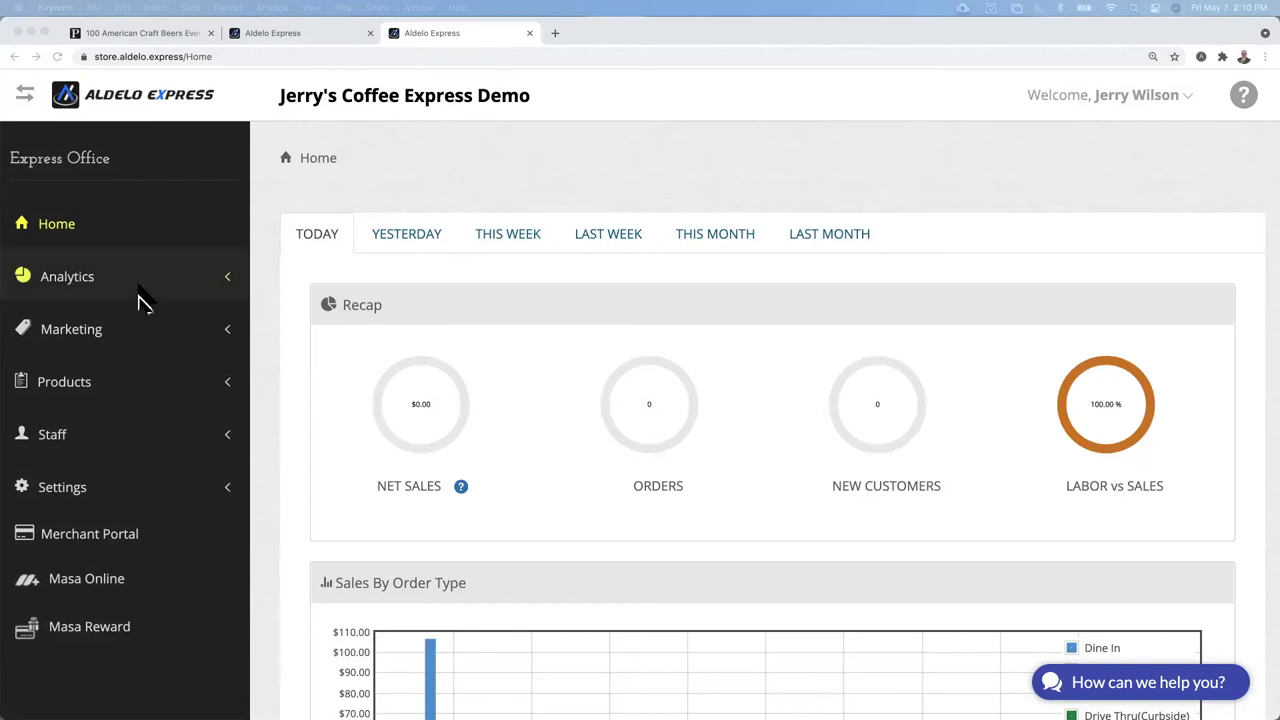
Bring Aldelo Express forward and open Matrix Setup under Products
key(super+Tab)
click(76, 398)
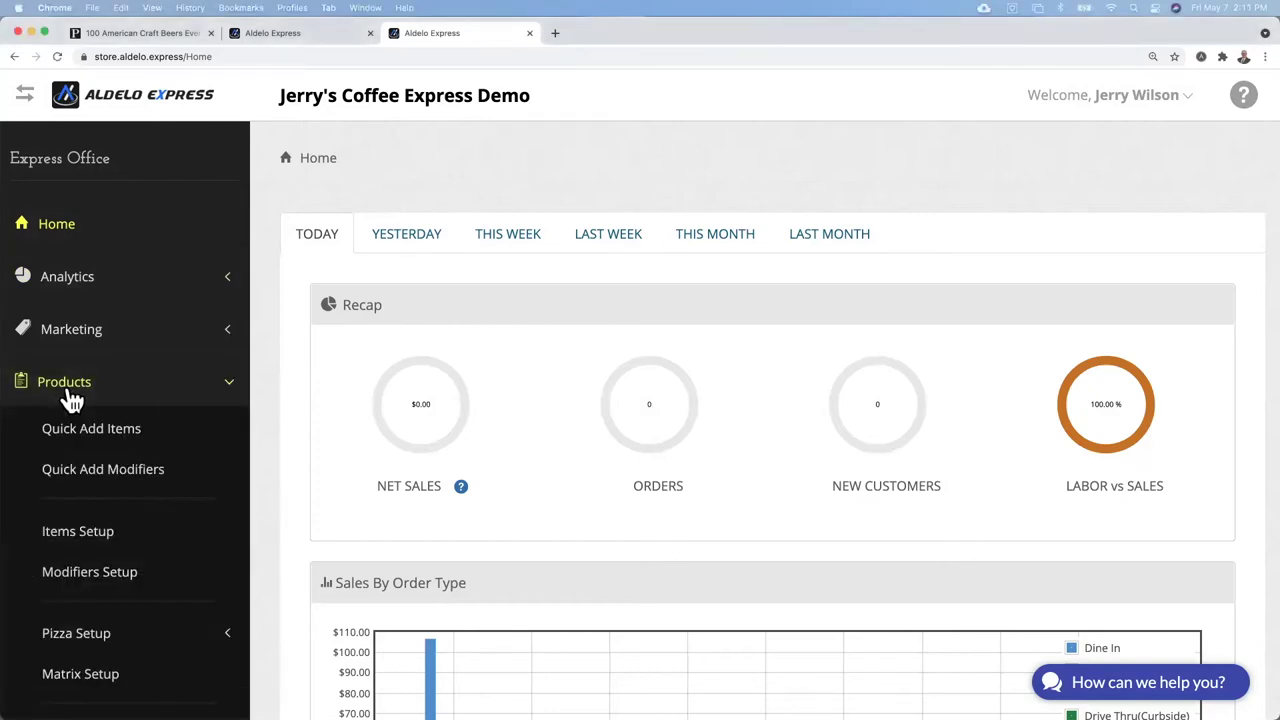
scroll(130, 515, down, 4)
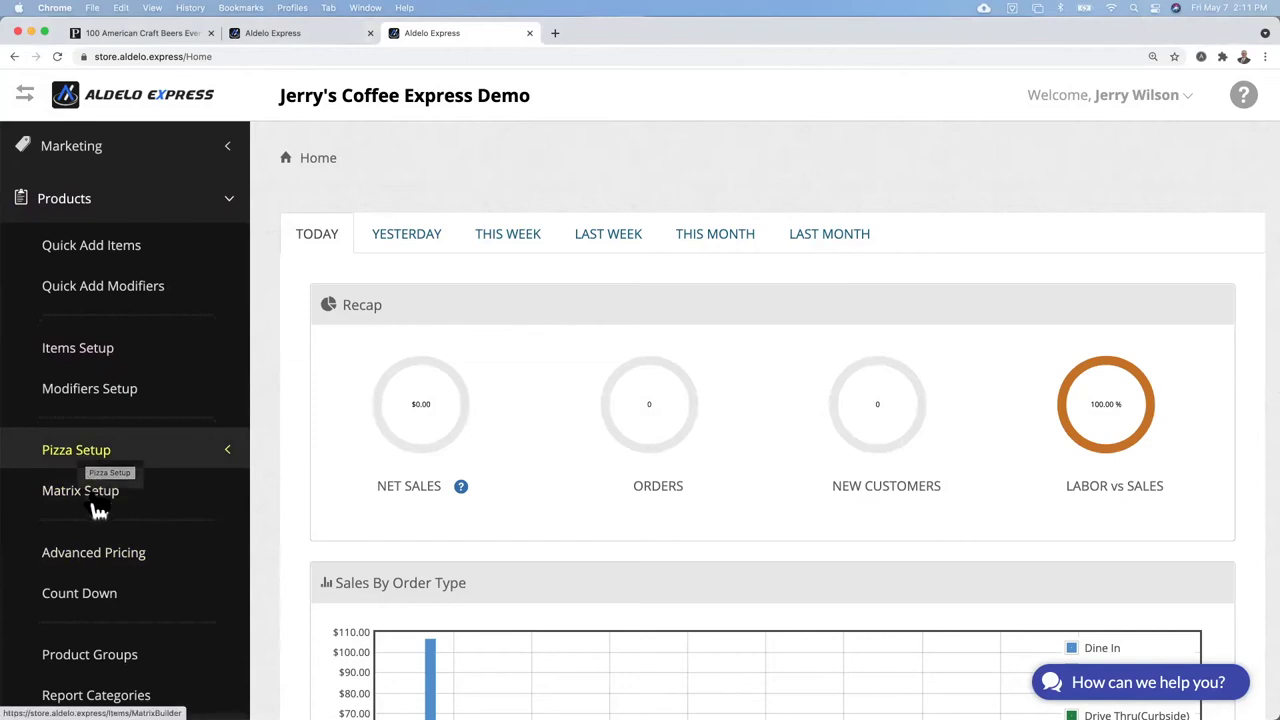
click(97, 508)
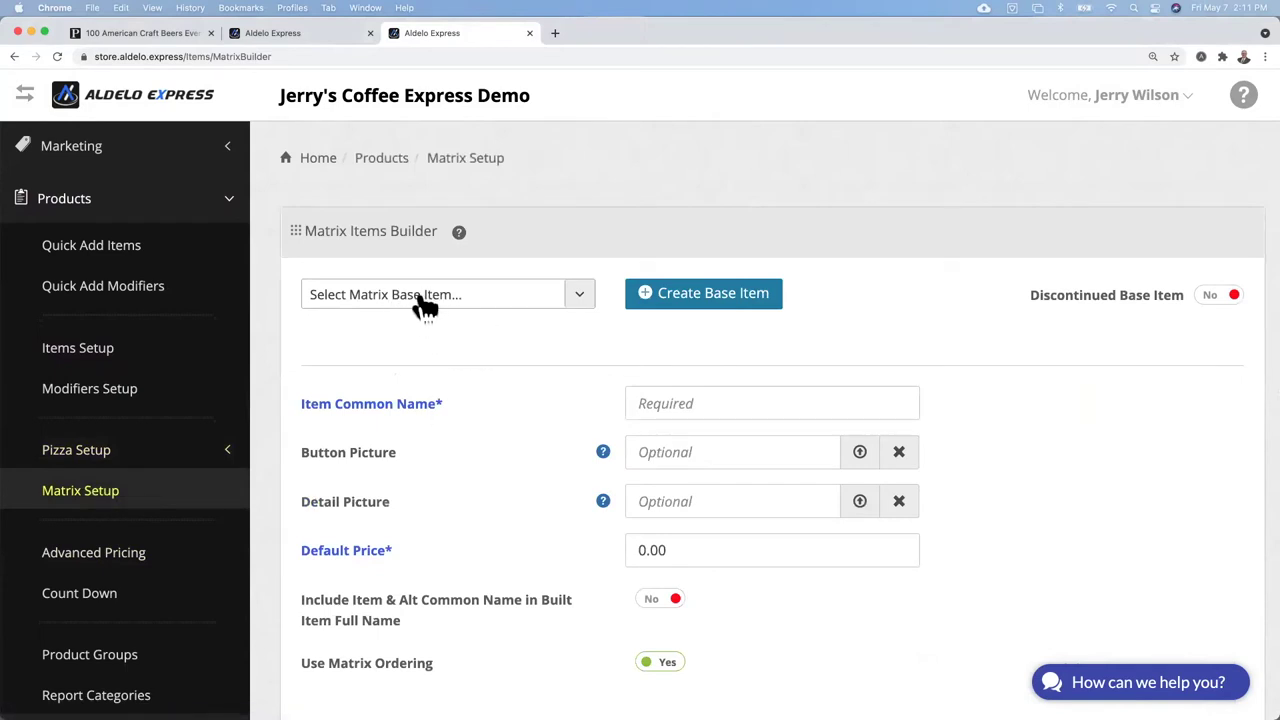
Start a new base item and enter 'Craft Beers' as its Item Name
click(735, 300)
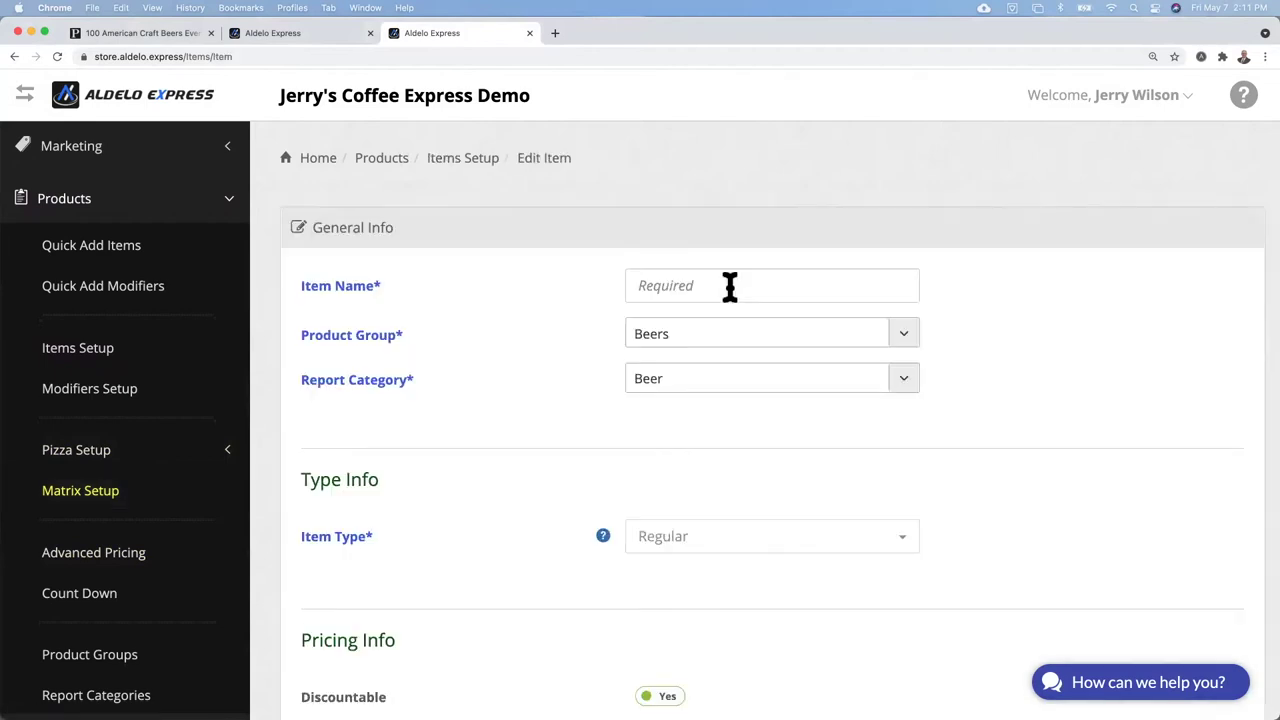
click(710, 290)
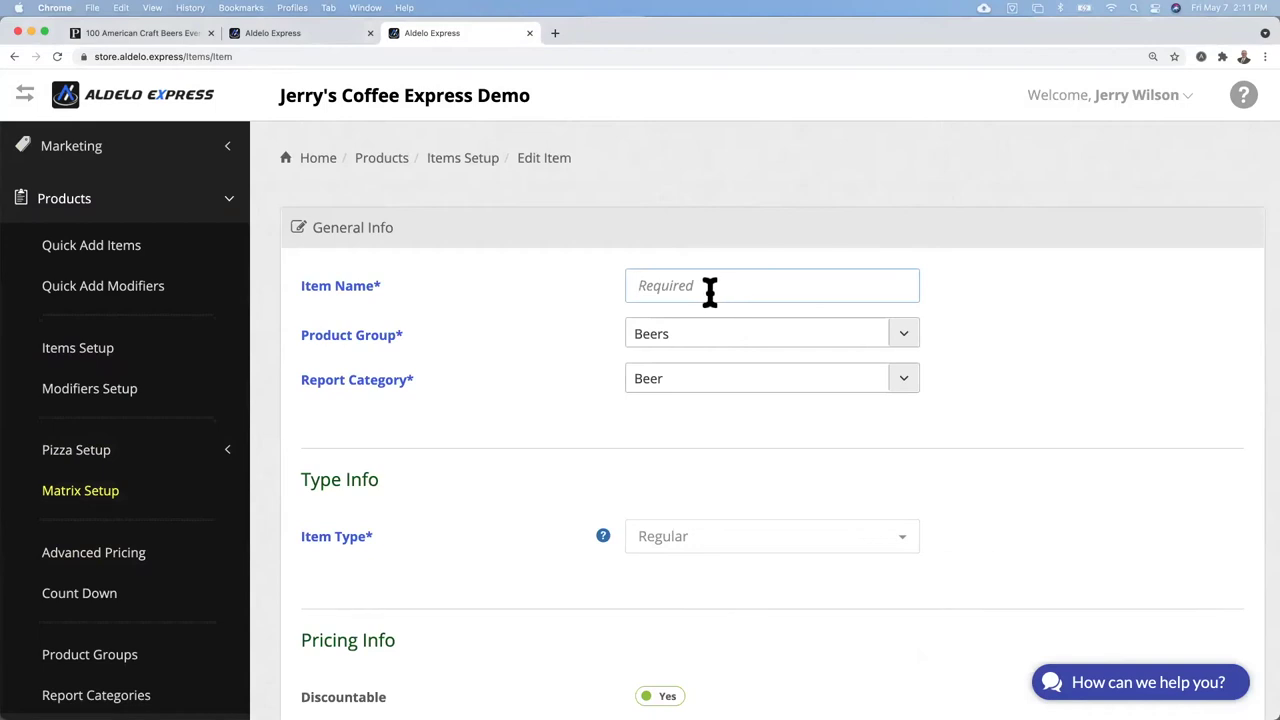
text(Craft Beers)
scroll(694, 343, down, 1)
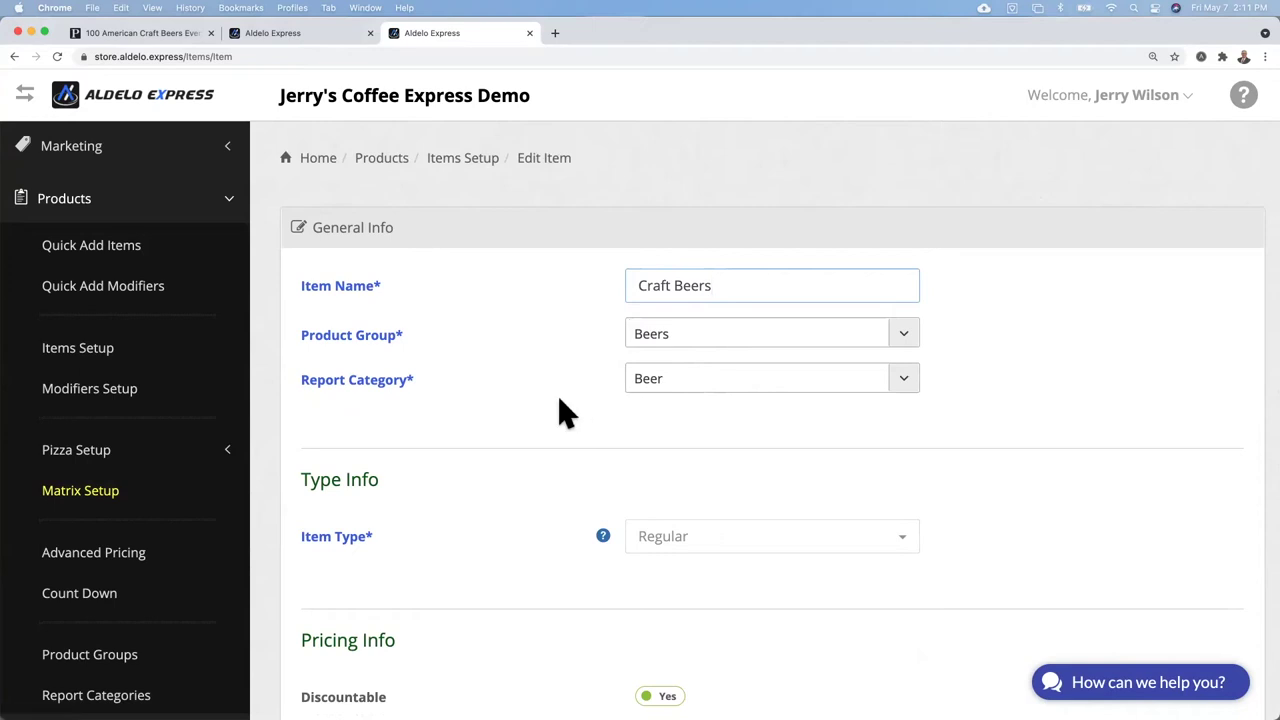
scroll(563, 410, down, 5)
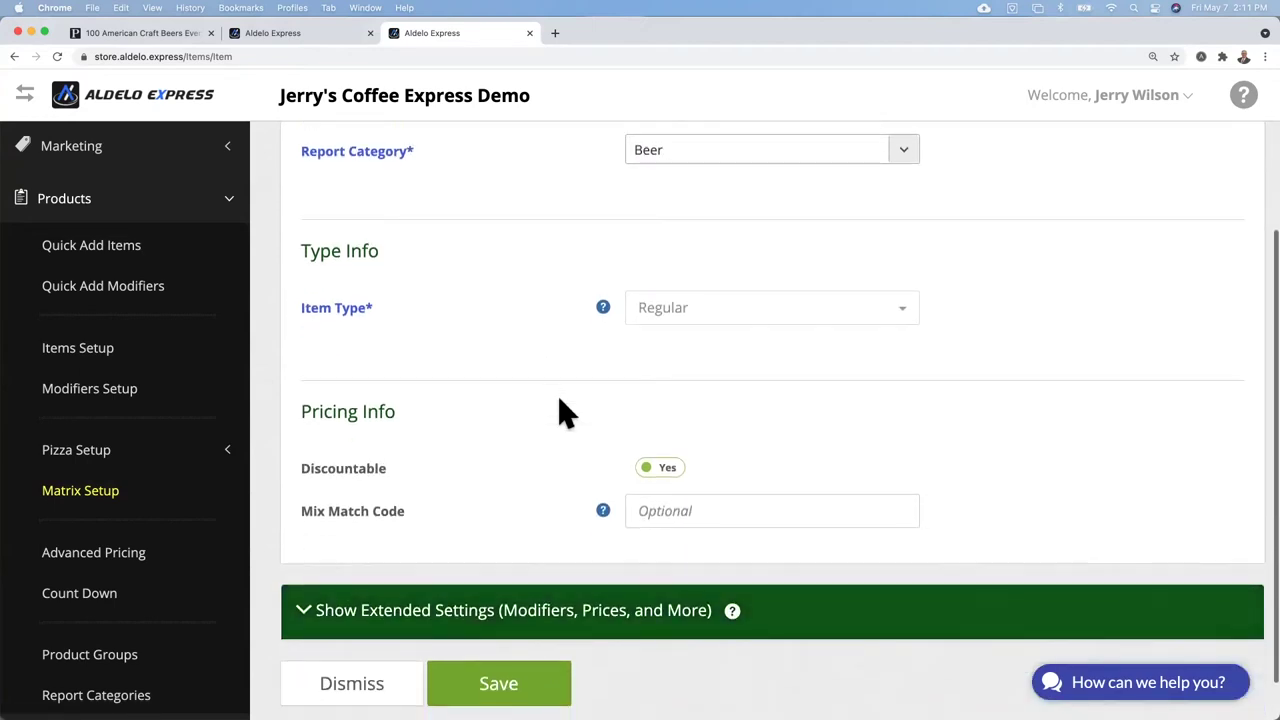
scroll(560, 412, down, 1)
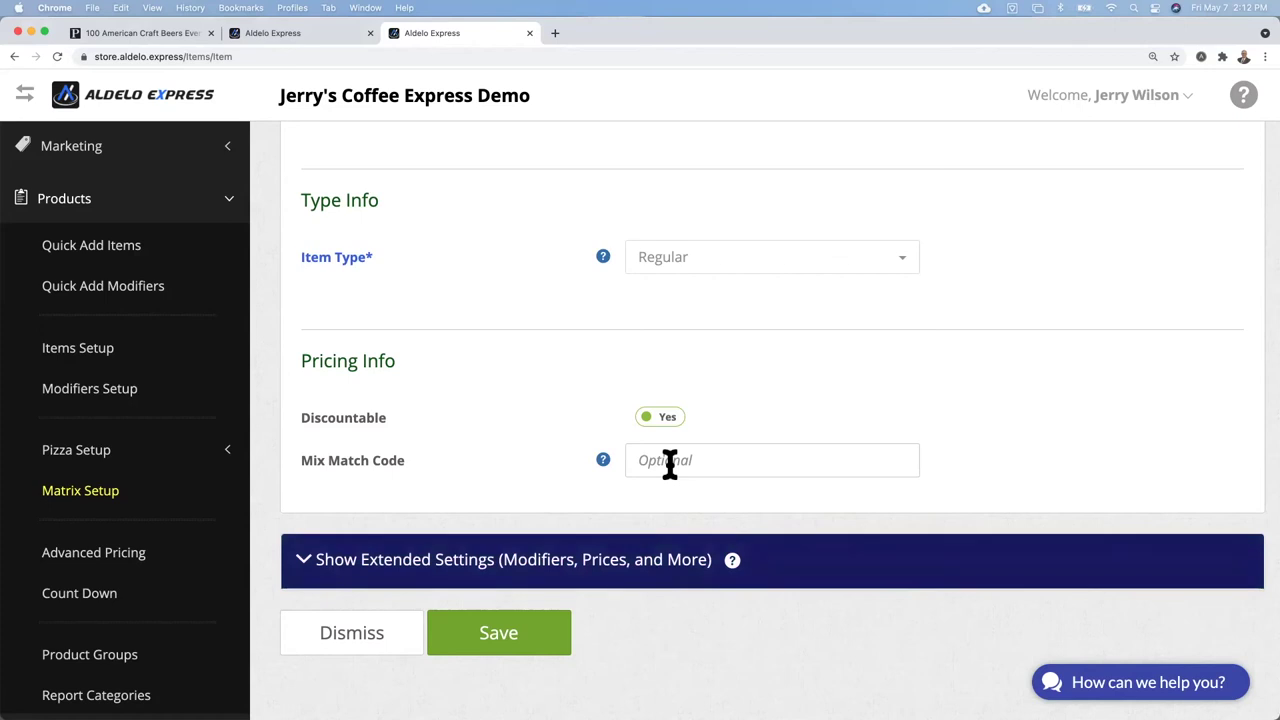
scroll(670, 463, up, 5)
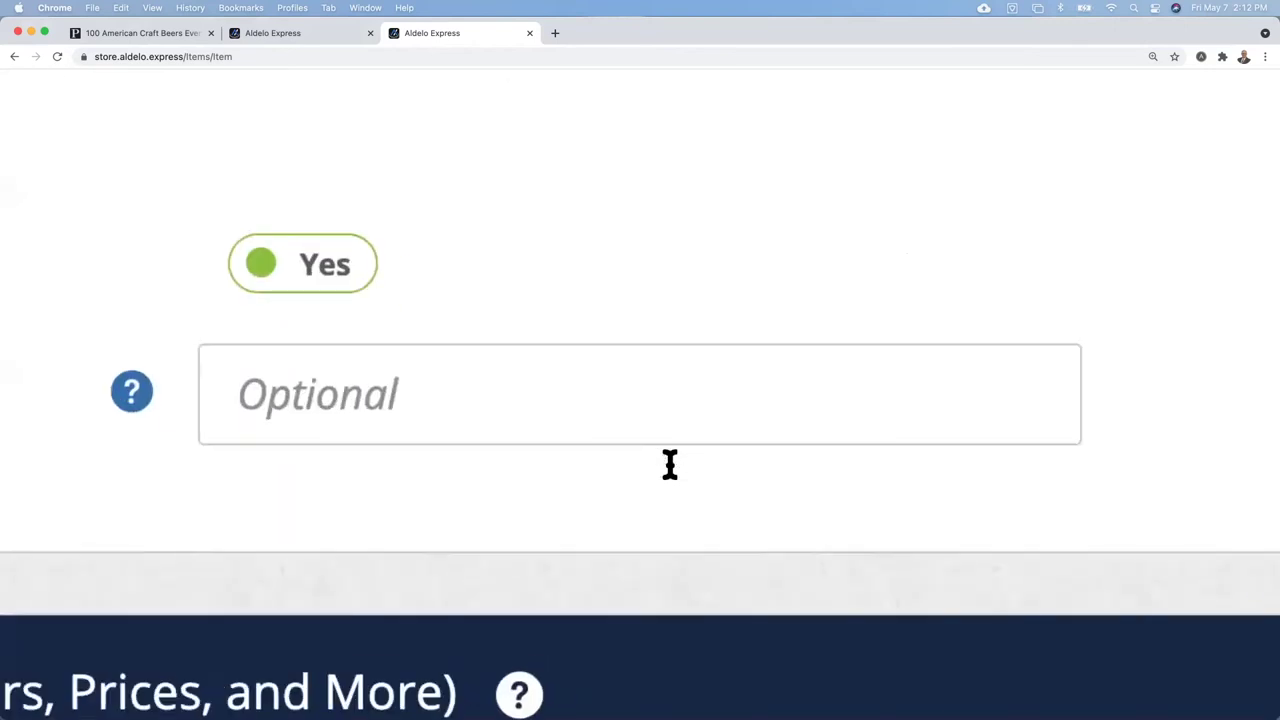
scroll(670, 463, down, 5)
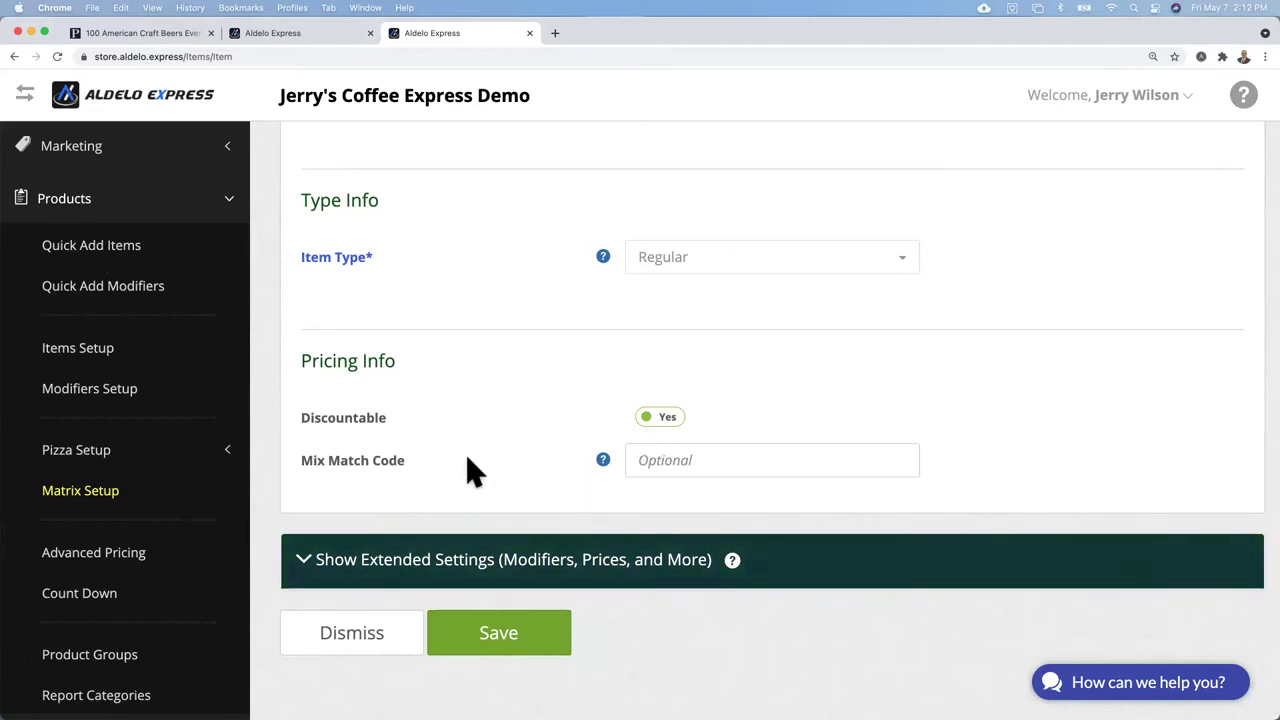
Reveal the extended settings of the Craft Beers item
click(465, 563)
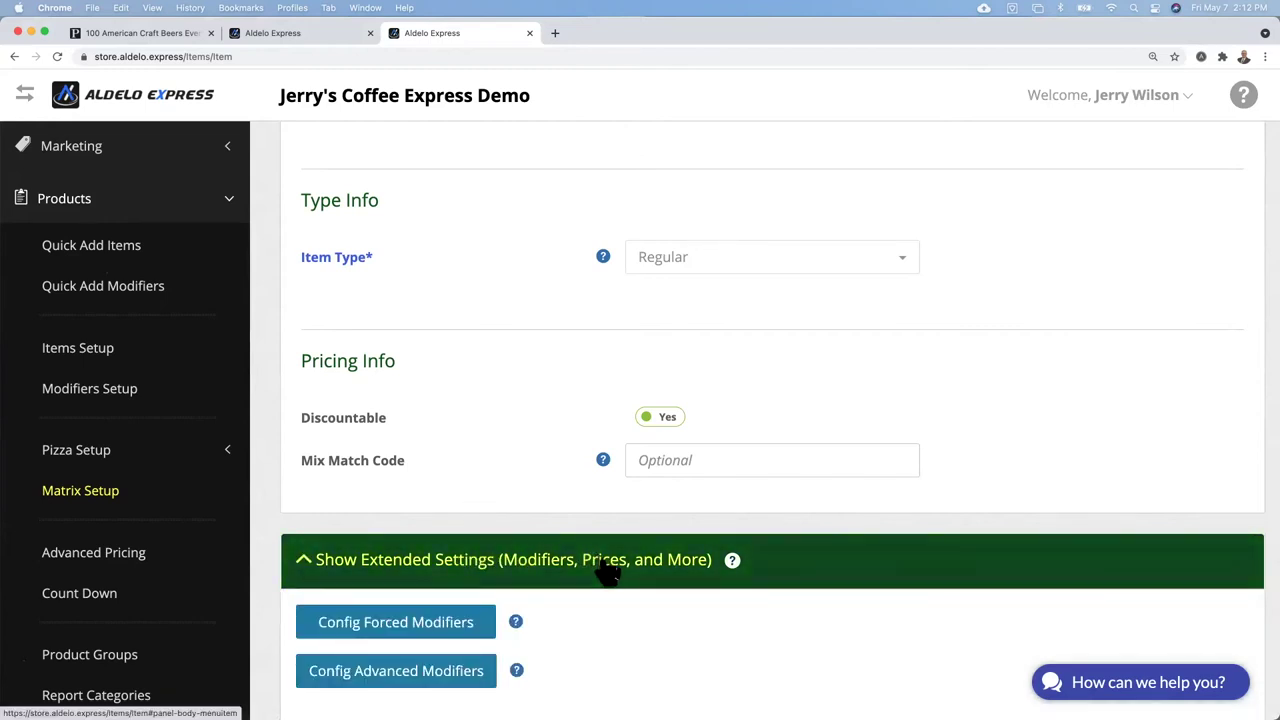
scroll(610, 572, down, 1)
scroll(610, 572, down, 2)
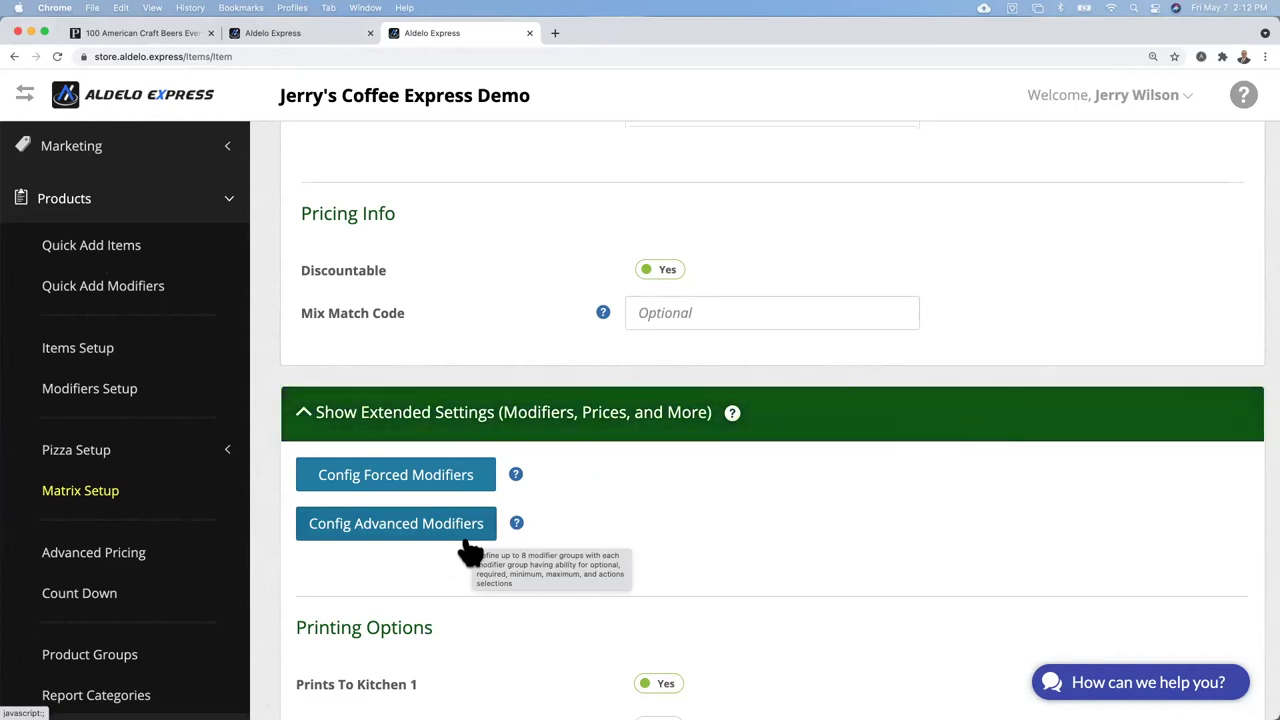
scroll(470, 550, down, 3)
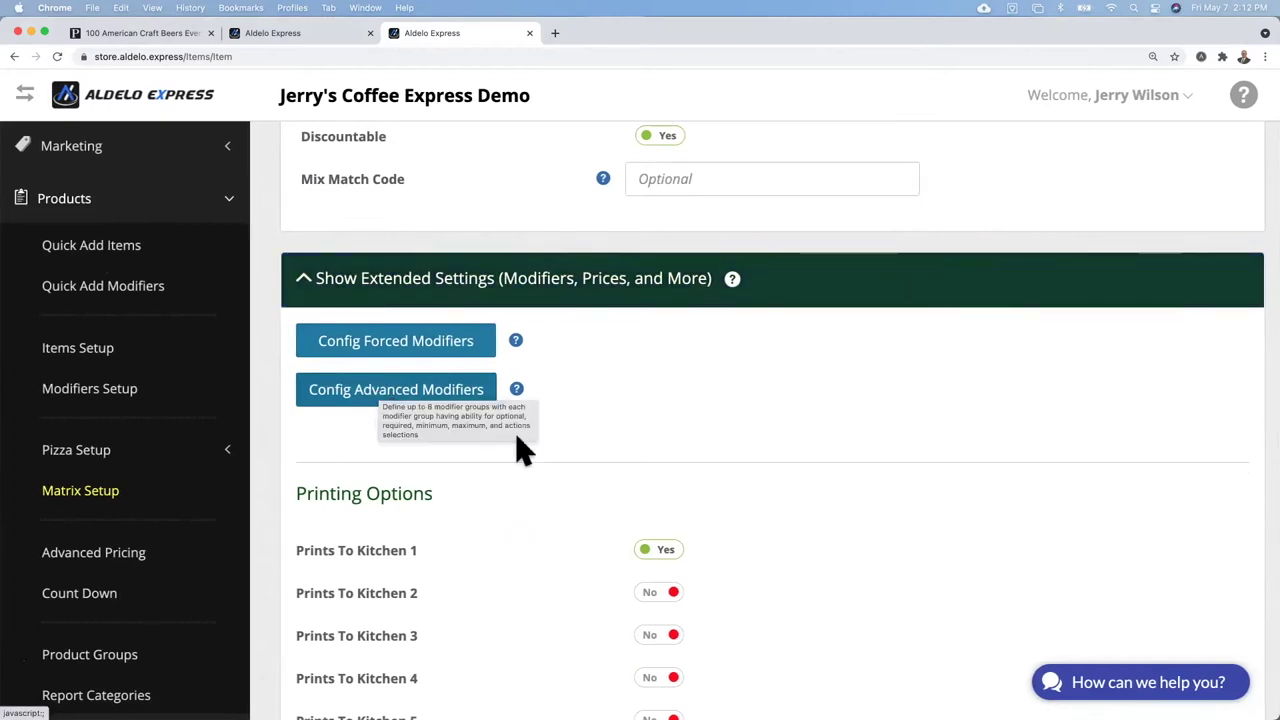
scroll(540, 470, down, 2)
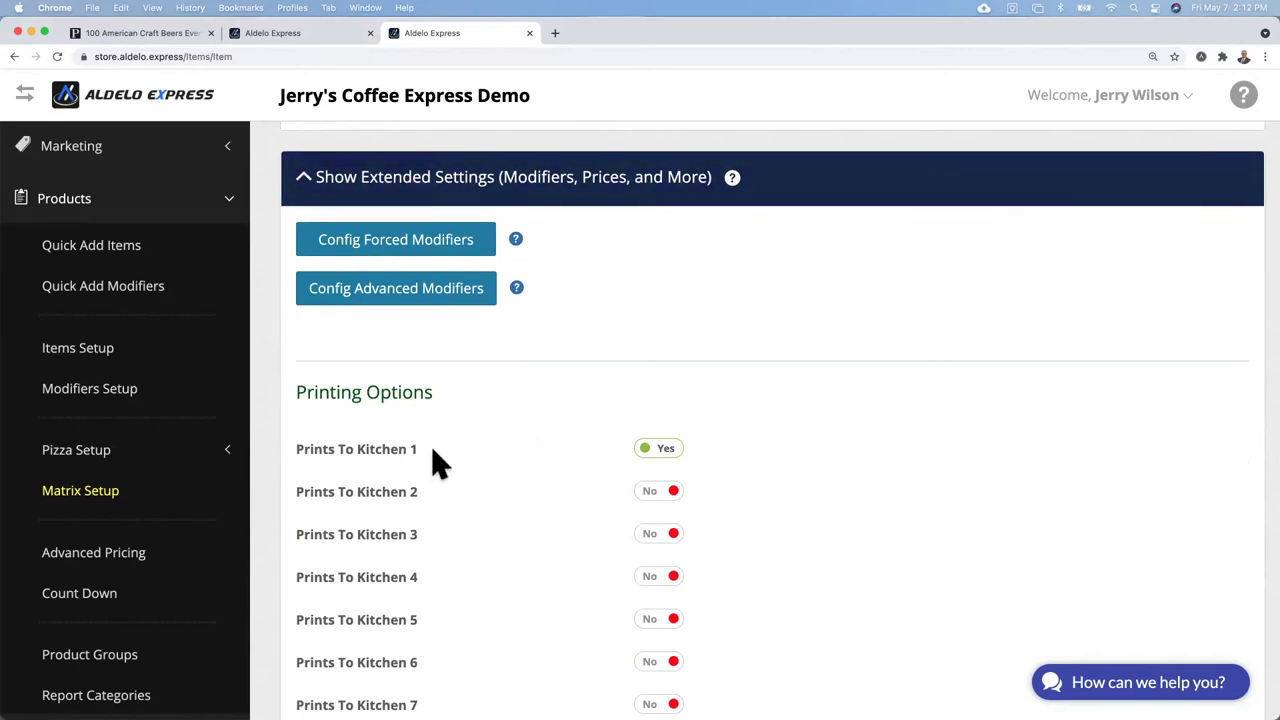
scroll(433, 450, down, 8)
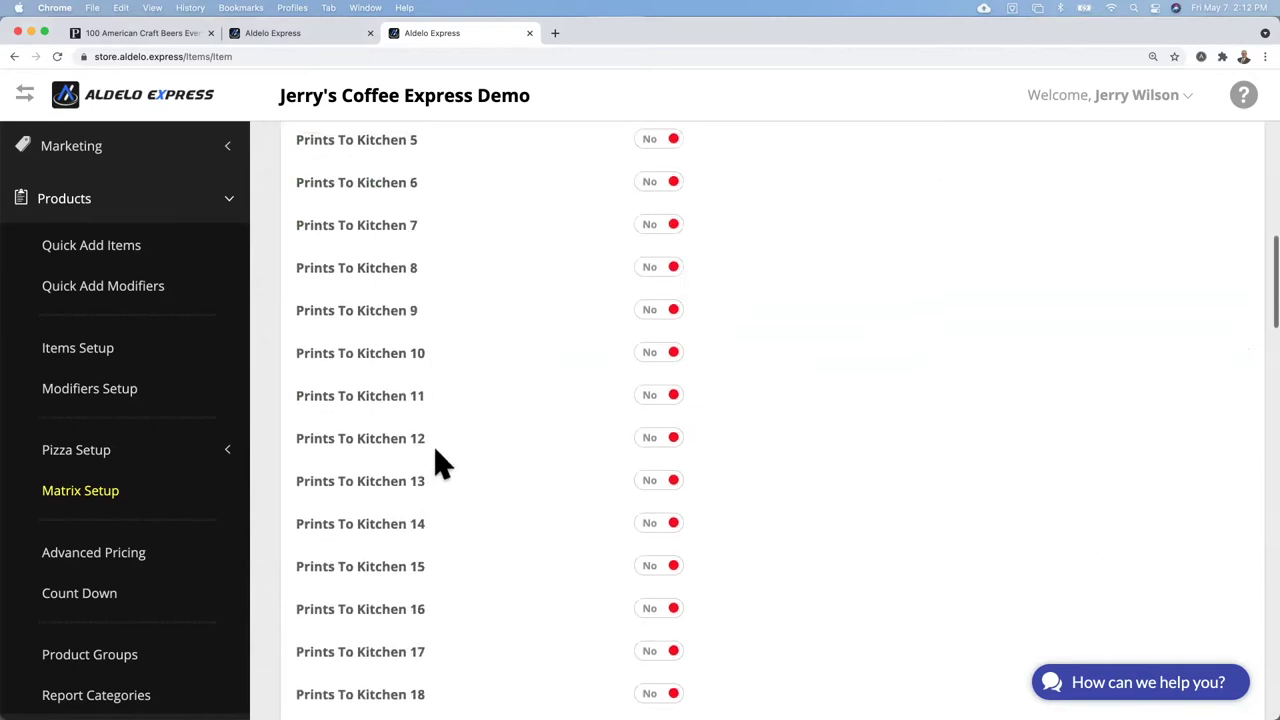
scroll(443, 462, down, 4)
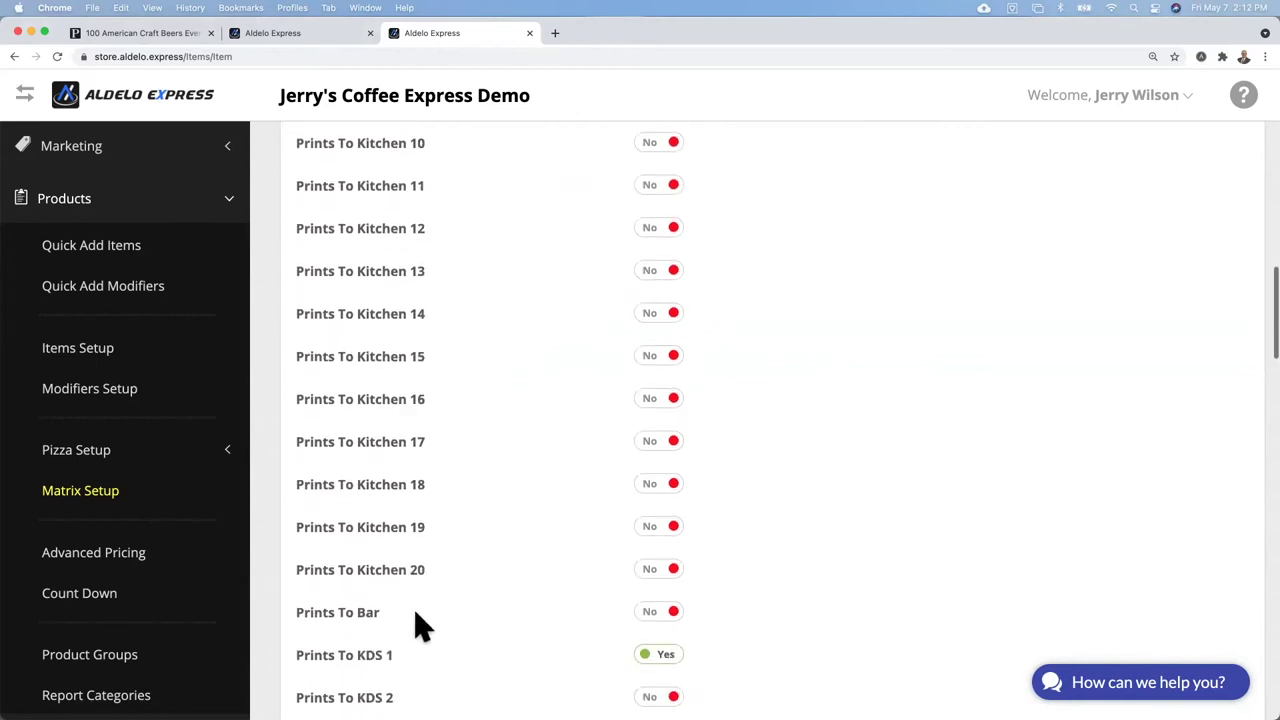
Set Prints To Bar to Yes and Prints To Kitchen 1 to No
click(660, 615)
scroll(596, 545, up, 10)
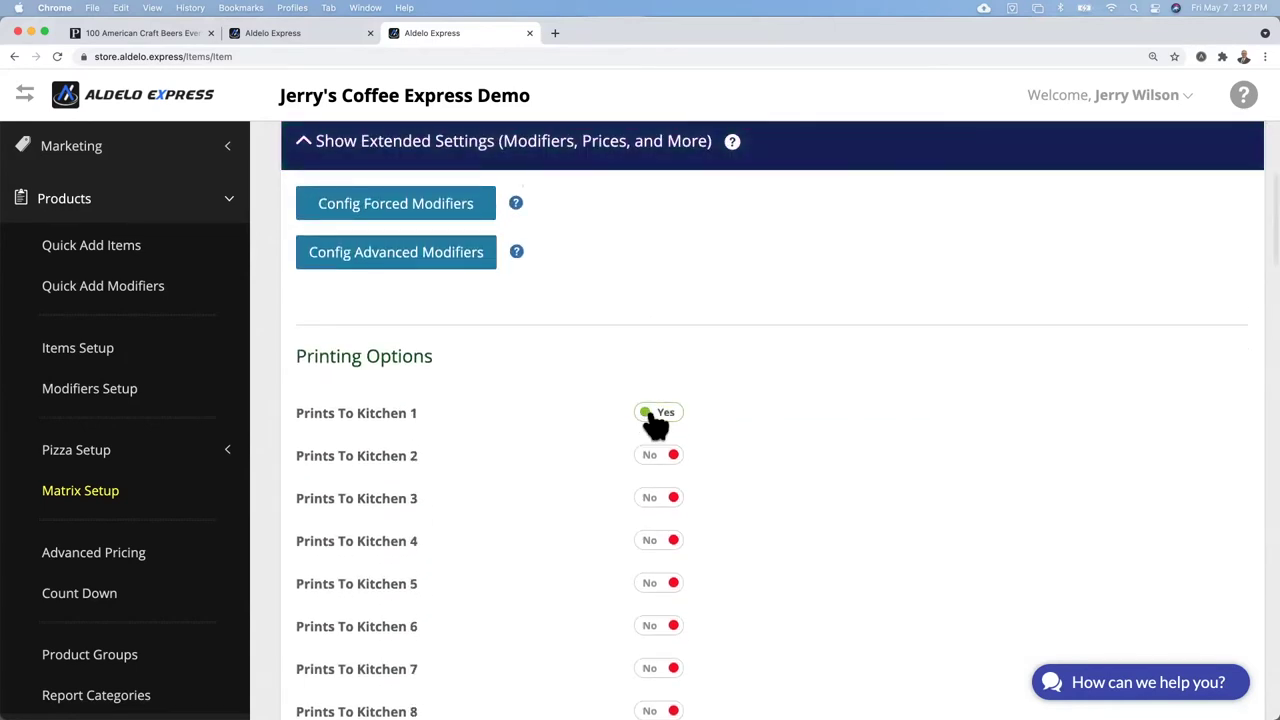
click(652, 413)
scroll(567, 418, down, 8)
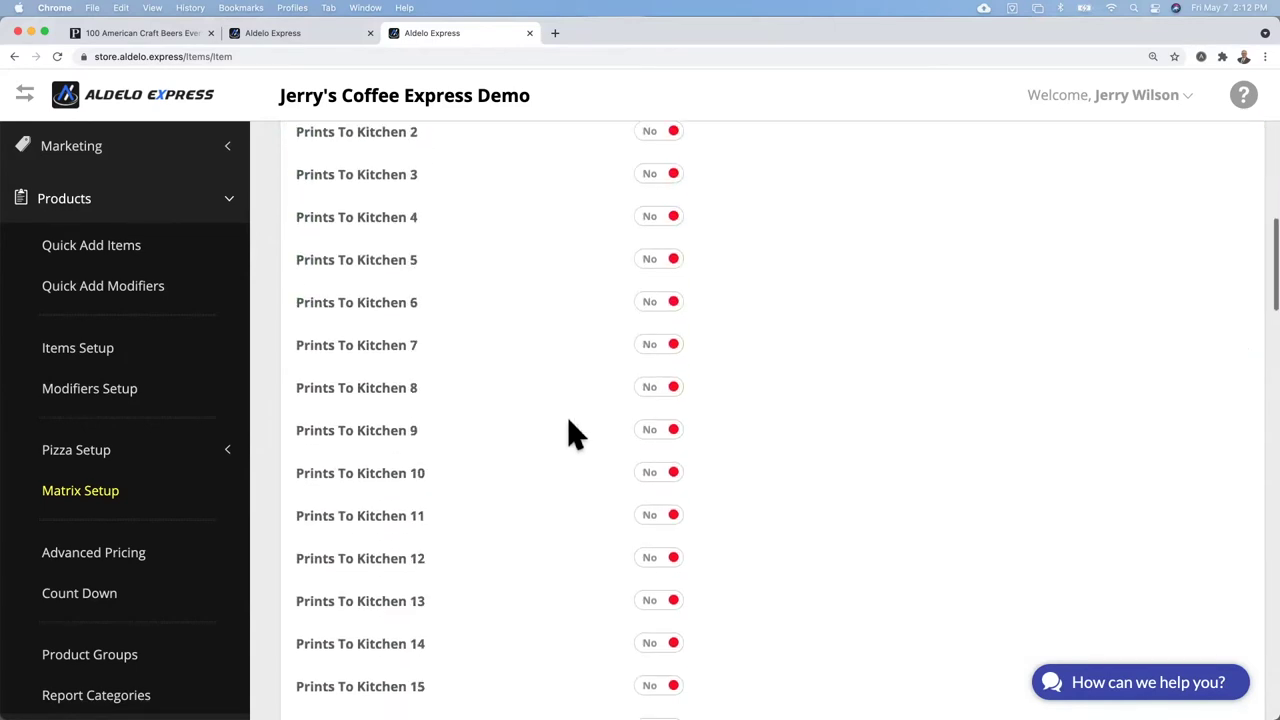
scroll(567, 433, down, 2)
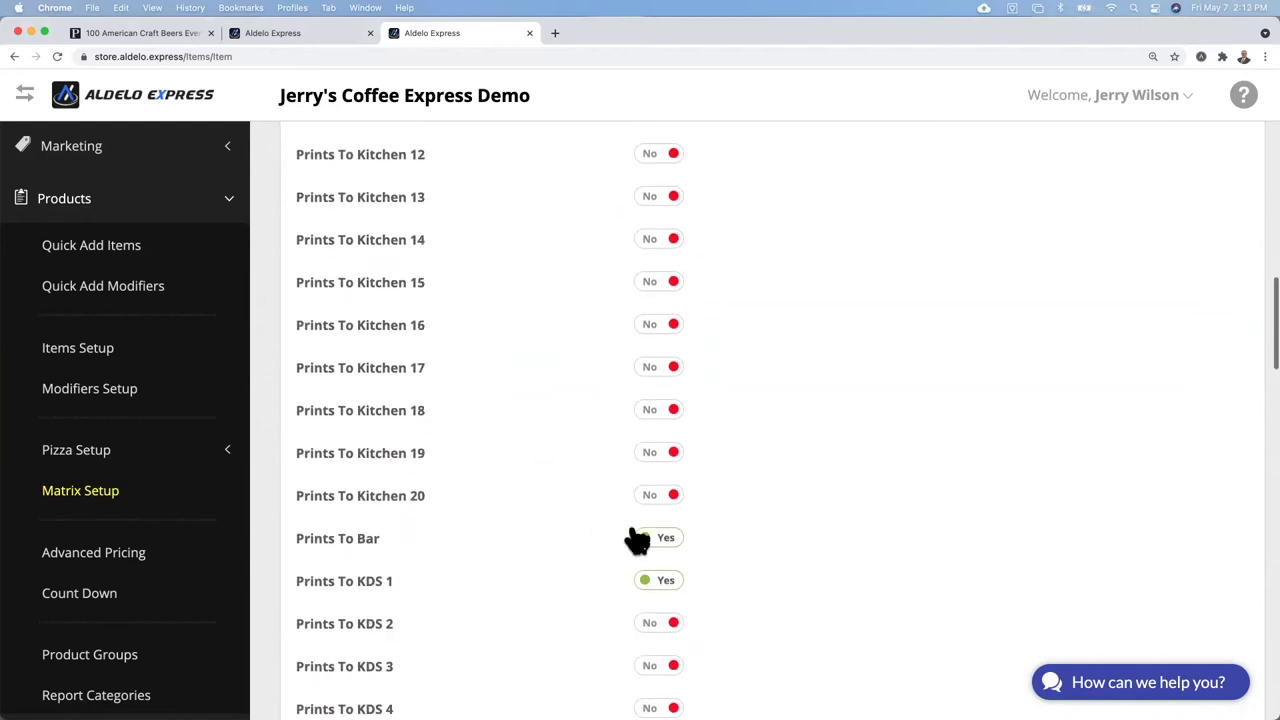
scroll(590, 532, down, 3)
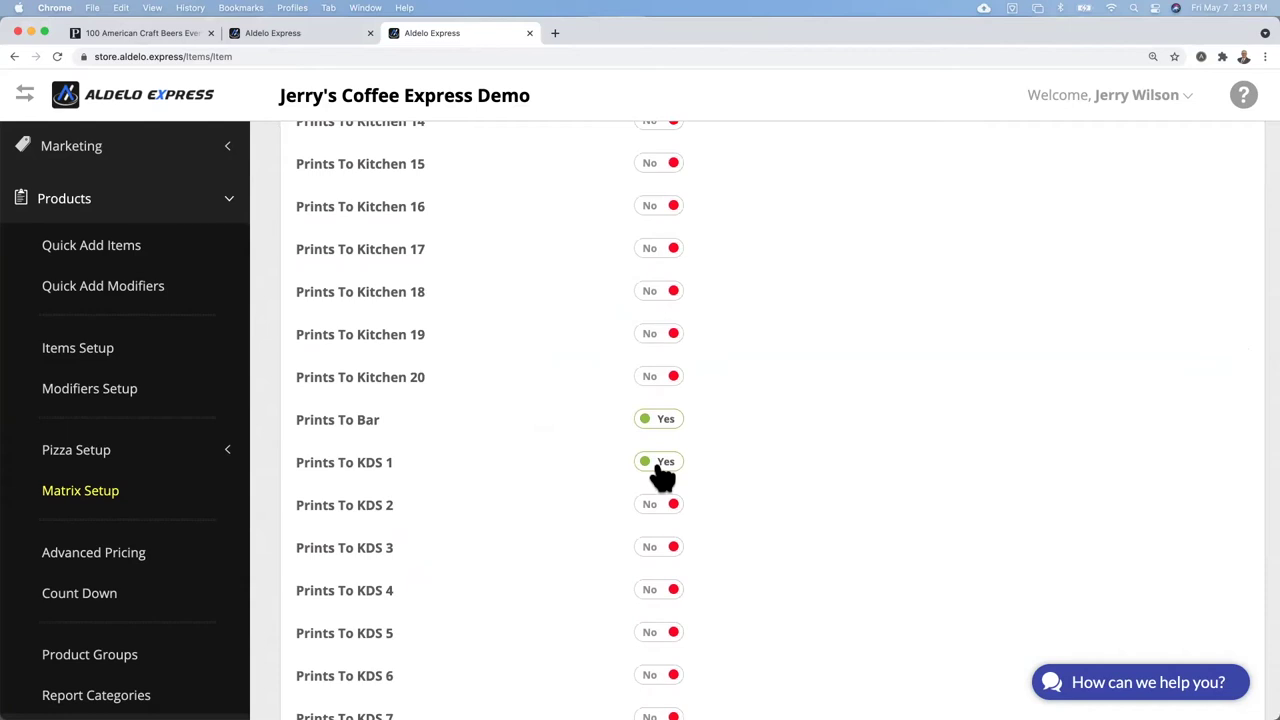
scroll(570, 468, down, 10)
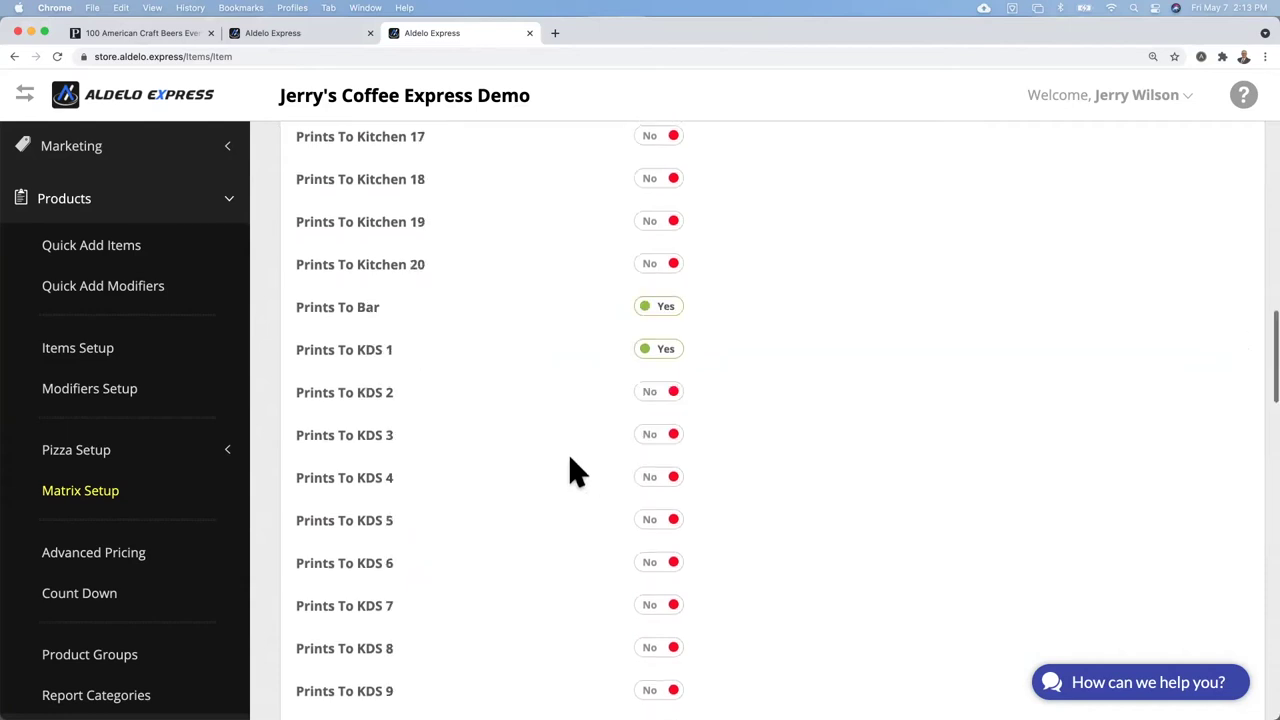
scroll(575, 470, down, 10)
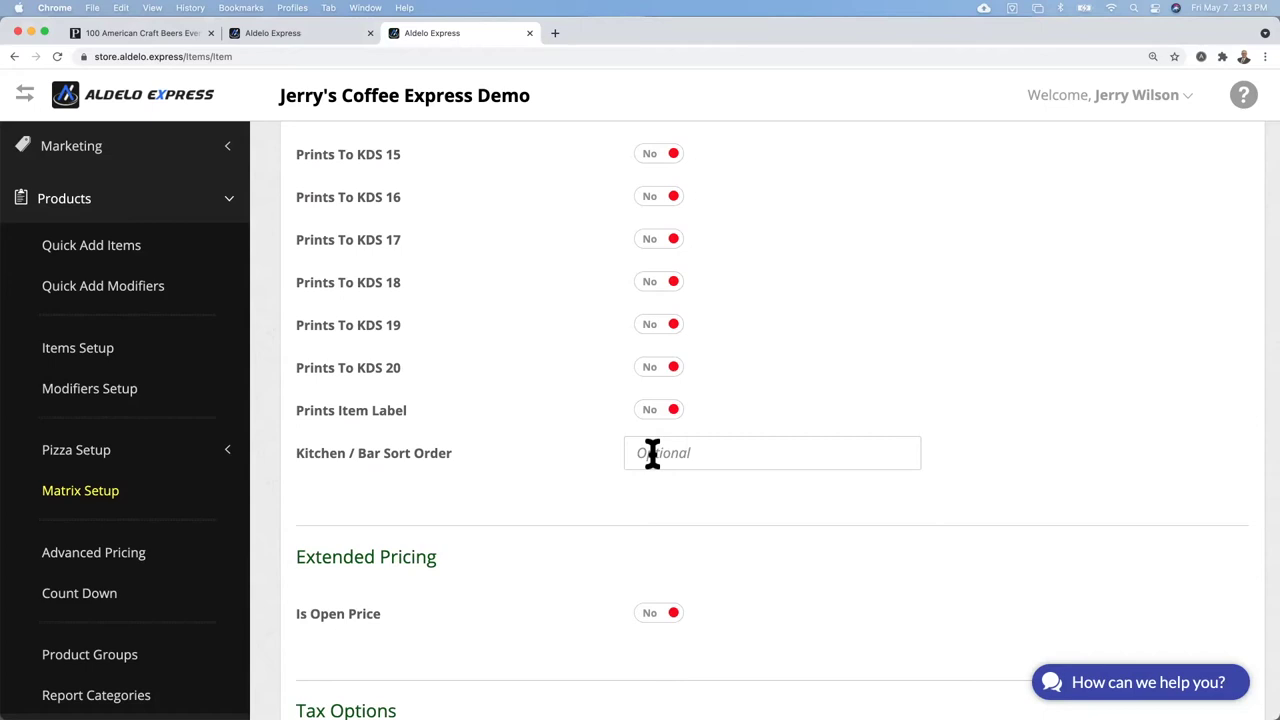
Mark Craft Beers as a bar item, leaving the drink qualifier option off
scroll(580, 463, down, 5)
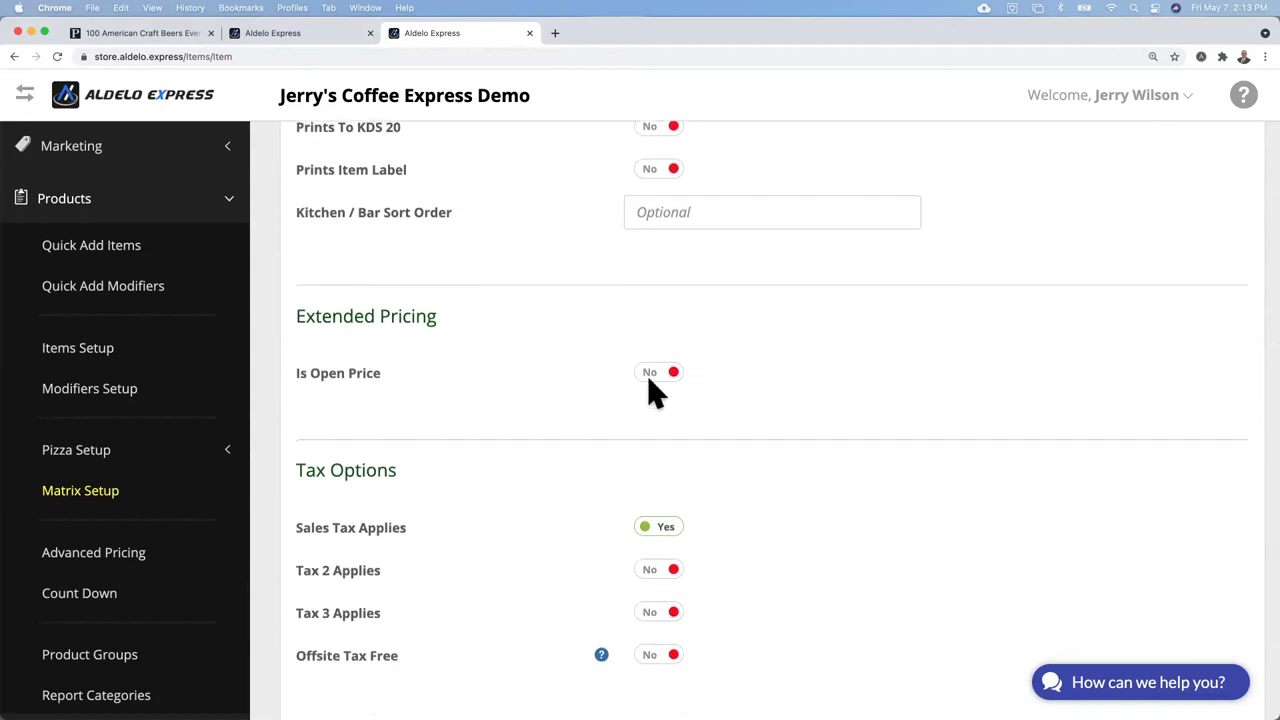
scroll(585, 390, down, 3)
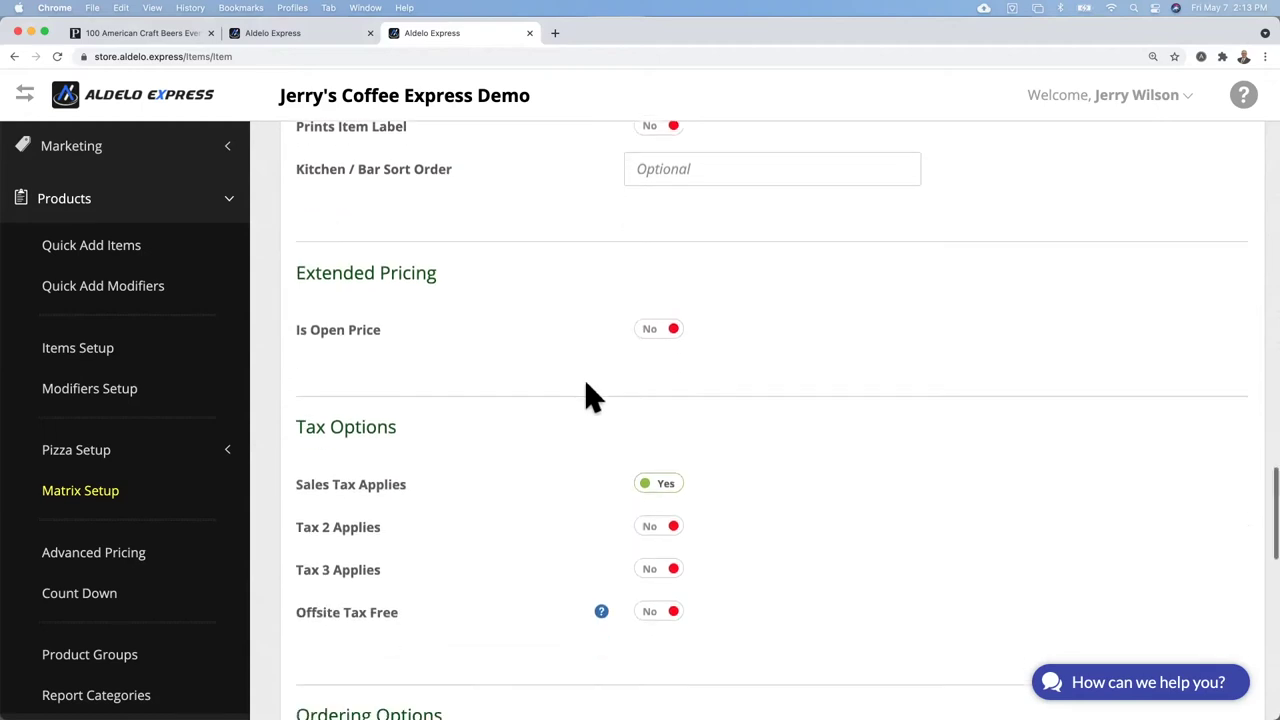
scroll(563, 391, down, 5)
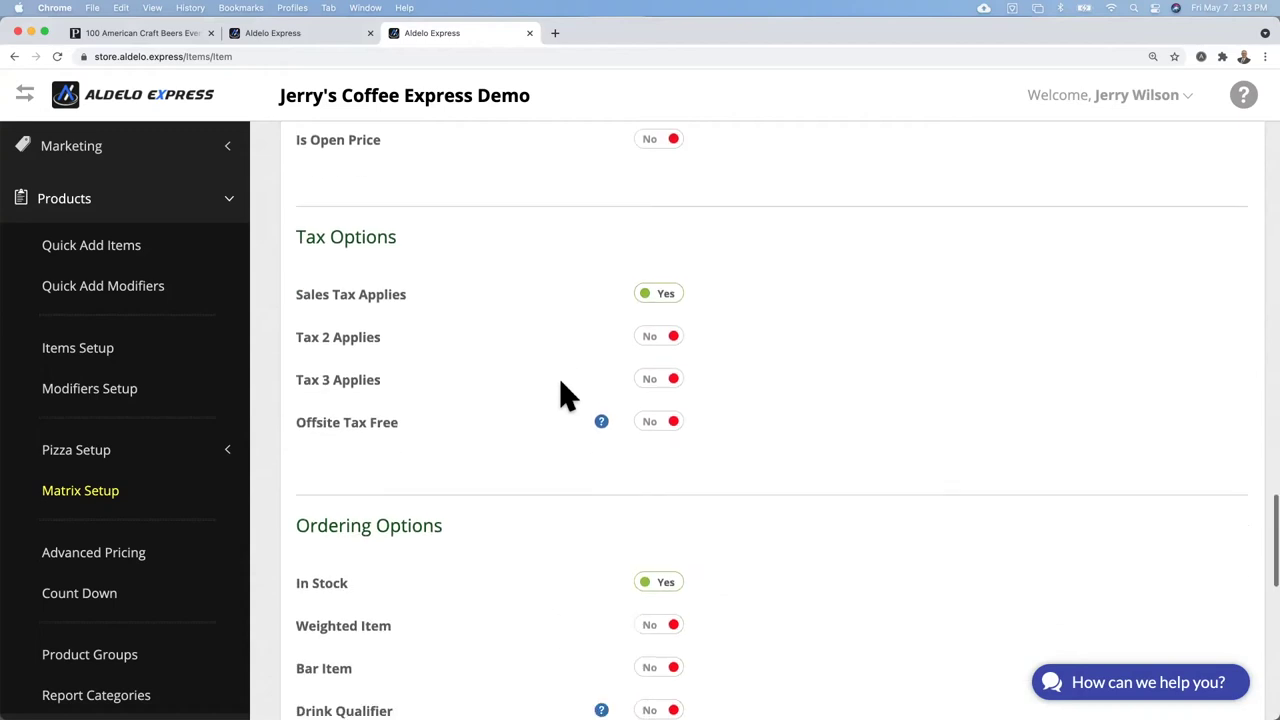
scroll(561, 383, down, 2)
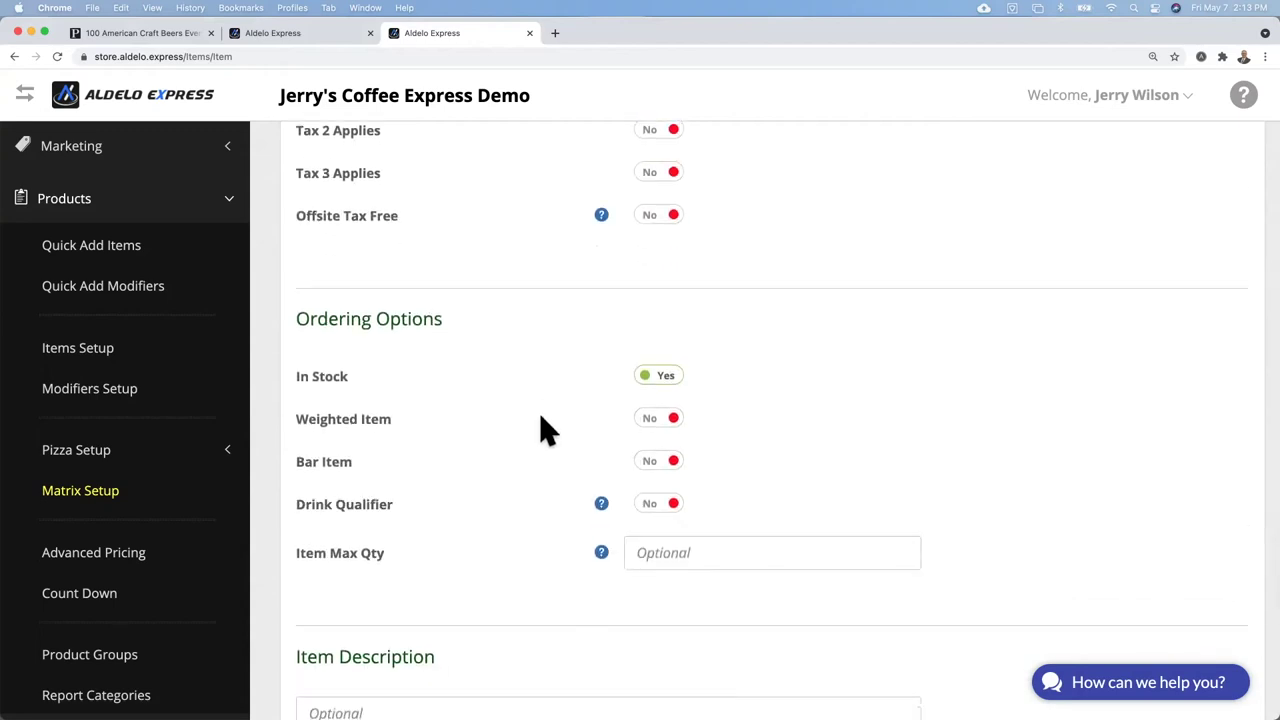
scroll(539, 430, down, 1)
click(652, 422)
scroll(491, 412, down, 3)
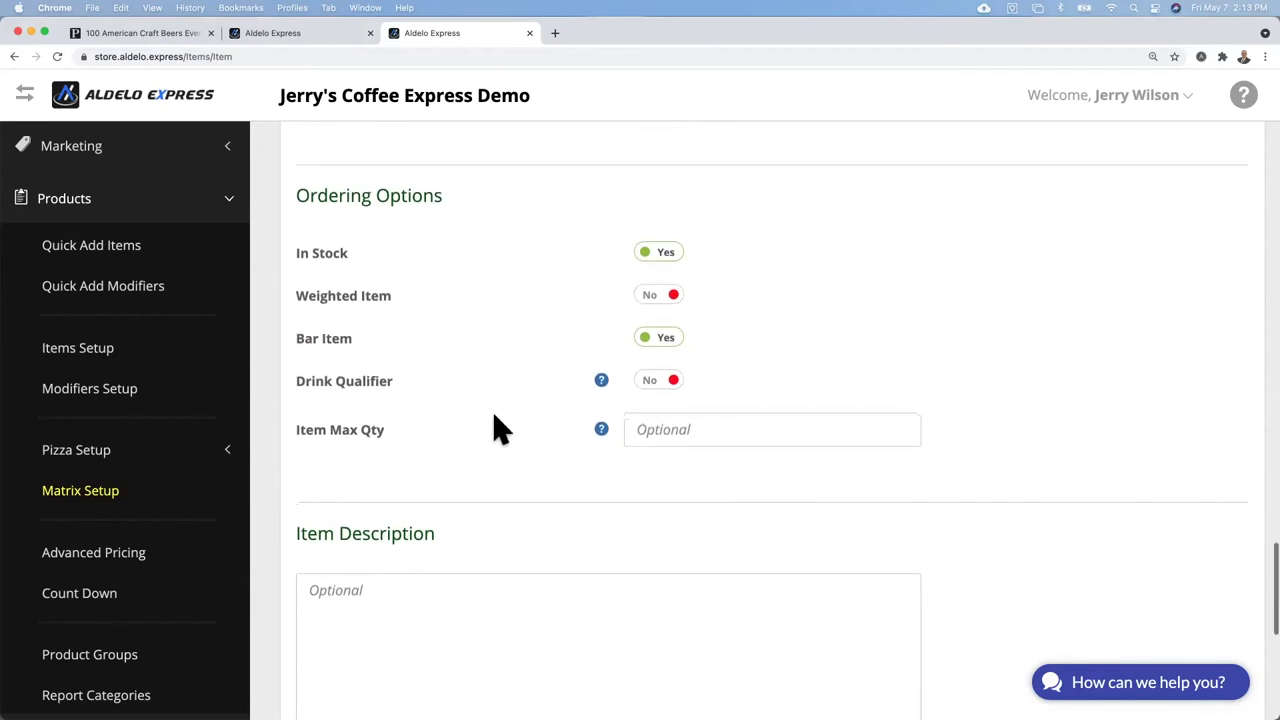
click(652, 388)
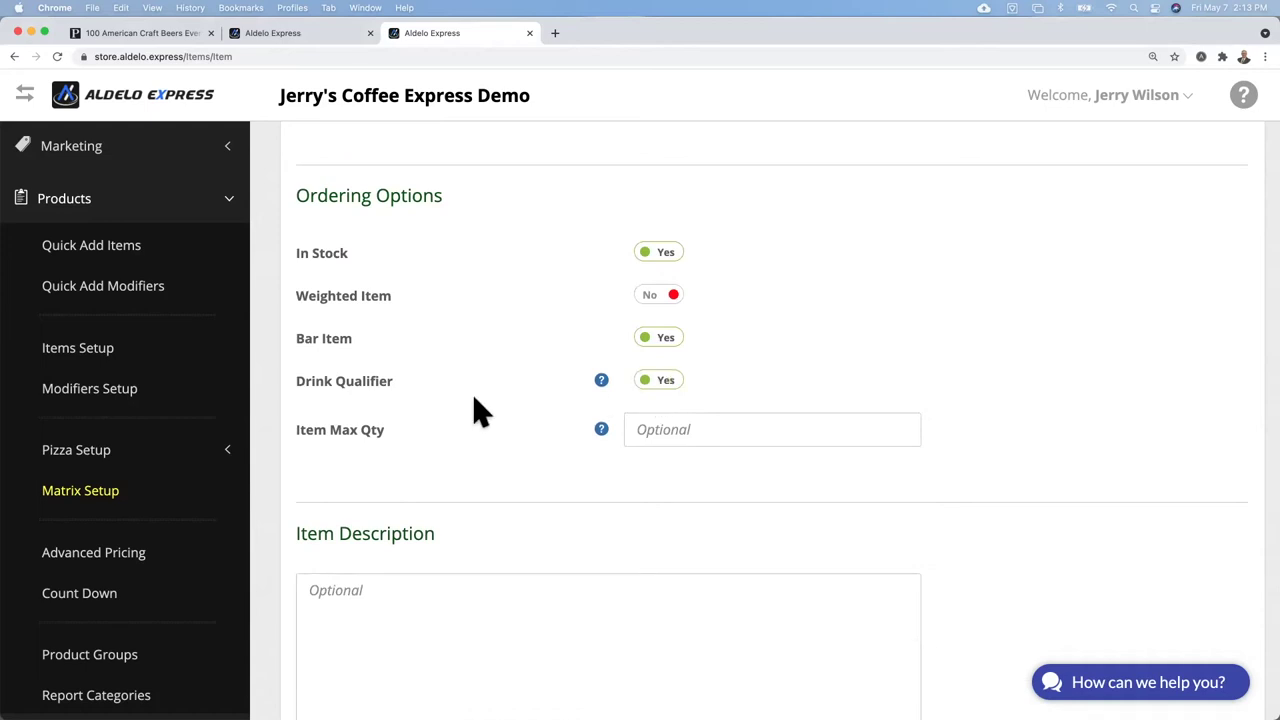
click(660, 382)
Save the Craft Beers base item and return to Matrix Setup
scroll(556, 420, down, 2)
scroll(553, 412, down, 4)
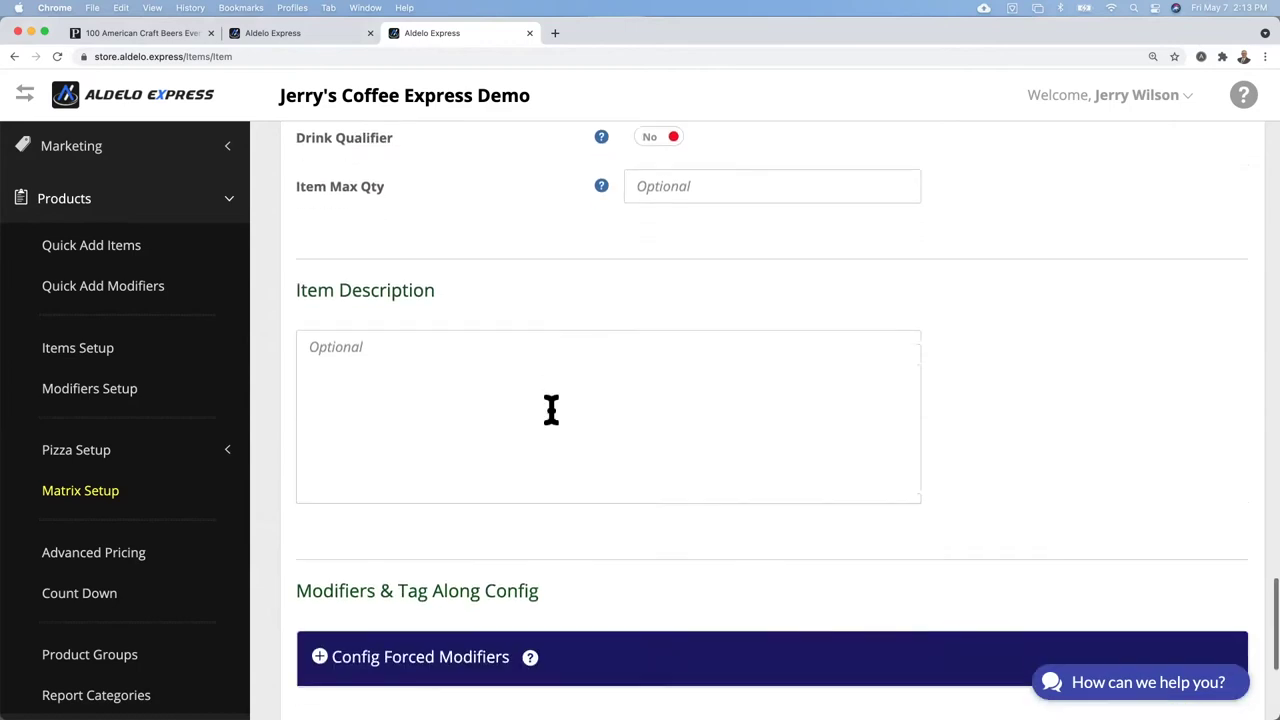
click(387, 327)
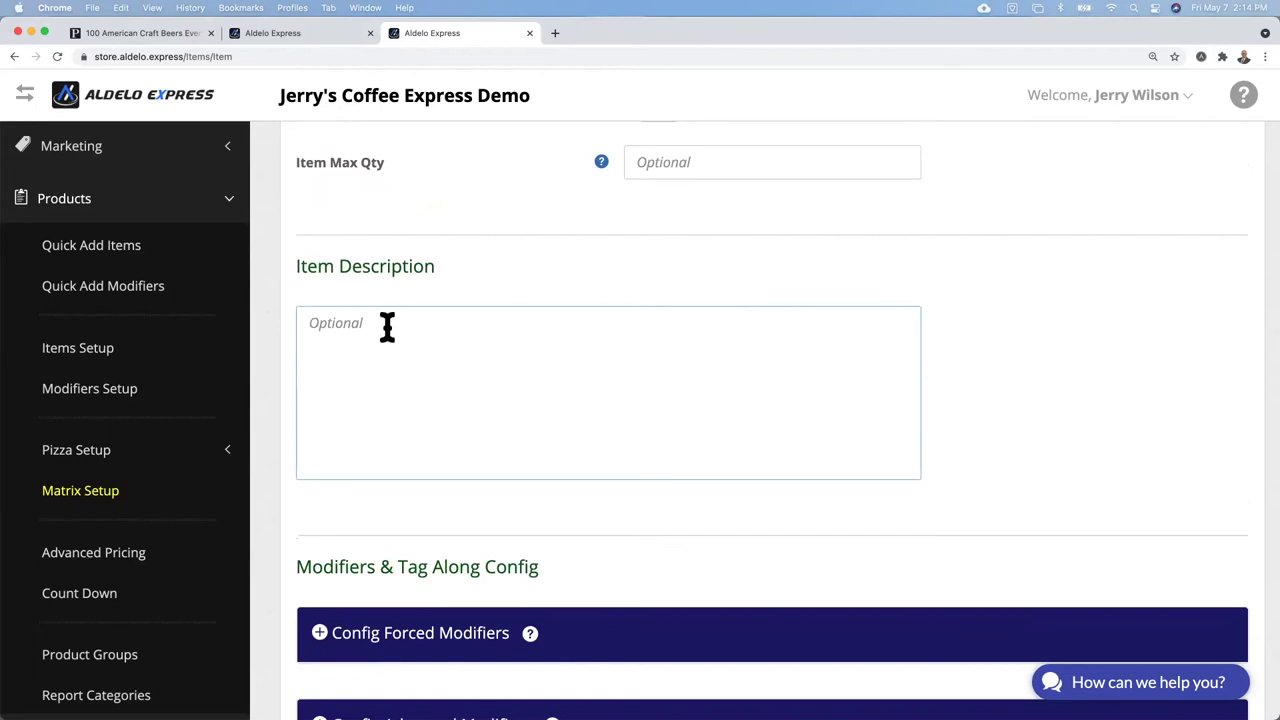
scroll(387, 327, down, 6)
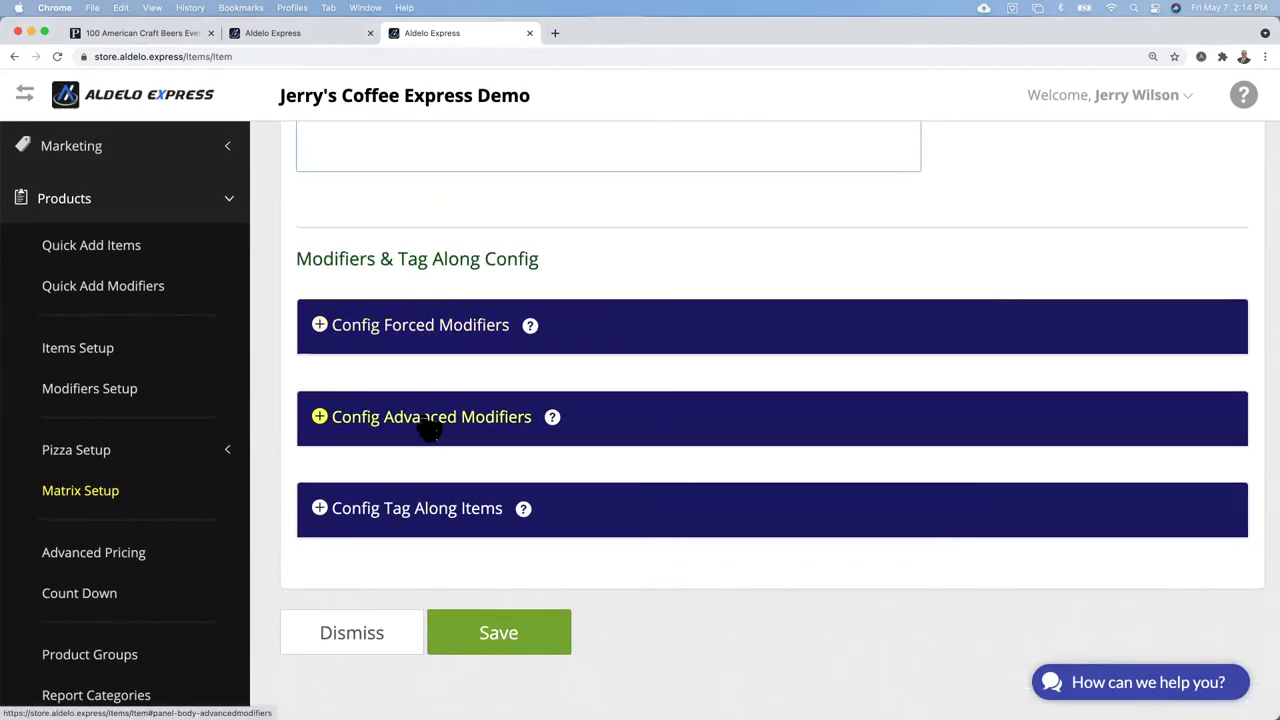
click(525, 641)
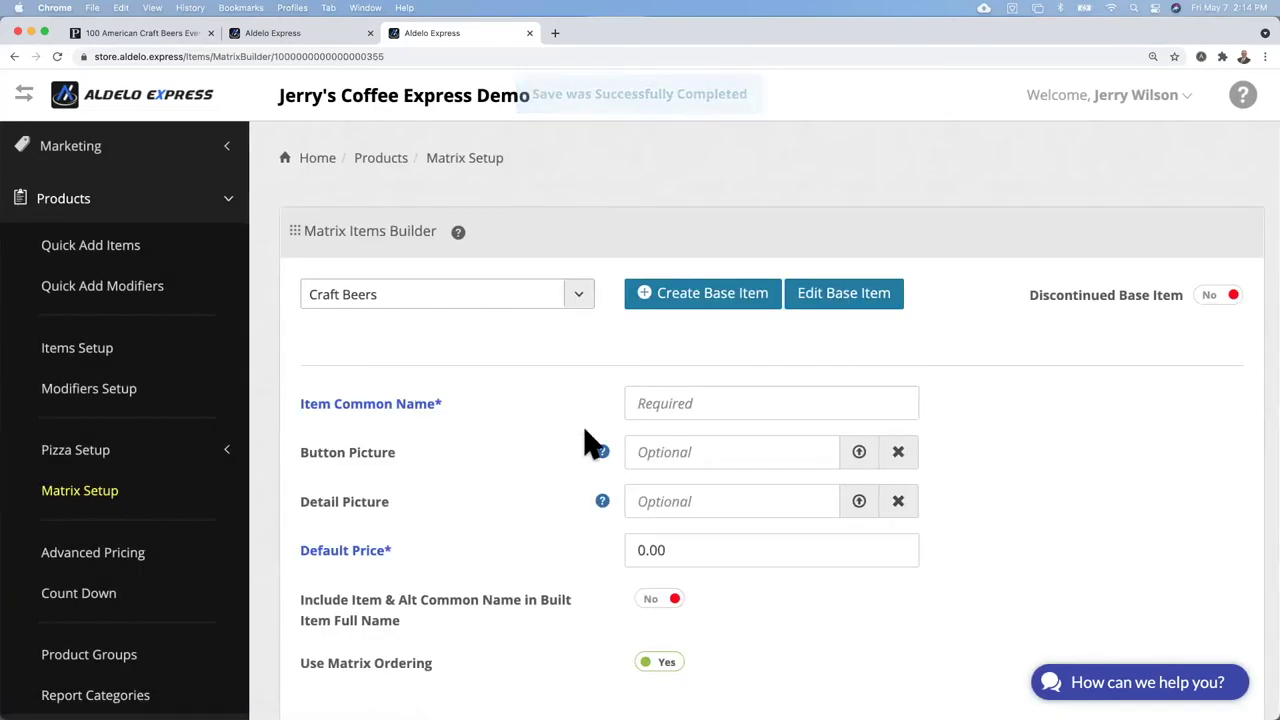
Enter 'Craft Beers' as Item Common Name and change the default price from 0.00 to 3.50
click(669, 402)
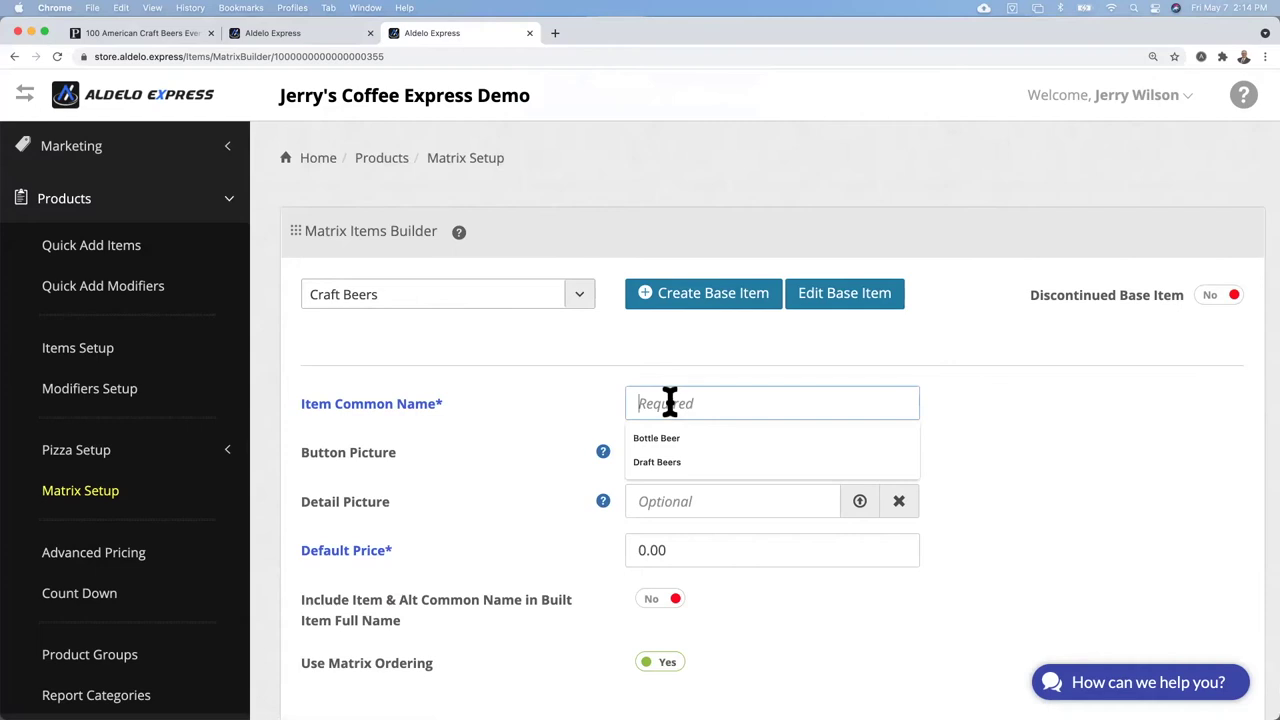
text(Craft Beers)
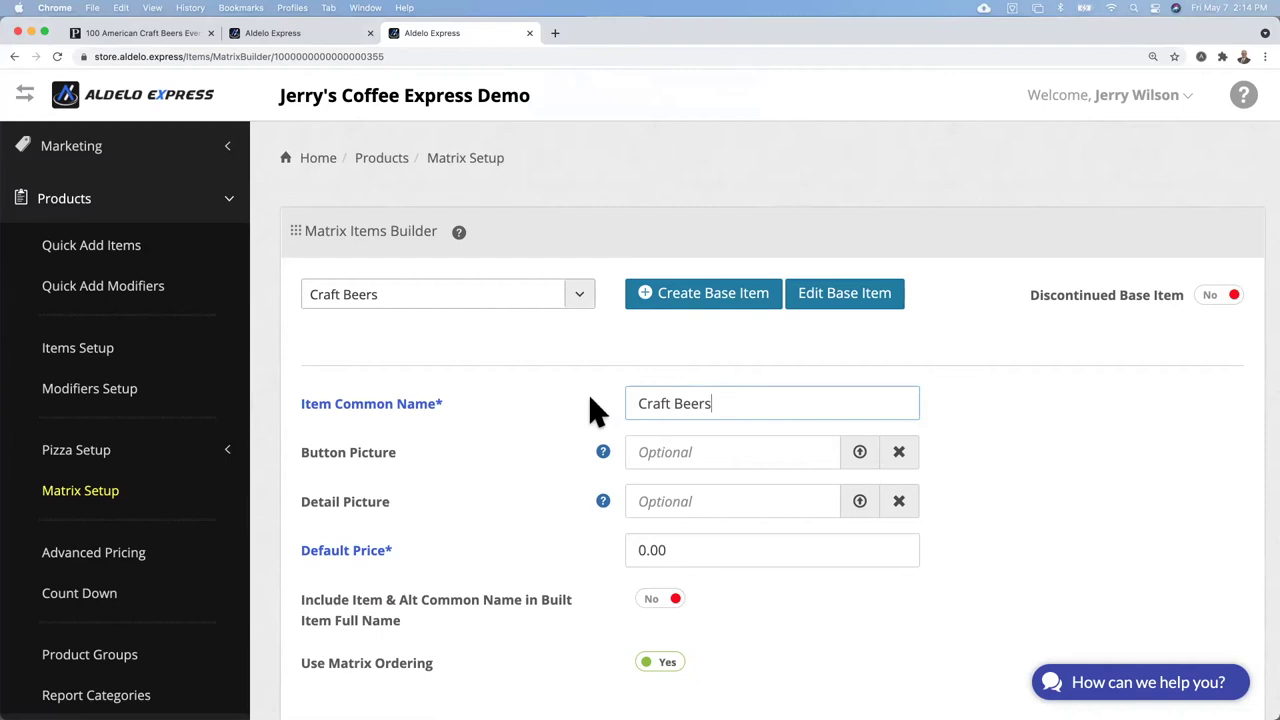
scroll(590, 398, down, 1)
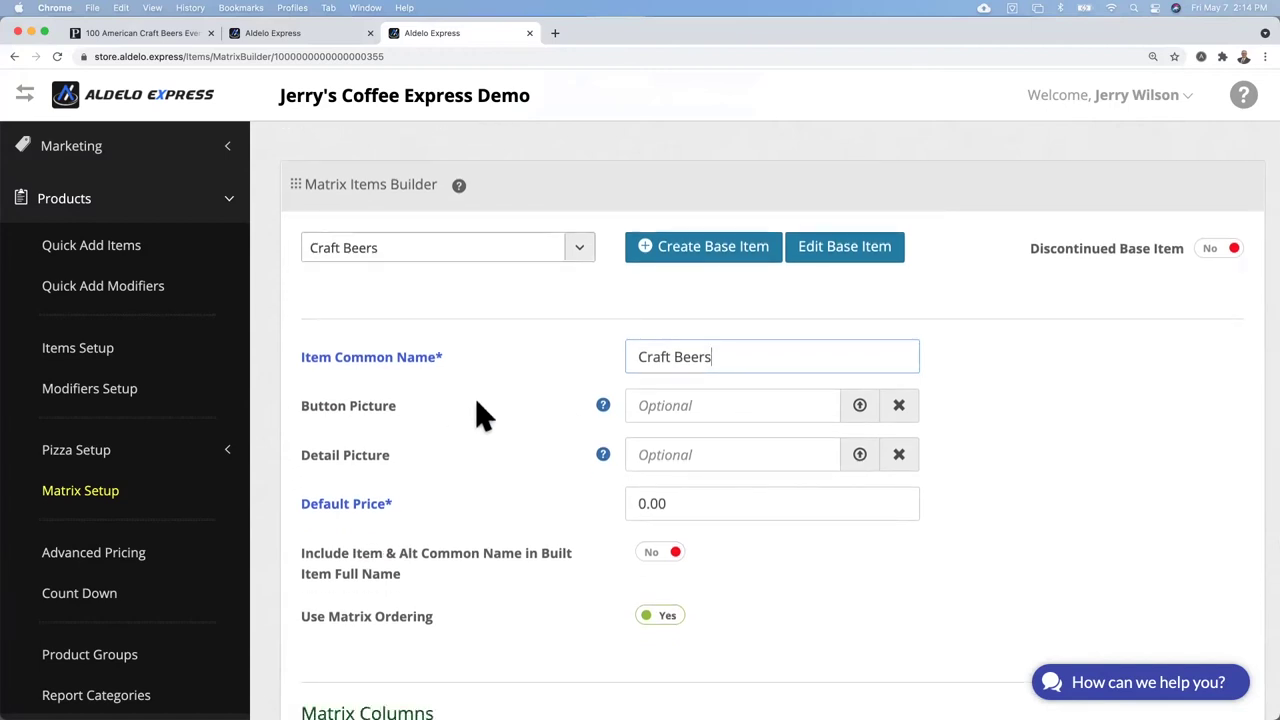
scroll(474, 412, down, 4)
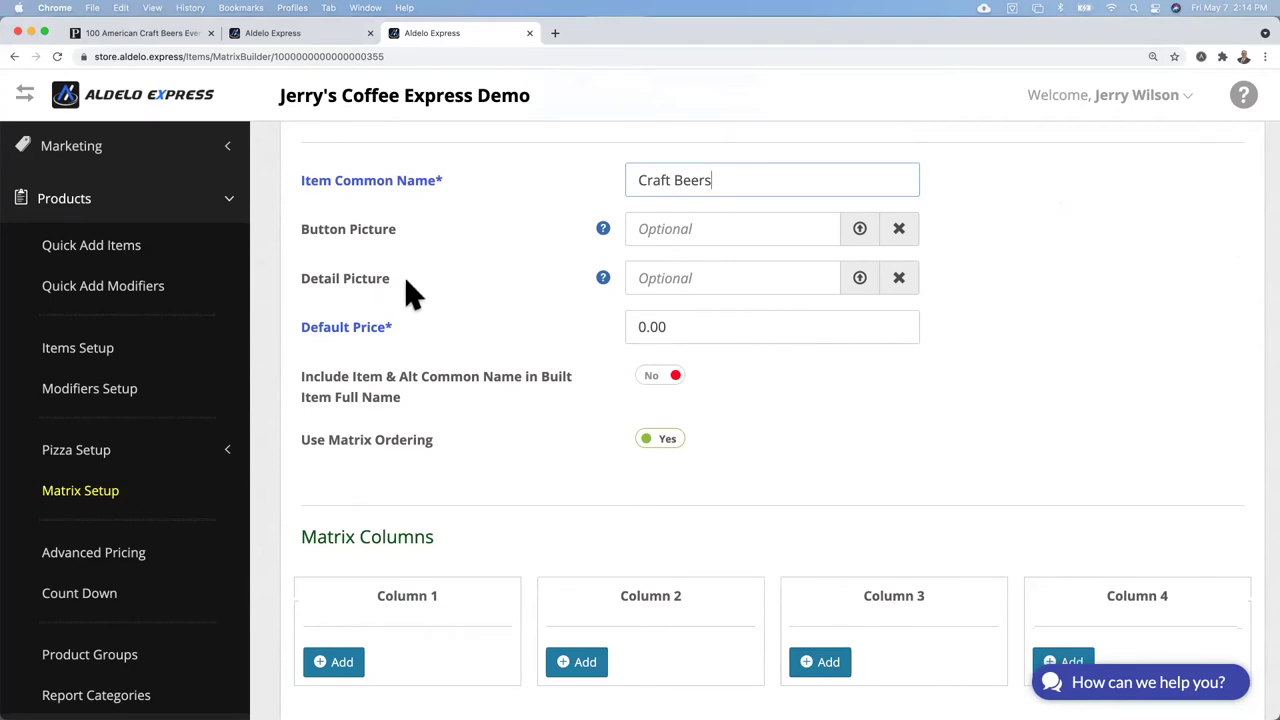
drag(669, 324, 614, 326)
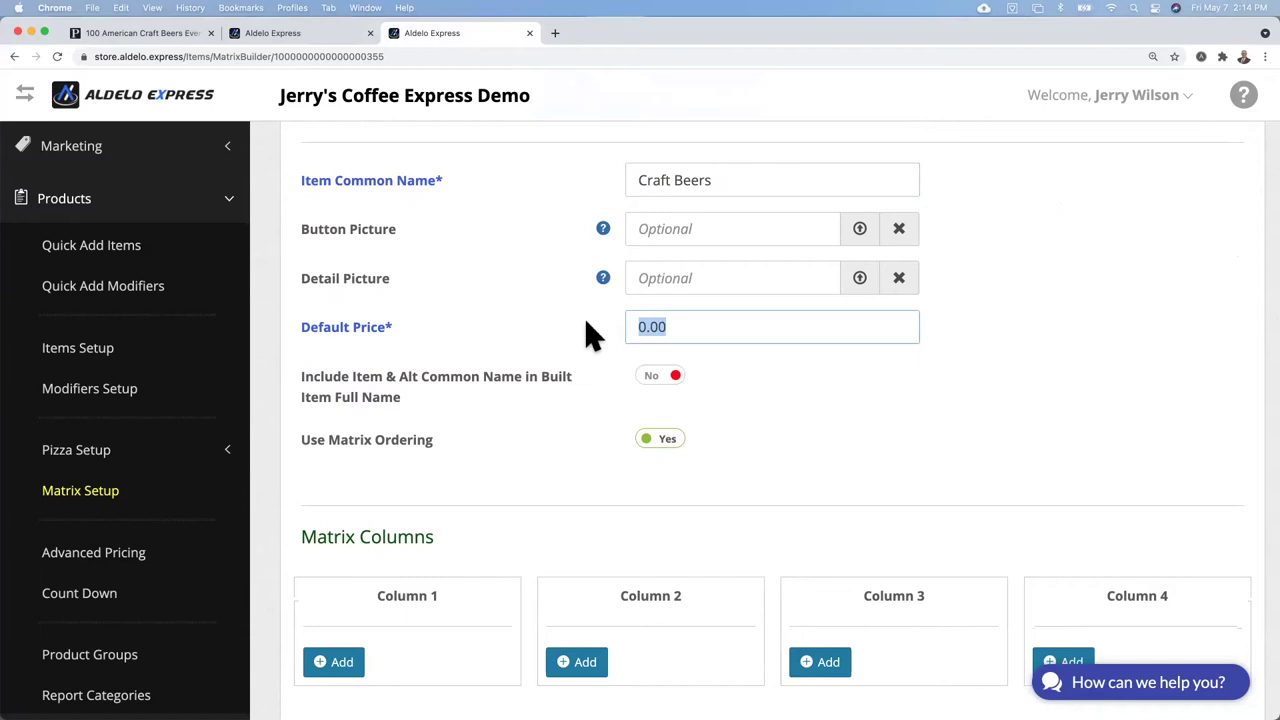
text(3.50)
scroll(594, 348, up, 1)
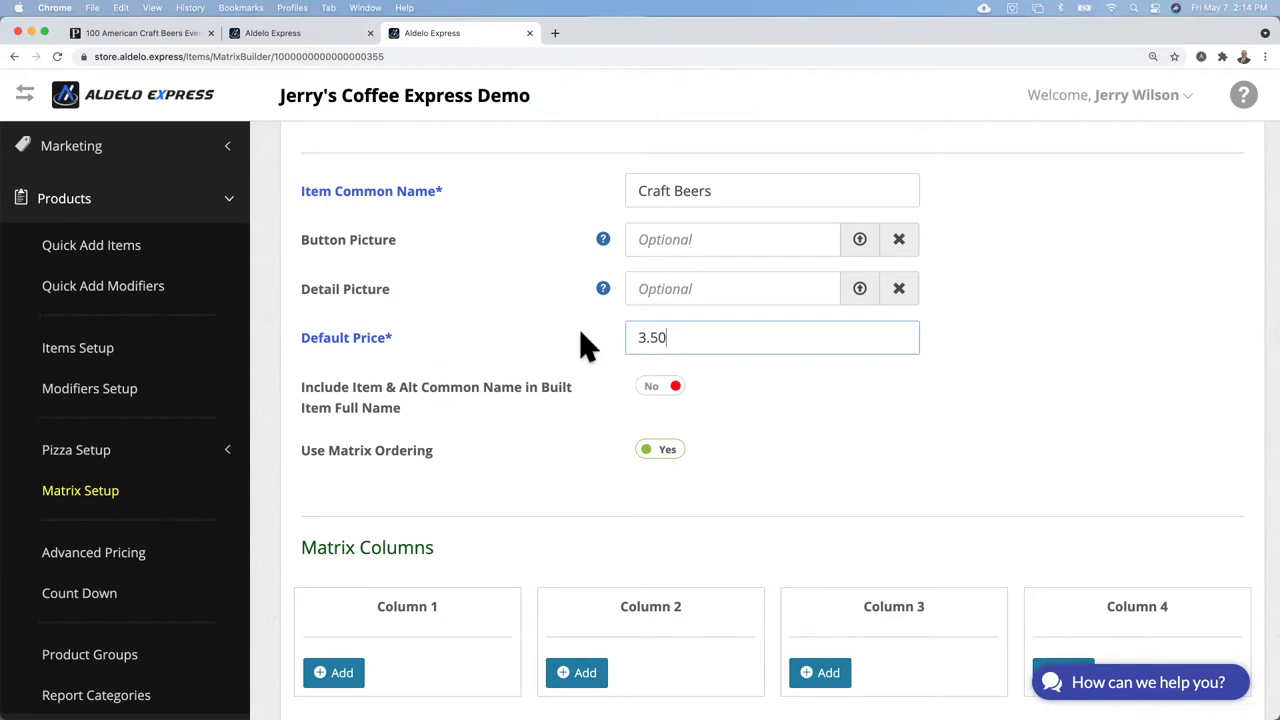
scroll(563, 390, down, 3)
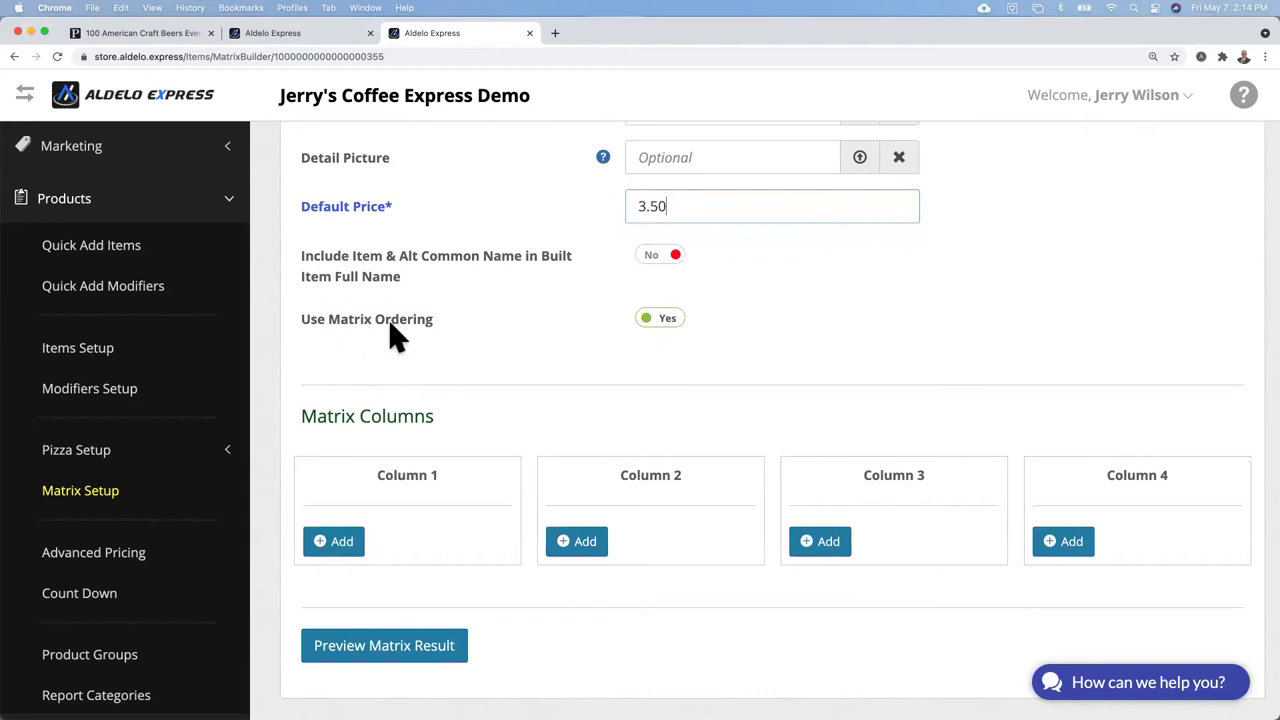
scroll(512, 333, down, 1)
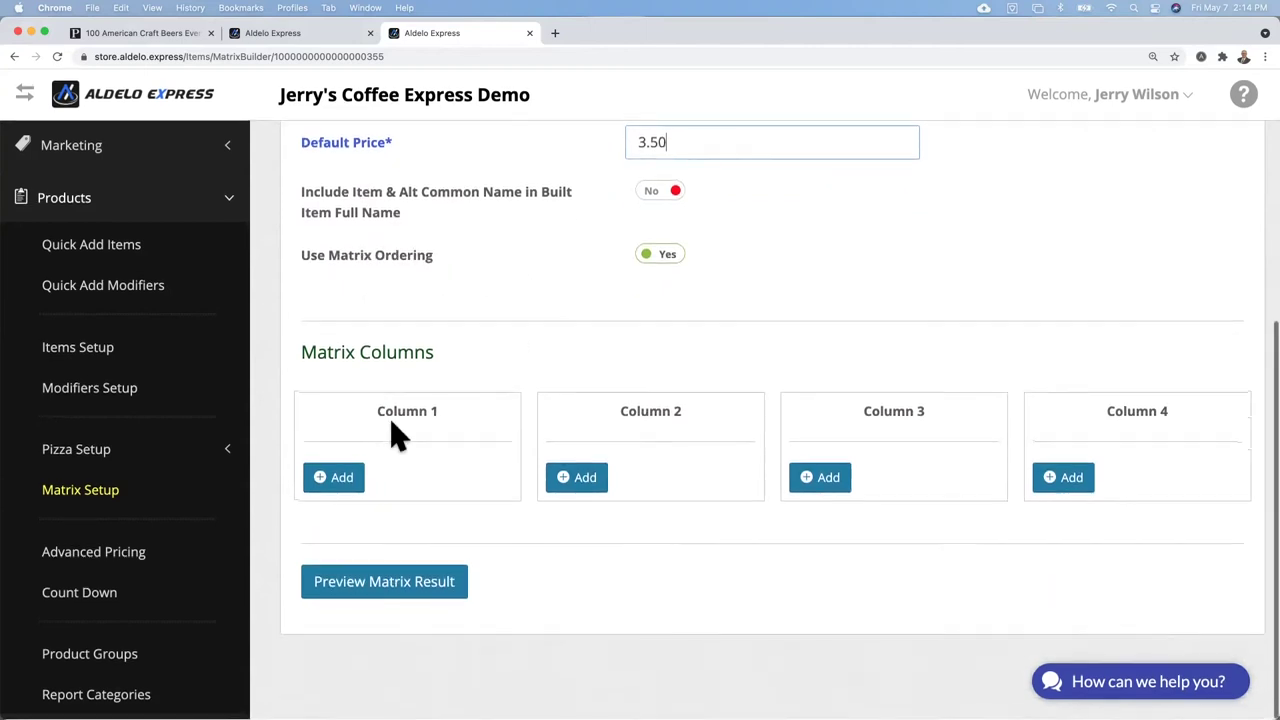
Add Glass and Mug (+0.50) as the first two Column 1 sizes
click(340, 479)
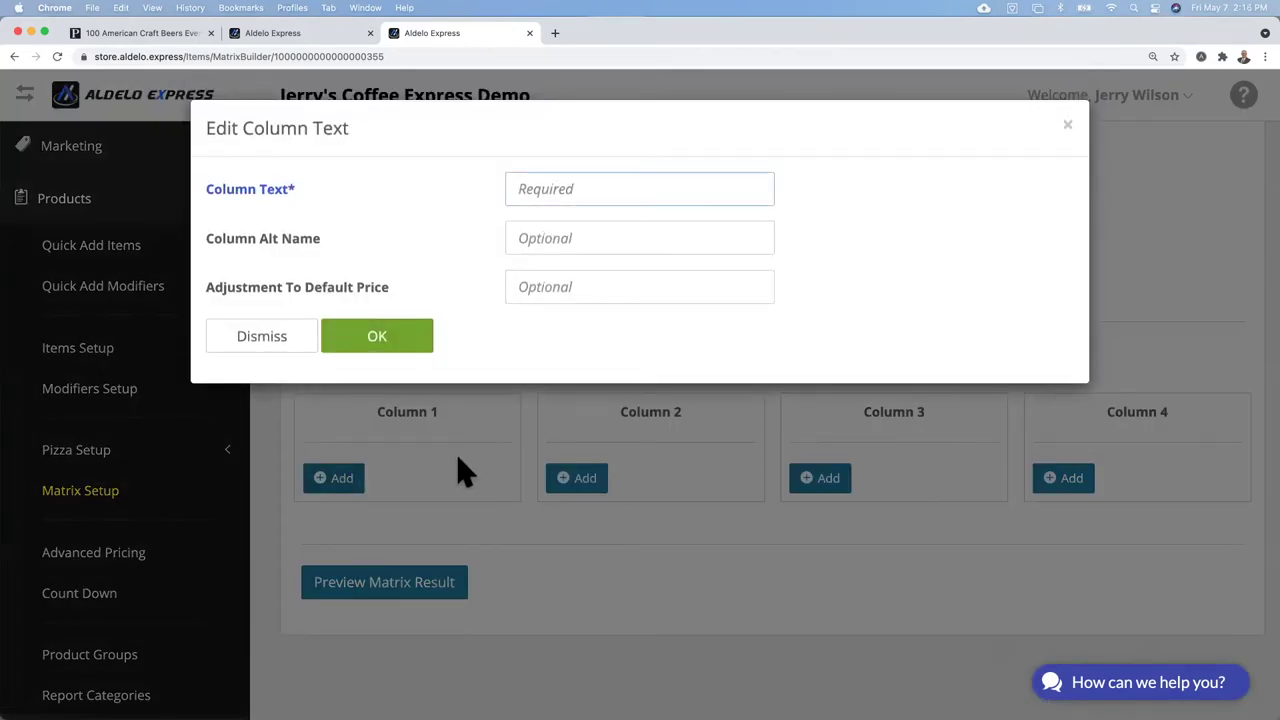
text(G)
text(lass)
click(377, 337)
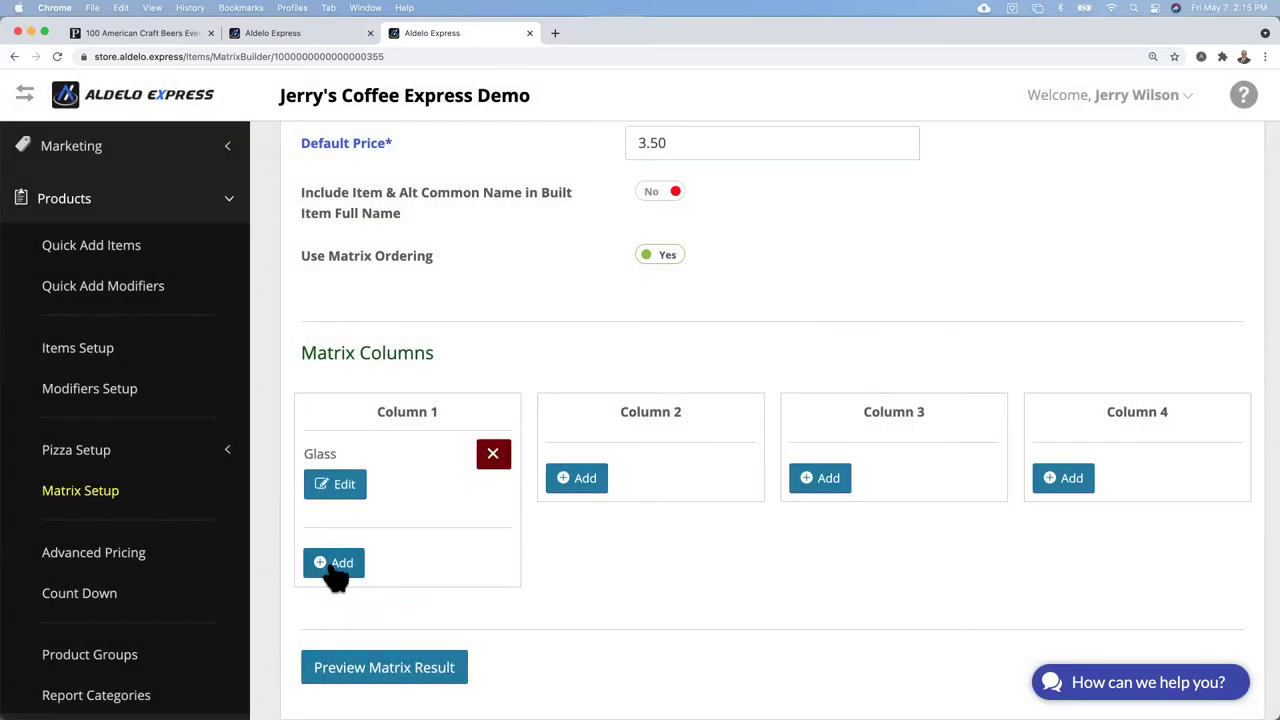
click(339, 573)
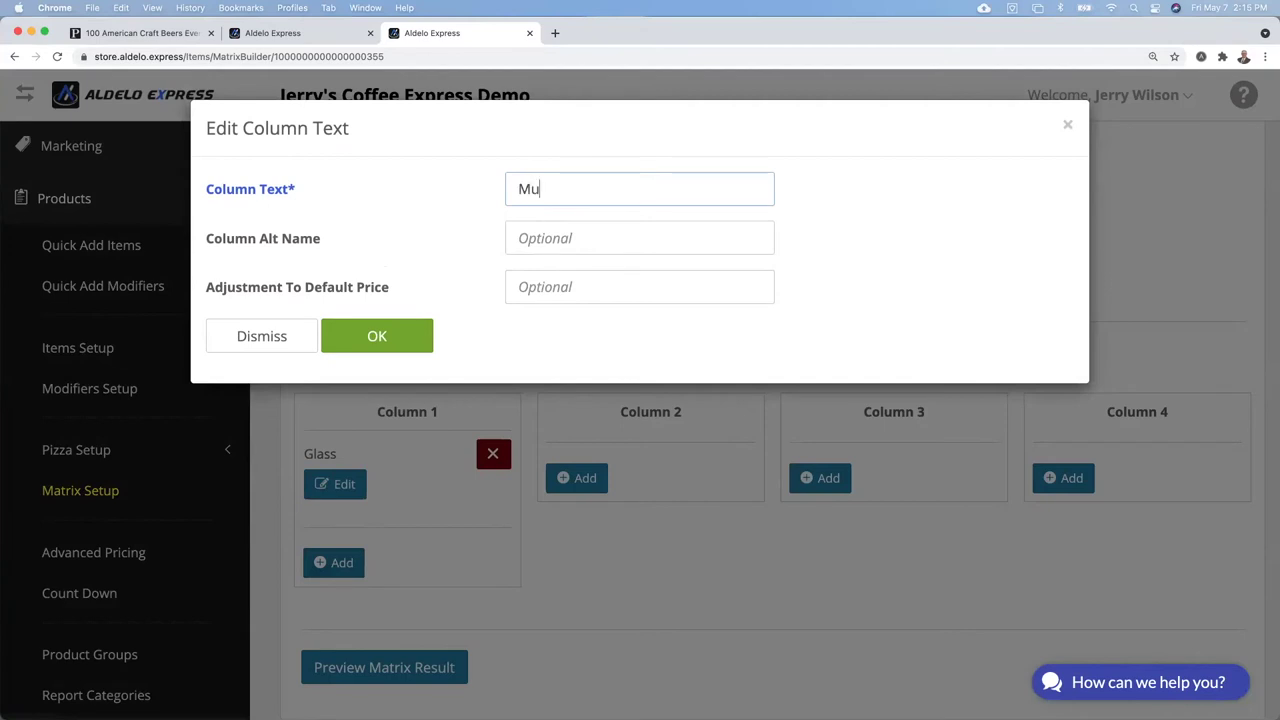
click(552, 289)
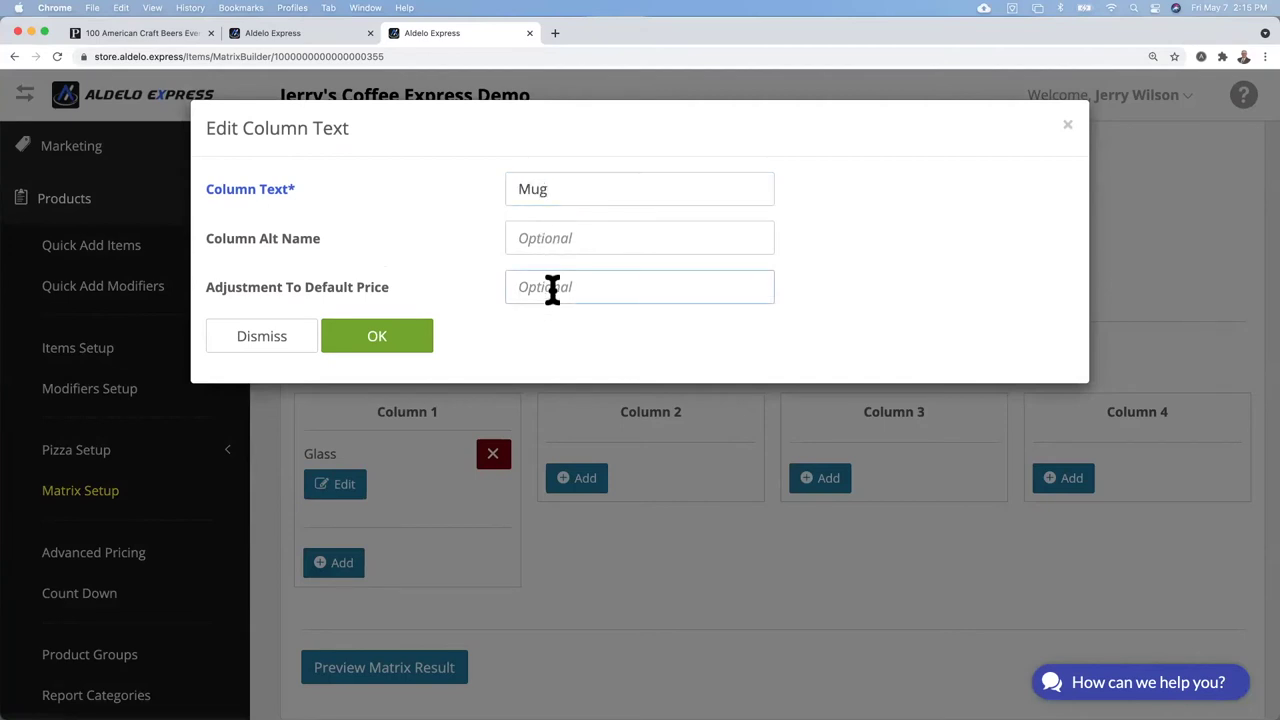
text(.50)
click(390, 343)
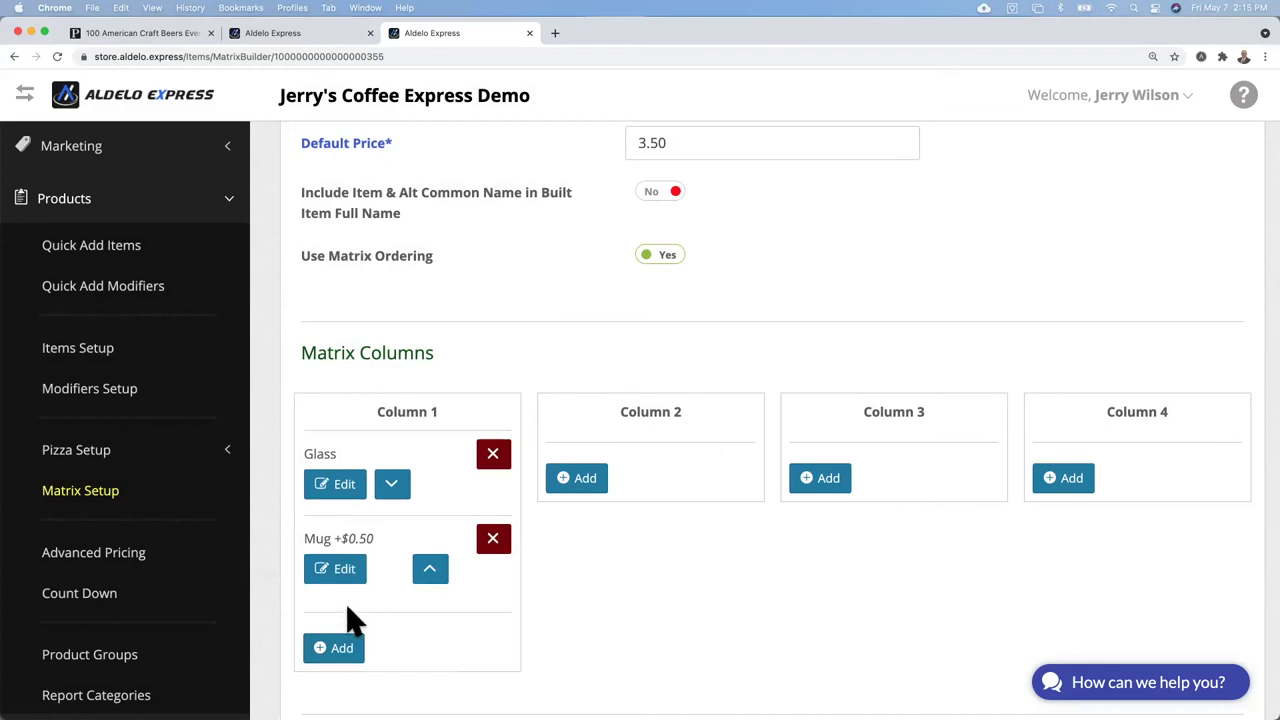
Add Pint (+0.75) and Pitcher (+2.50) to Column 1
click(343, 650)
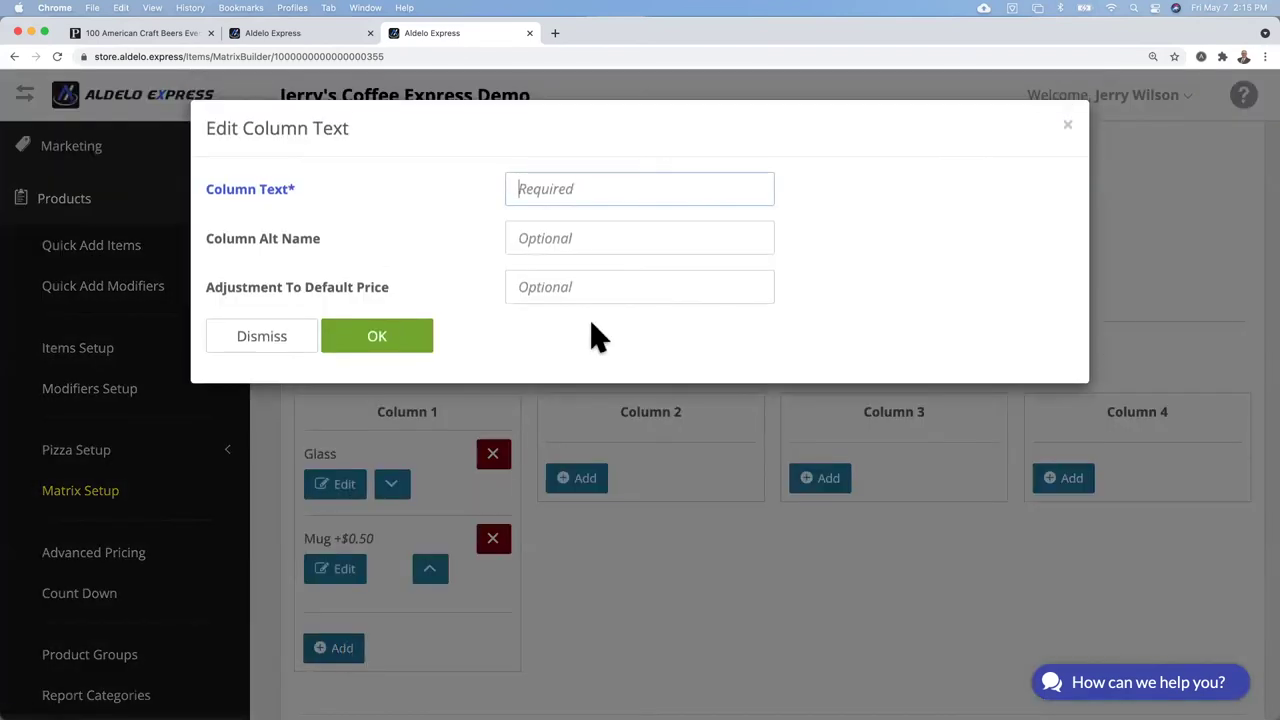
text(P)
text(.)
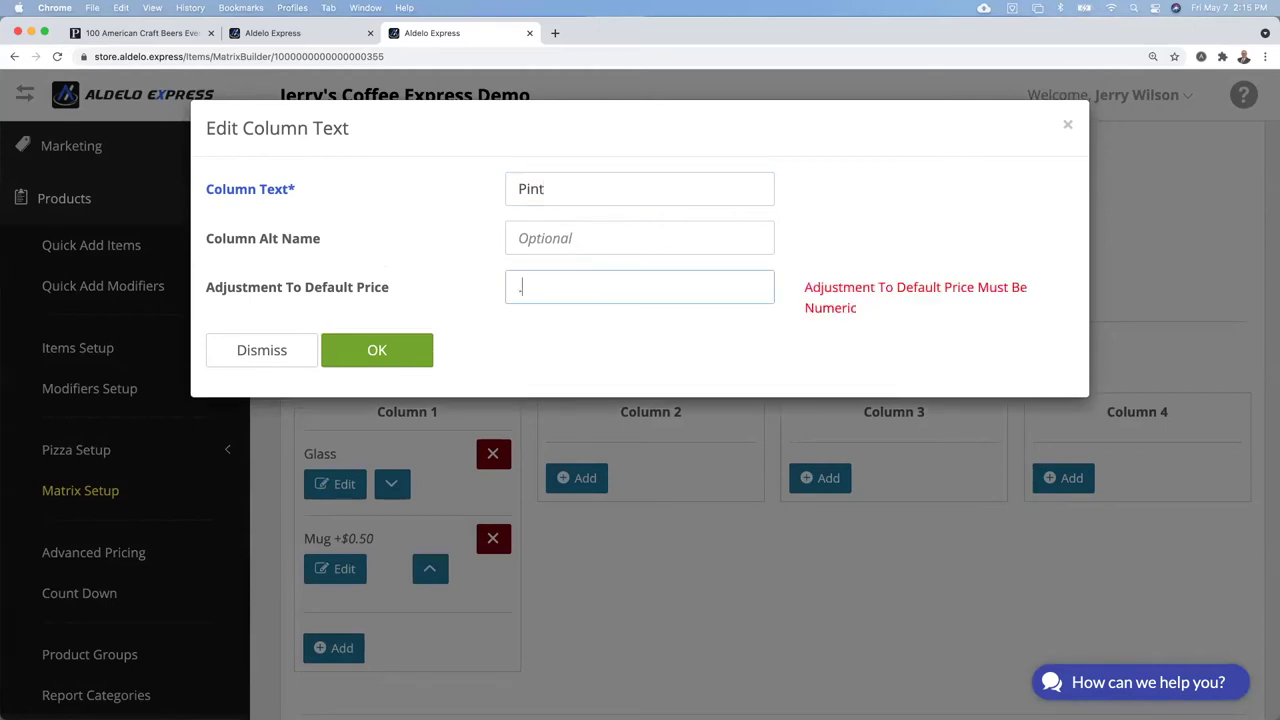
text(7)
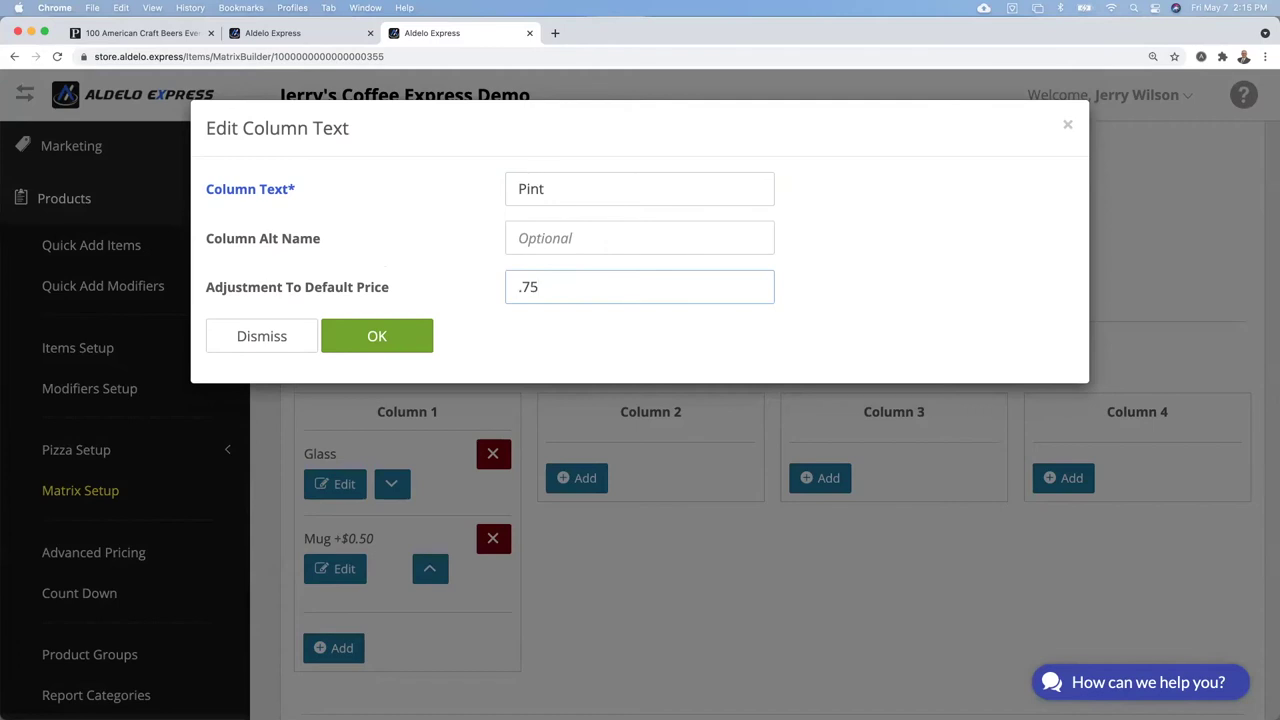
text(5)
click(366, 346)
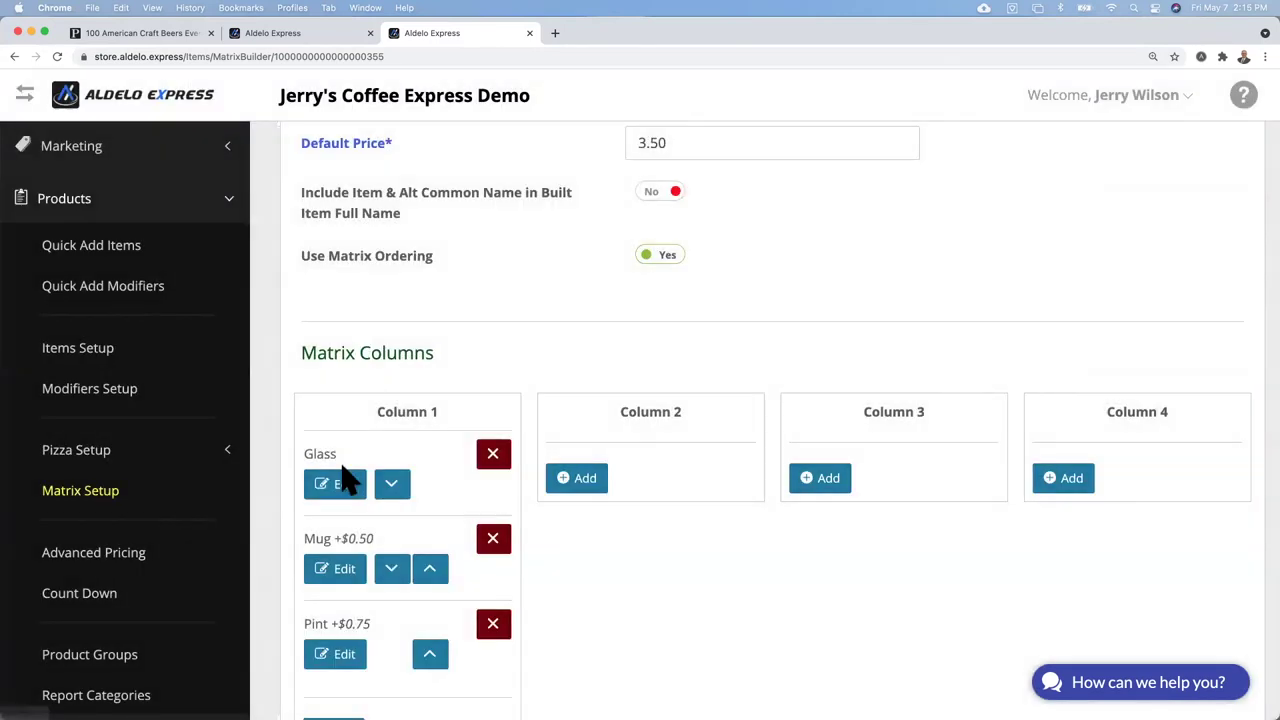
scroll(380, 586, down, 3)
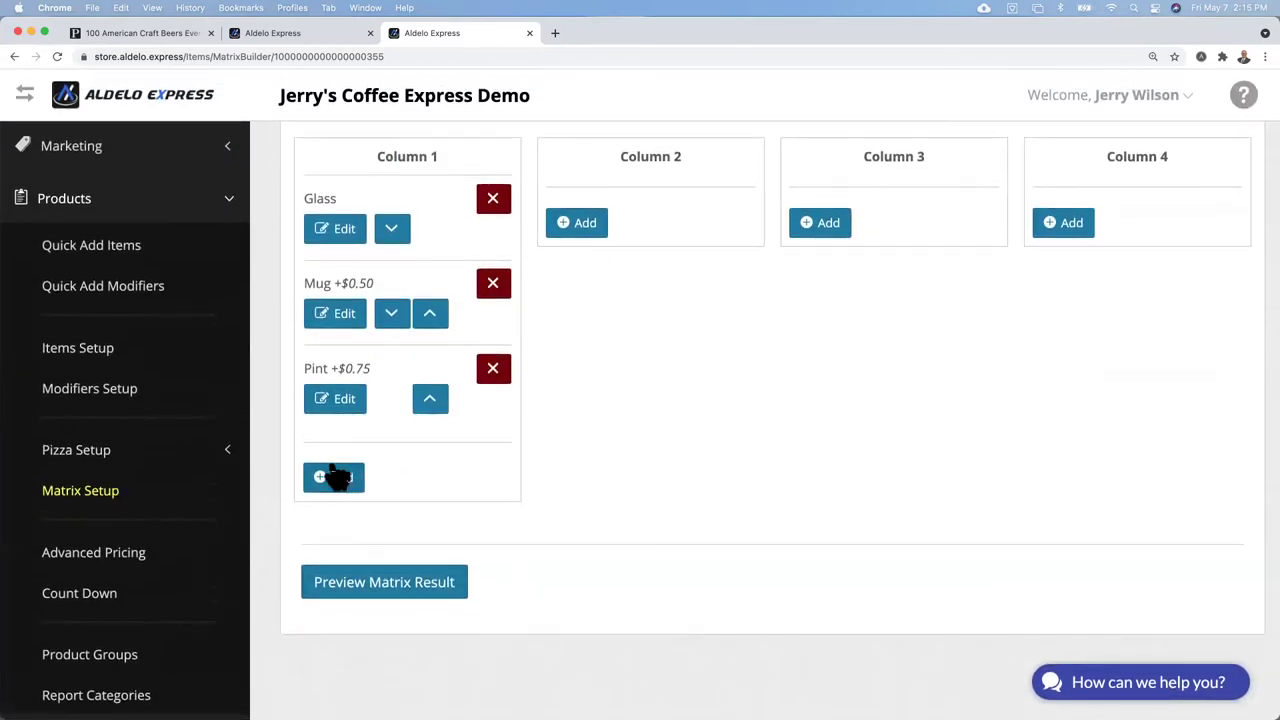
click(333, 479)
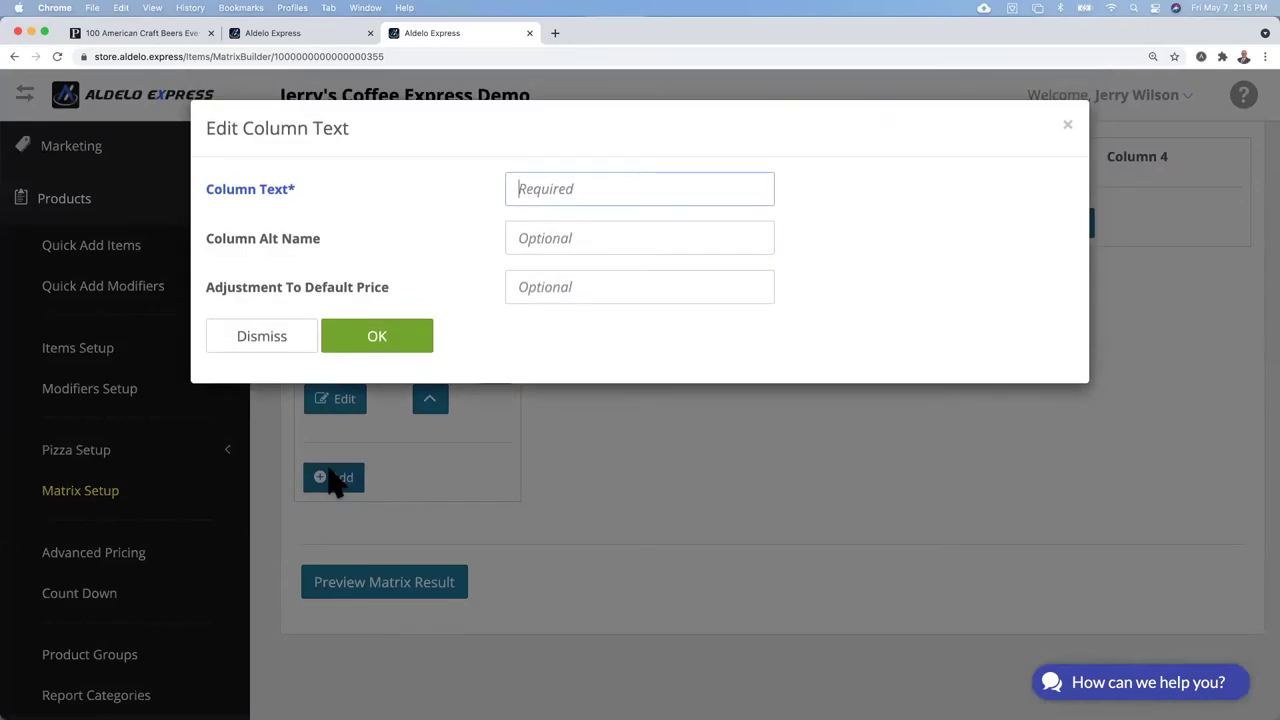
text(Pitcher)
click(530, 287)
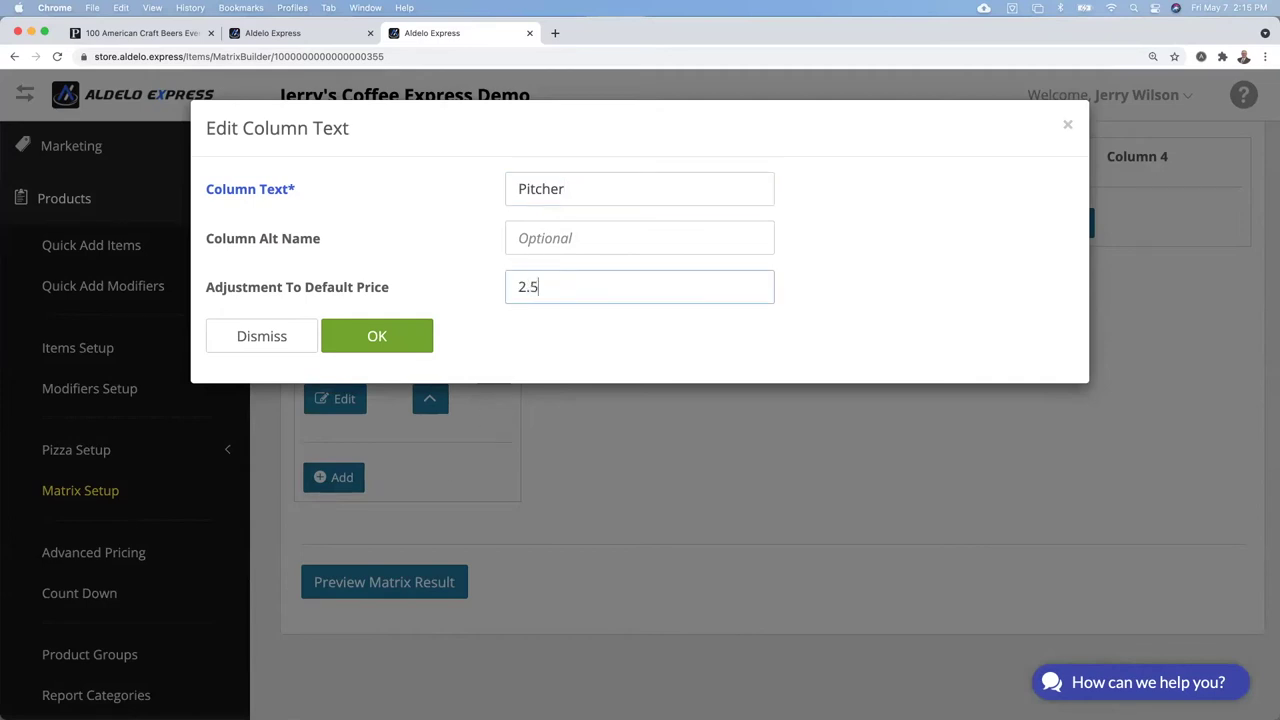
click(374, 338)
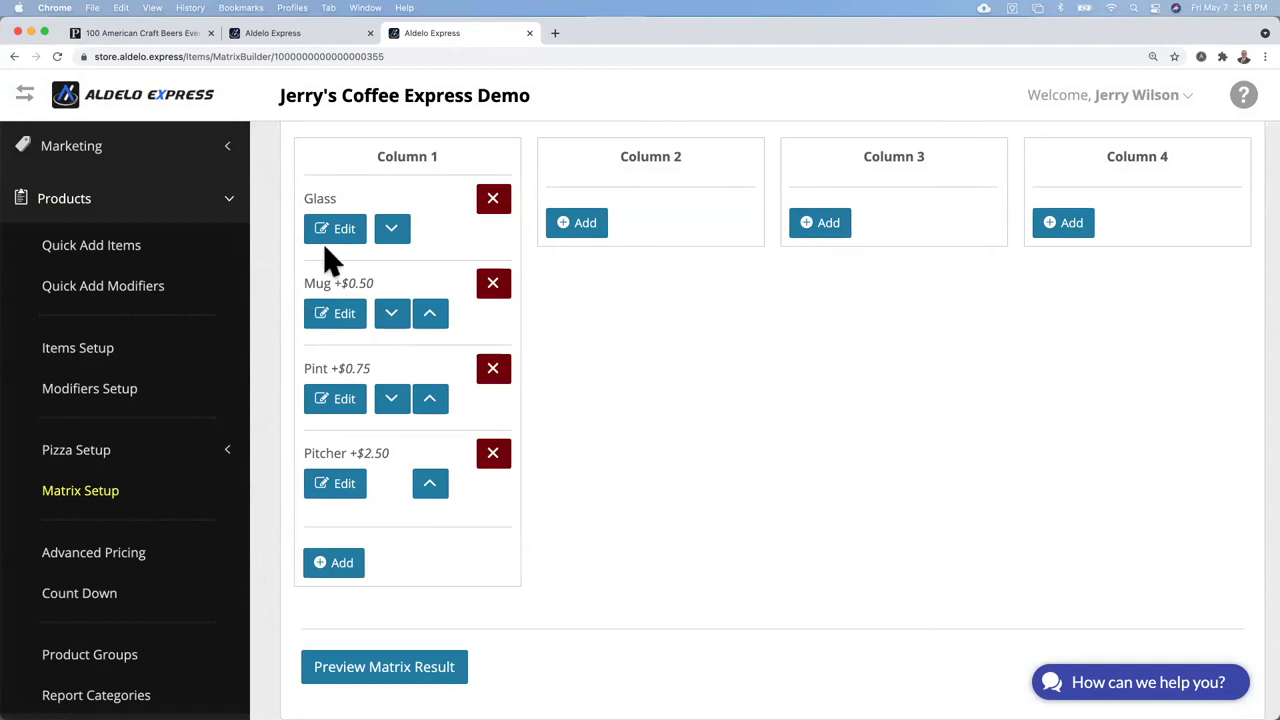
Copy Dale's Pale Ale from the craft beer article and add it to Column 2
click(588, 230)
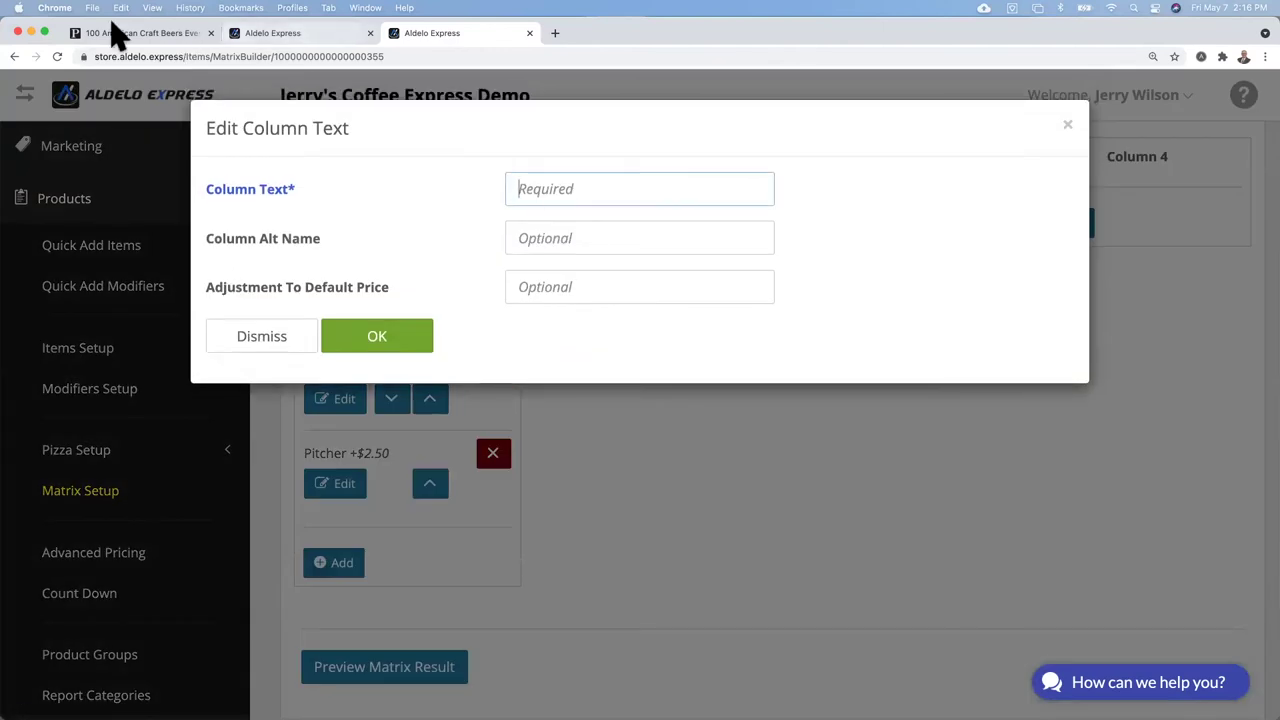
click(130, 35)
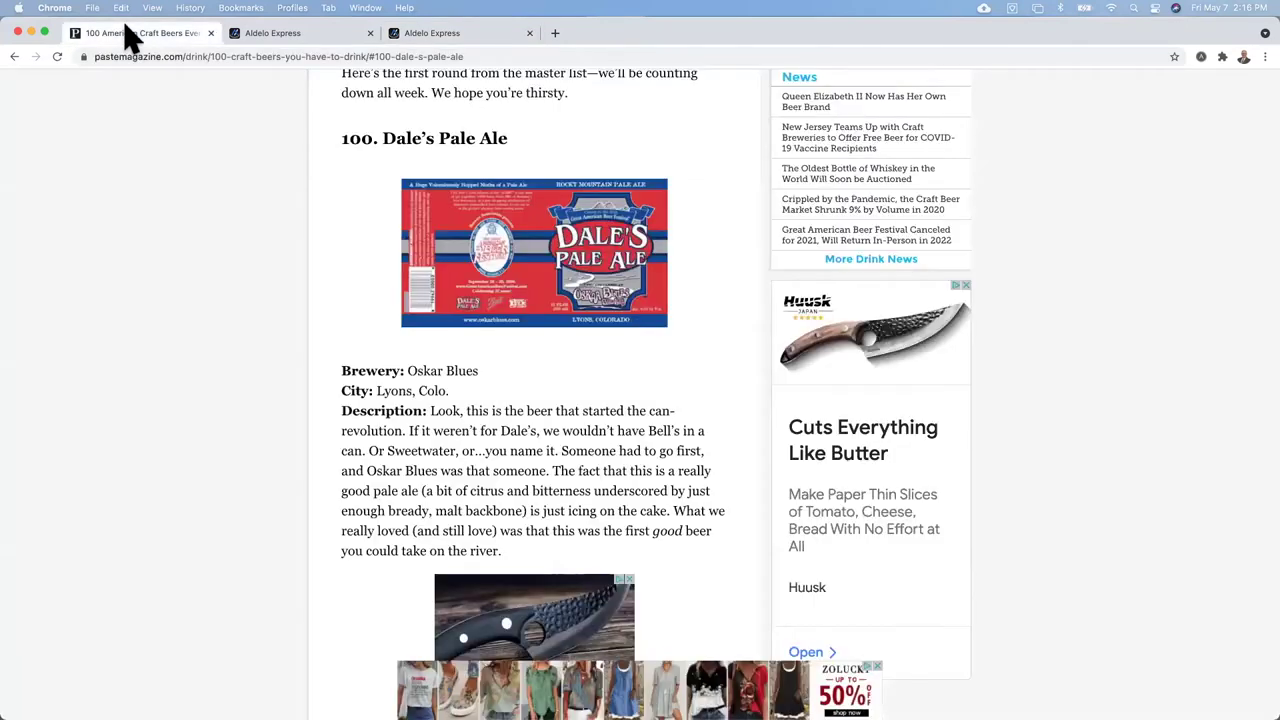
drag(384, 145, 497, 150)
key(super+c)
right_click(497, 150)
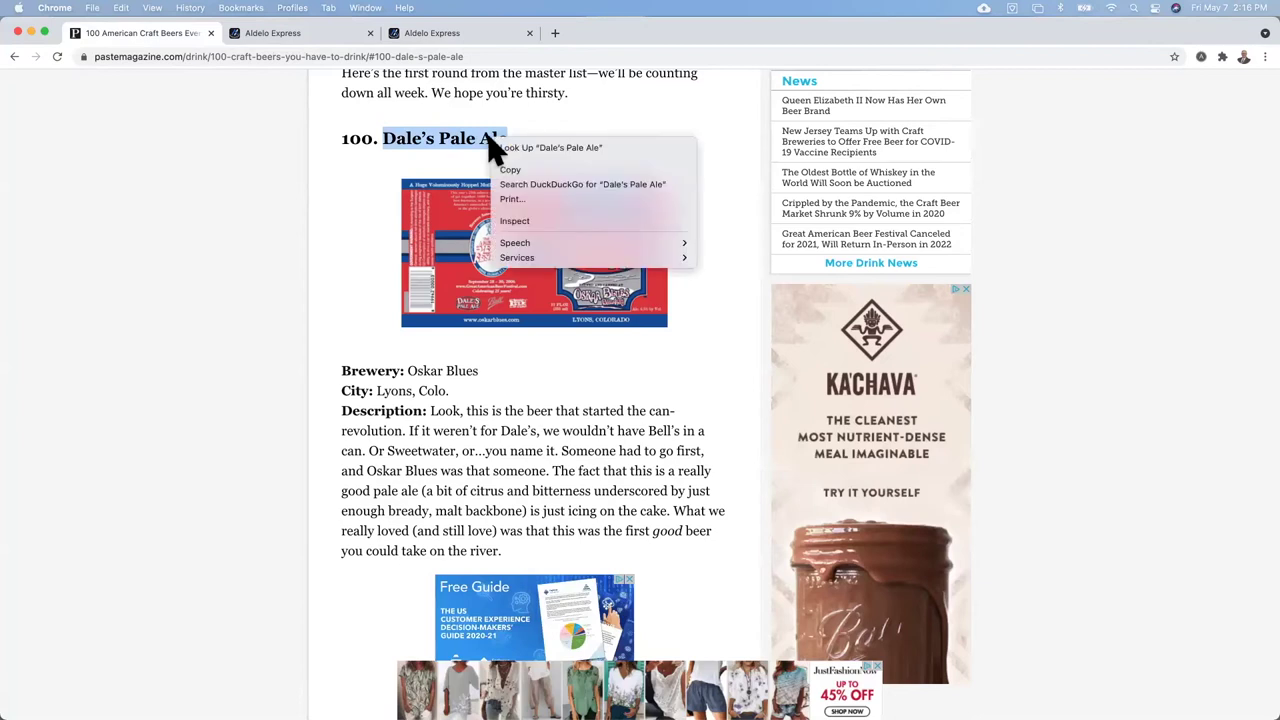
click(486, 137)
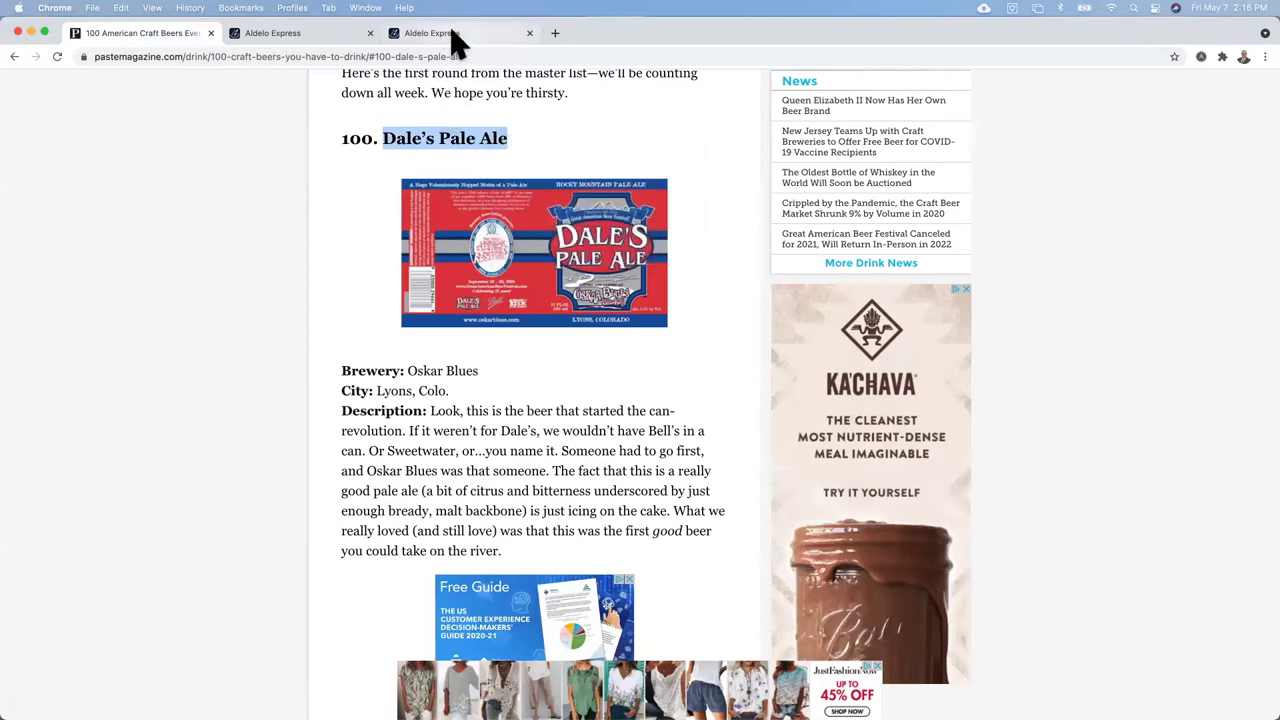
click(452, 33)
right_click(530, 190)
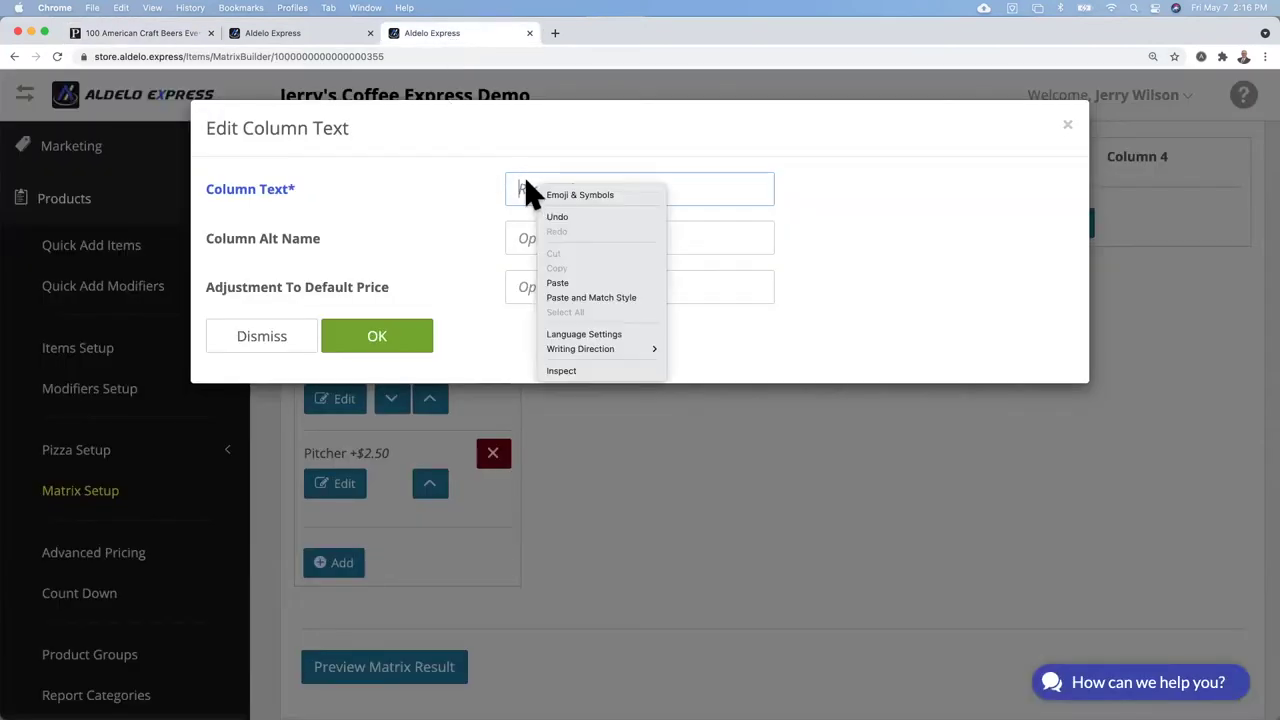
click(555, 283)
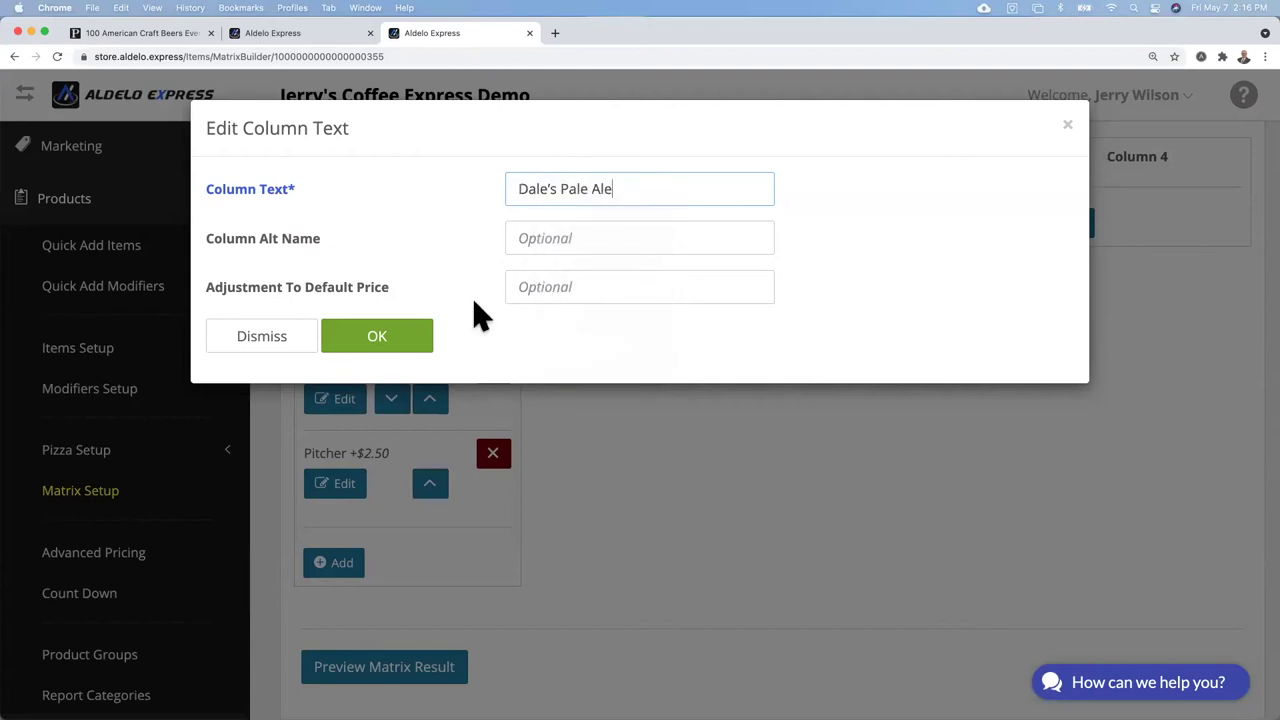
click(377, 337)
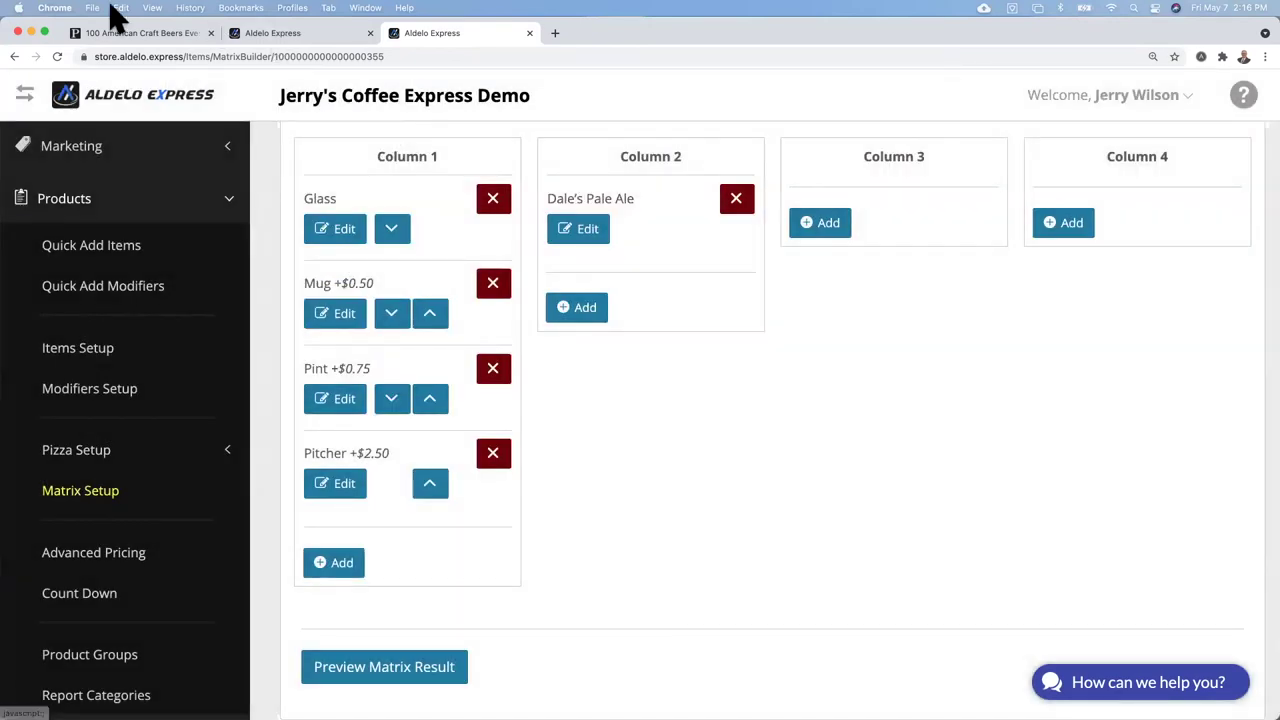
Copy the Breckenridge Vanilla Porter name from the article
click(146, 38)
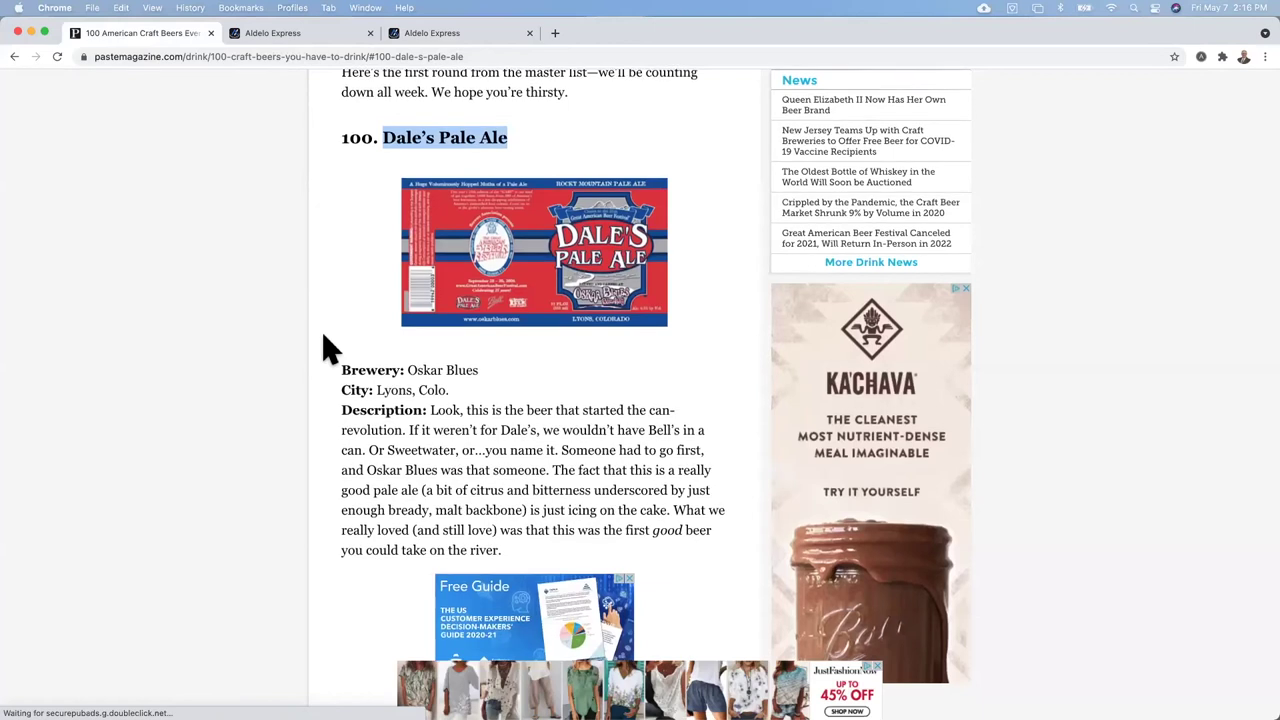
scroll(321, 345, down, 10)
scroll(323, 336, up, 1)
scroll(323, 336, down, 3)
scroll(320, 335, up, 5)
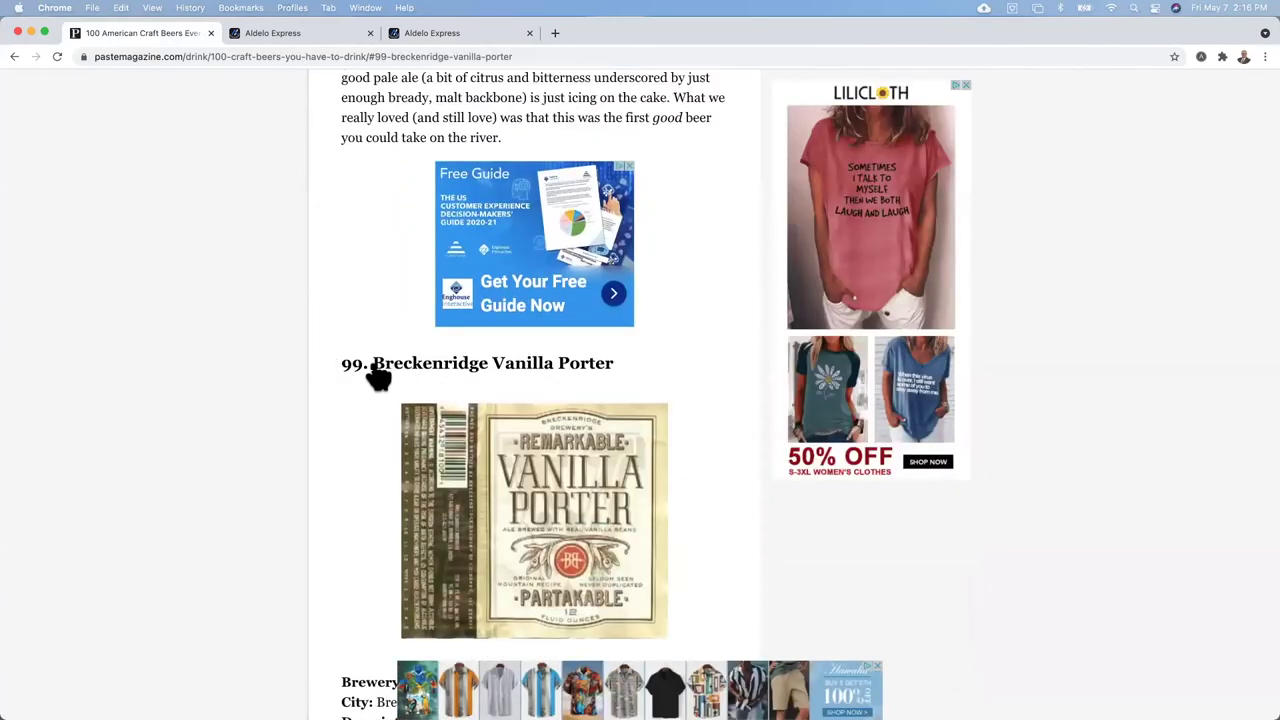
drag(376, 372, 636, 380)
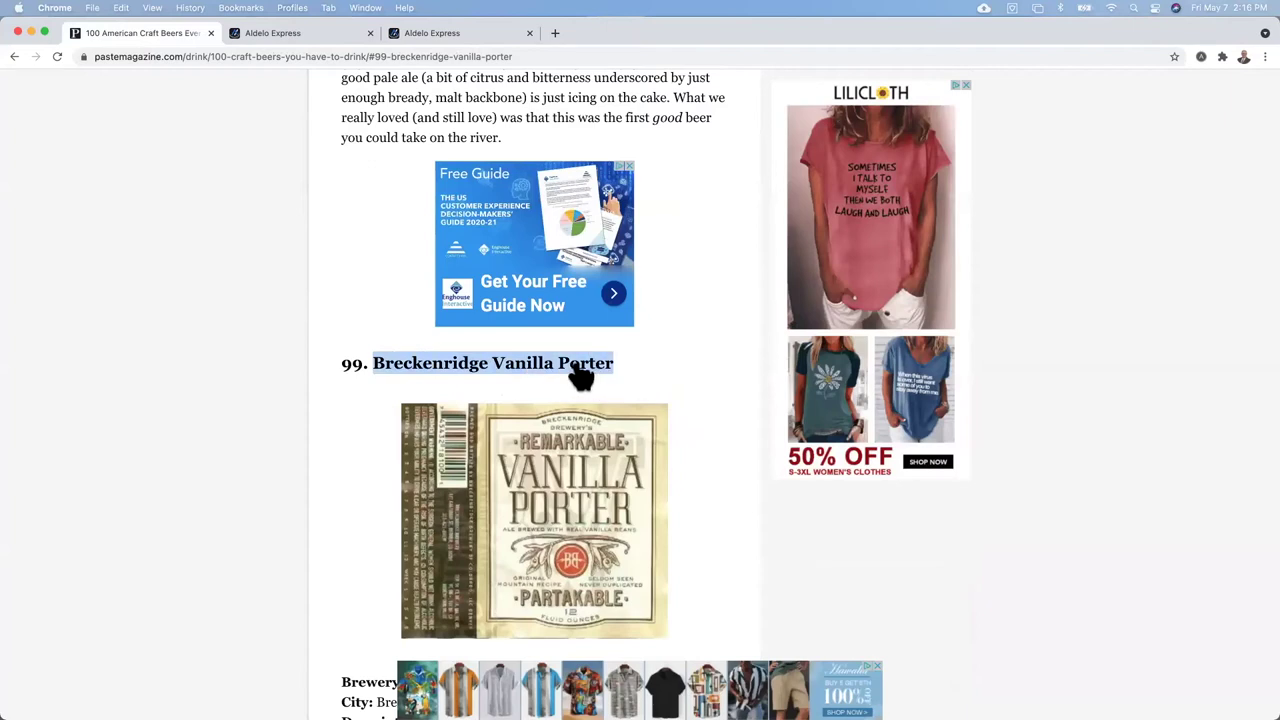
right_click(576, 370)
click(596, 390)
click(447, 40)
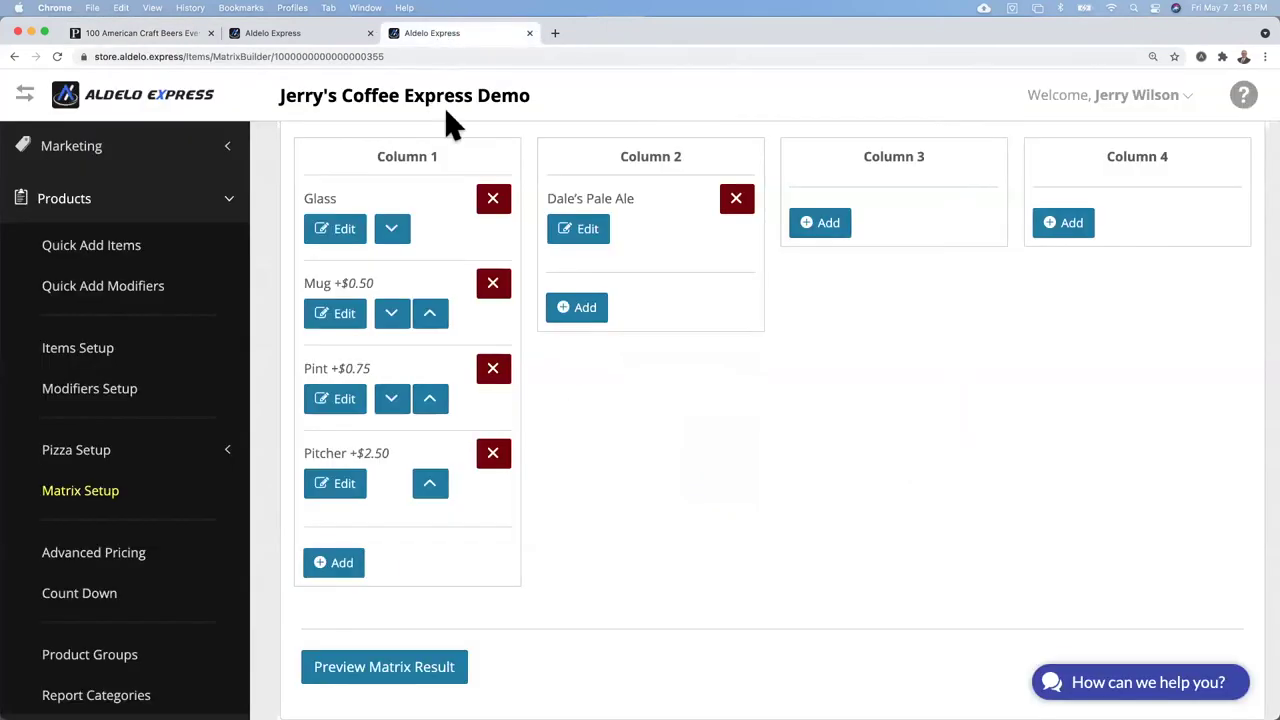
Paste Breckenridge Vanilla Porter as a new Column 2 entry
click(582, 310)
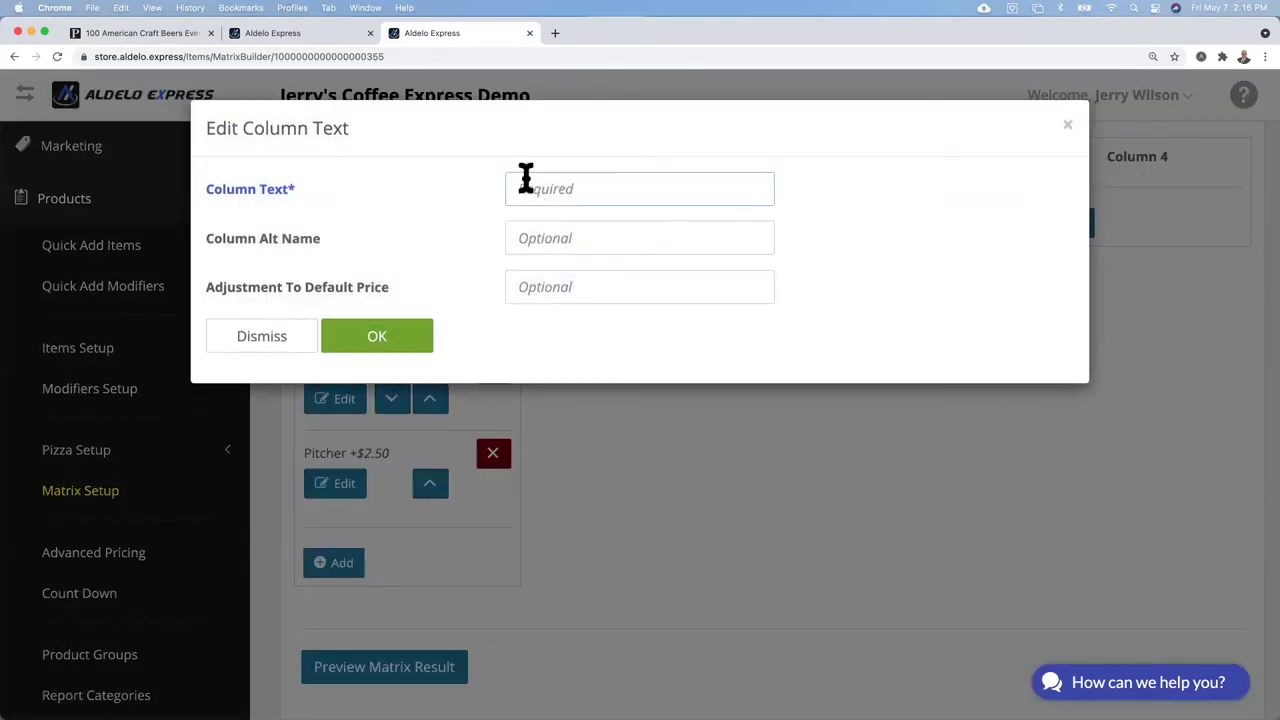
right_click(524, 180)
click(545, 276)
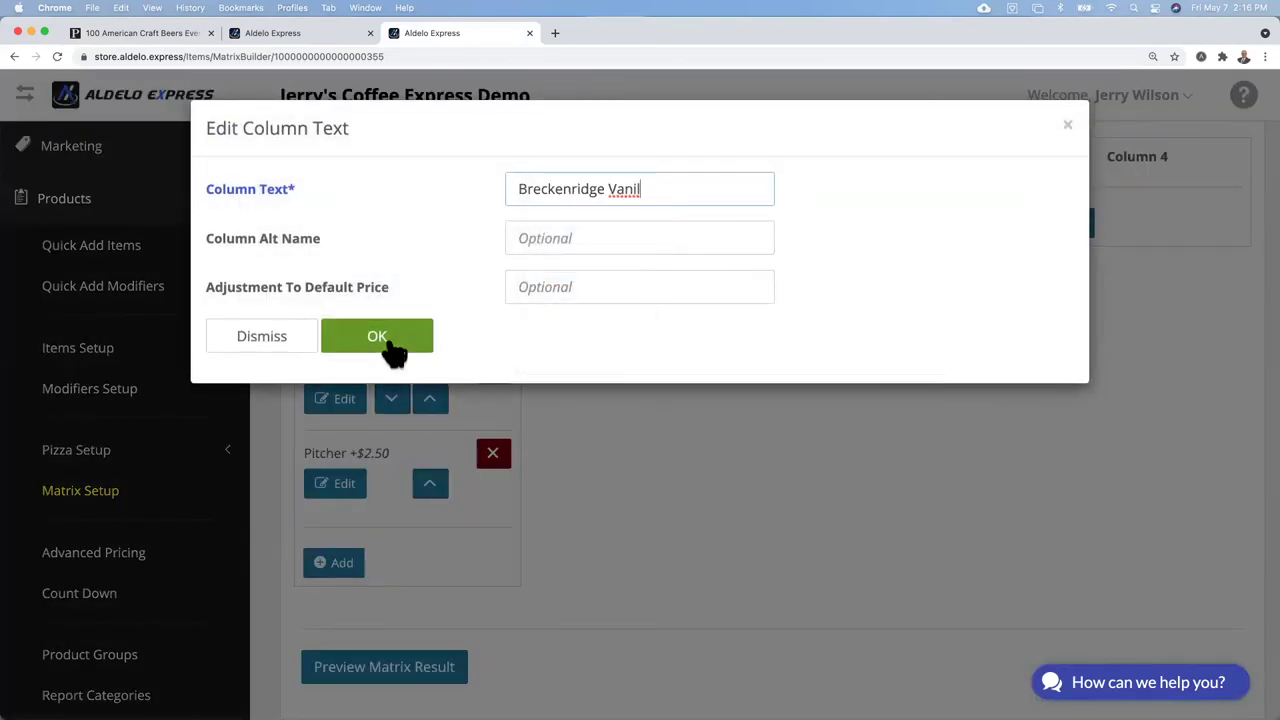
click(396, 344)
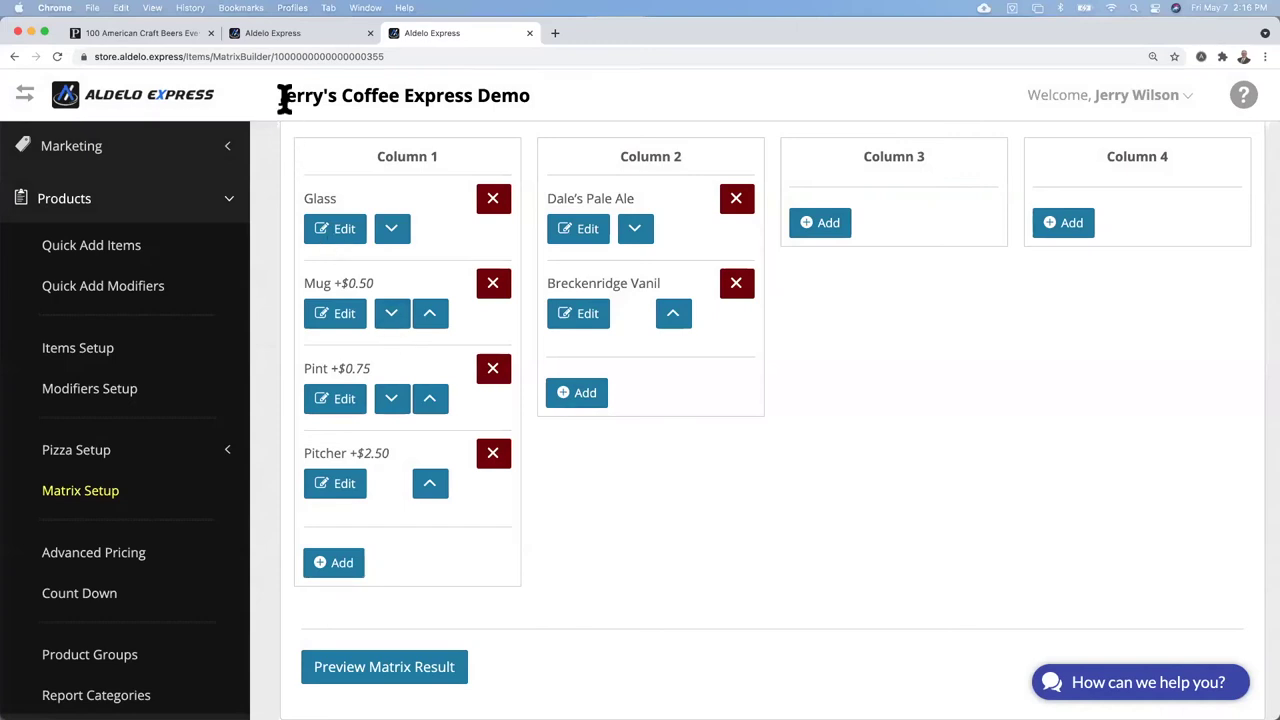
Copy the Brooklyn Brewery Lager name from the article
click(162, 33)
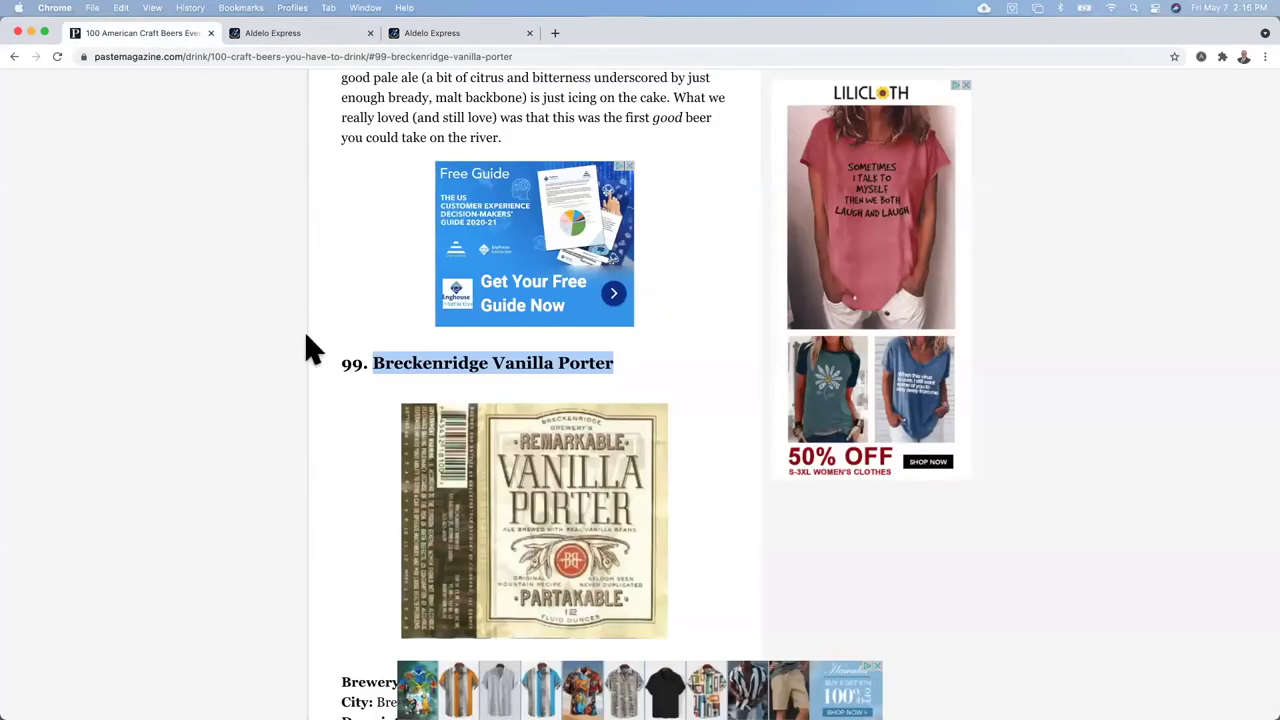
scroll(320, 345, down, 6)
scroll(330, 345, down, 2)
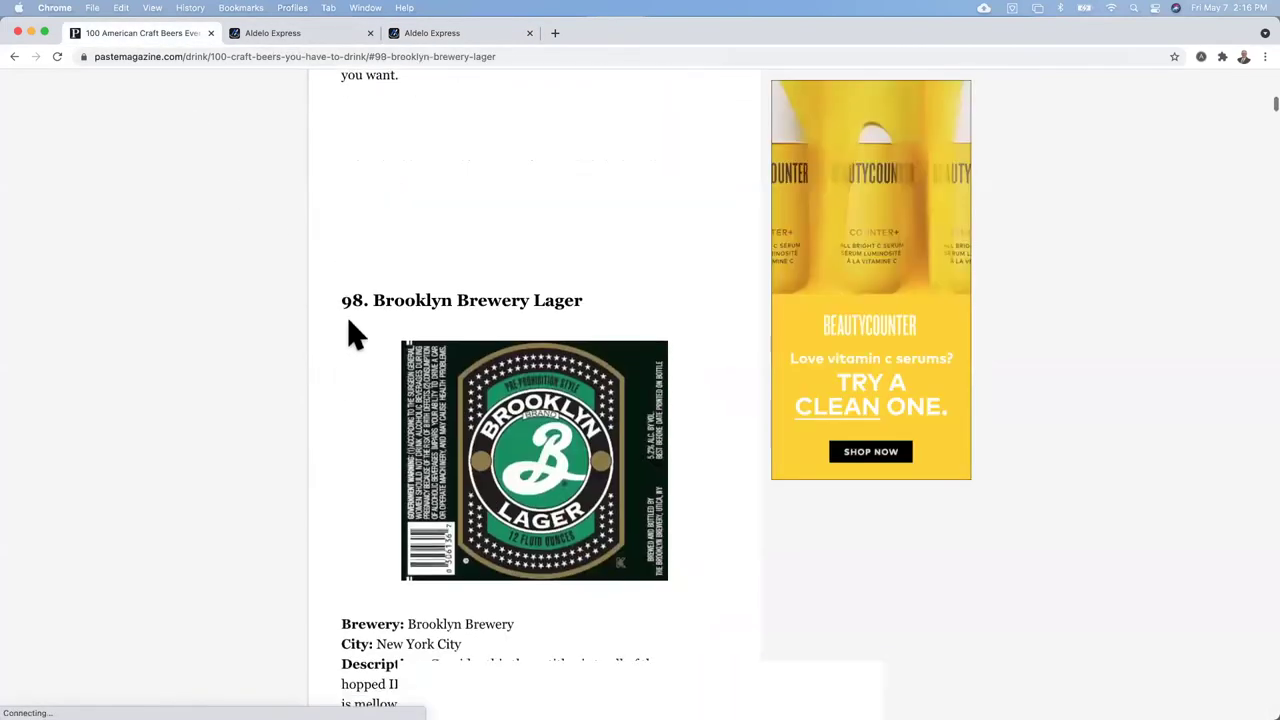
drag(412, 302, 591, 309)
right_click(562, 312)
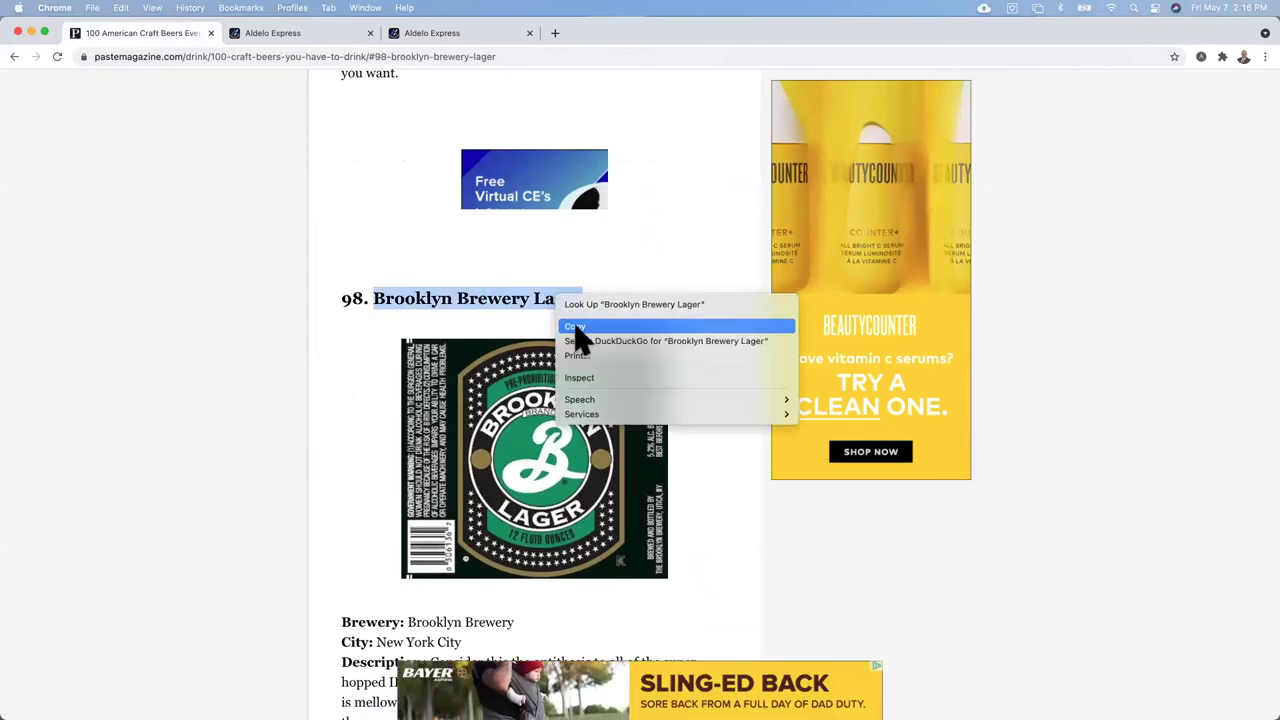
click(576, 326)
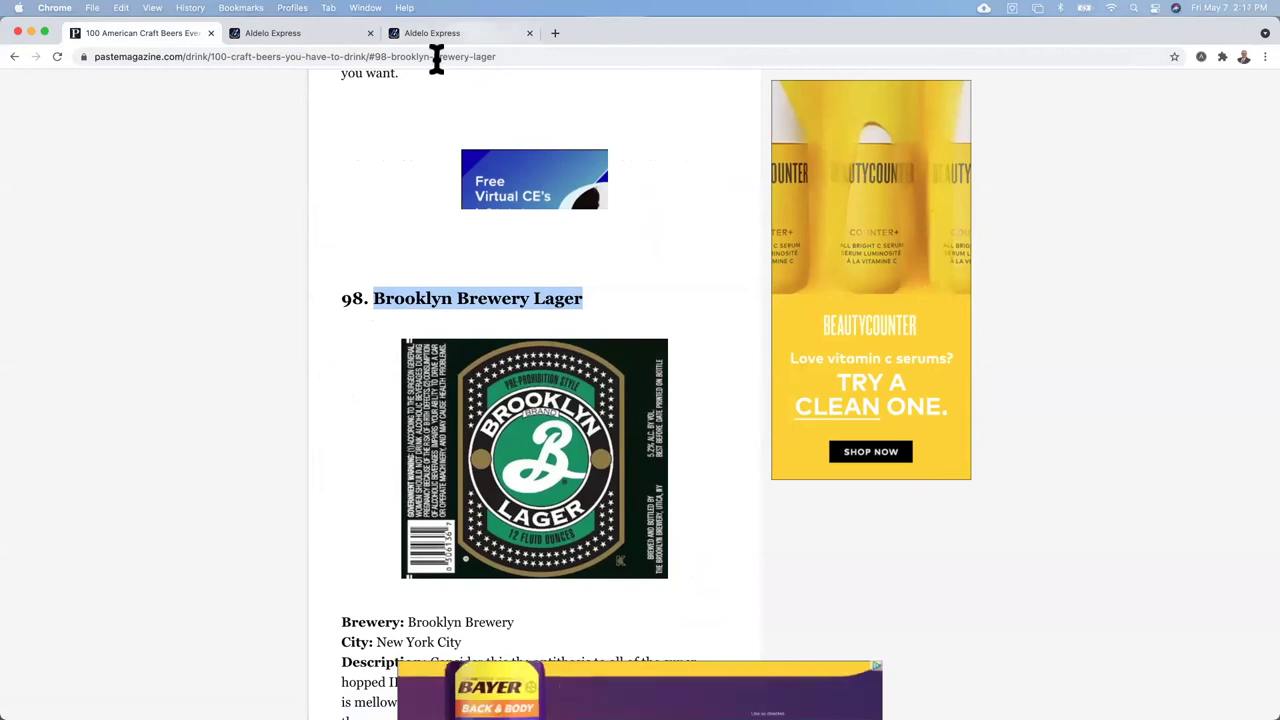
click(443, 40)
Add it to Column 2 as 'Brooklyn Lager', removing the word Brewery
click(574, 394)
right_click(527, 196)
click(546, 284)
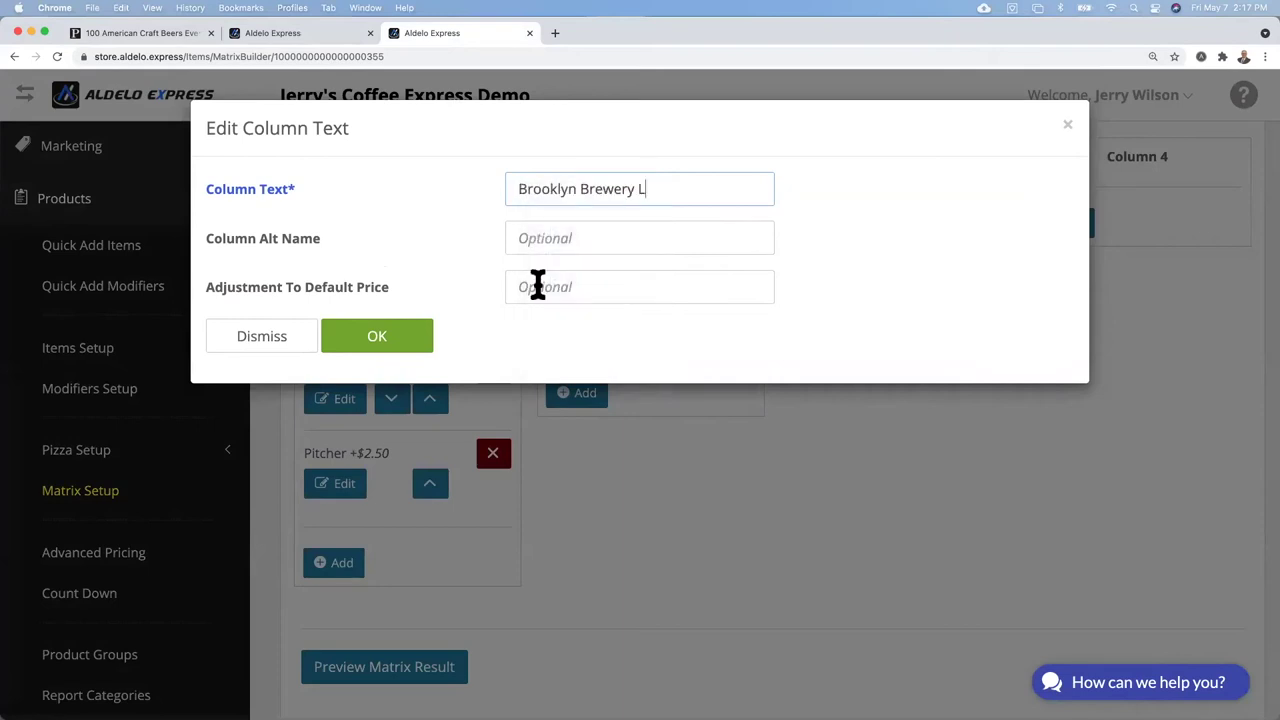
double_click(614, 188)
key(BackSpace)
click(394, 344)
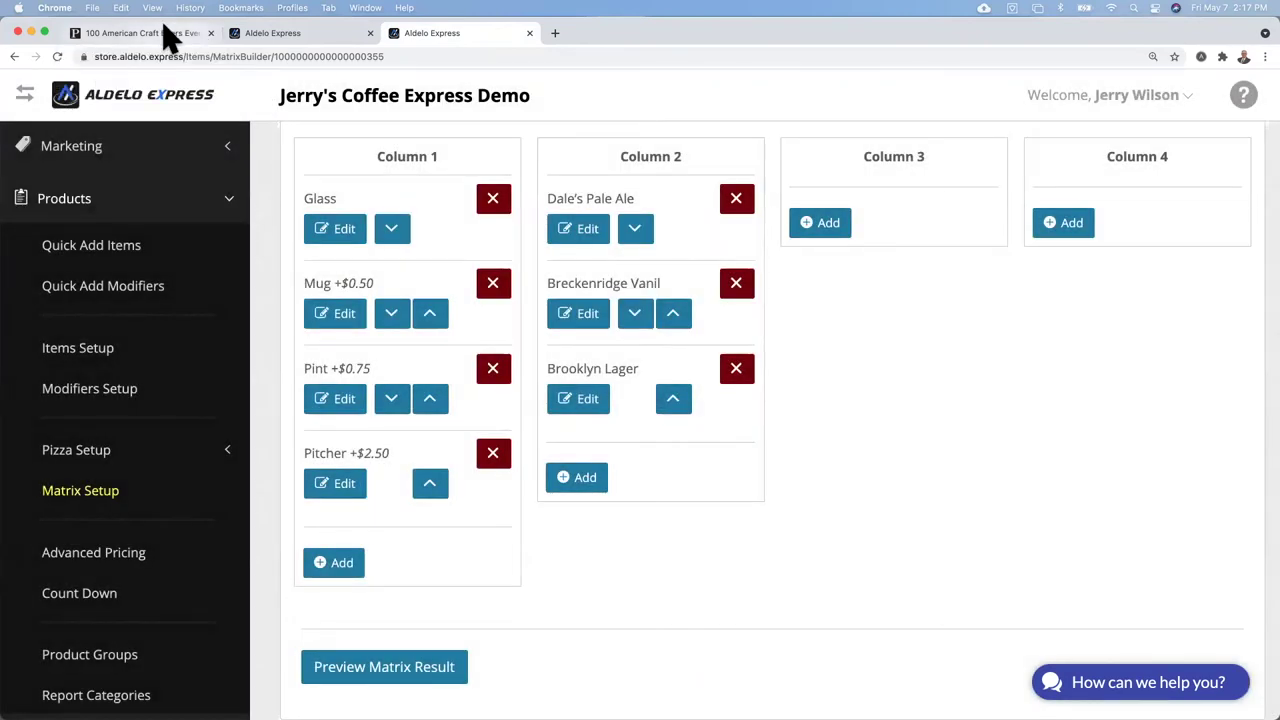
Copy the name Fat Tire from the craft beer article
click(166, 34)
scroll(328, 286, down, 2)
scroll(326, 272, down, 10)
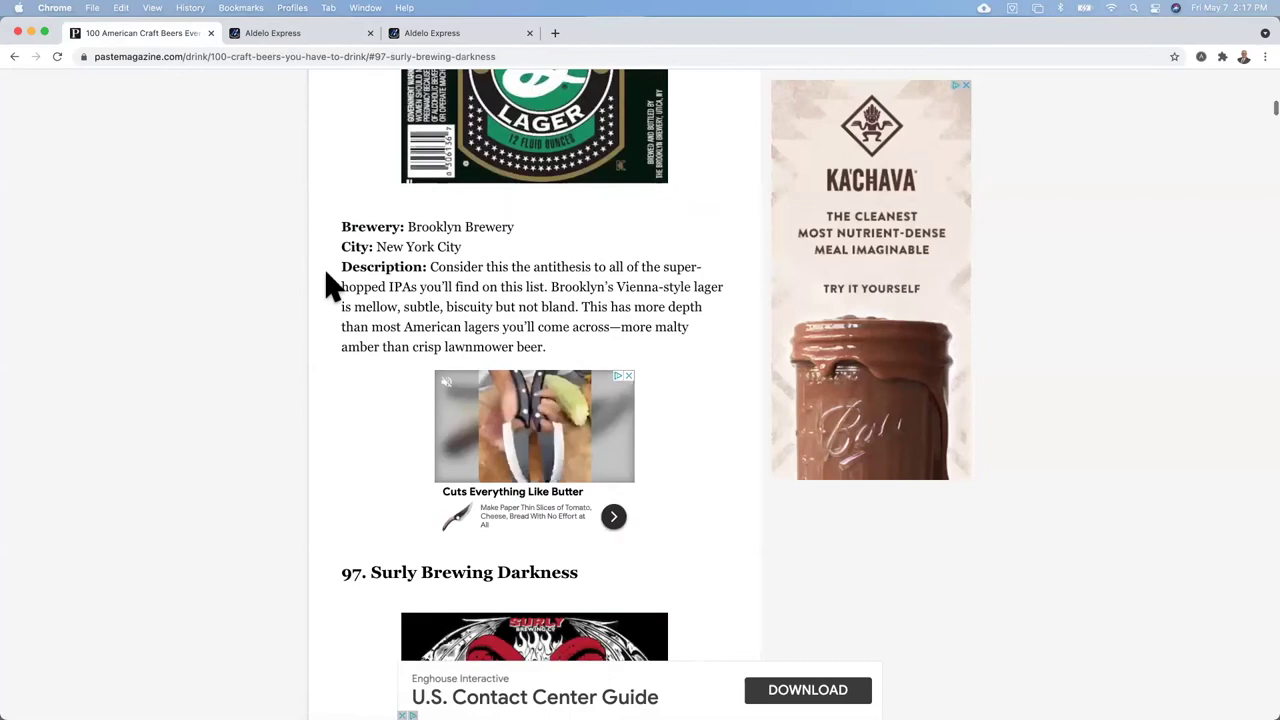
scroll(334, 279, down, 5)
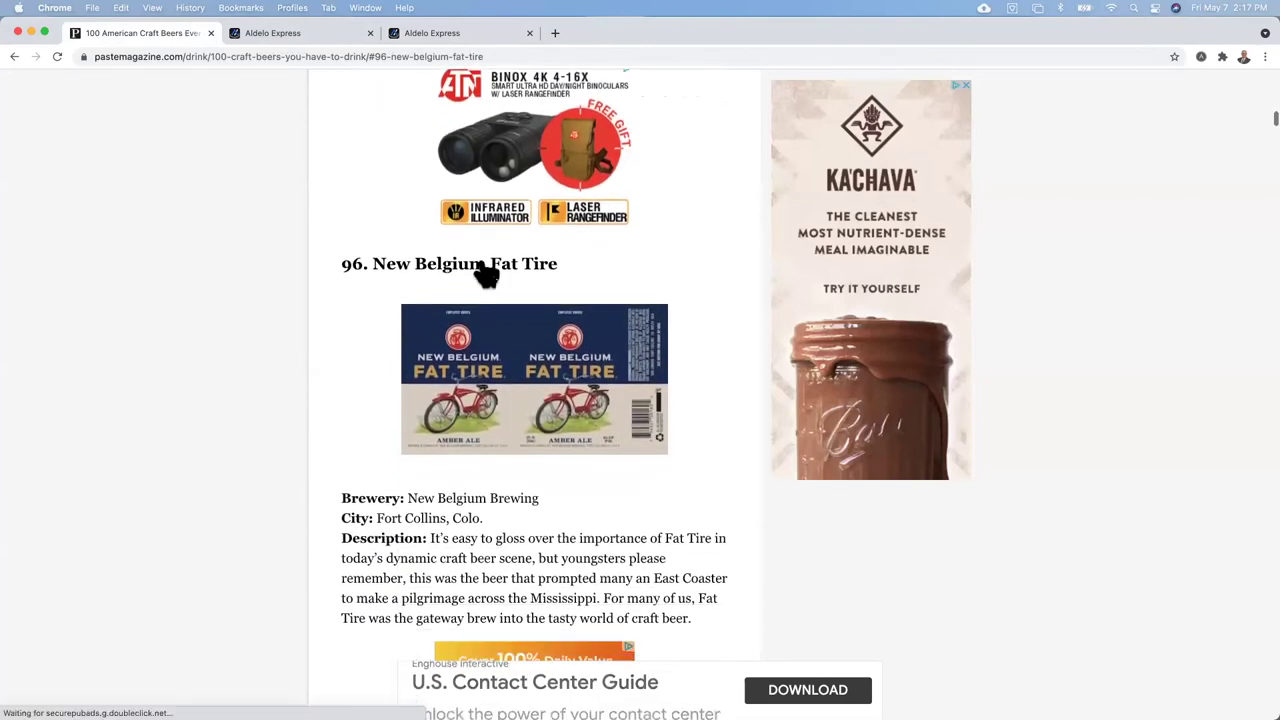
mouse_move(492, 268)
mouse_down()
mouse_move(563, 280)
mouse_move(500, 276)
mouse_up()
click(575, 282)
right_click(503, 263)
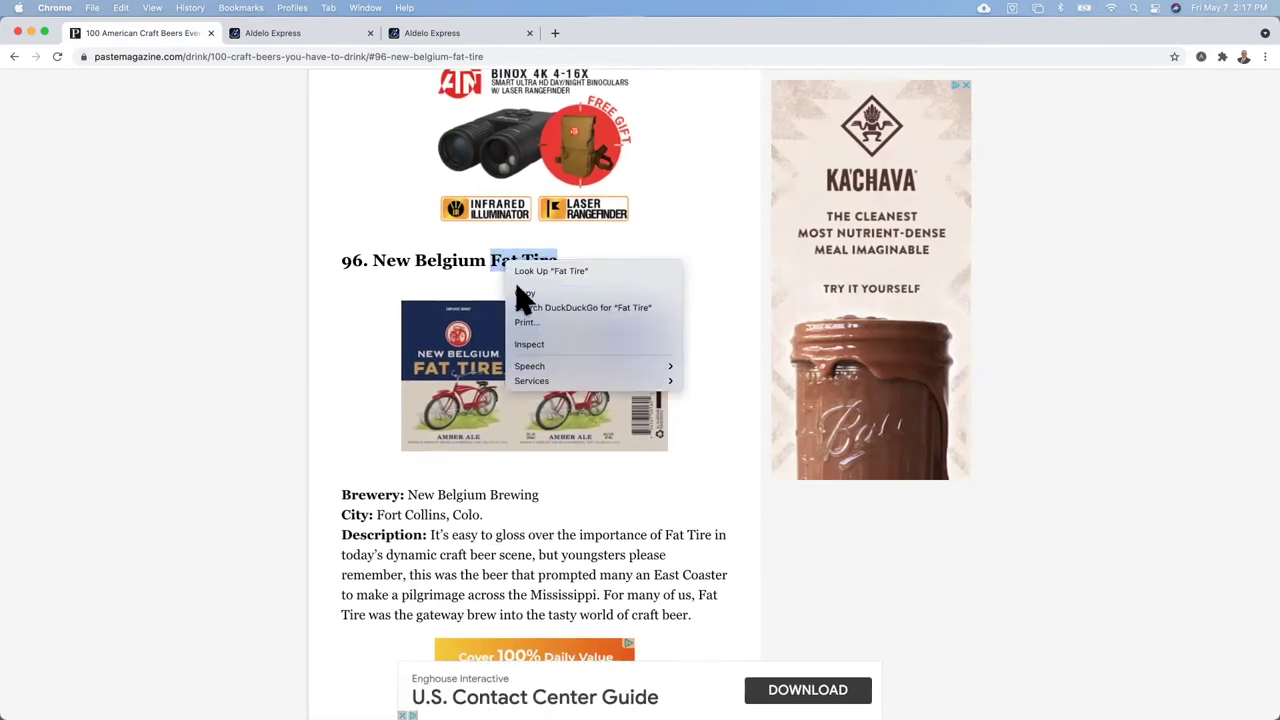
click(524, 293)
click(440, 33)
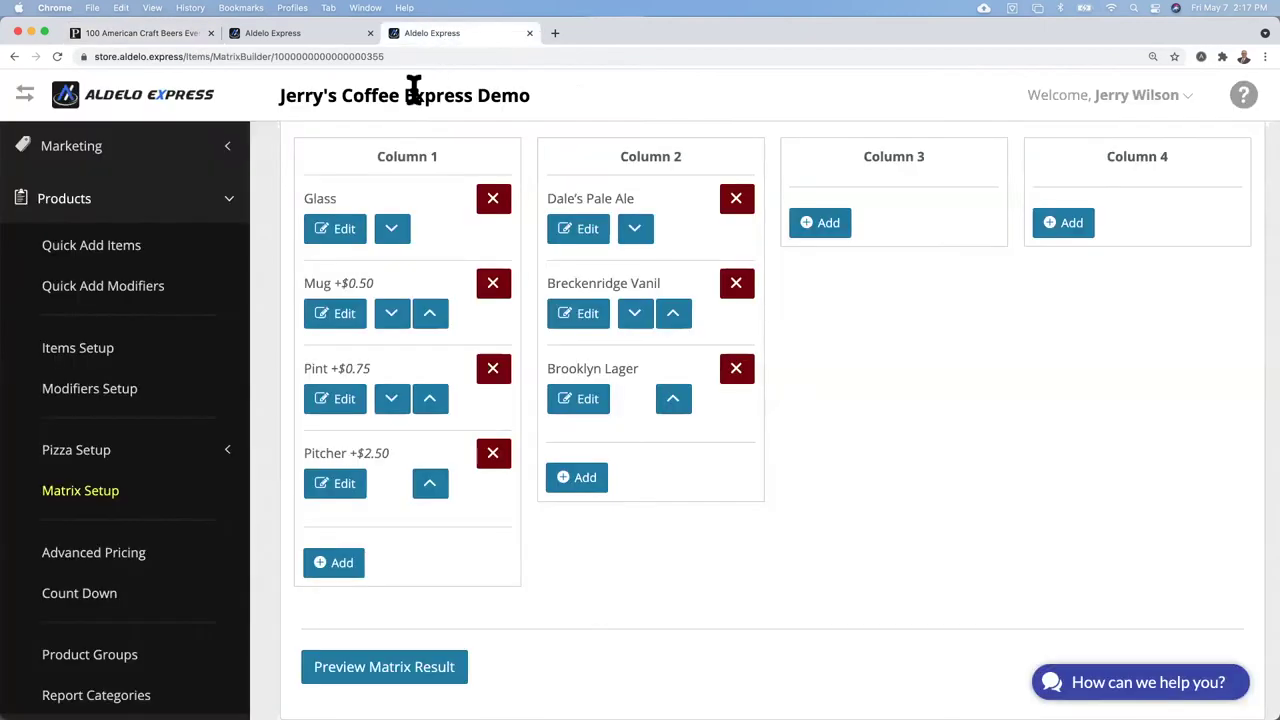
Paste Fat Tire as the fourth Column 2 entry
click(580, 479)
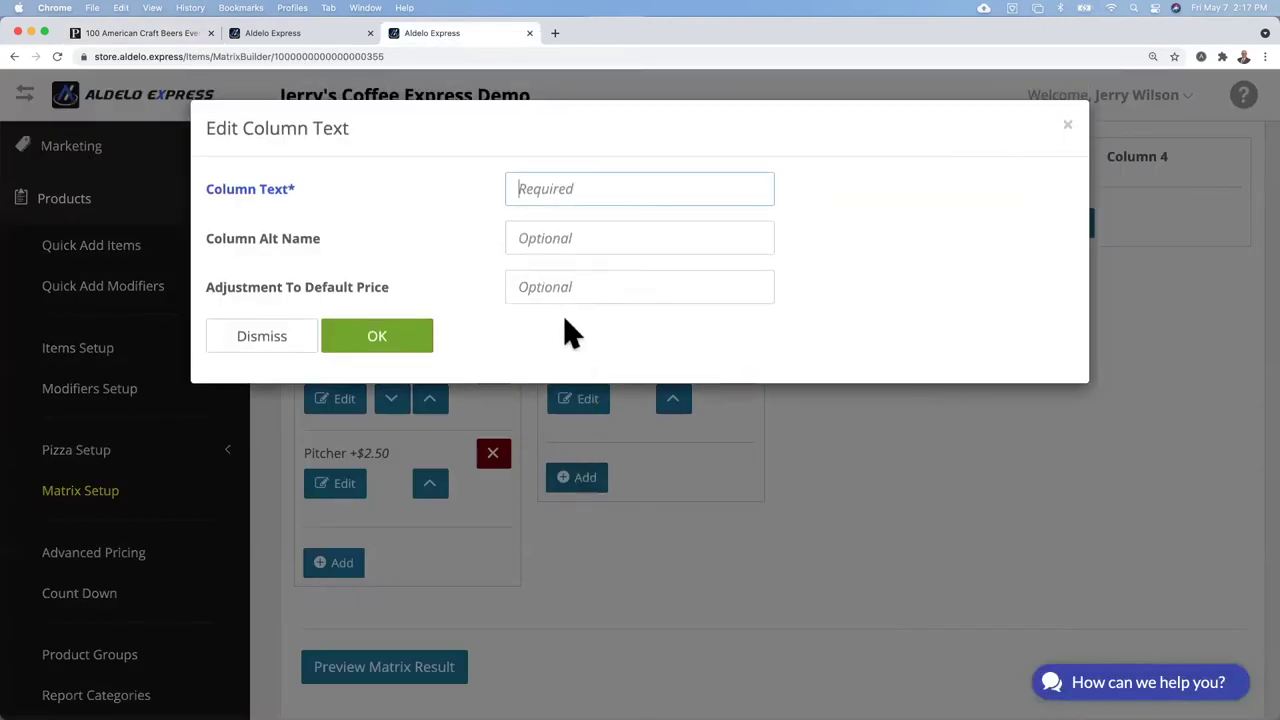
right_click(534, 192)
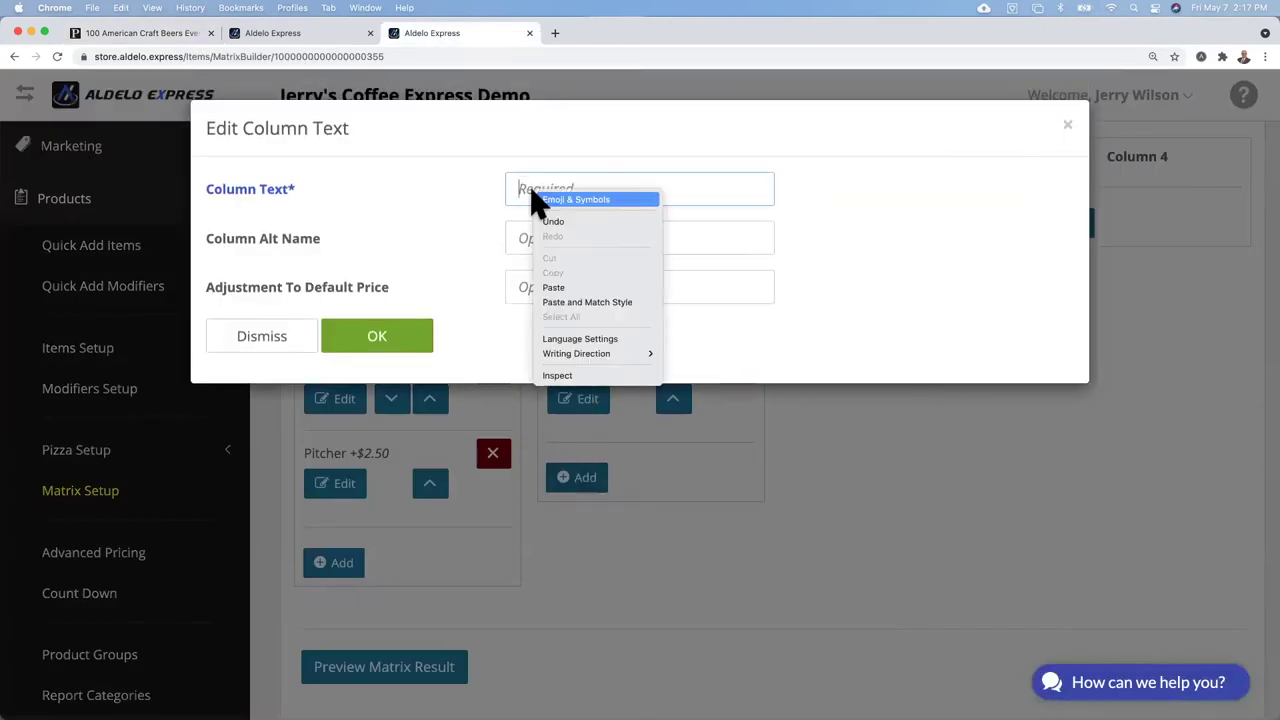
click(553, 288)
click(345, 340)
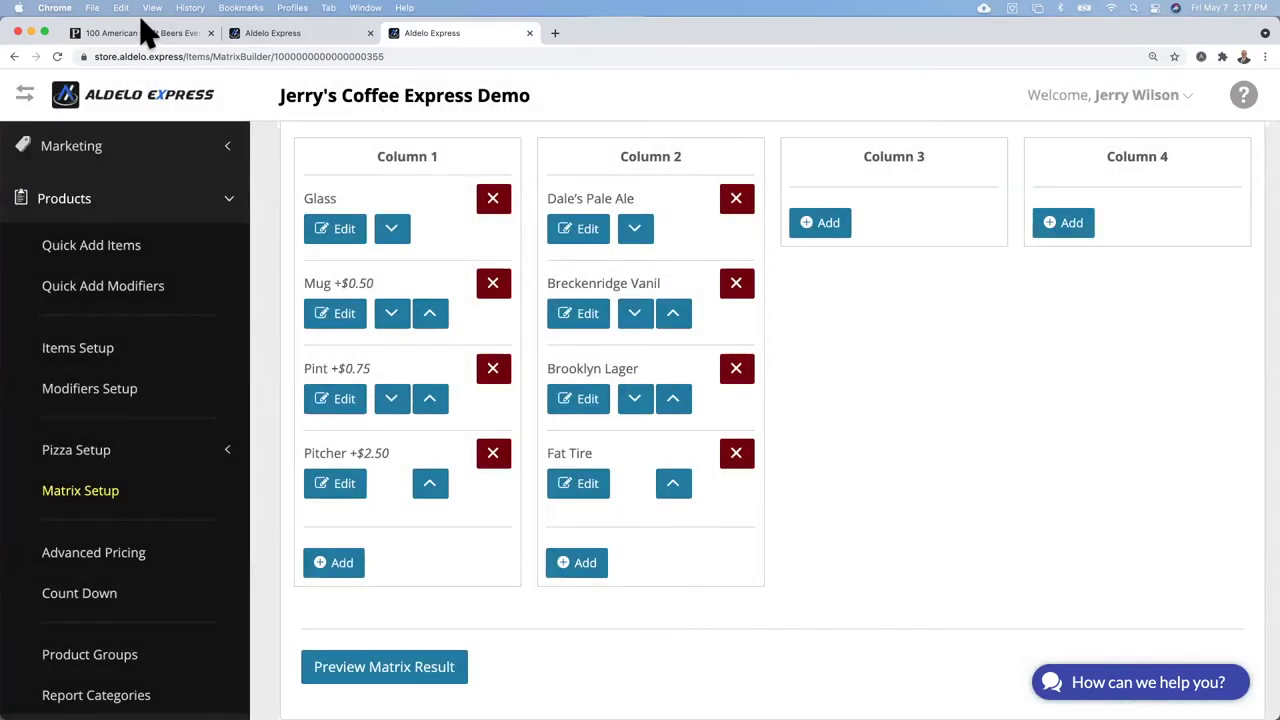
Copy the Gigantic IPA name from the article
click(158, 36)
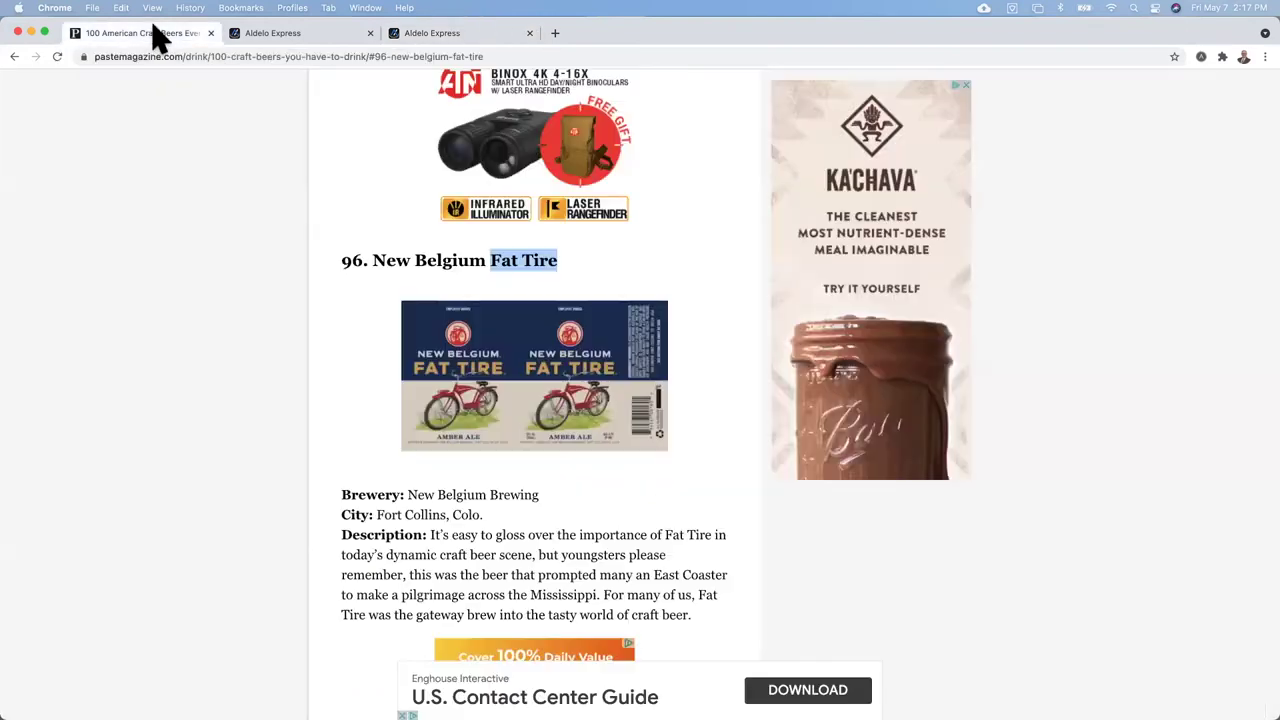
scroll(378, 428, down, 5)
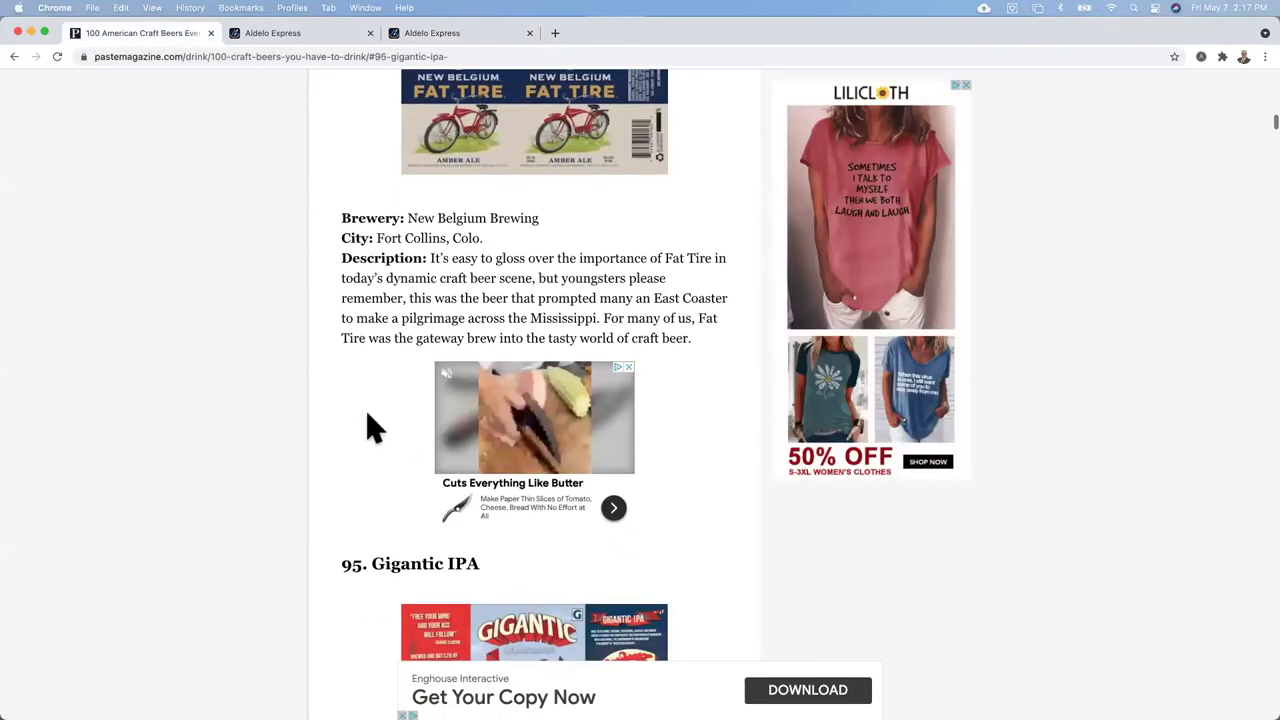
drag(372, 352, 486, 358)
right_click(449, 348)
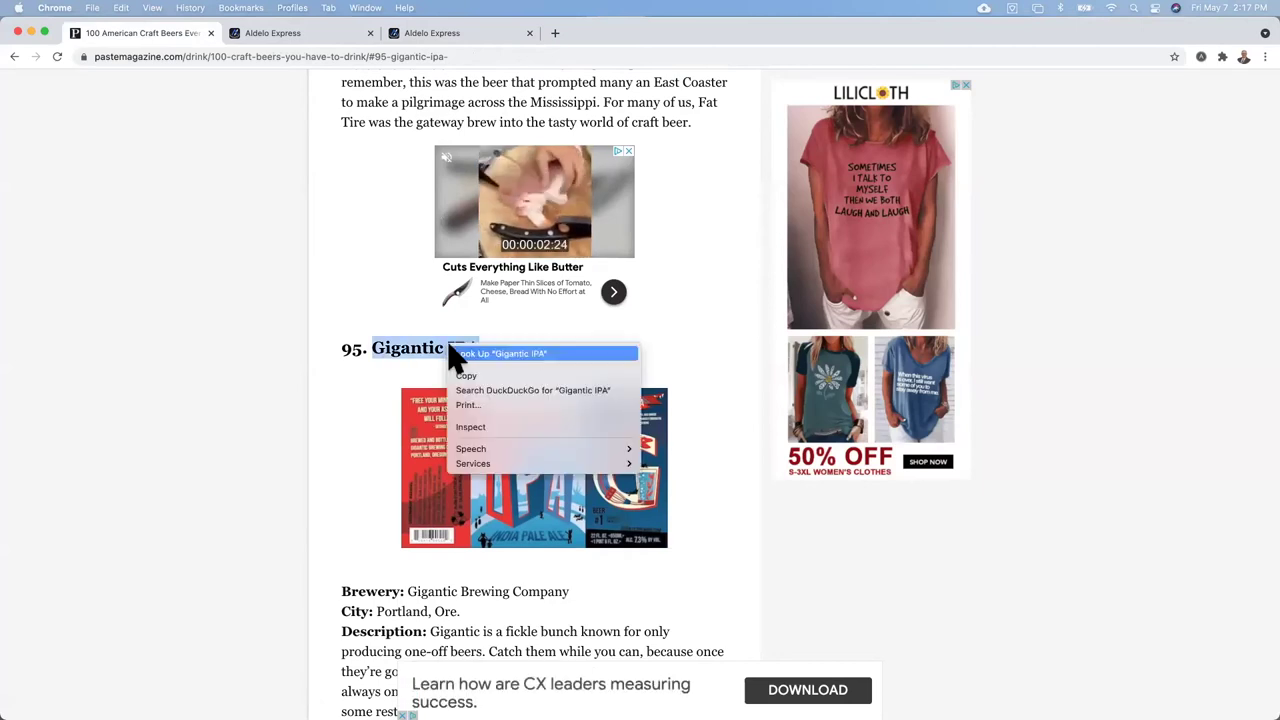
click(466, 377)
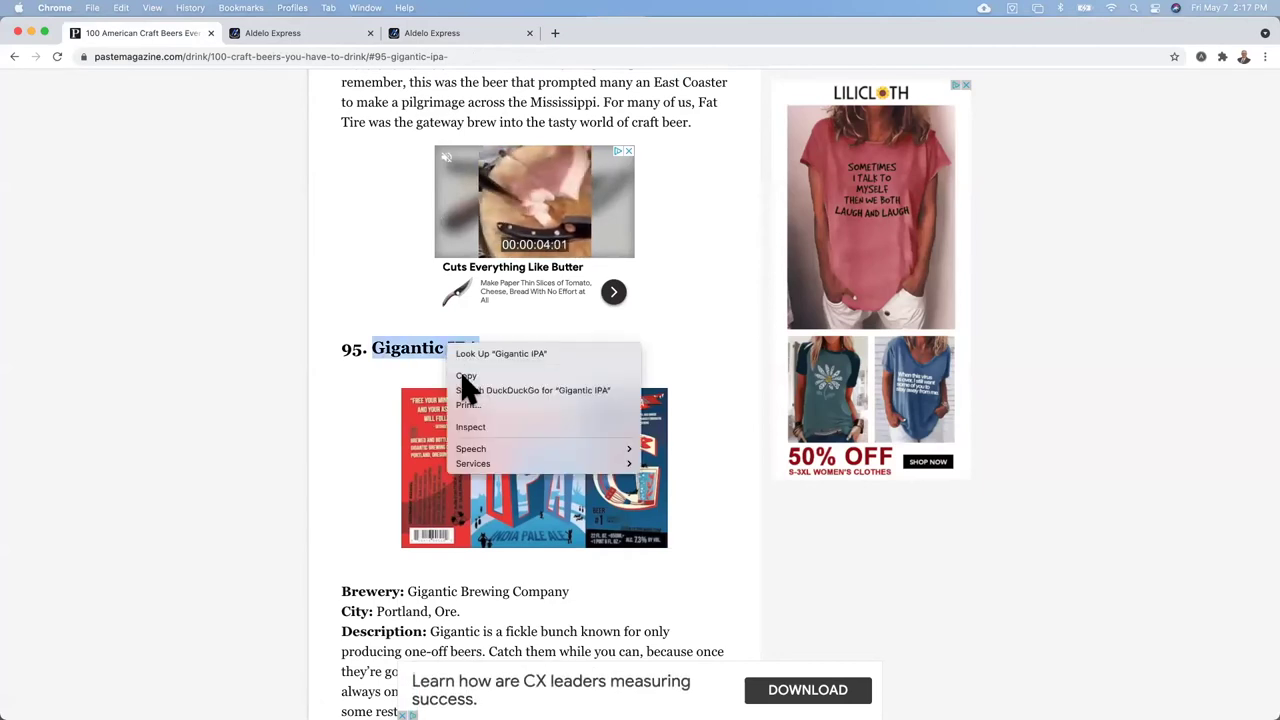
click(449, 36)
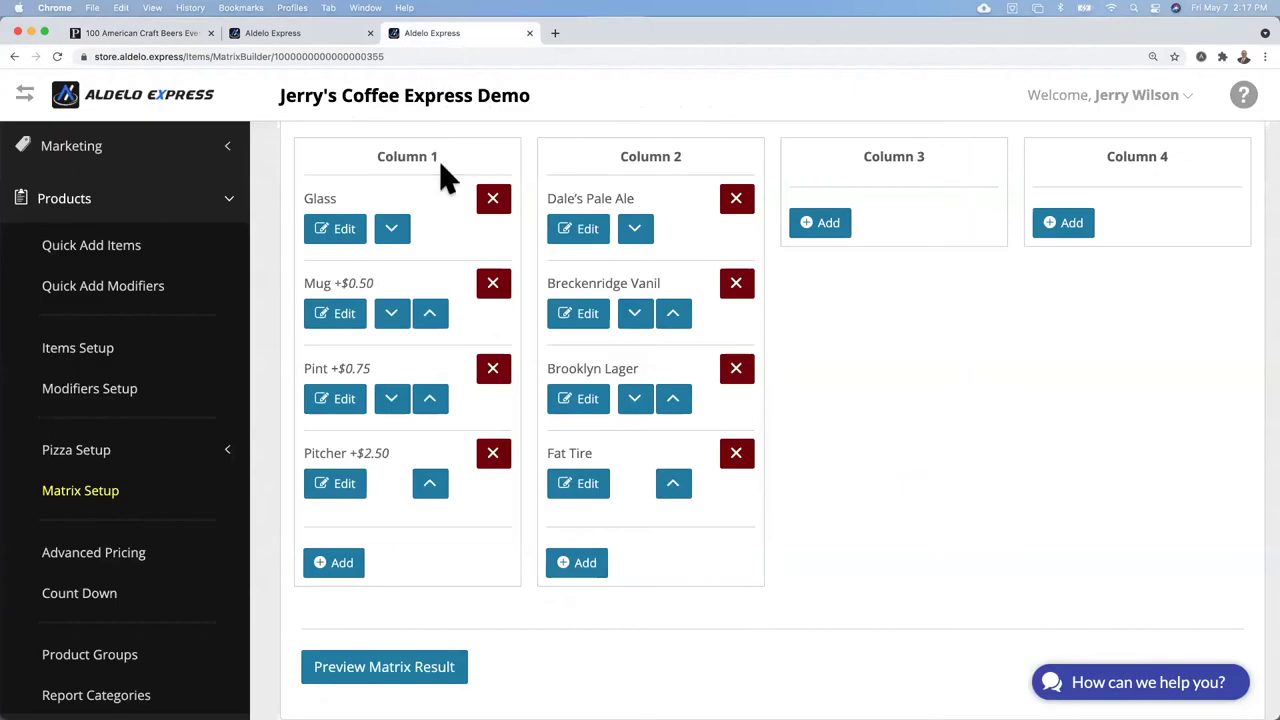
Paste Gigantic IPA as the fifth Column 2 beer, below Fat Tire
click(586, 565)
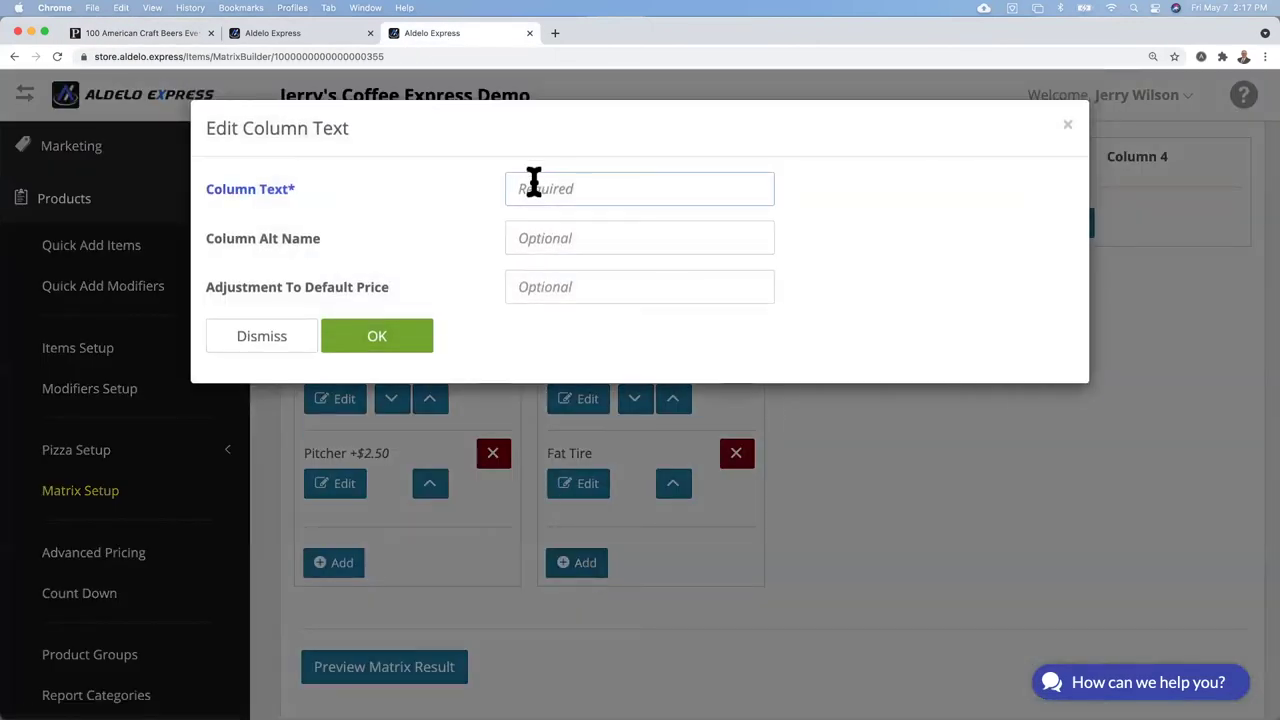
right_click(536, 183)
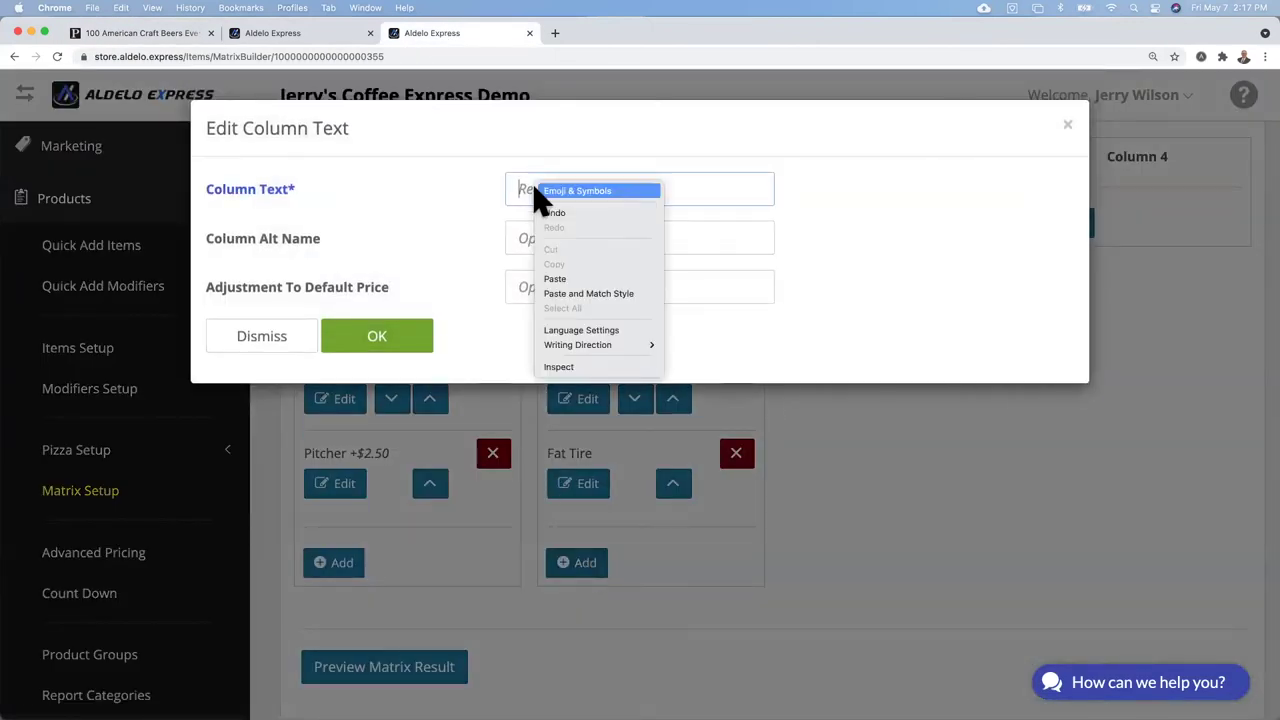
click(558, 279)
click(391, 340)
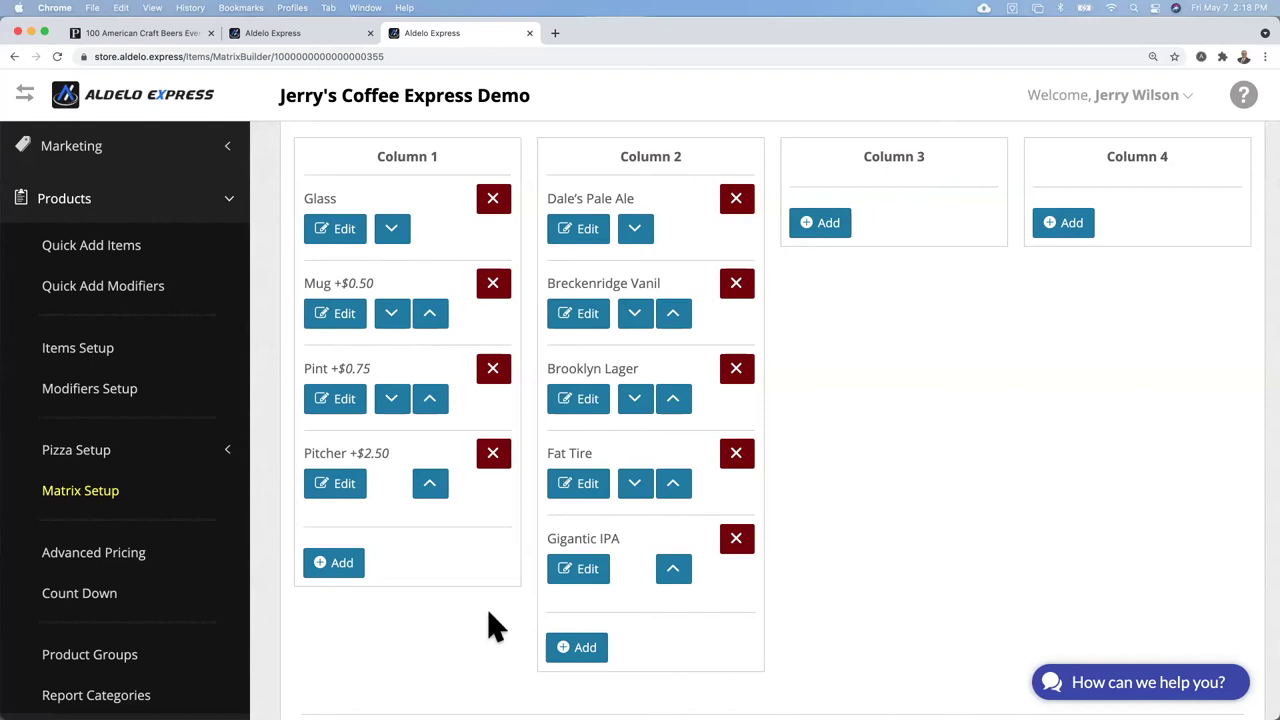
scroll(489, 614, down, 2)
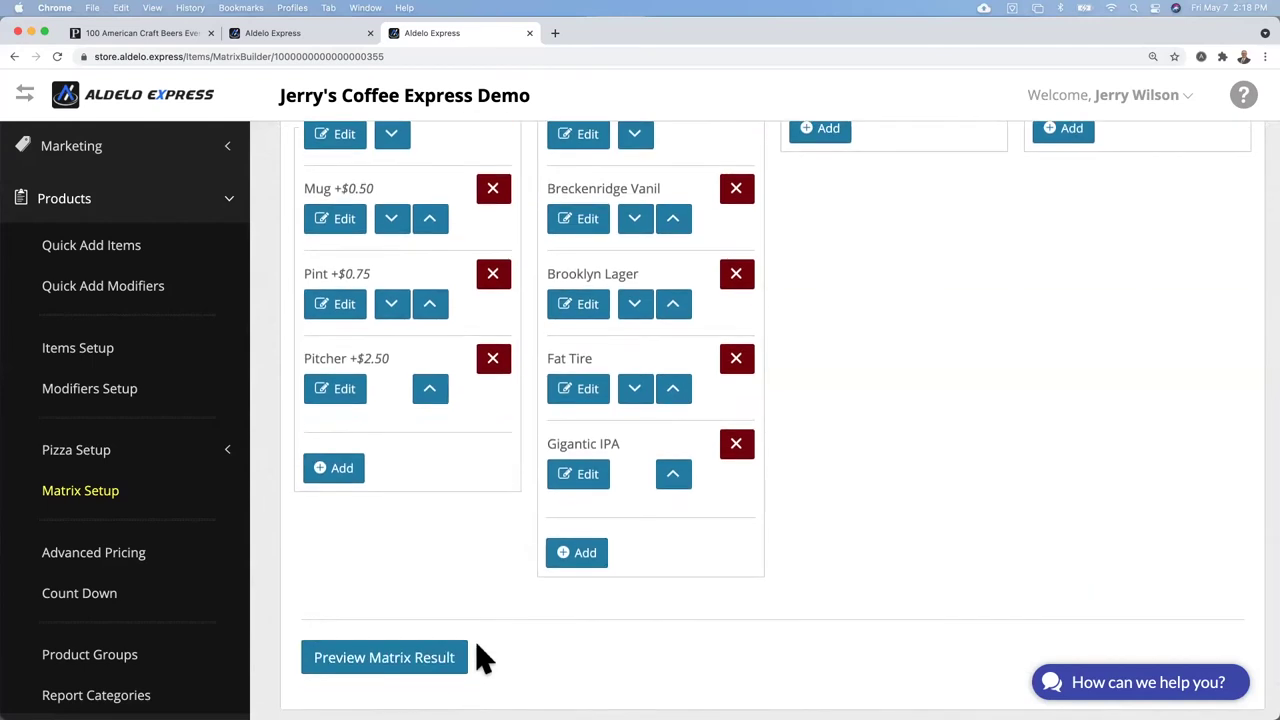
Preview the 20 generated beer items priced 3.50 glass, 4.00 mug, 4.25 pint, 6.00 pitcher
click(396, 660)
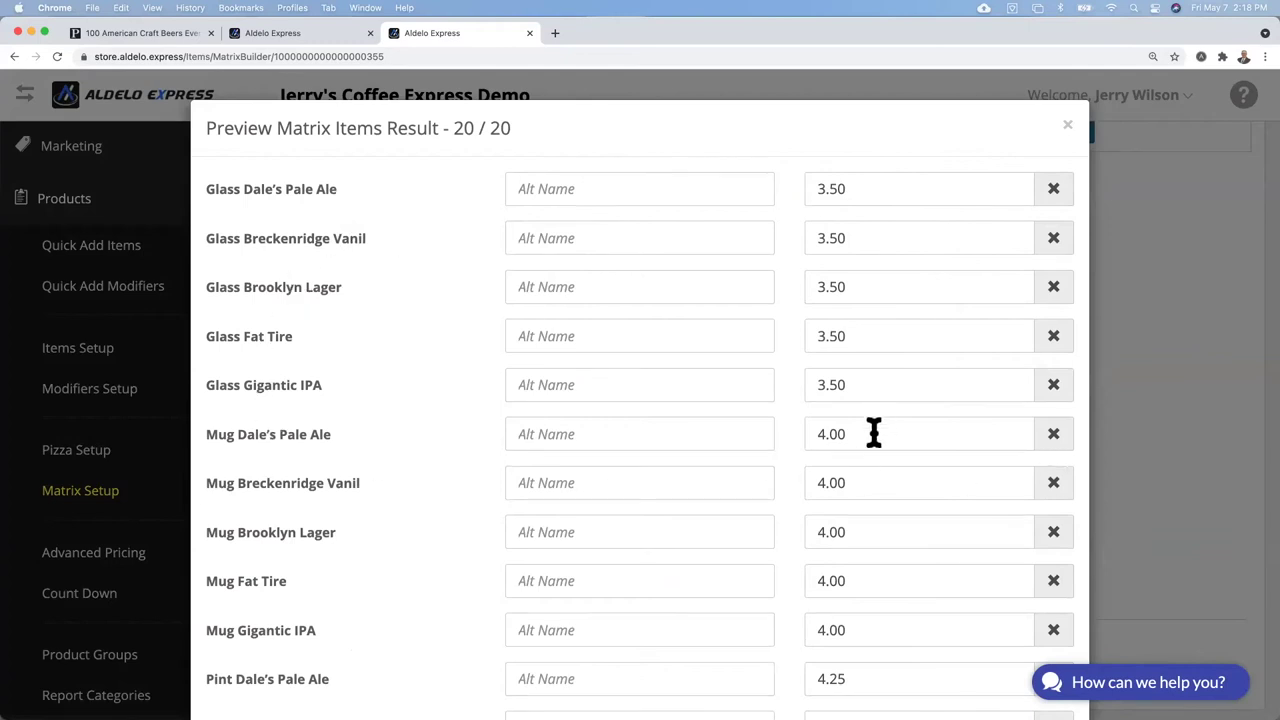
scroll(872, 437, down, 3)
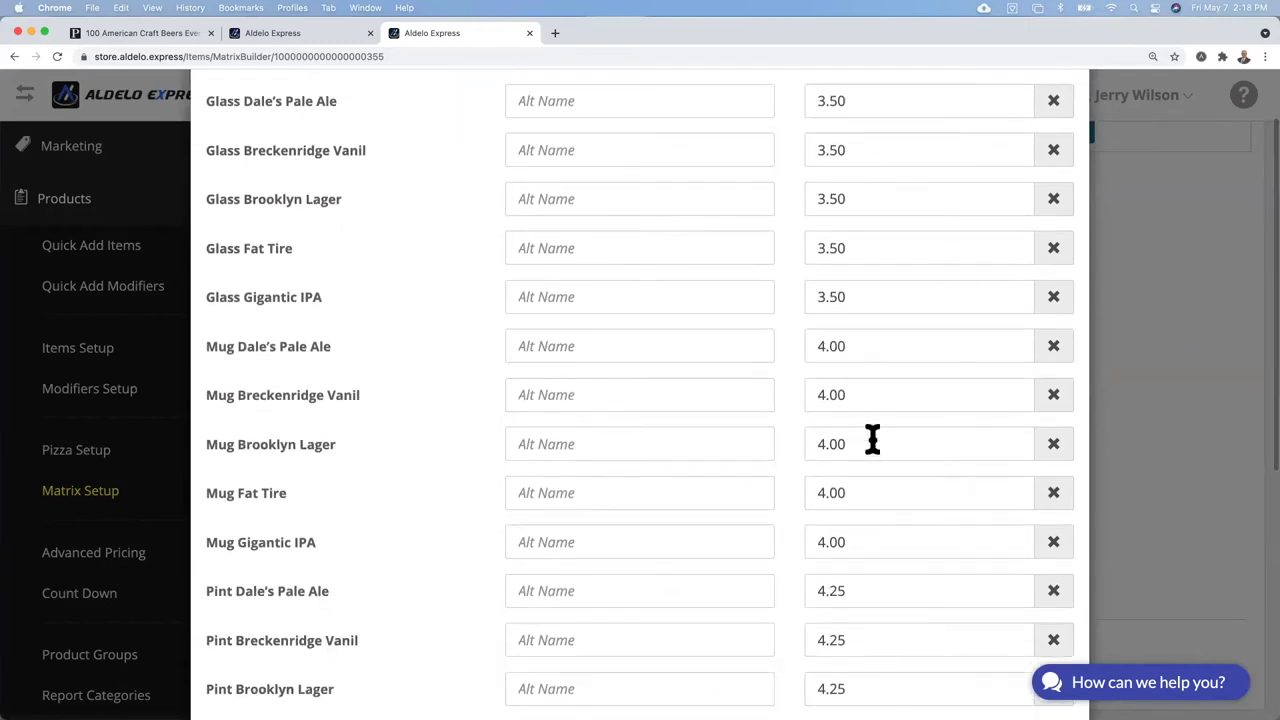
scroll(669, 586, down, 3)
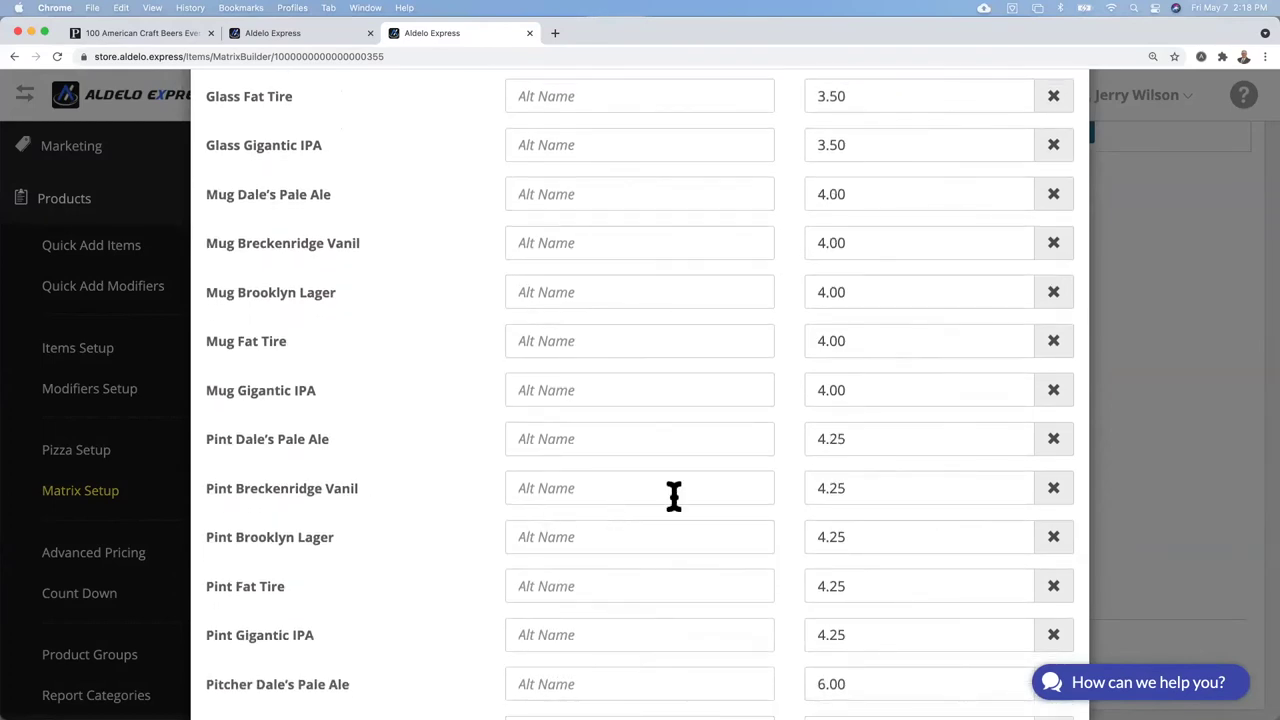
scroll(860, 486, down, 5)
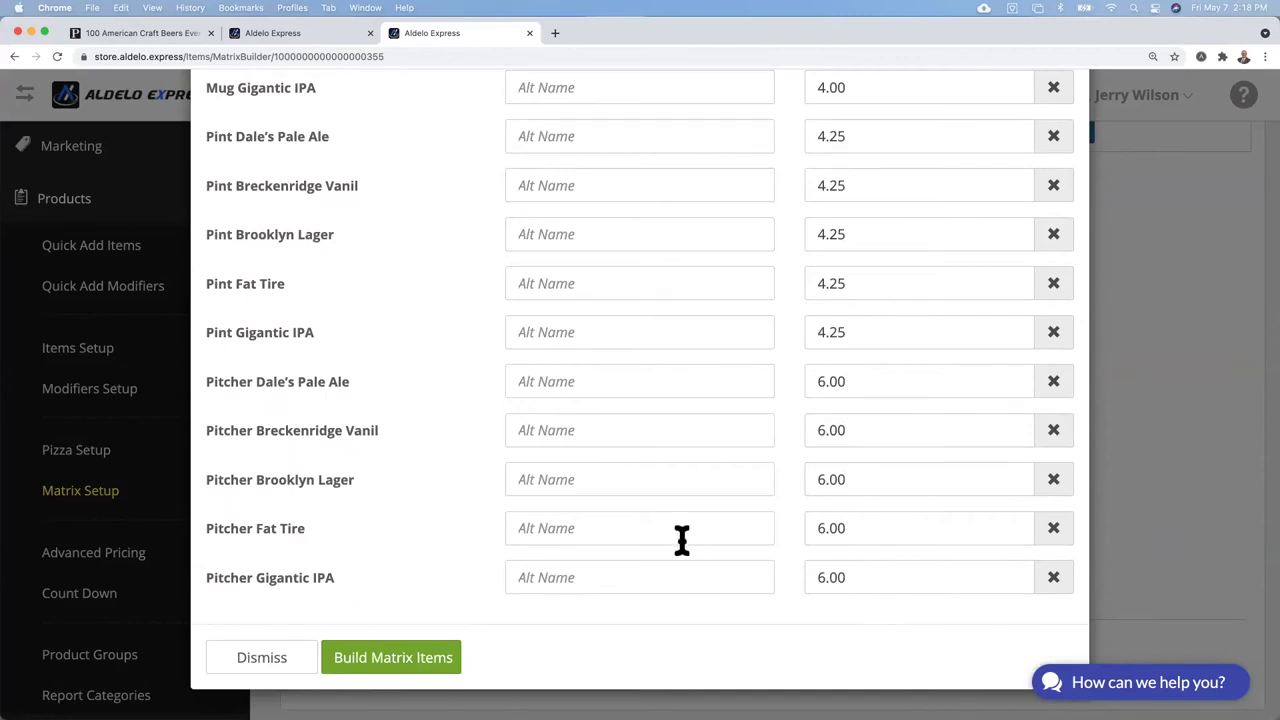
scroll(681, 551, up, 5)
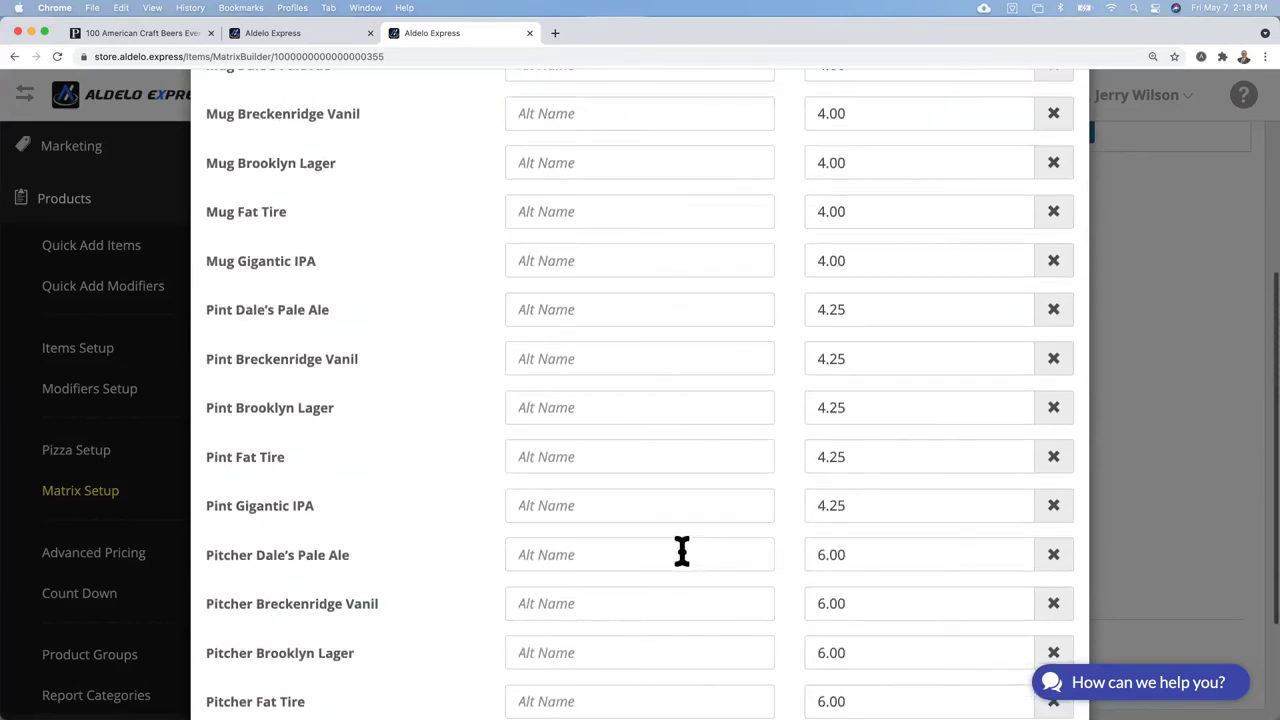
scroll(681, 551, up, 5)
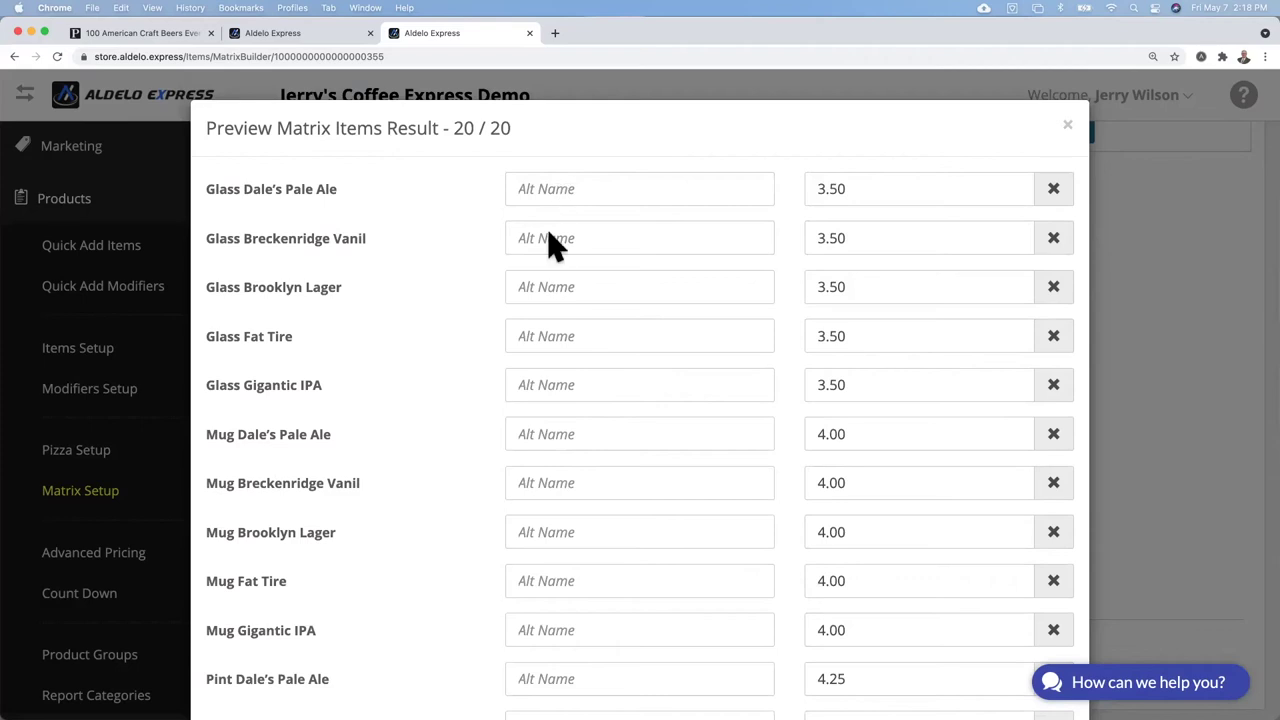
scroll(424, 366, down, 10)
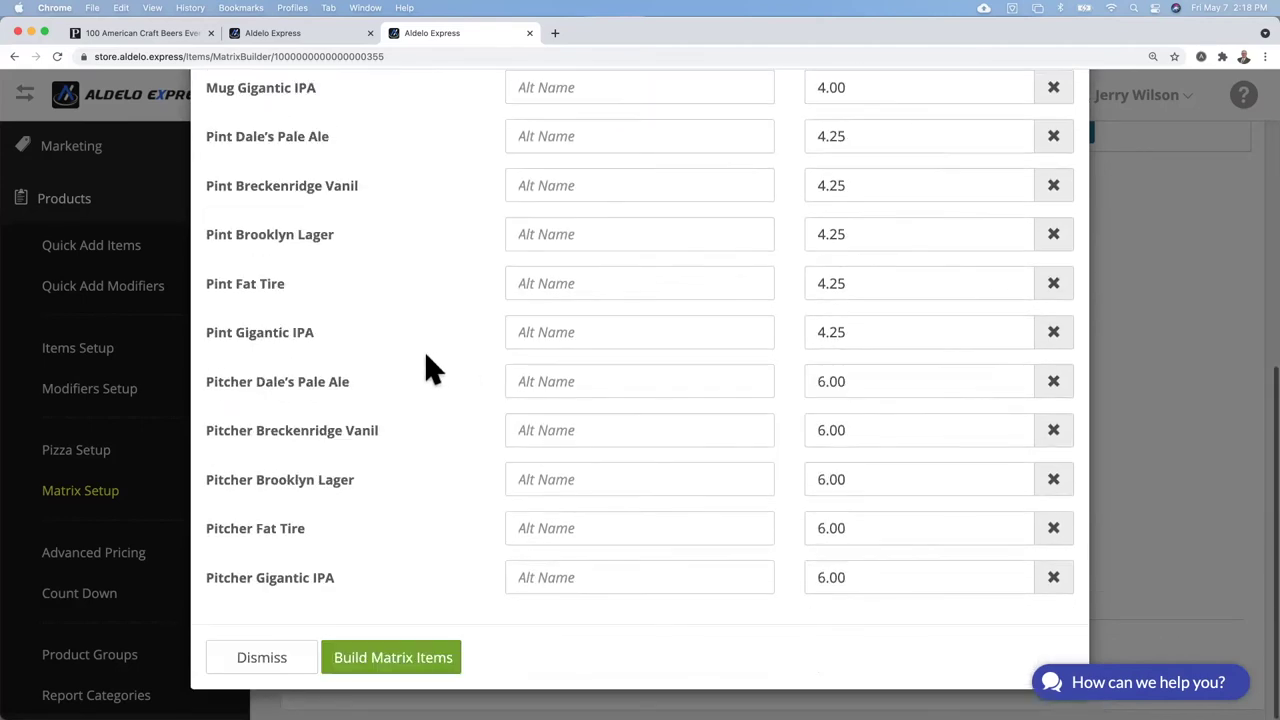
After the build is rejected for a non-unique name, shorten the item's common name to Craft Beer
click(413, 660)
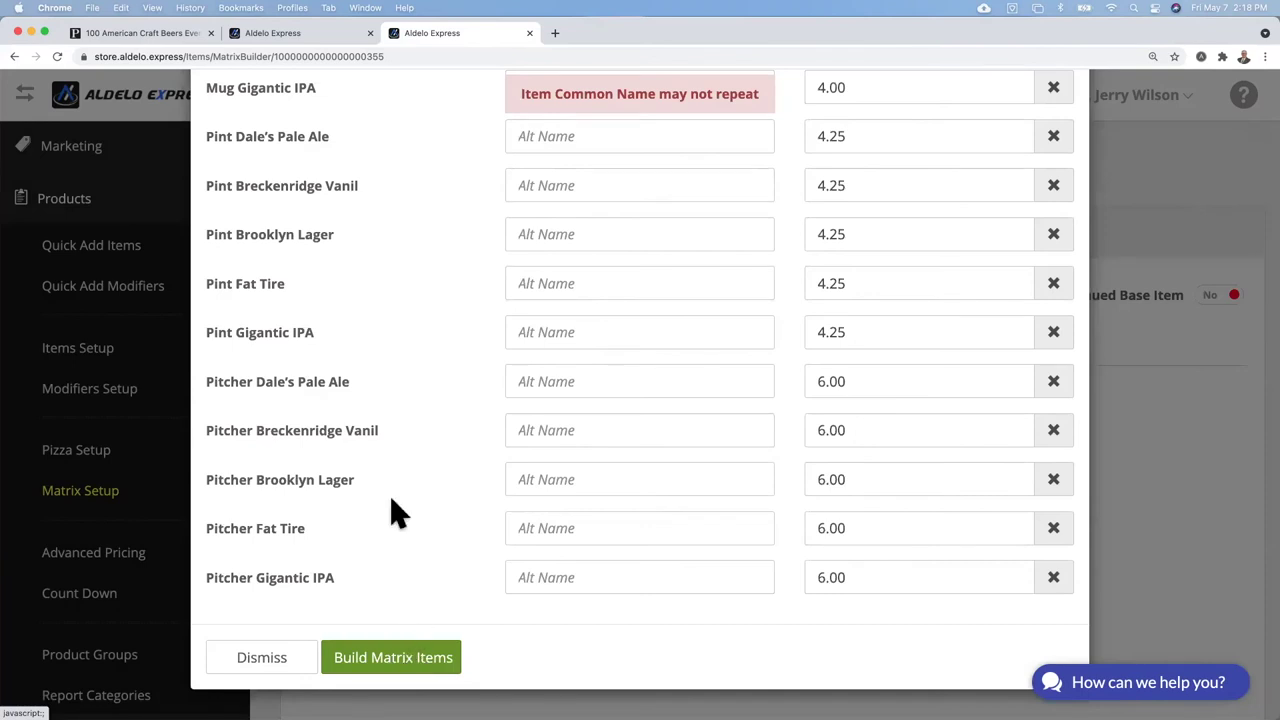
scroll(391, 511, up, 10)
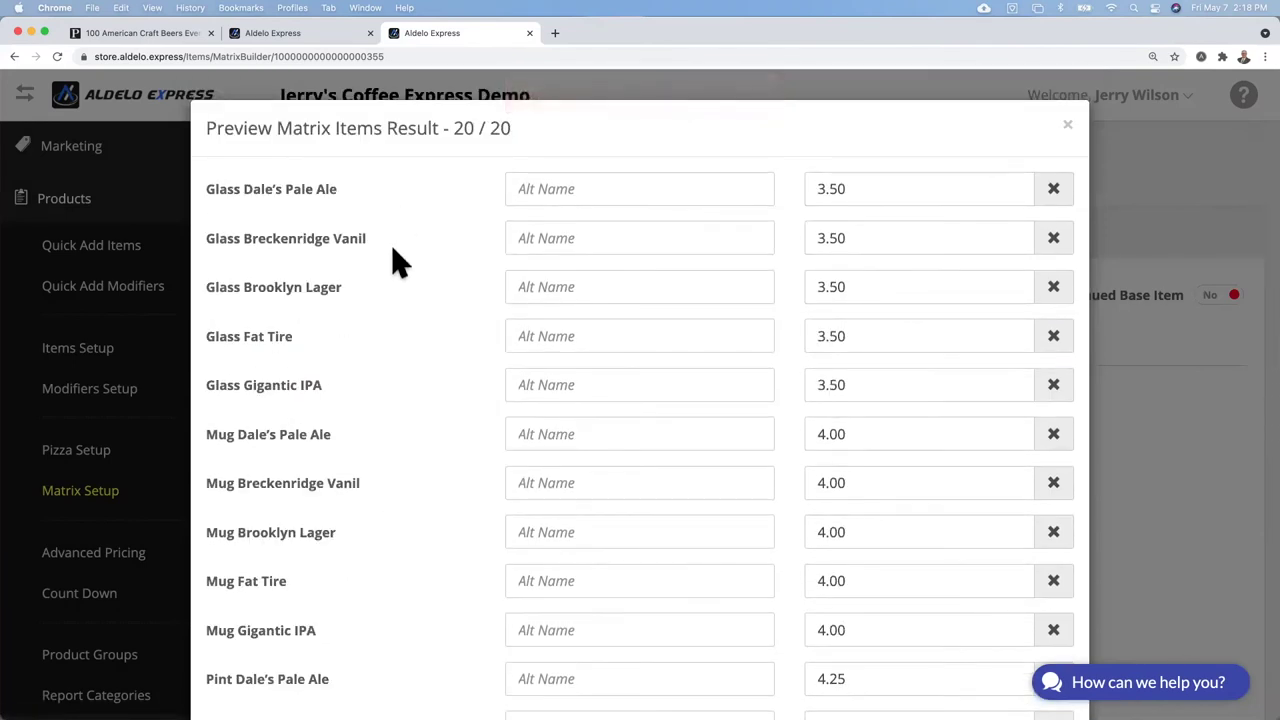
scroll(411, 340, down, 5)
scroll(295, 530, down, 1)
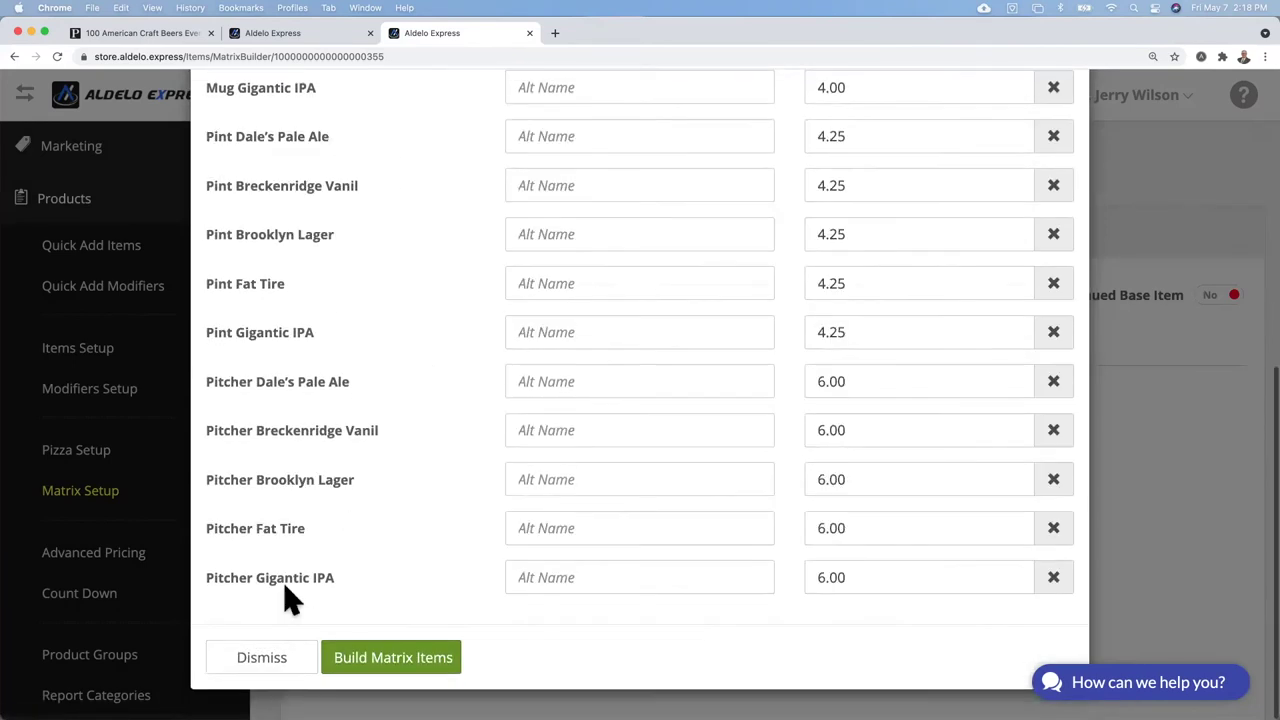
click(275, 662)
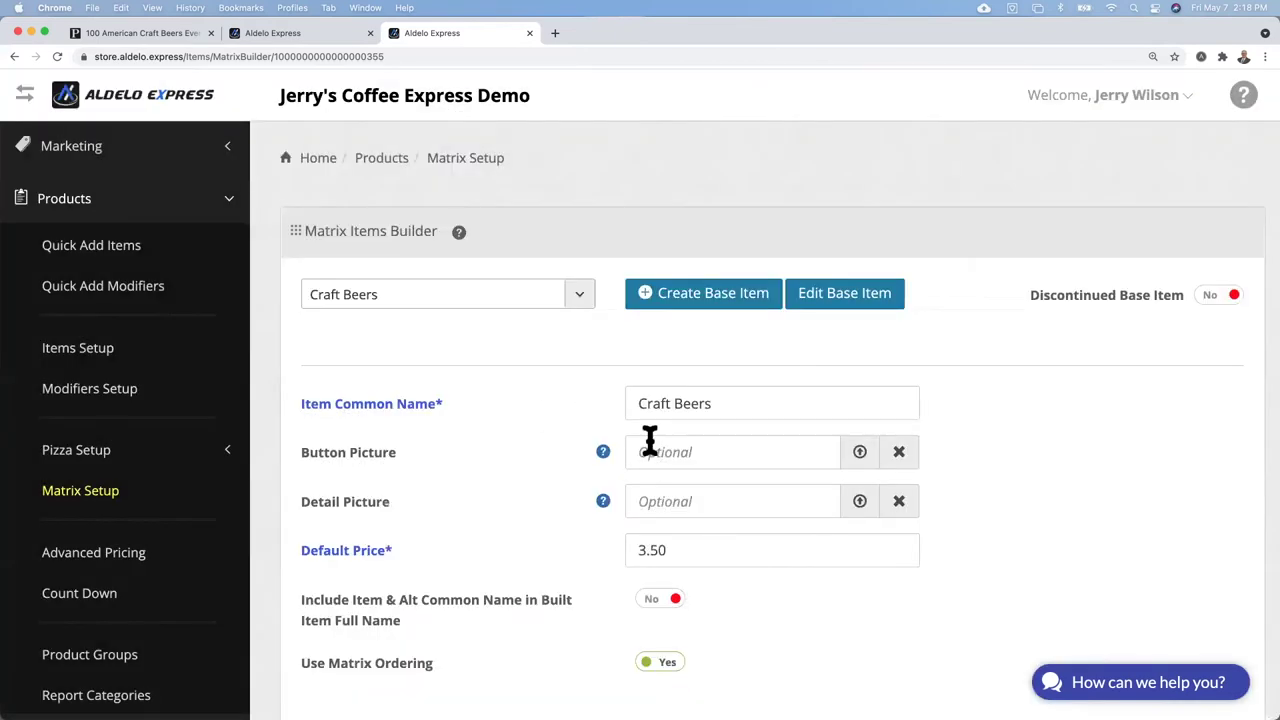
click(720, 404)
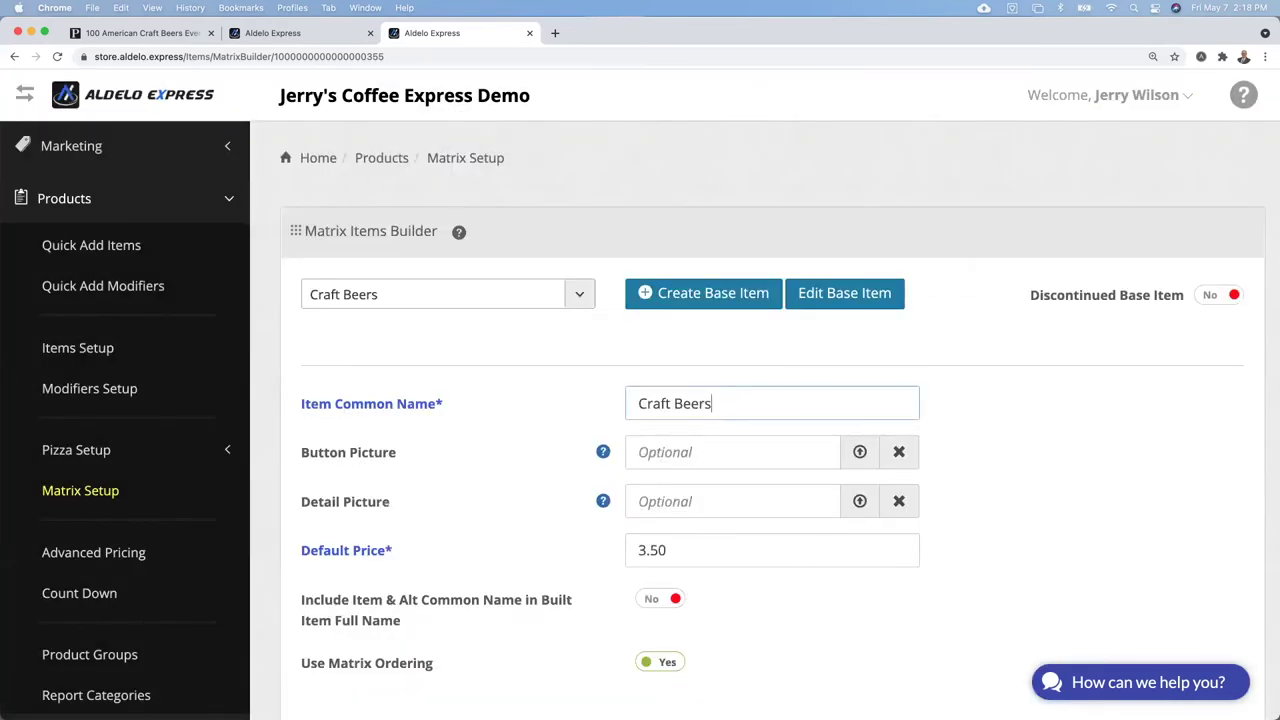
key(BackSpace)
Re-preview the matrix and build the 20 Craft Beer items
scroll(428, 440, down, 8)
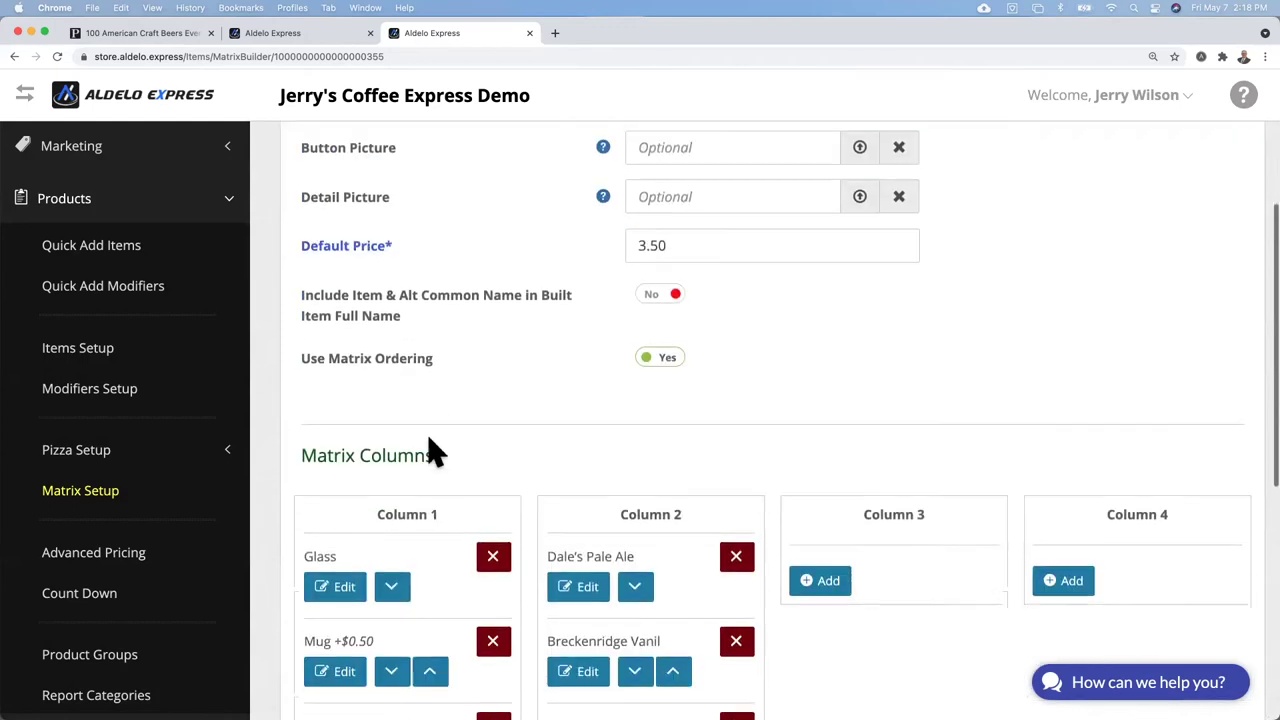
click(410, 588)
scroll(410, 588, down, 4)
scroll(412, 590, down, 2)
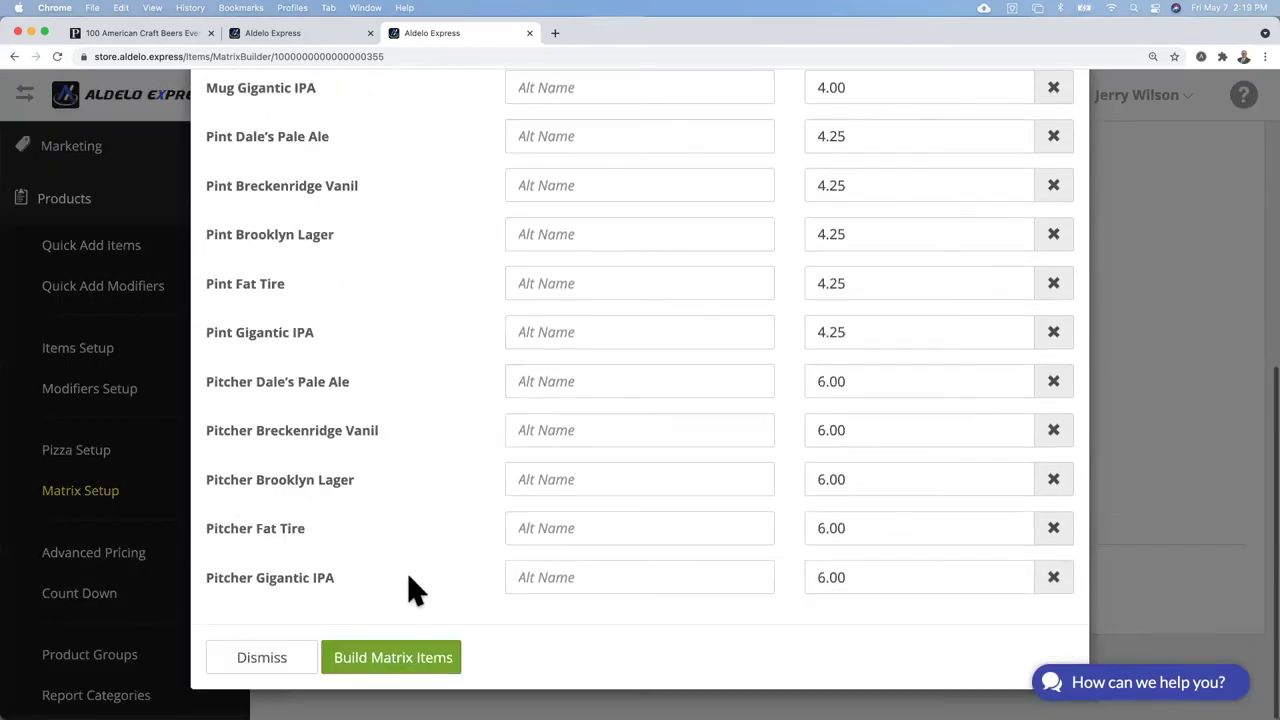
click(409, 657)
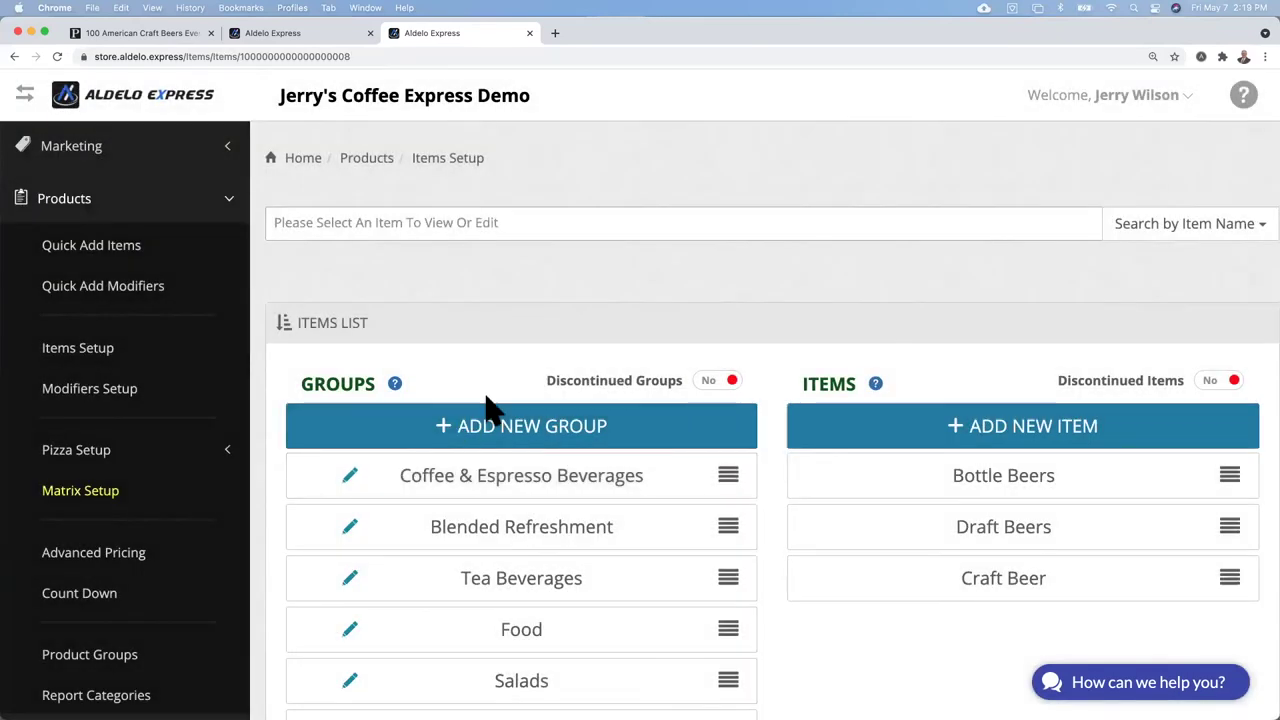
Open Craft Beer under Beers and review its sub-items, e.g. Glass Brooklyn Lager at $3.50
scroll(471, 416, down, 1)
scroll(471, 416, down, 4)
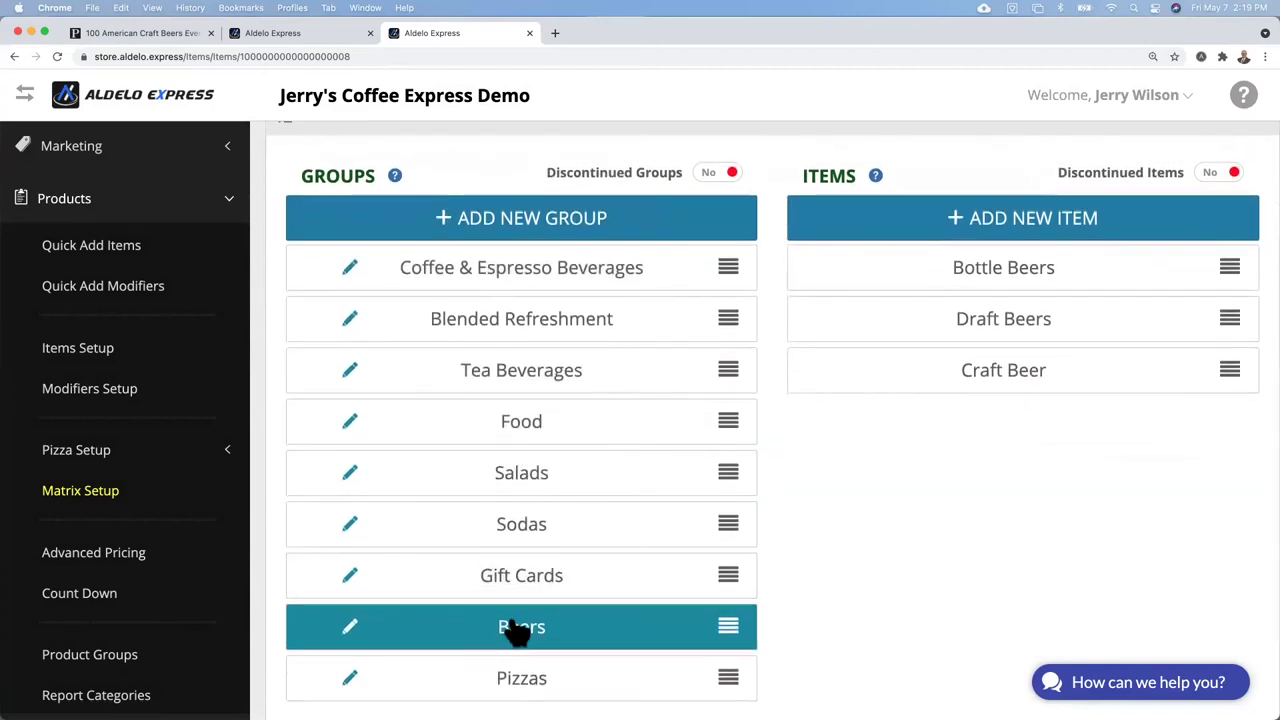
click(960, 374)
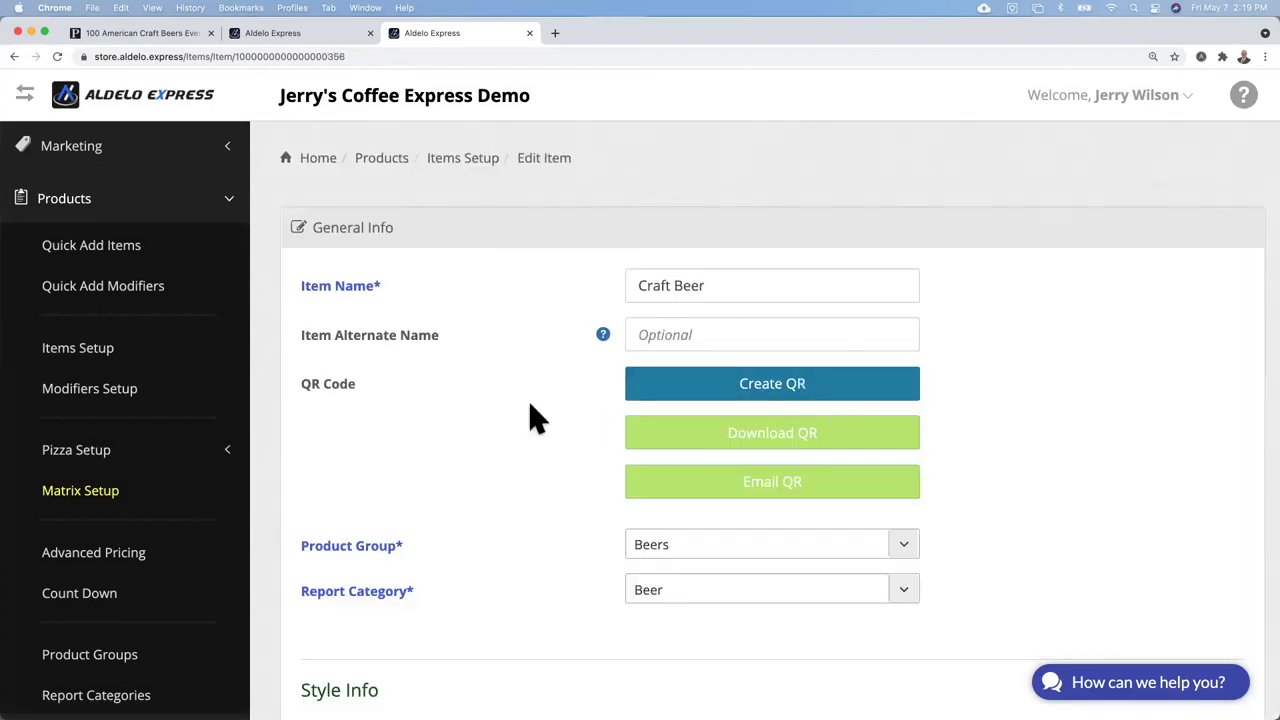
scroll(528, 415, down, 5)
scroll(526, 404, down, 10)
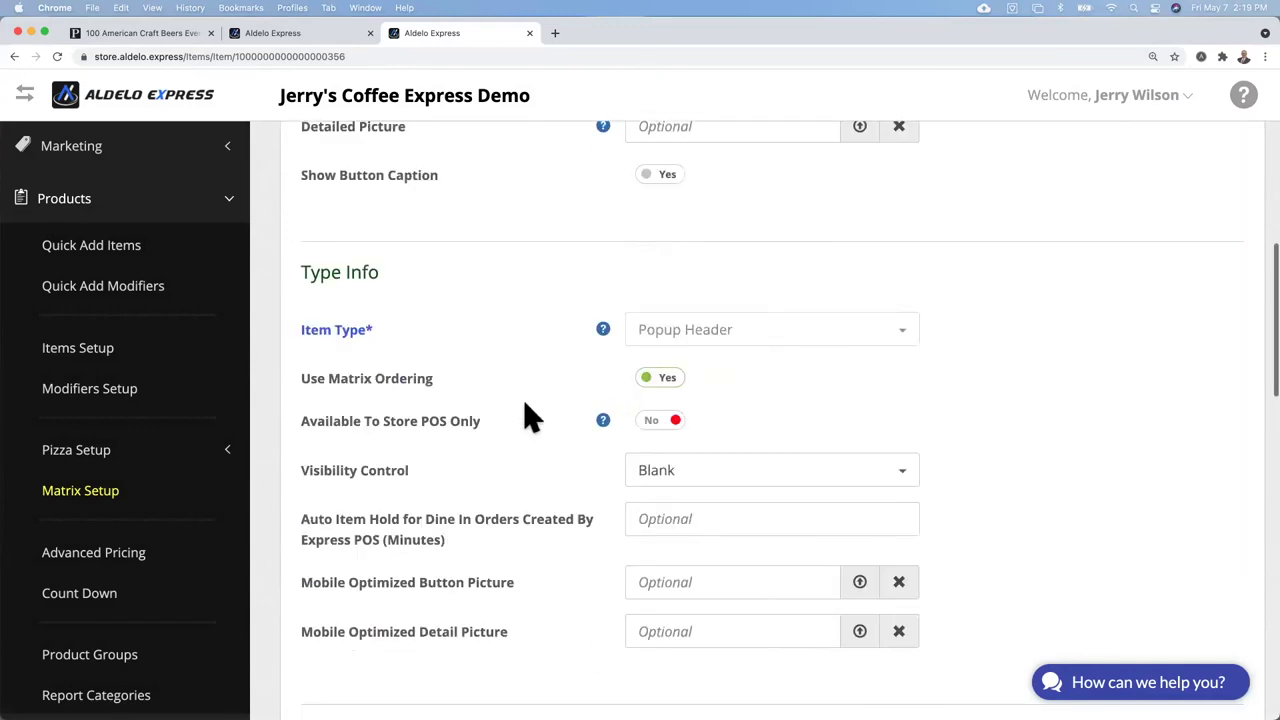
scroll(524, 405, down, 7)
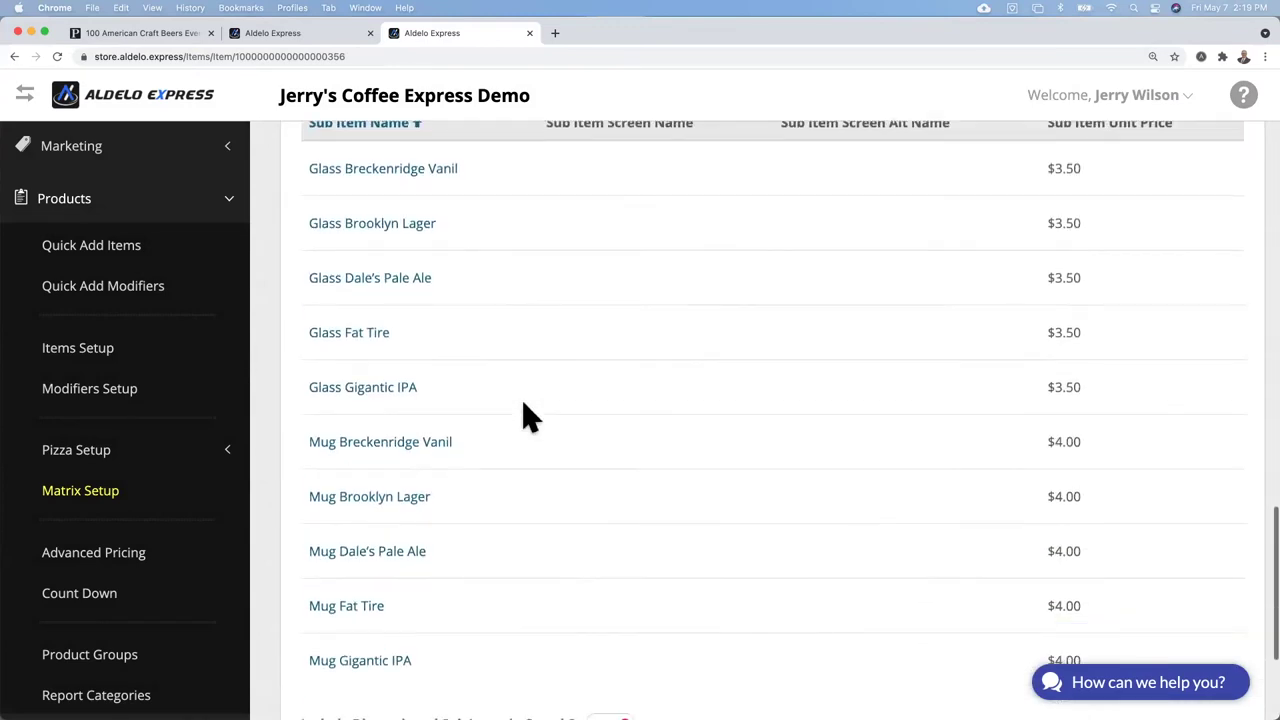
scroll(503, 414, up, 3)
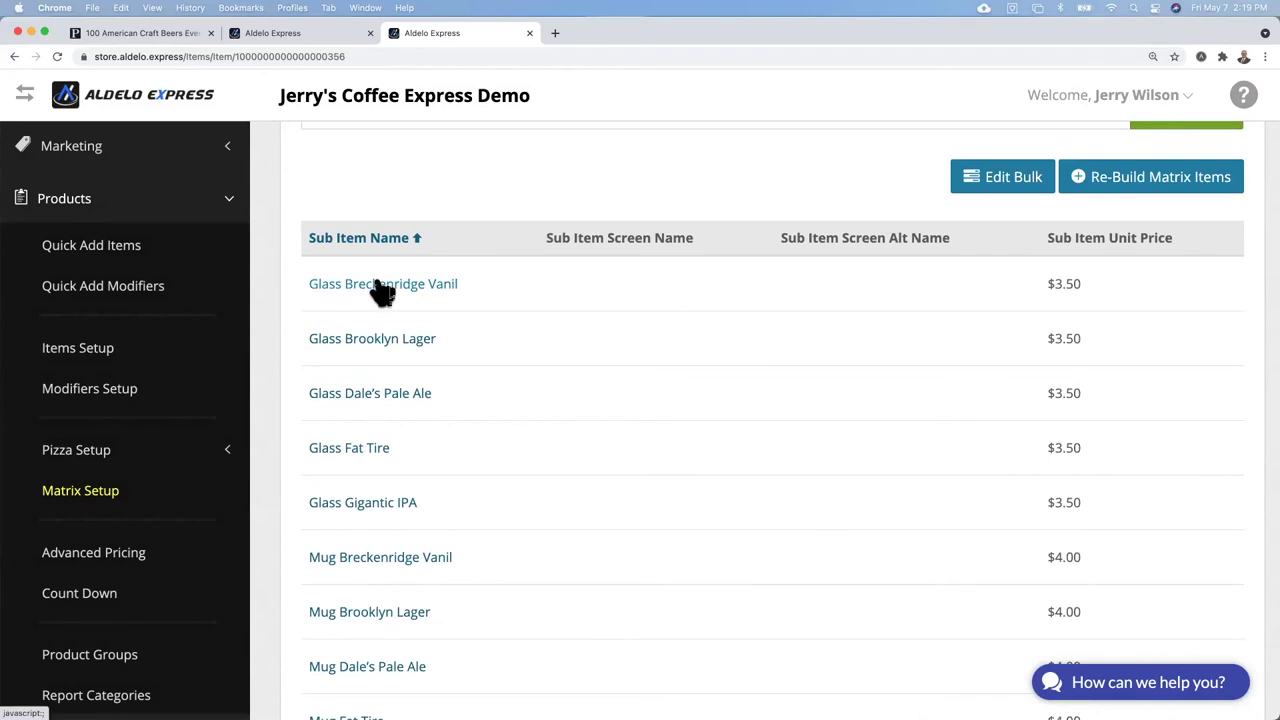
click(380, 345)
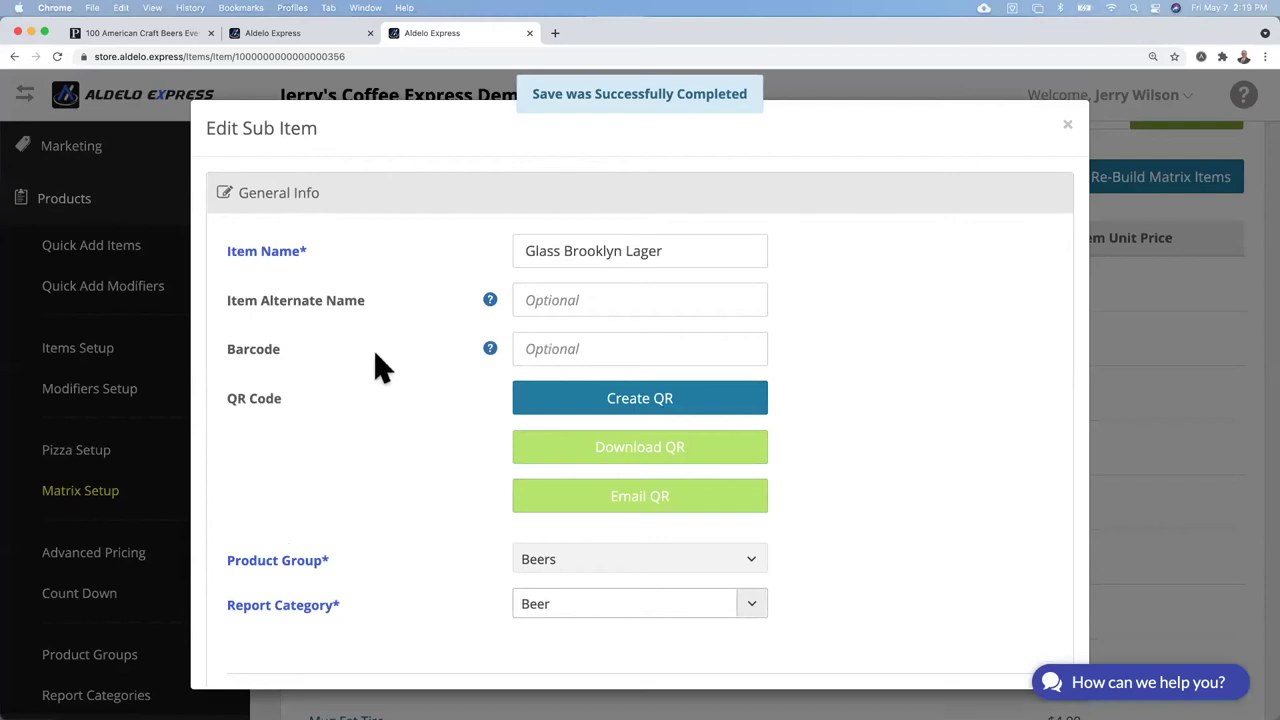
scroll(380, 360, down, 1)
scroll(379, 355, down, 5)
scroll(380, 356, down, 1)
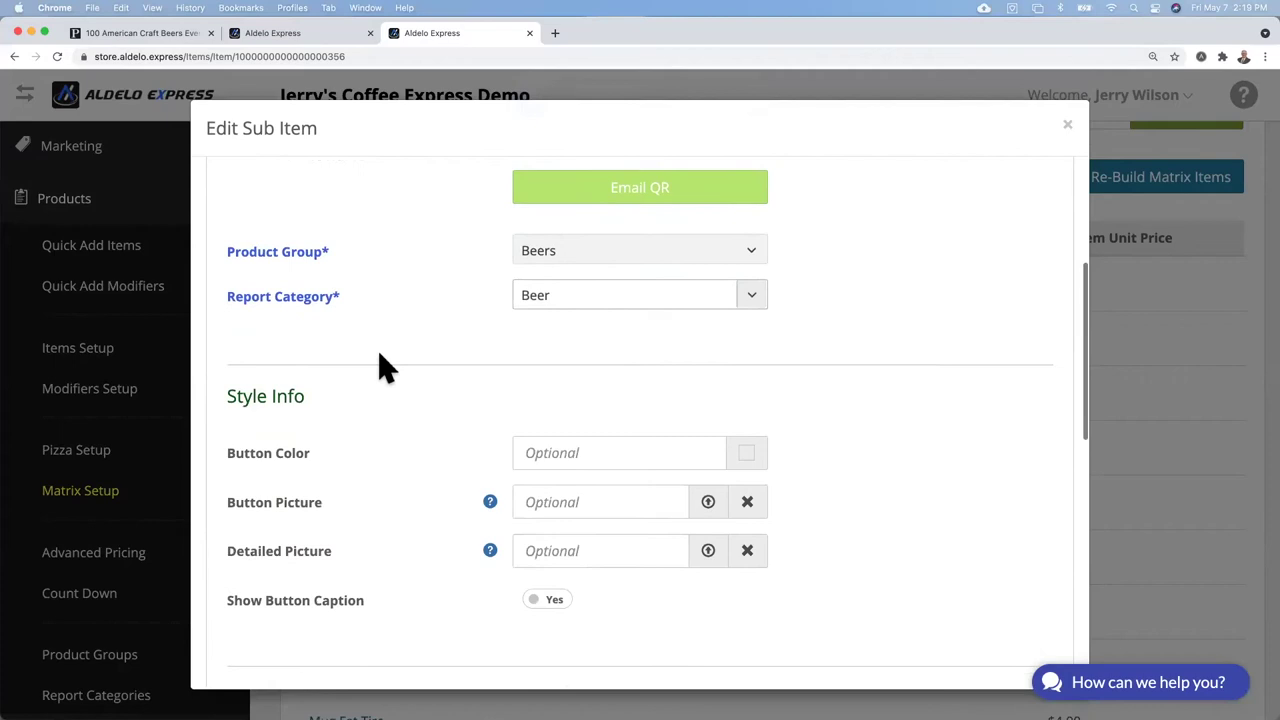
scroll(385, 368, down, 3)
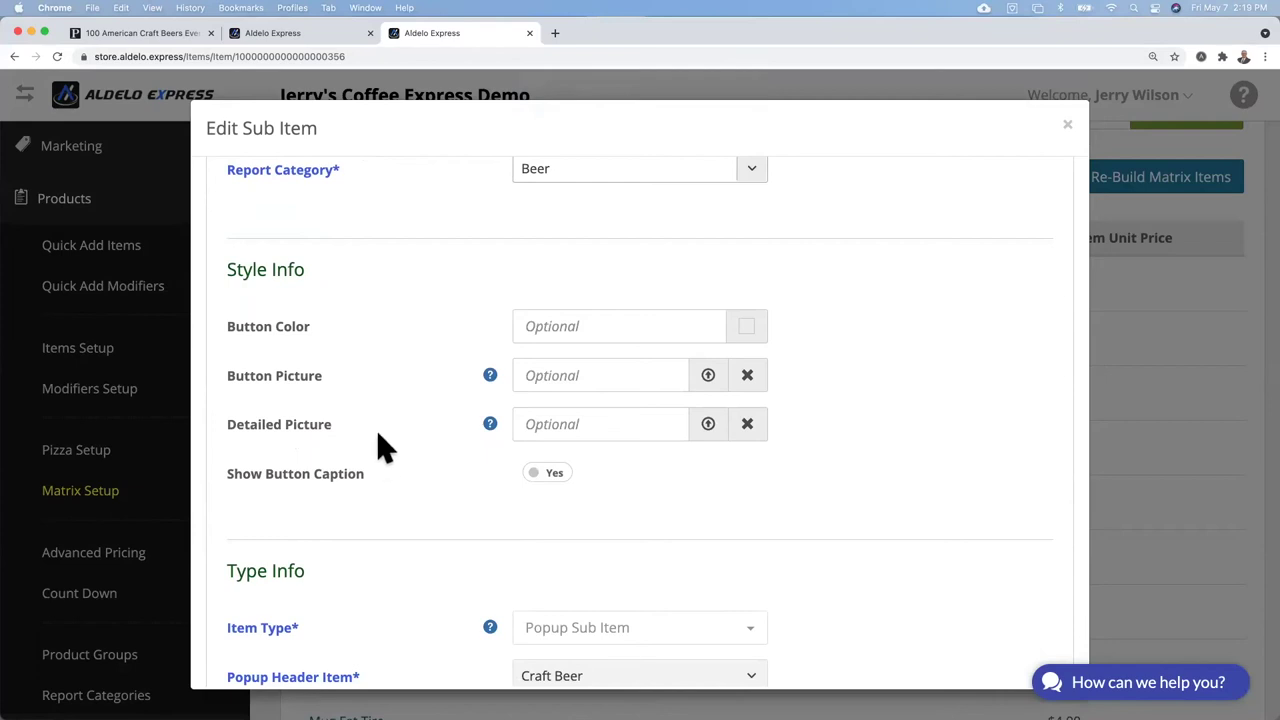
scroll(391, 428, down, 8)
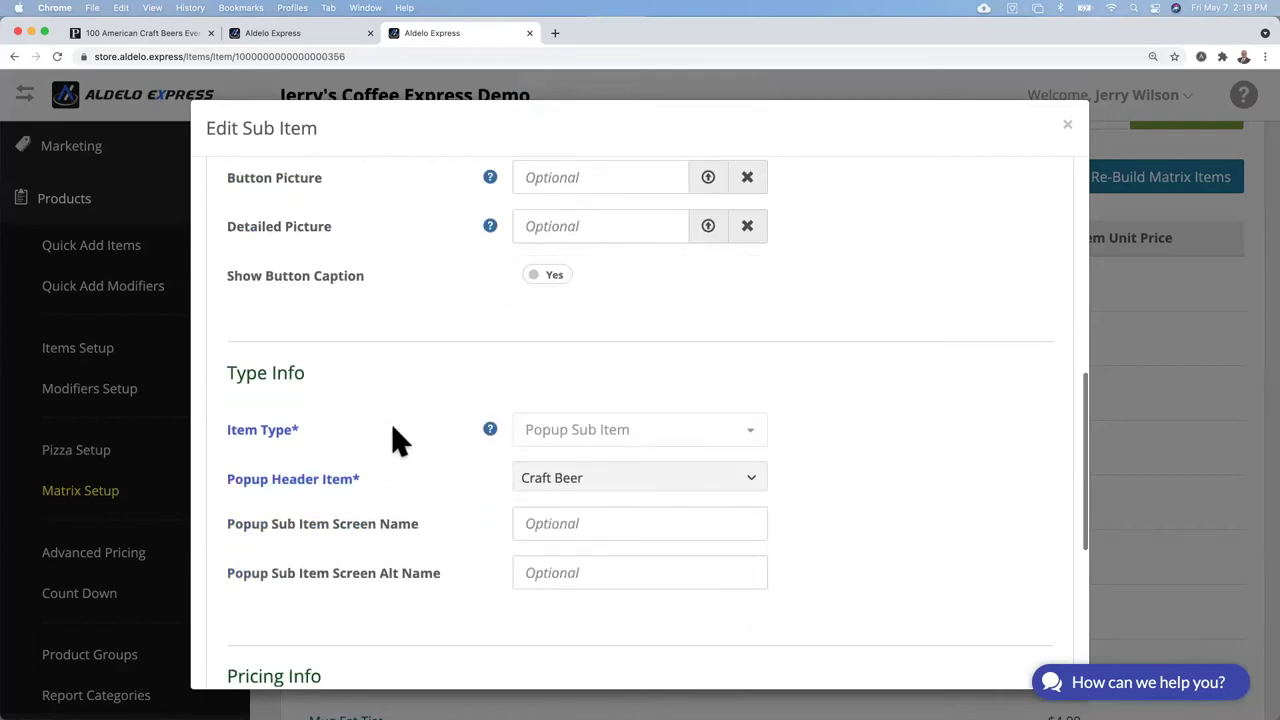
scroll(400, 440, down, 3)
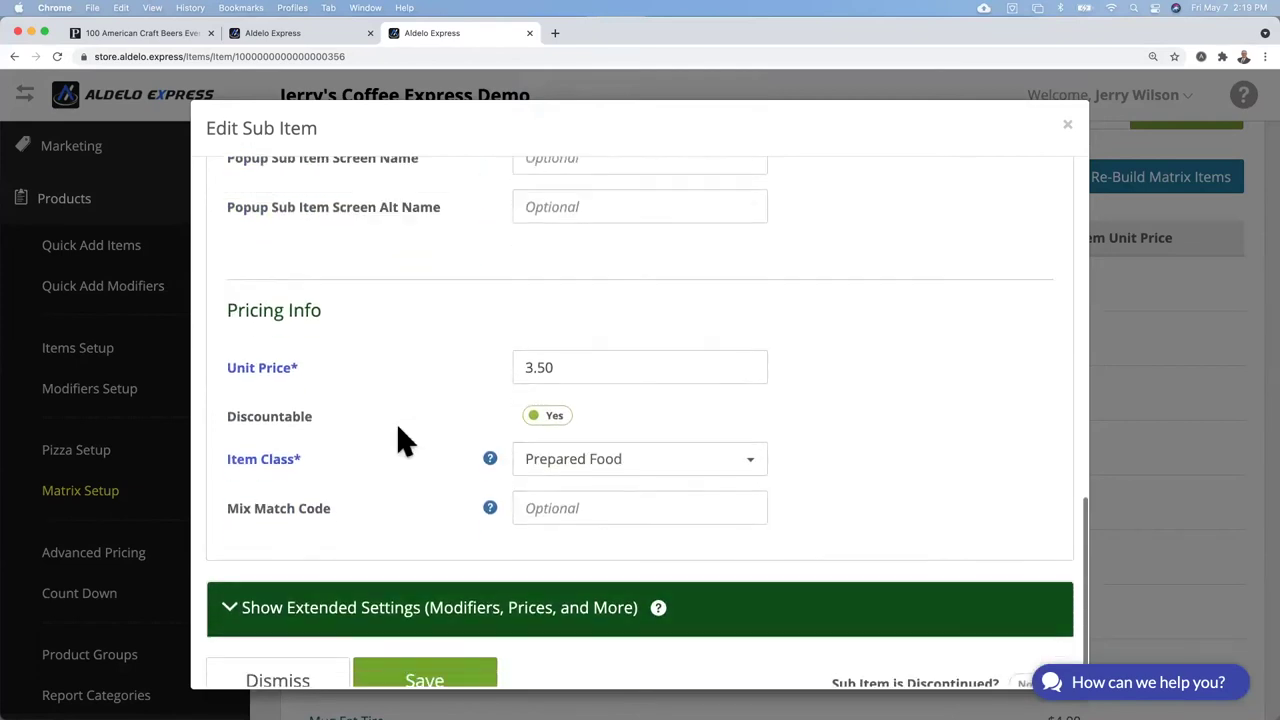
scroll(399, 440, up, 20)
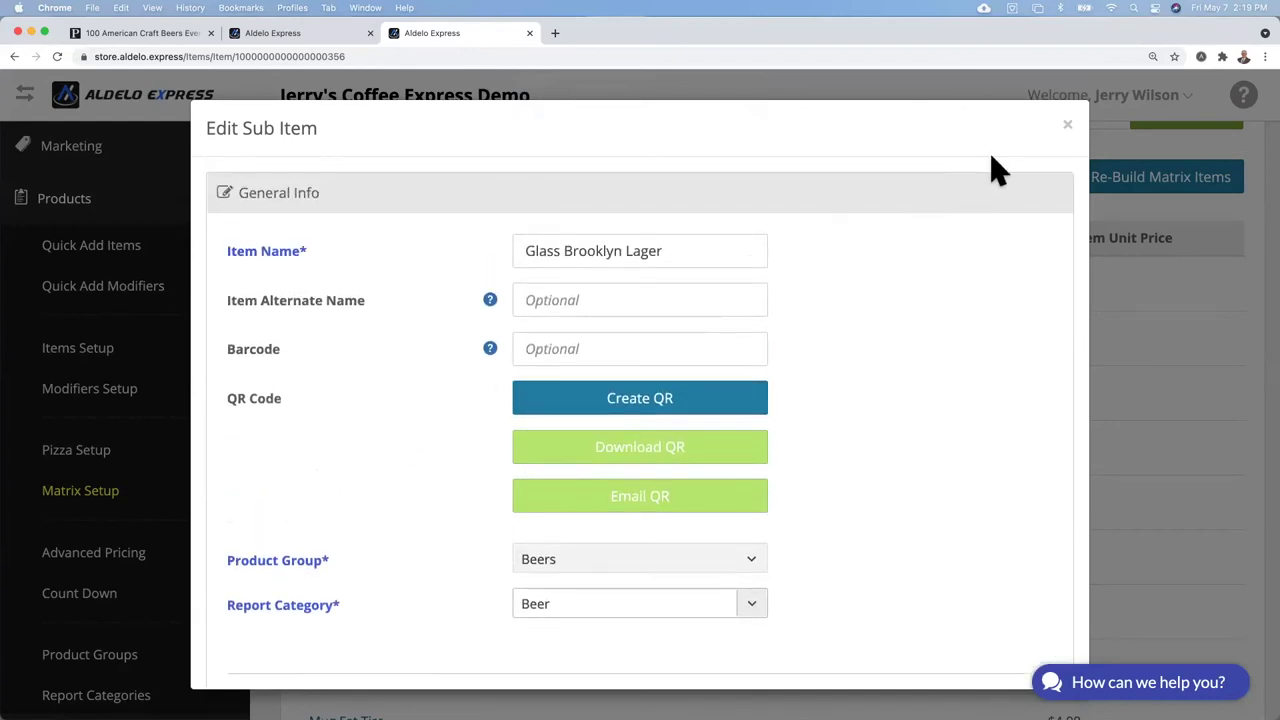
click(1067, 128)
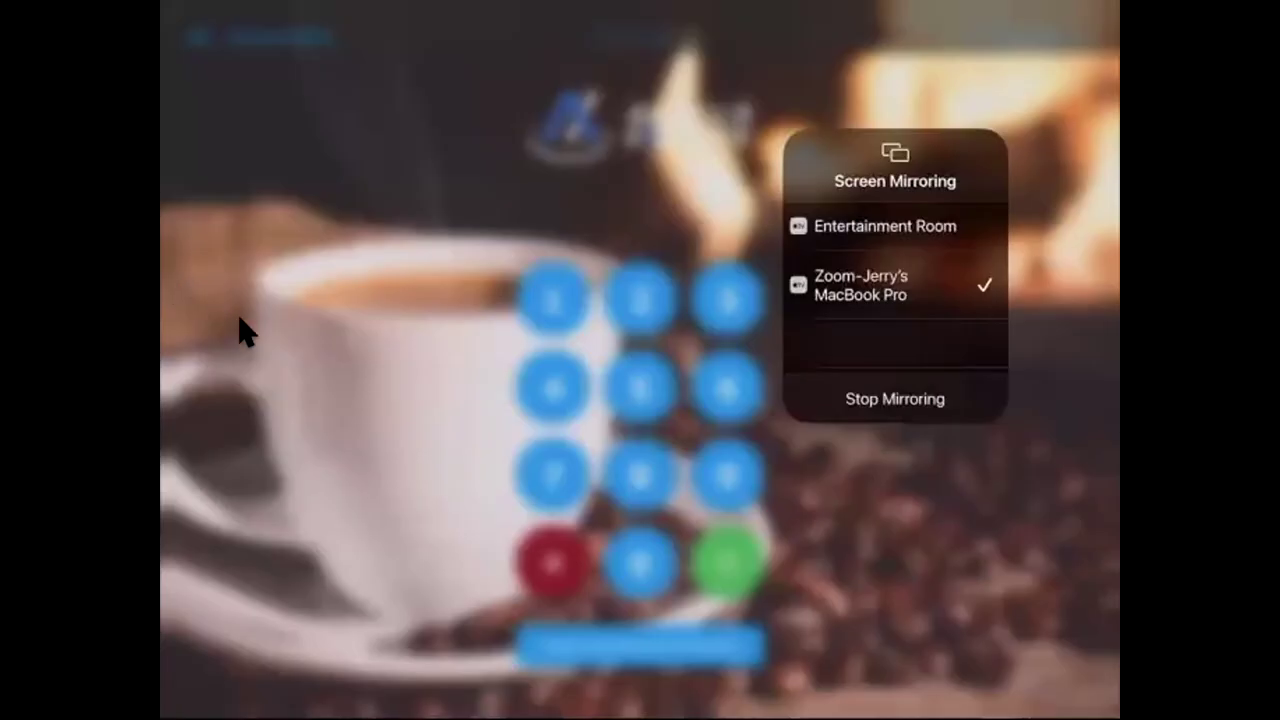
Ring up the beers from the Beers category and settle the $17.68 total with Exact Cash
click(1045, 245)
key(Escape)
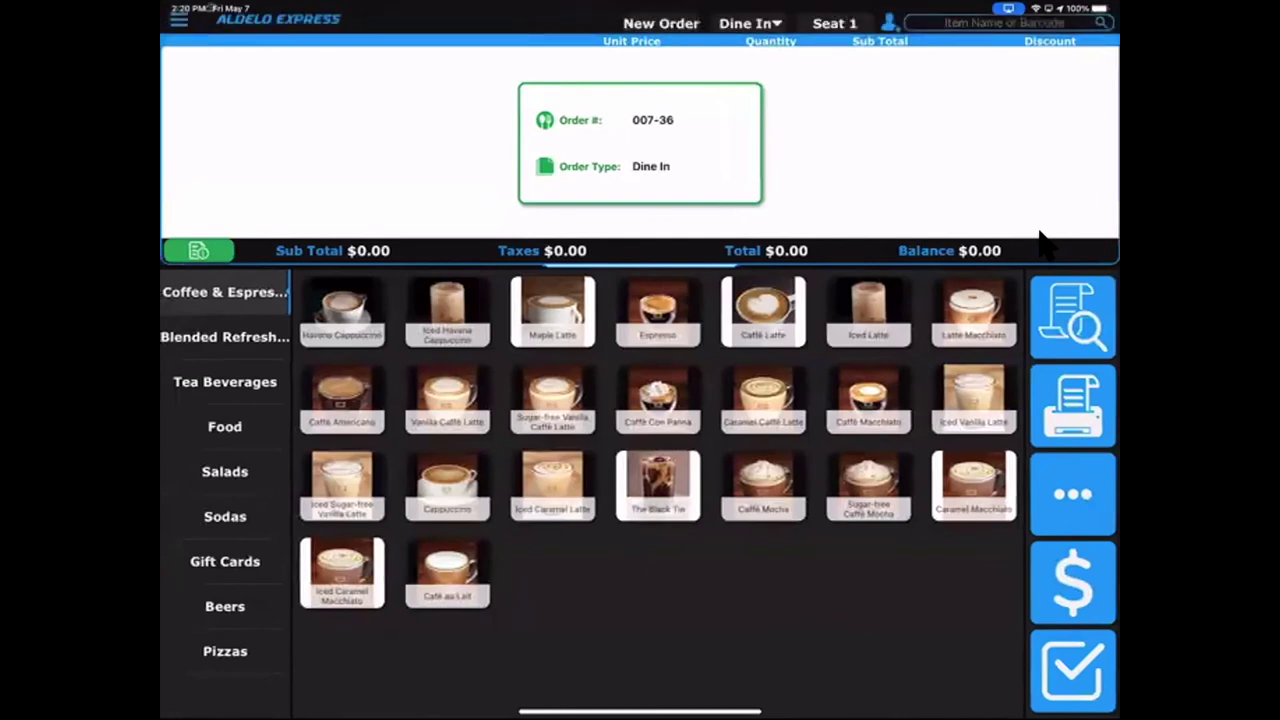
click(225, 606)
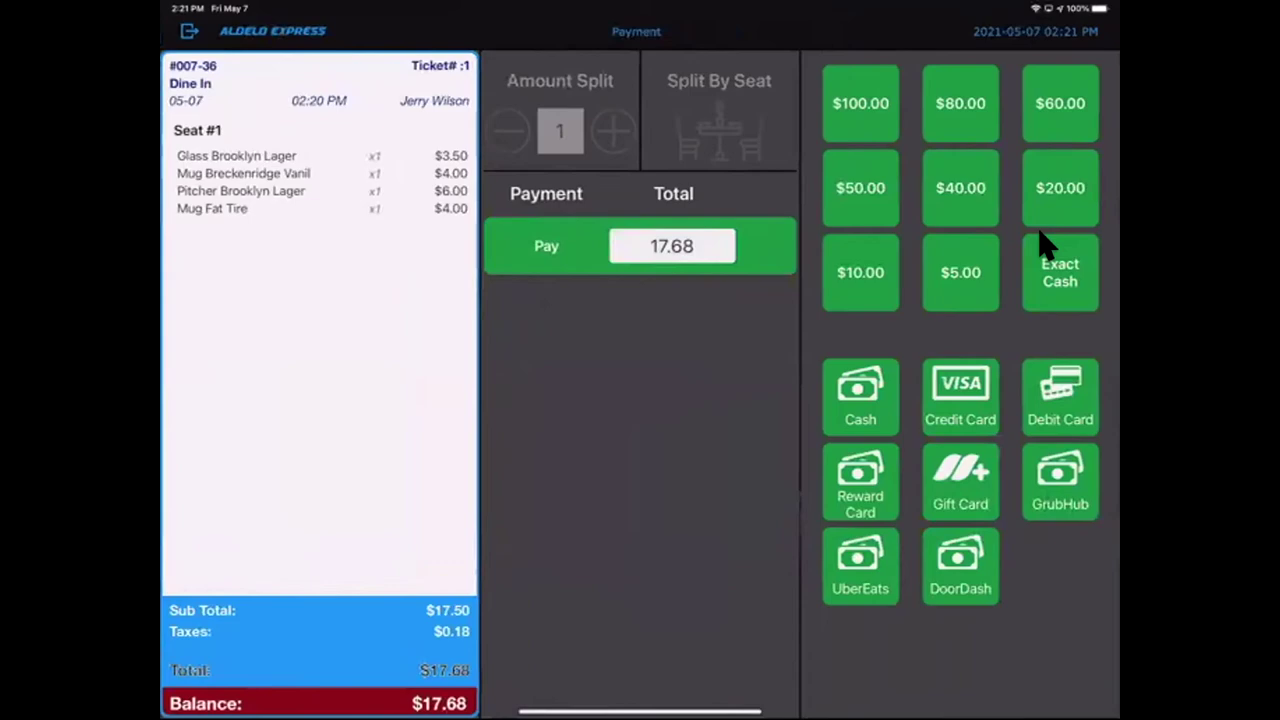
click(1040, 242)
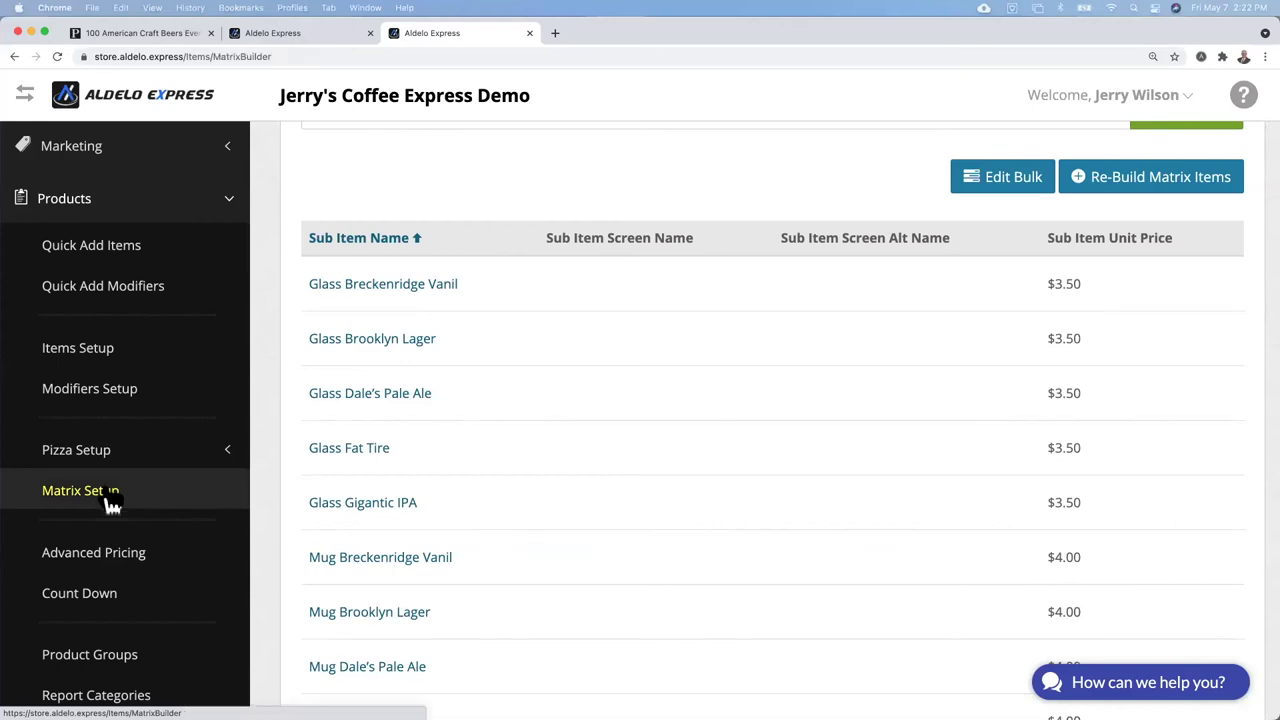
Load Craft Beers as the base item in Matrix Setup's Matrix Items Builder
click(114, 492)
click(566, 304)
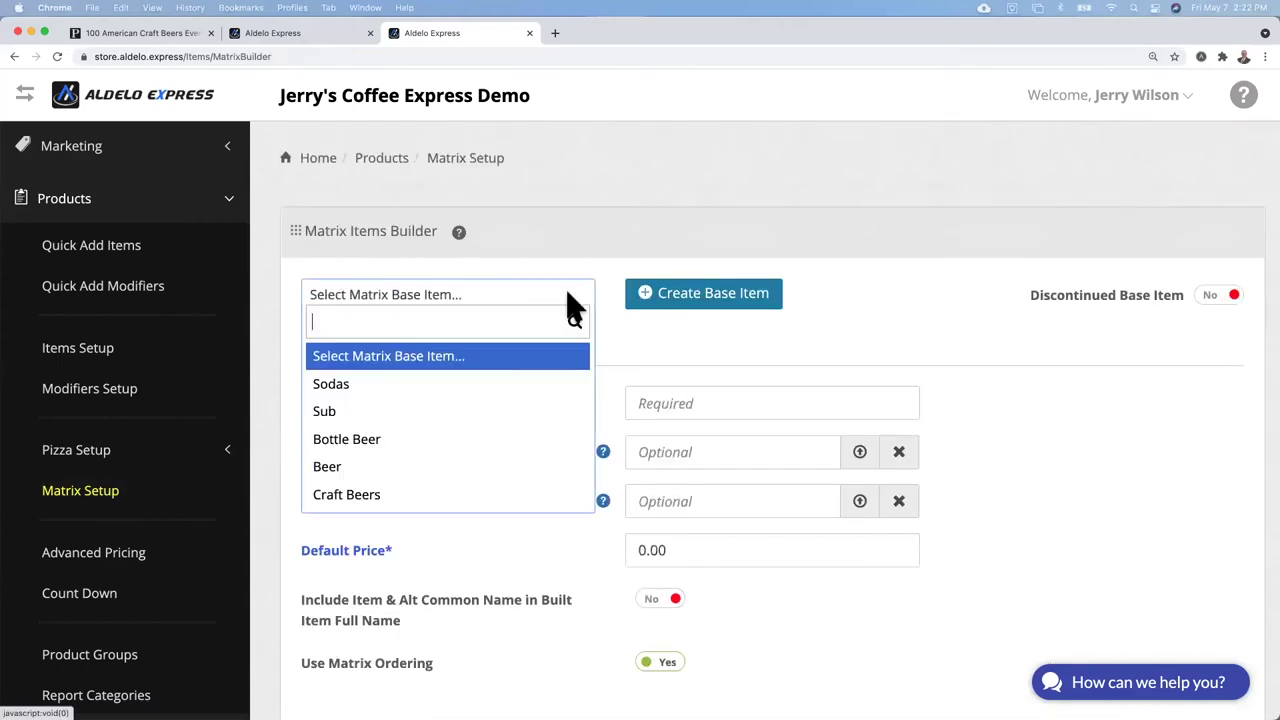
click(384, 497)
scroll(496, 466, down, 5)
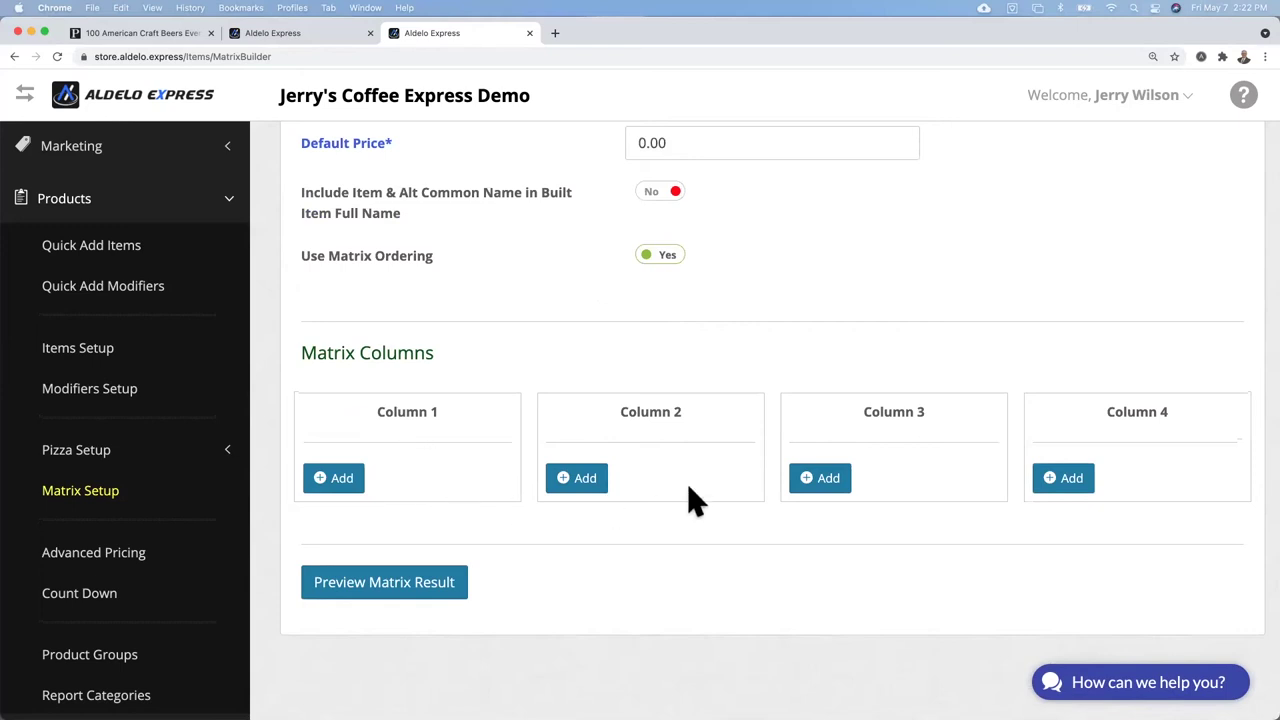
scroll(470, 348, up, 5)
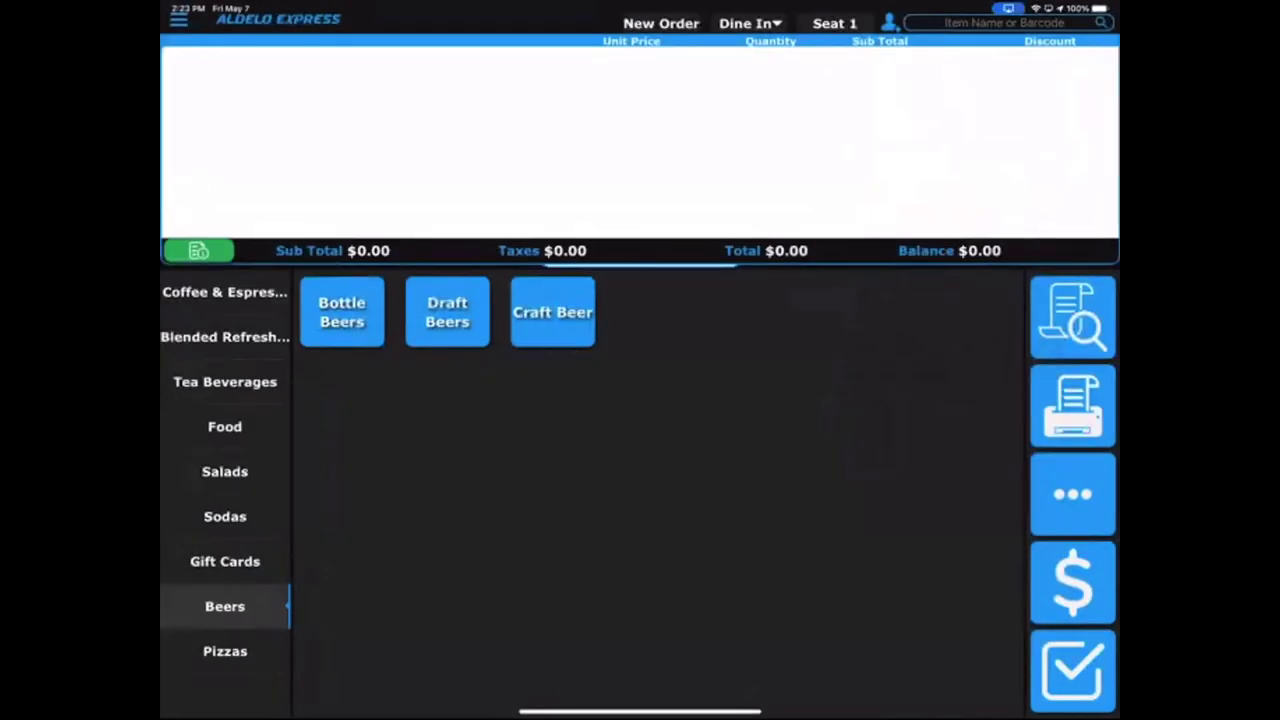
Add a Glass and a Pitcher of Dale's Pale Ale to the order via Craft Beer
click(553, 312)
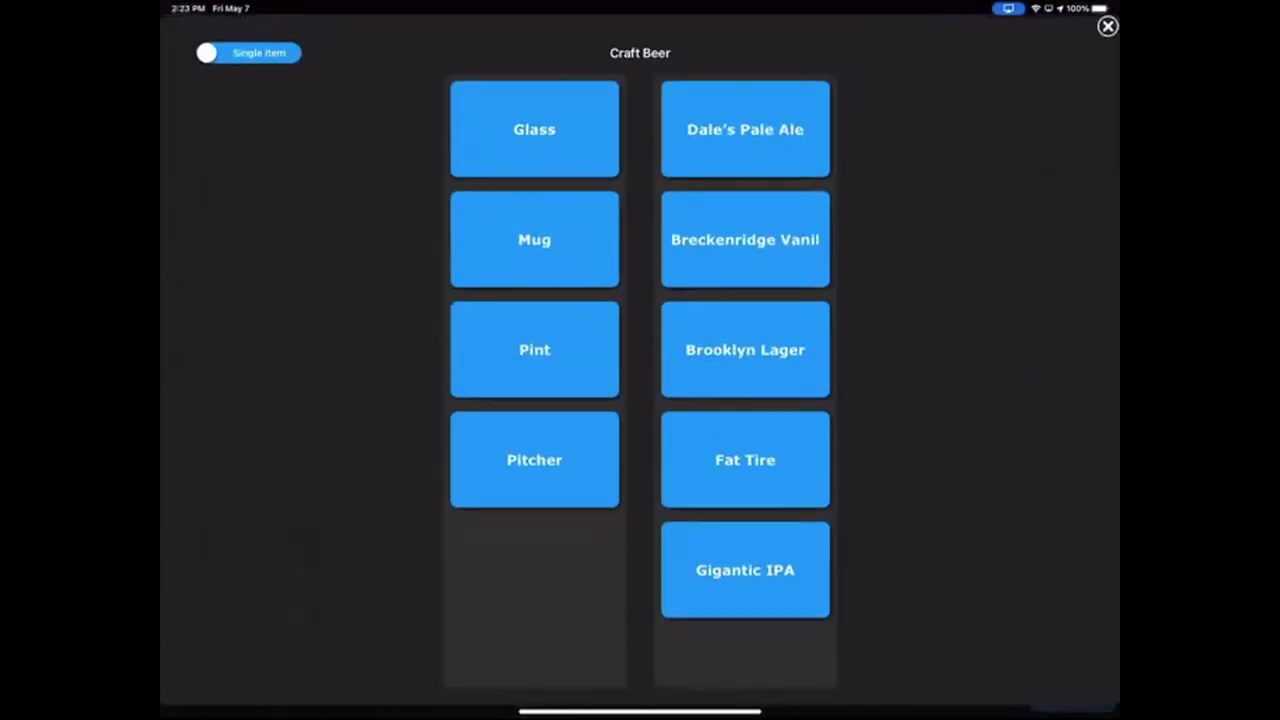
click(534, 129)
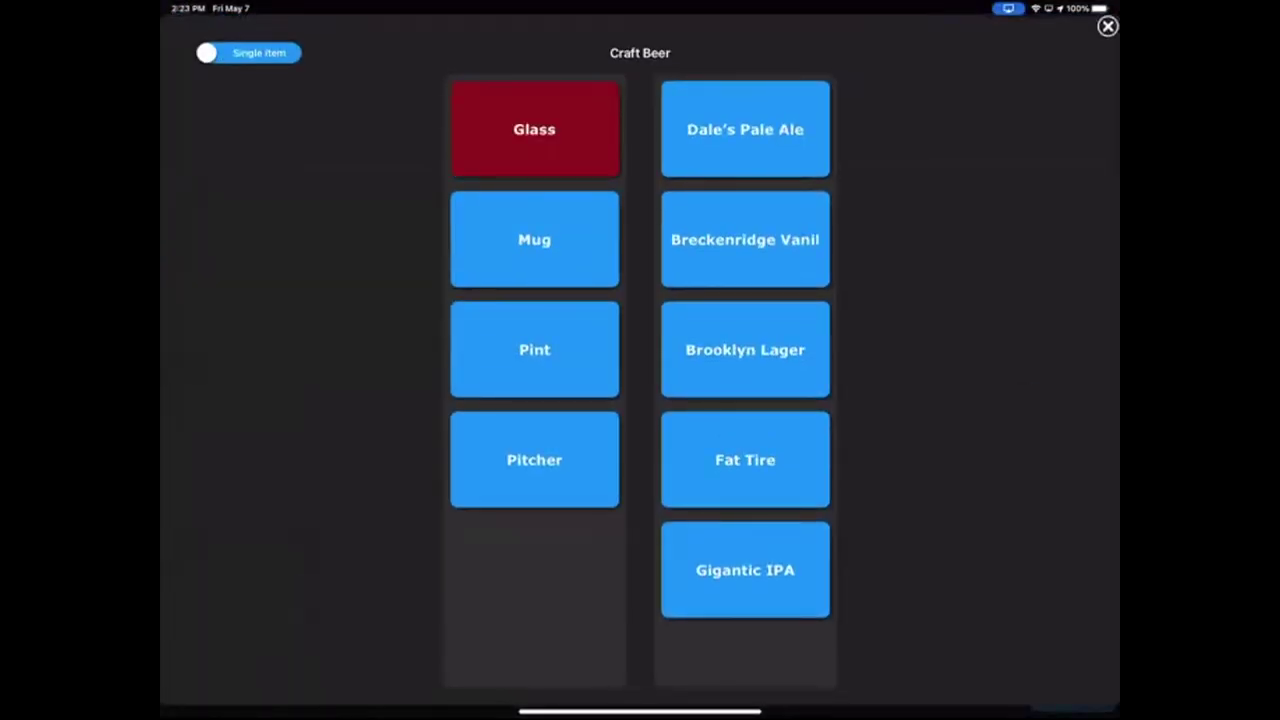
click(745, 129)
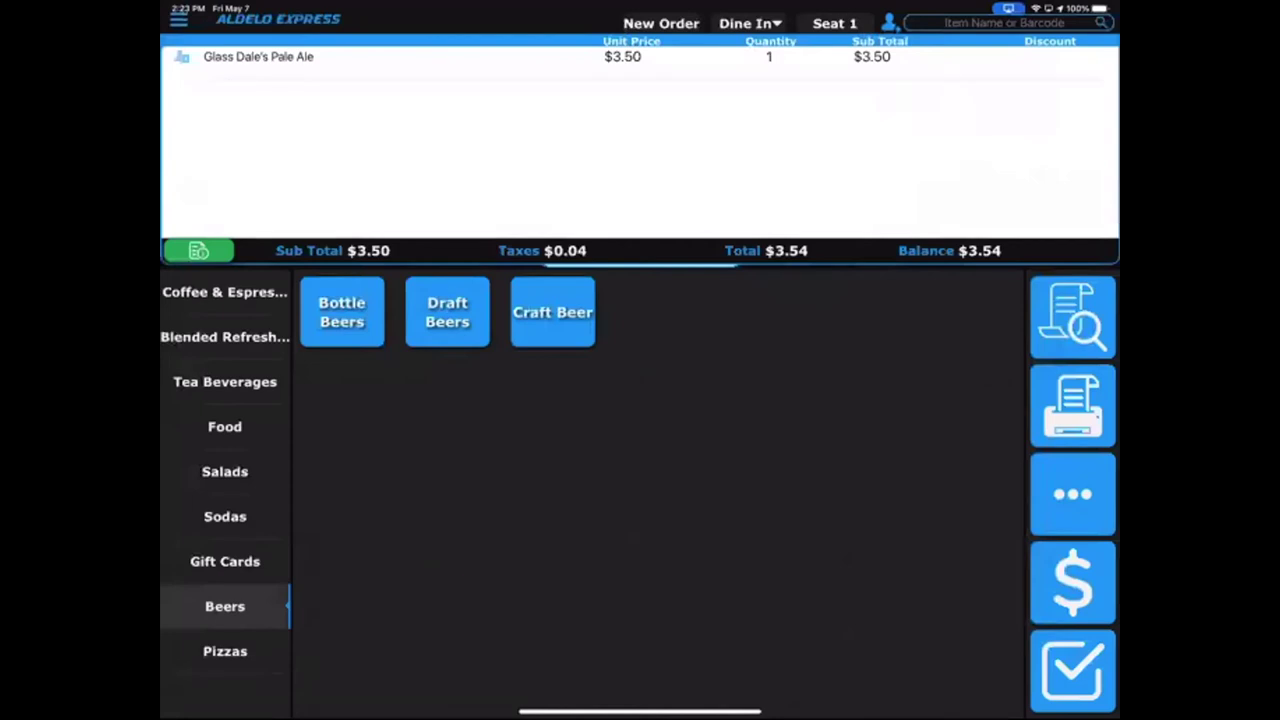
click(553, 312)
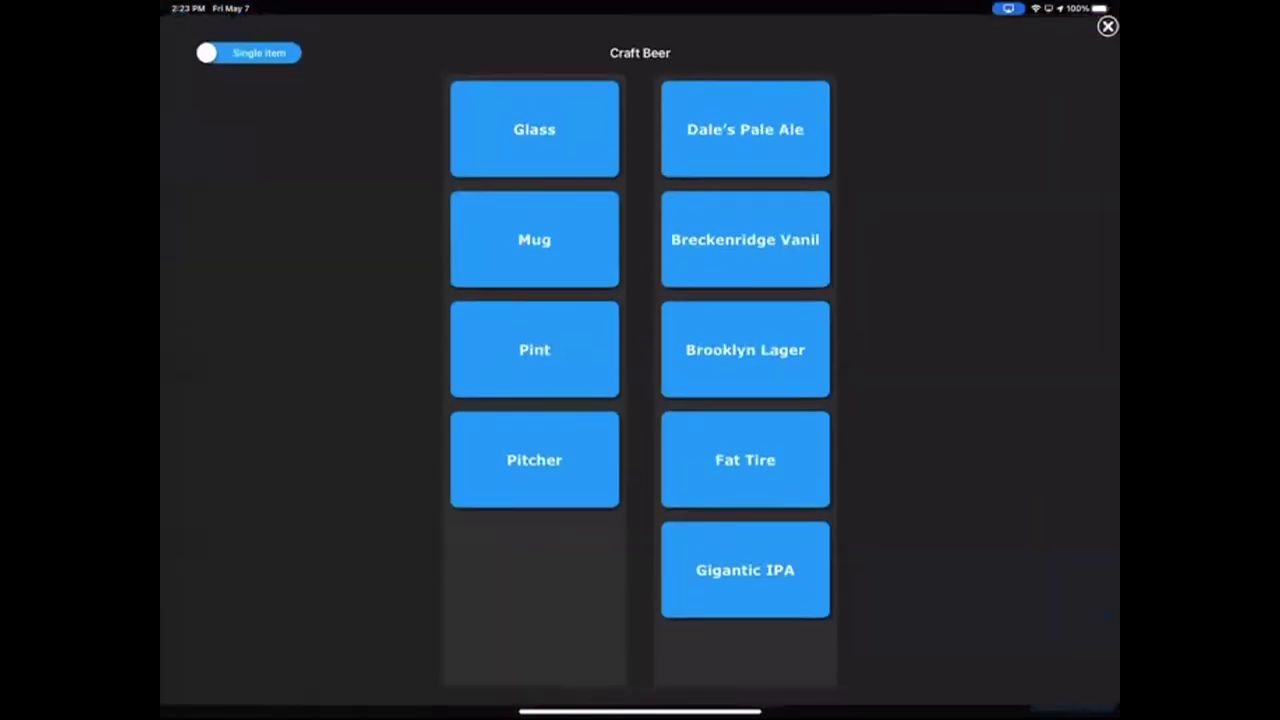
click(534, 459)
click(745, 129)
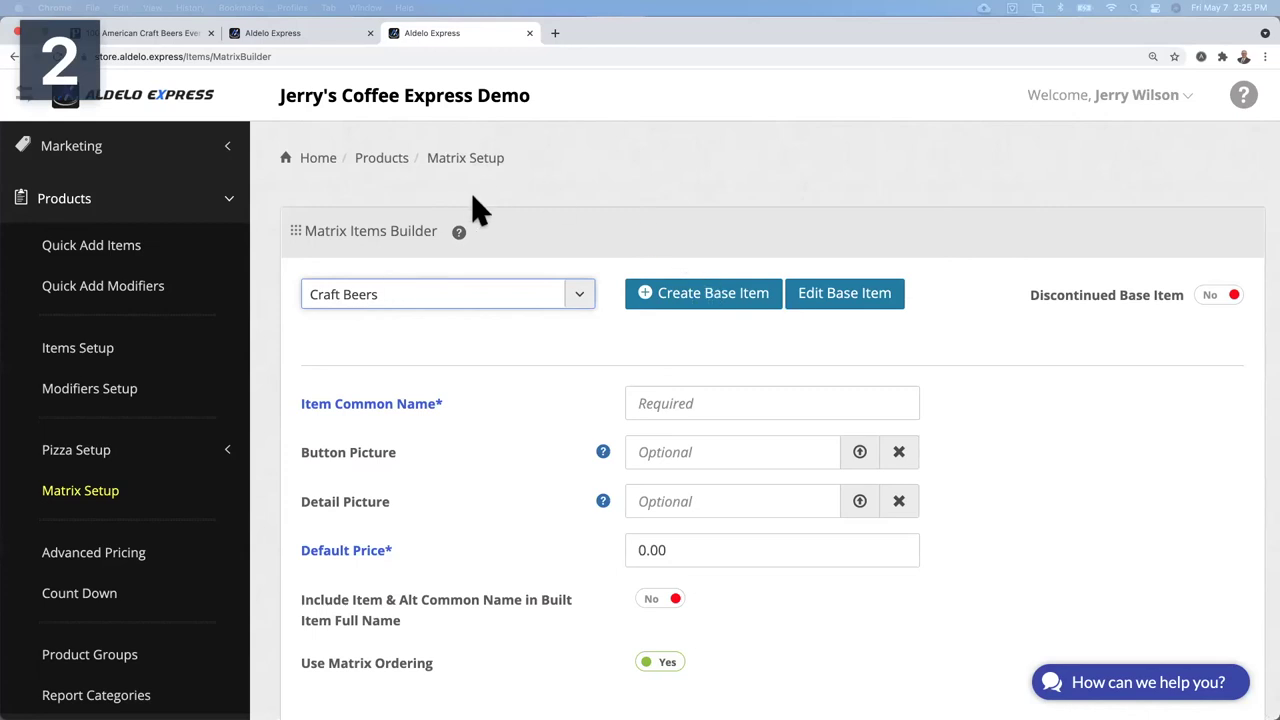
Create a new matrix base item named 'Sub Sand' in the Food product group
scroll(471, 200, down, 1)
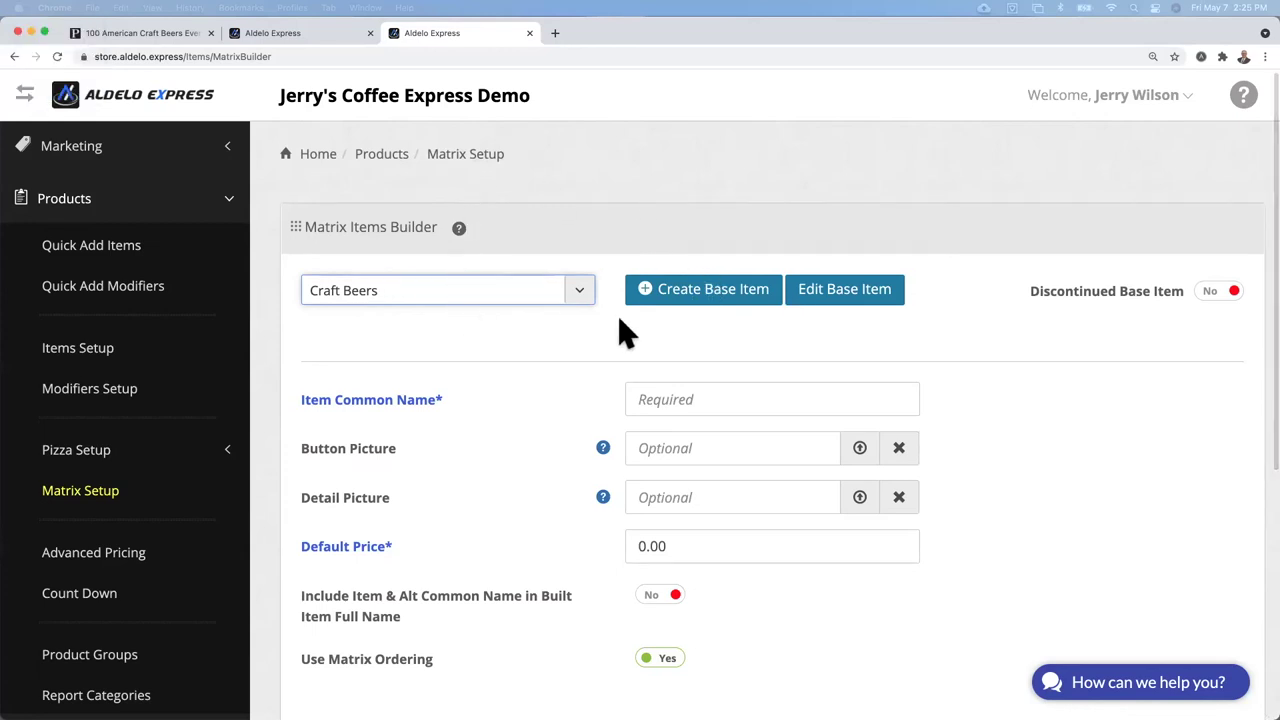
click(725, 302)
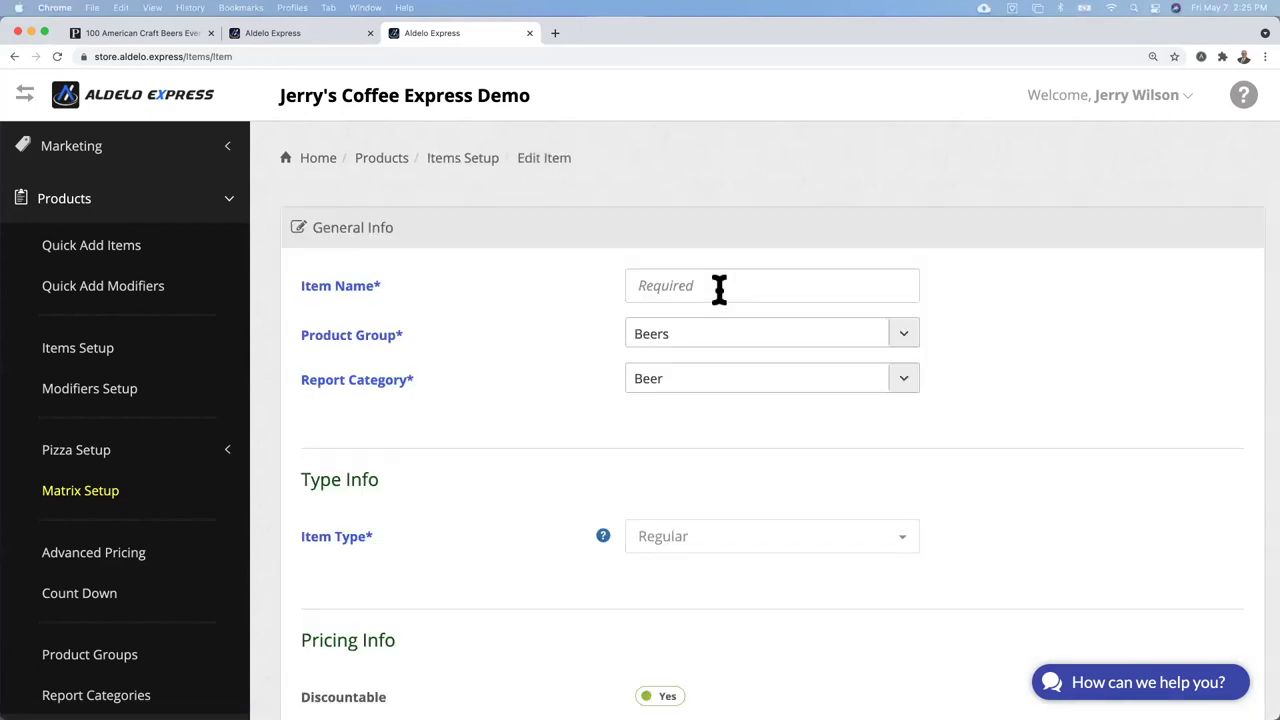
click(710, 286)
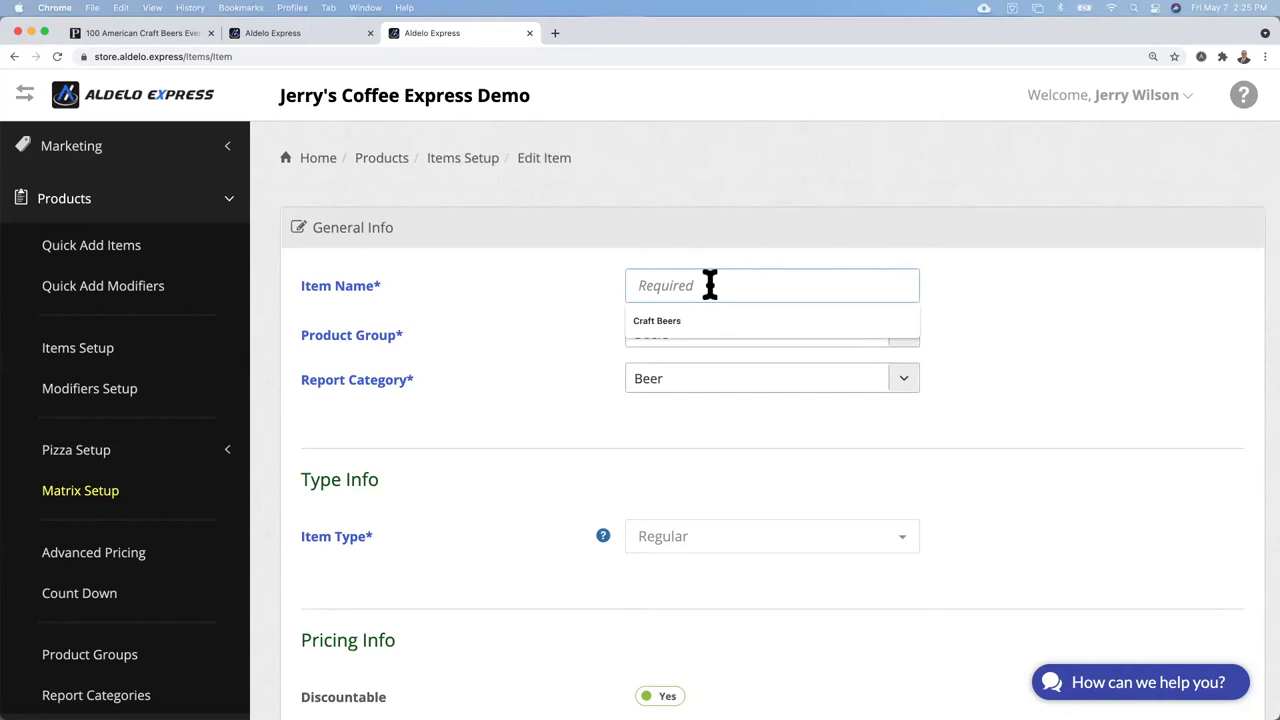
text(Su)
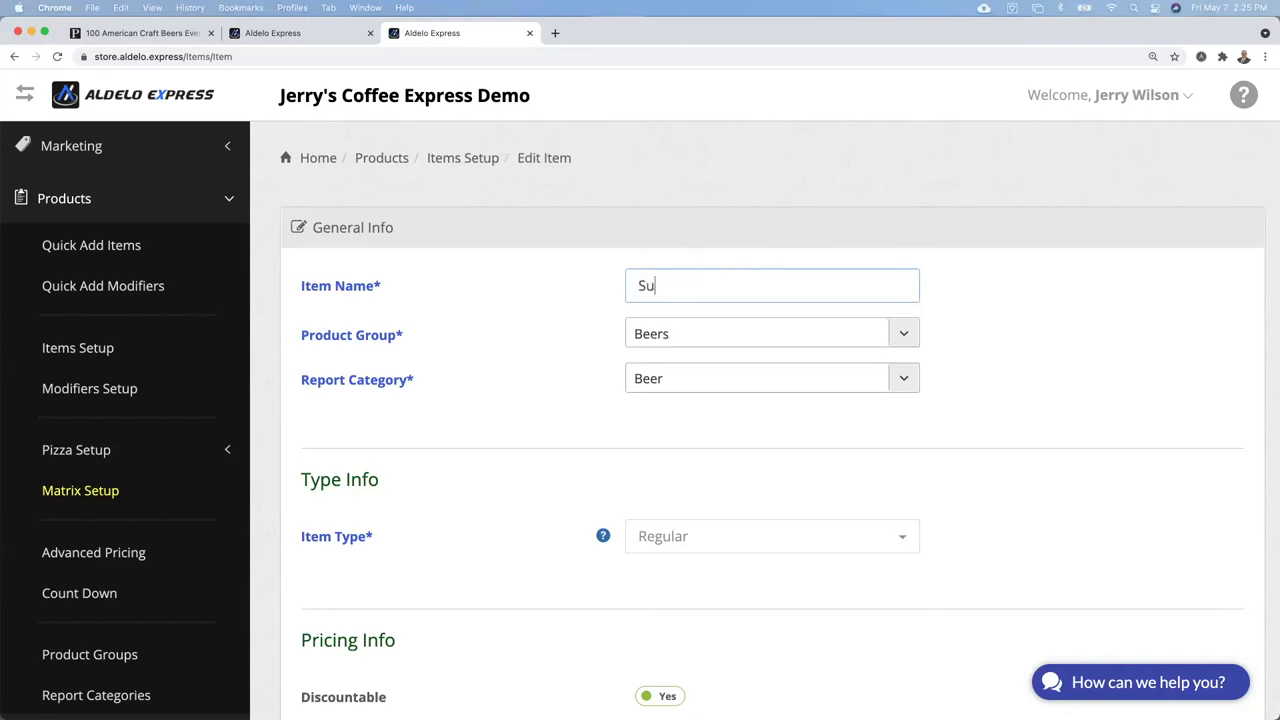
text(b Sand)
click(909, 338)
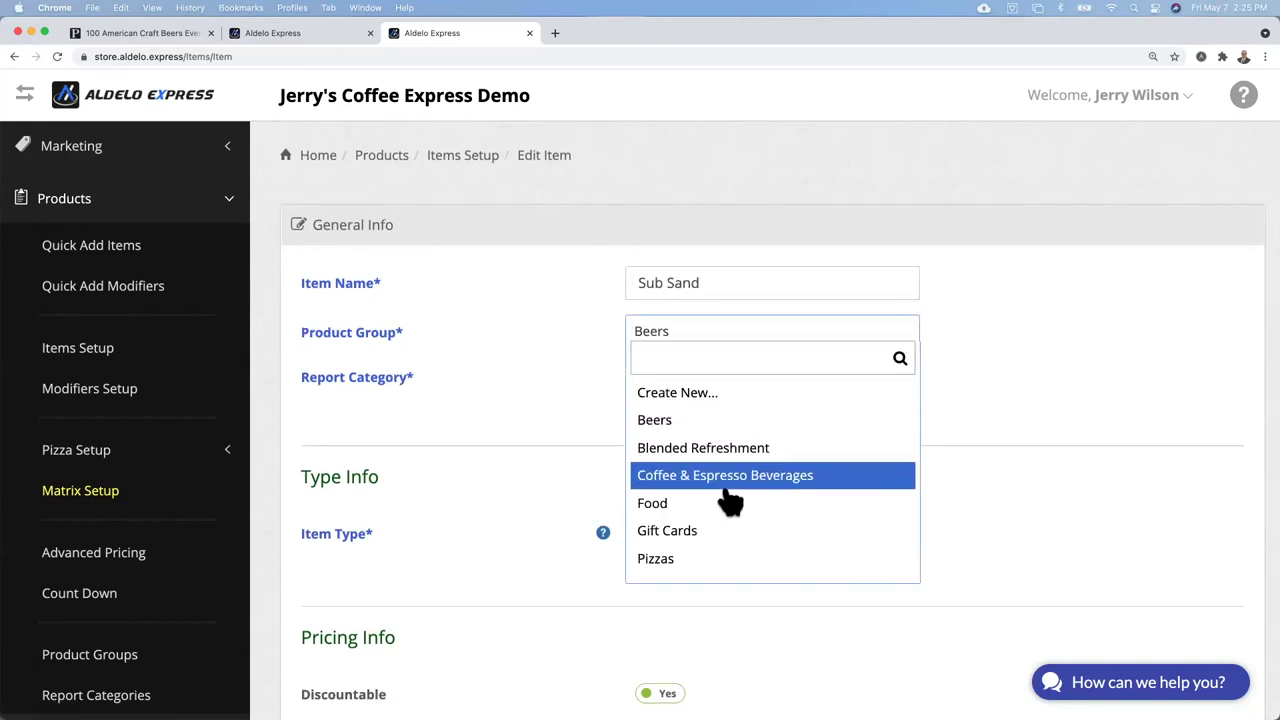
click(692, 505)
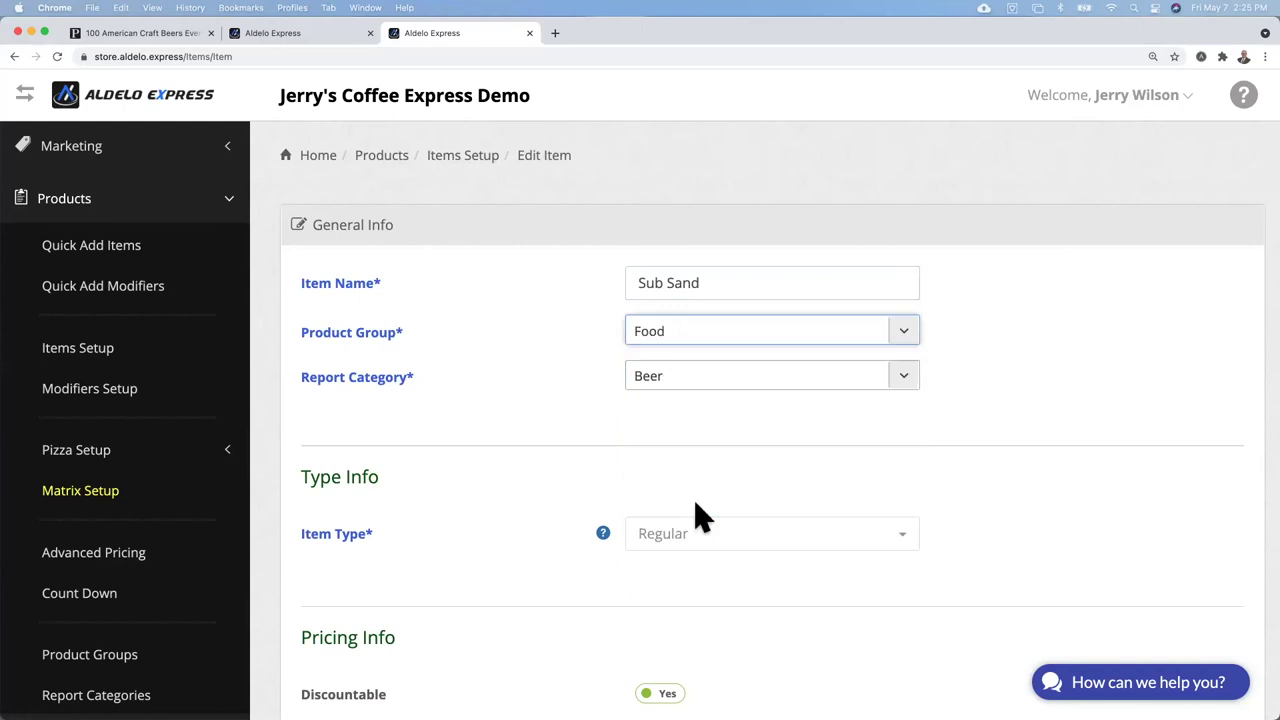
Set the item's report category to Default Category
click(908, 380)
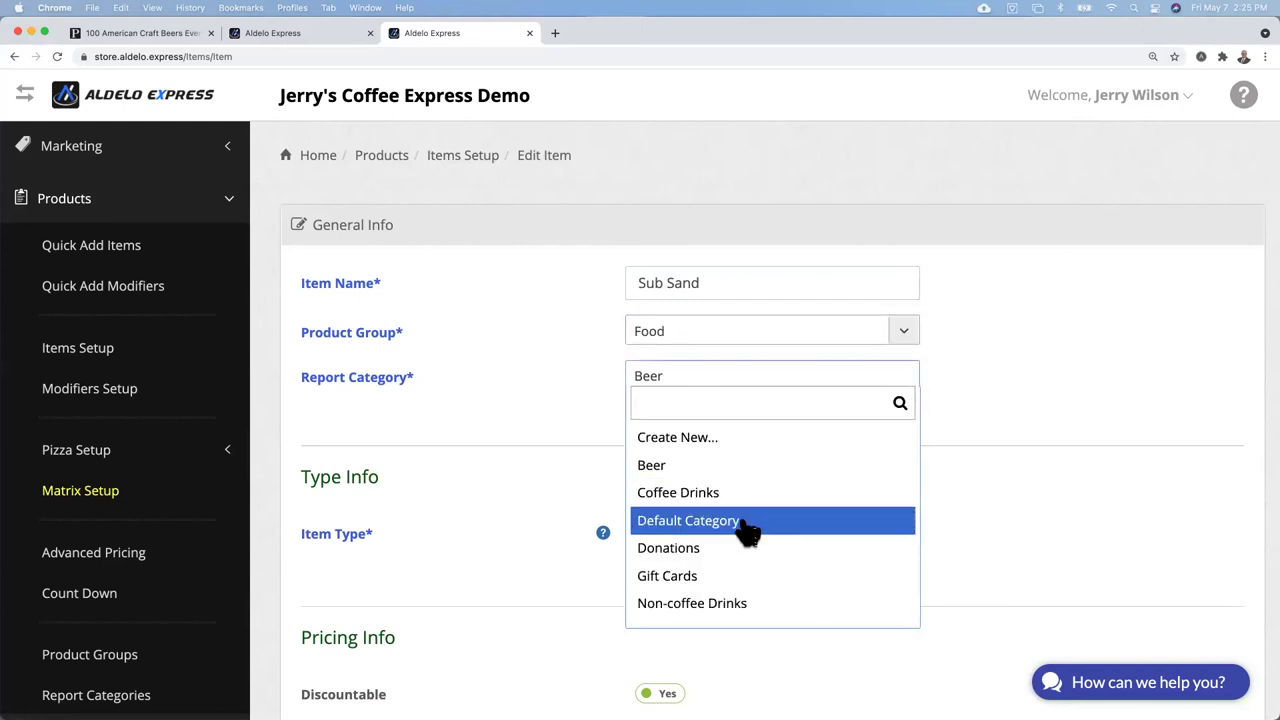
scroll(745, 535, down, 1)
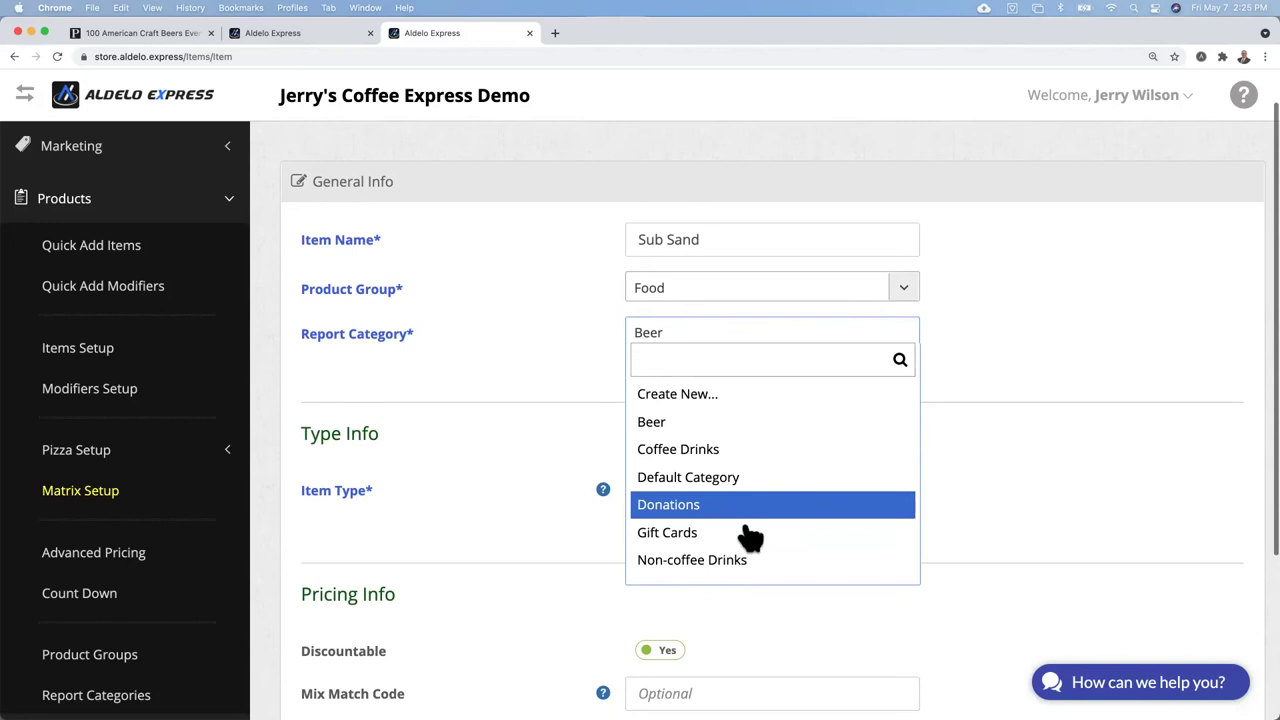
scroll(750, 535, up, 1)
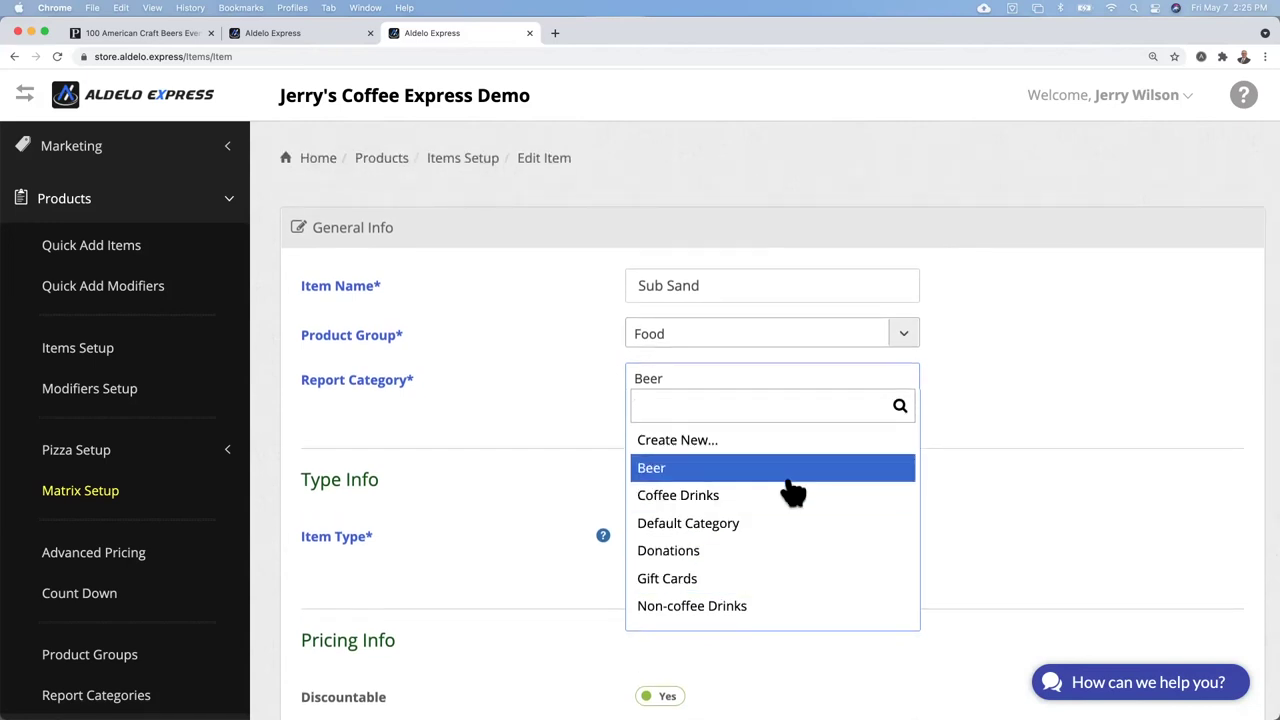
click(740, 525)
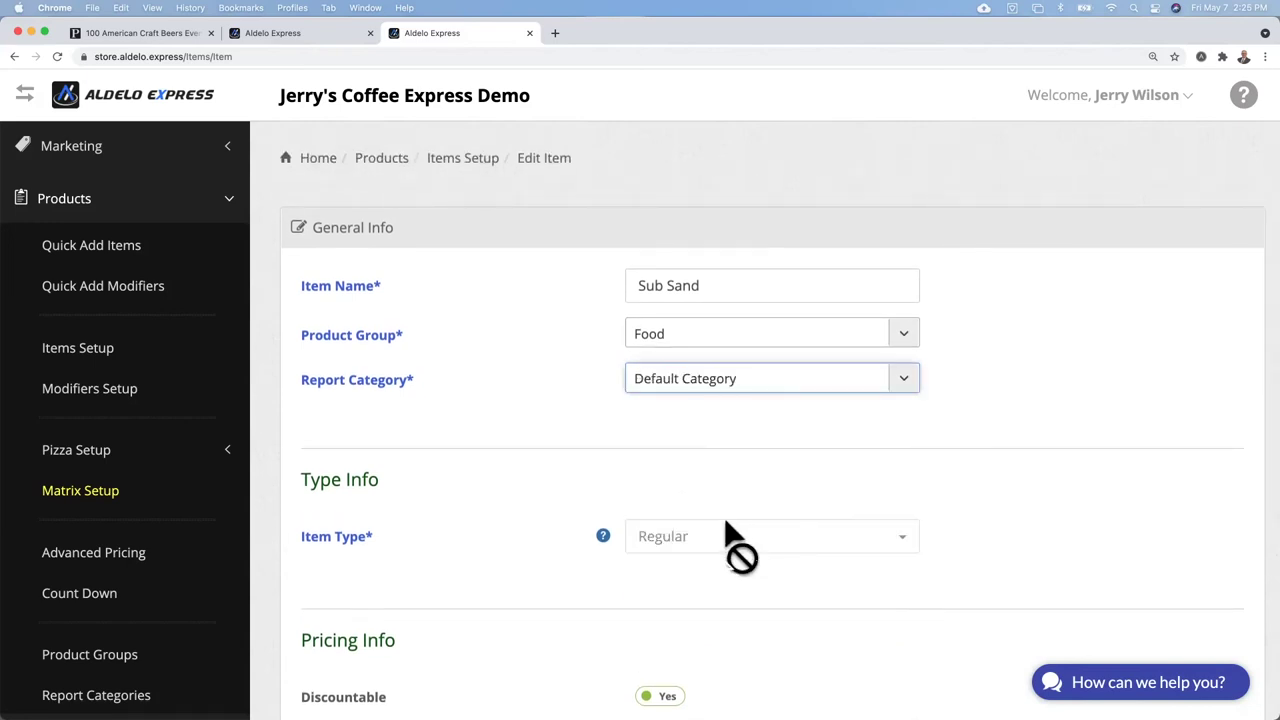
Expand Show Extended Settings and scroll through the extended options
scroll(500, 460, down, 5)
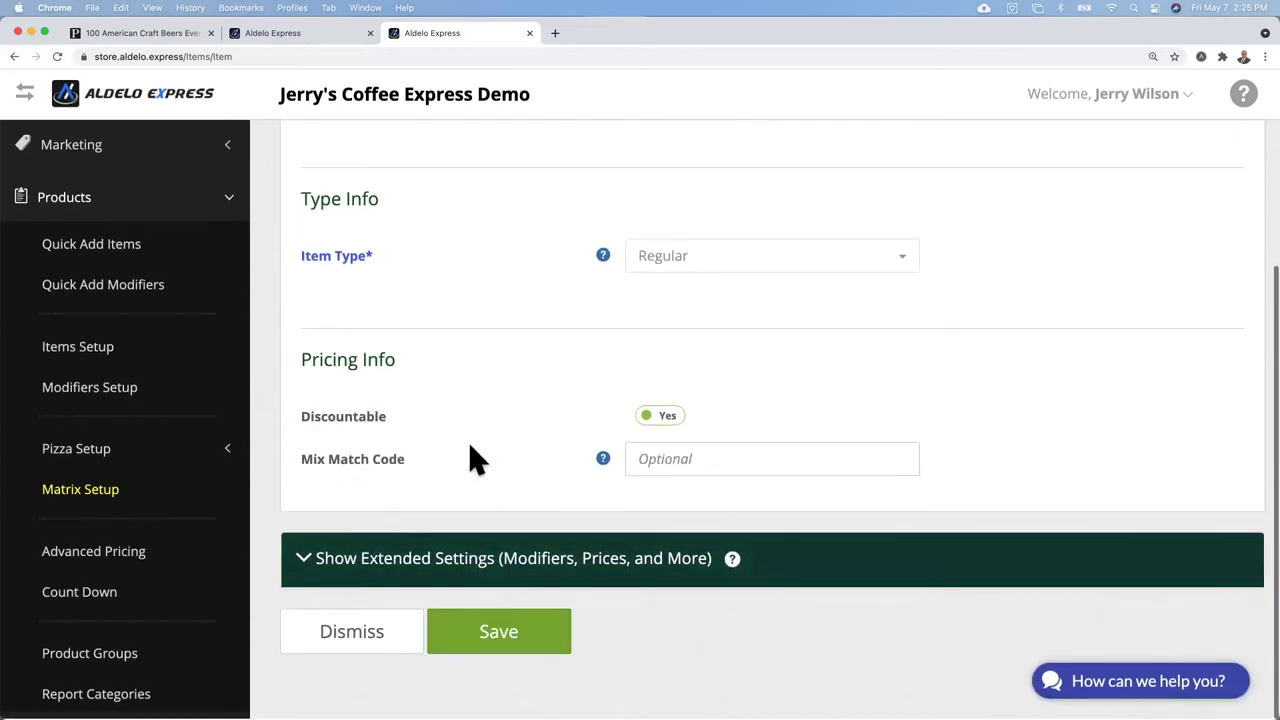
click(514, 568)
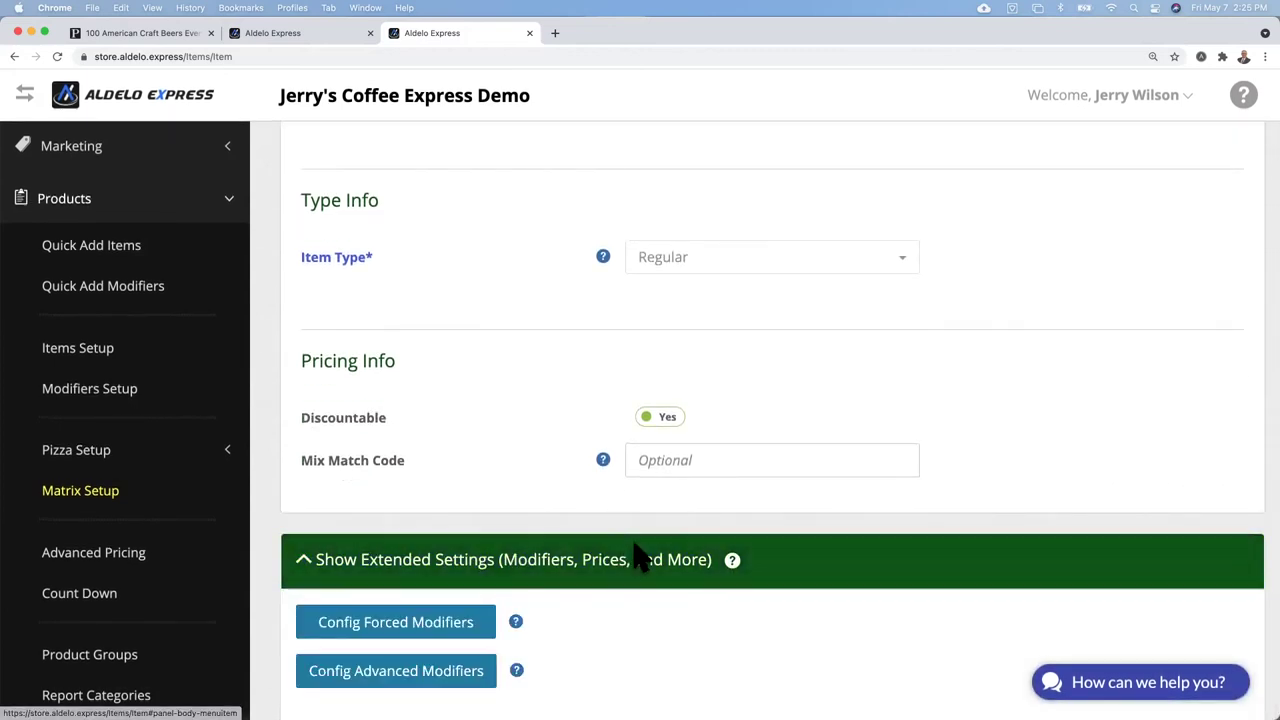
scroll(655, 565, down, 1)
scroll(655, 565, down, 2)
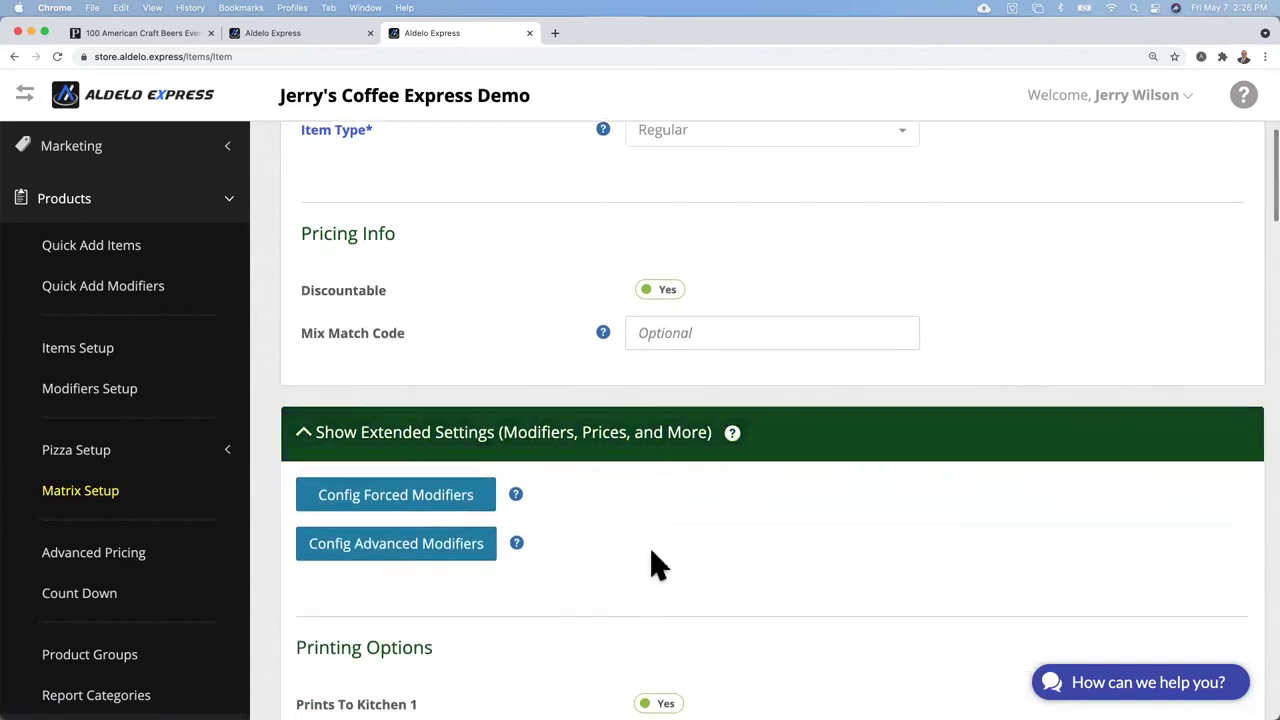
scroll(655, 565, down, 1)
scroll(640, 580, down, 1)
scroll(609, 600, down, 2)
scroll(610, 608, down, 8)
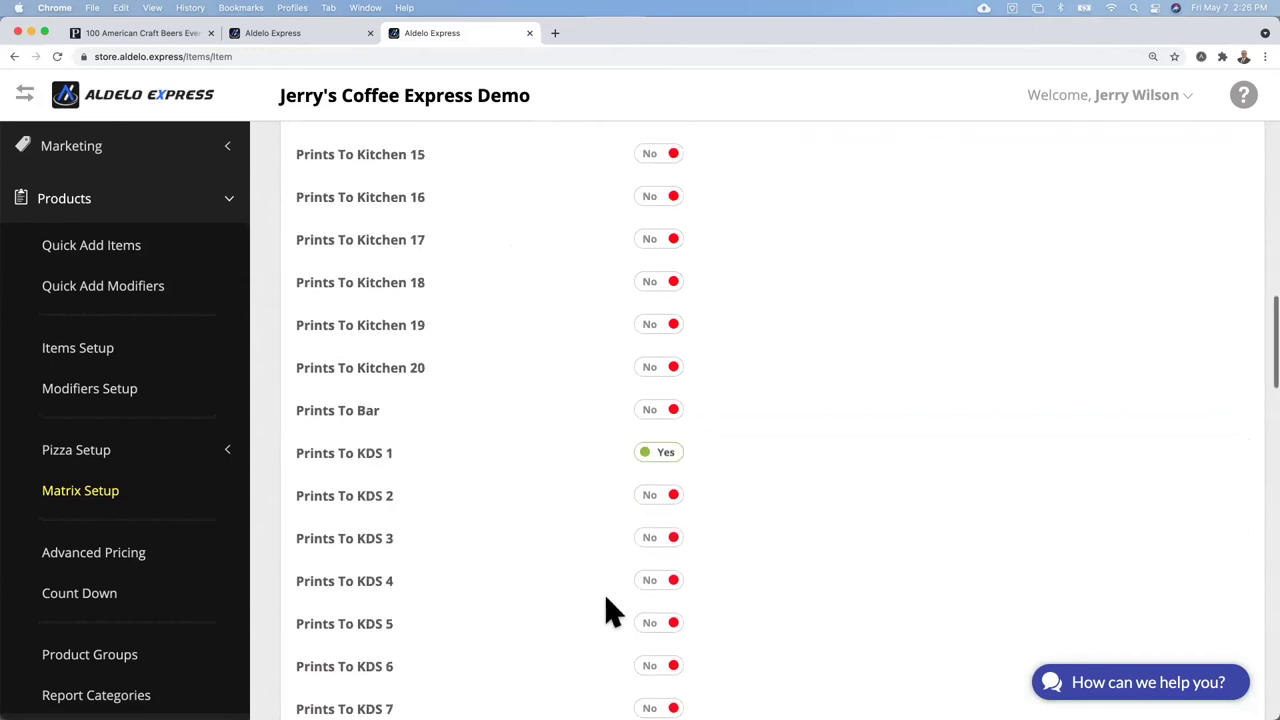
scroll(530, 502, down, 2)
scroll(530, 505, down, 8)
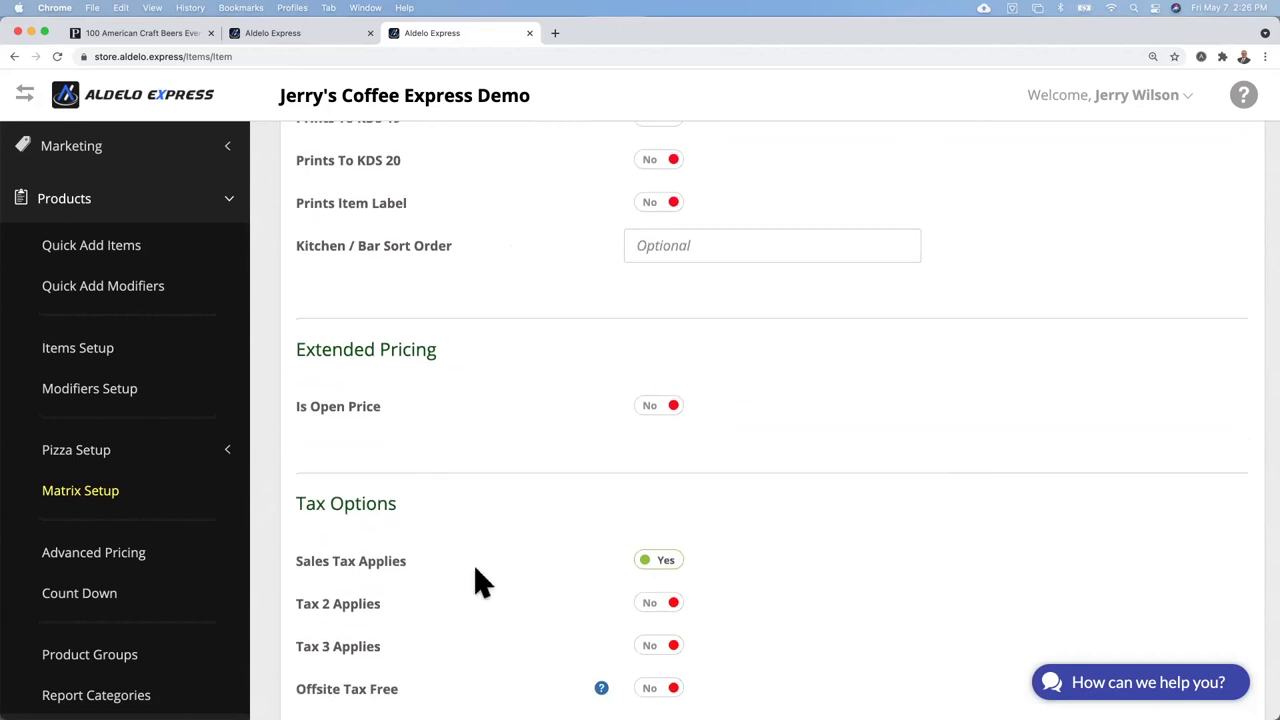
scroll(470, 550, down, 5)
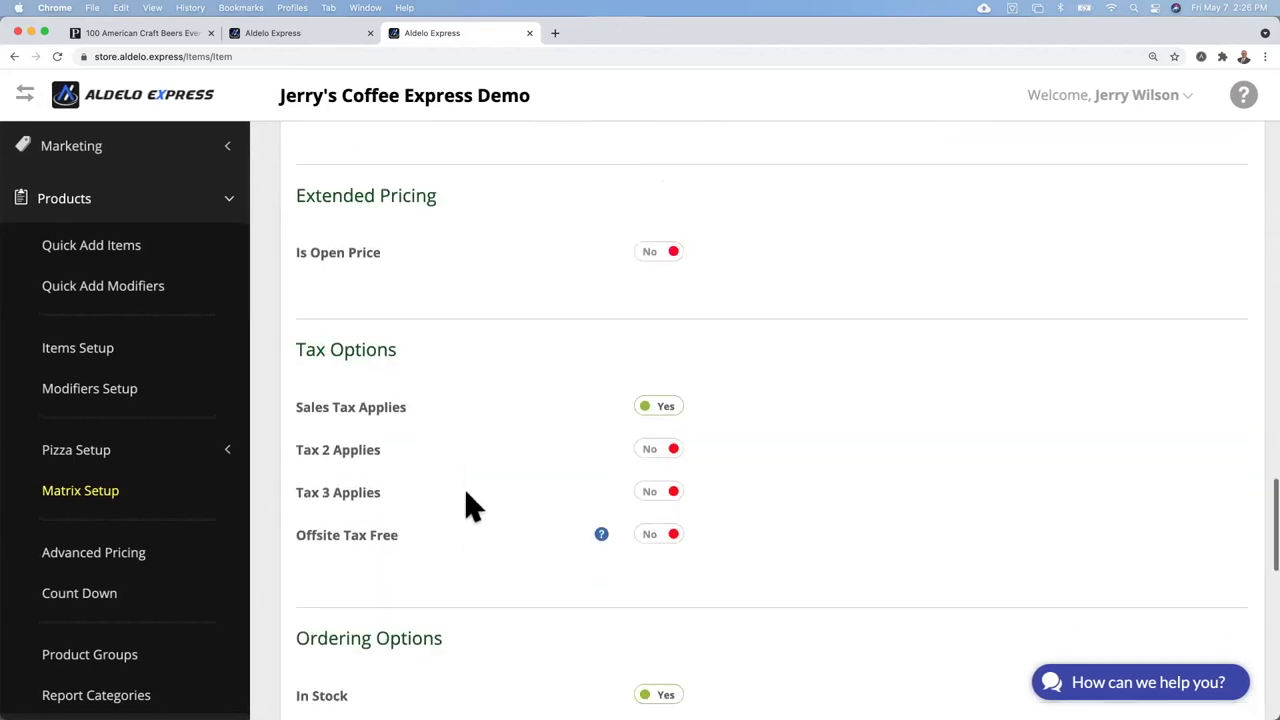
scroll(470, 505, down, 8)
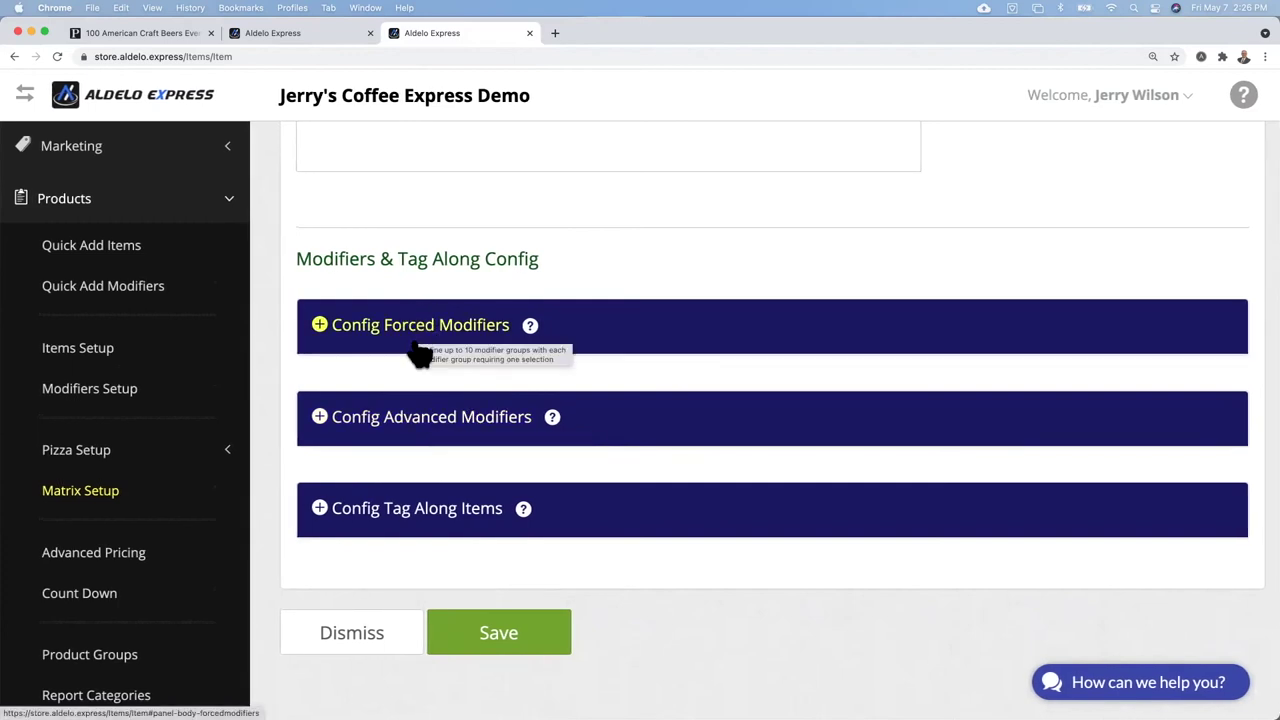
Choose Condiments as the Config Advanced Modifiers template and open it in the Edit dialog
click(428, 430)
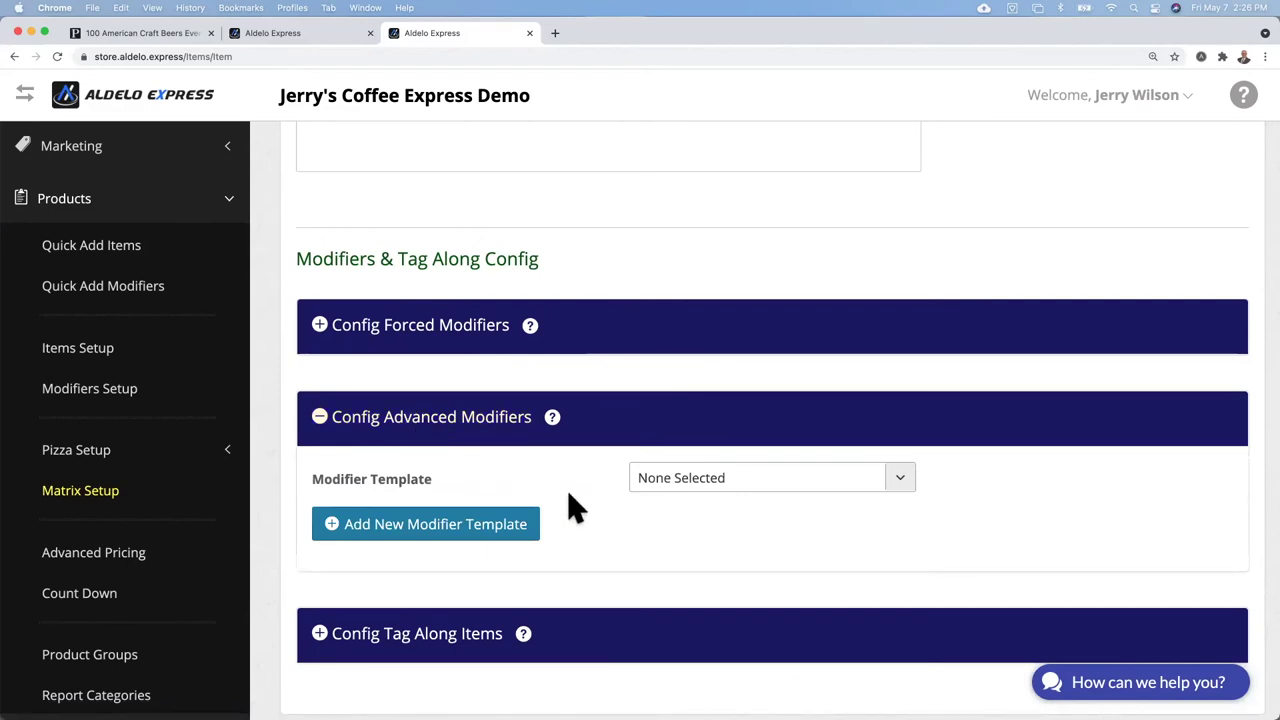
click(900, 482)
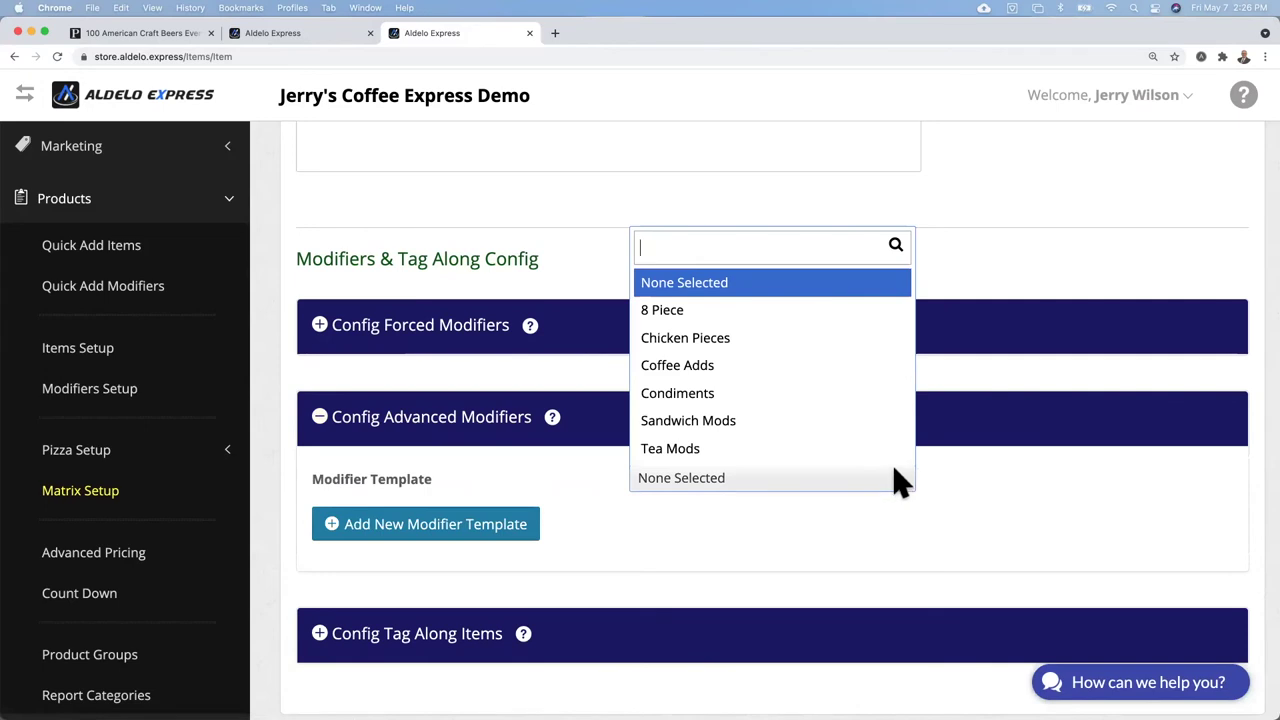
click(728, 398)
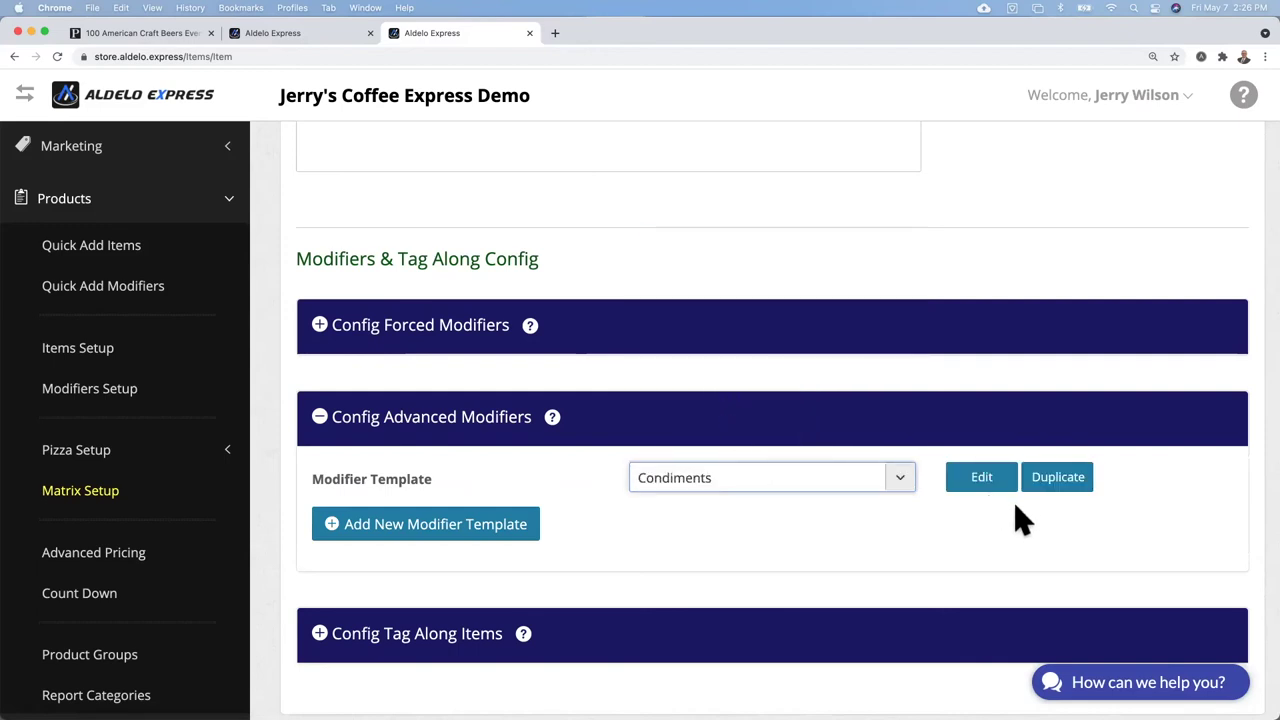
click(978, 490)
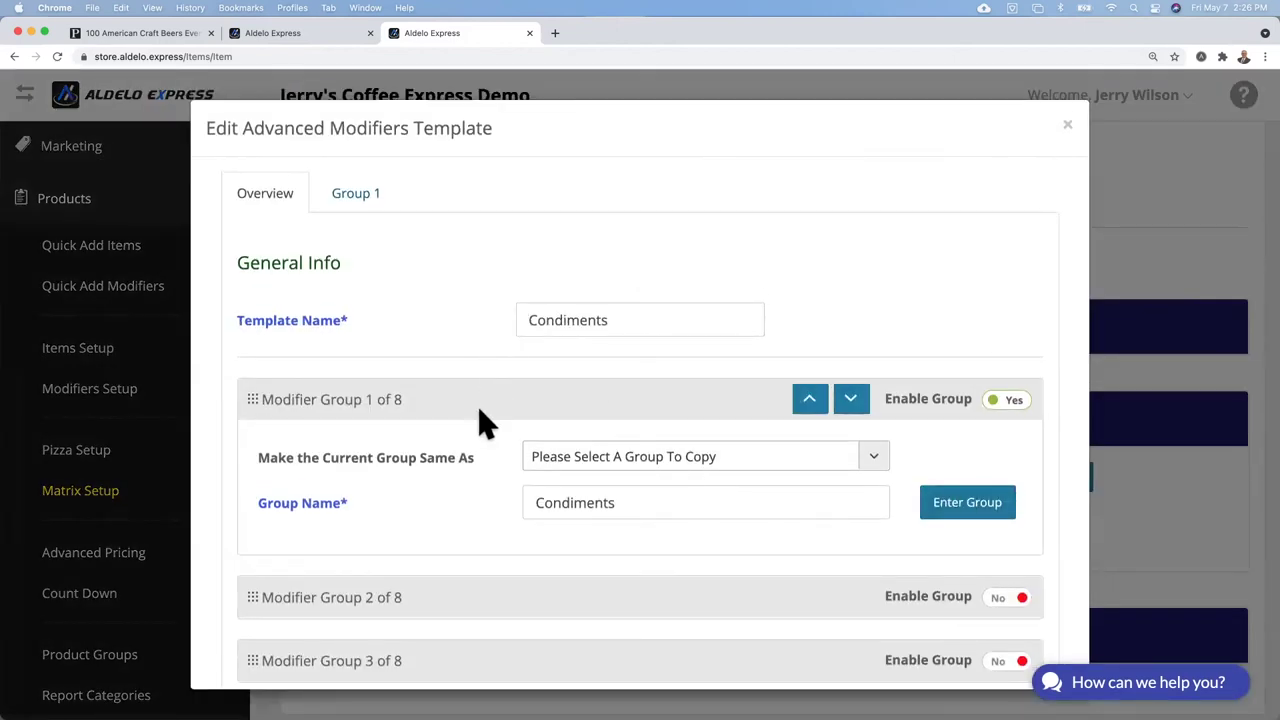
scroll(495, 453, down, 1)
scroll(490, 450, down, 3)
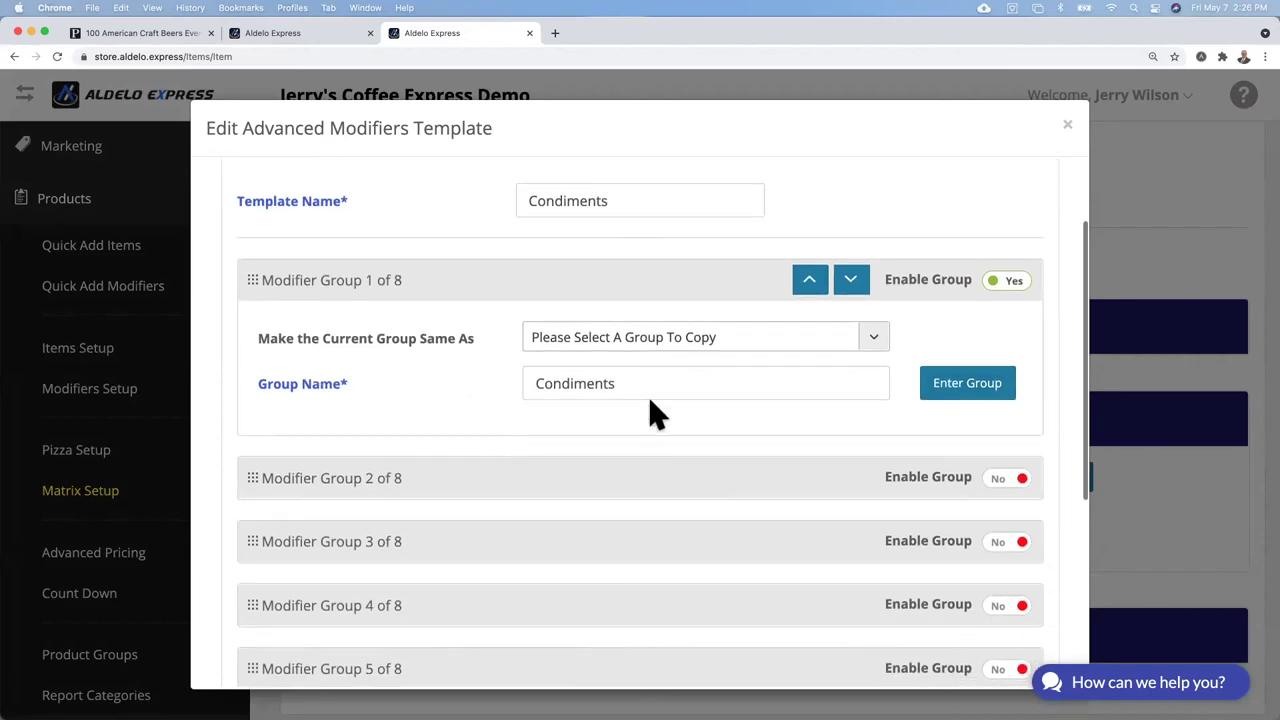
In the Condiments group, start a new modifier with Mustard as its base modifier
click(982, 390)
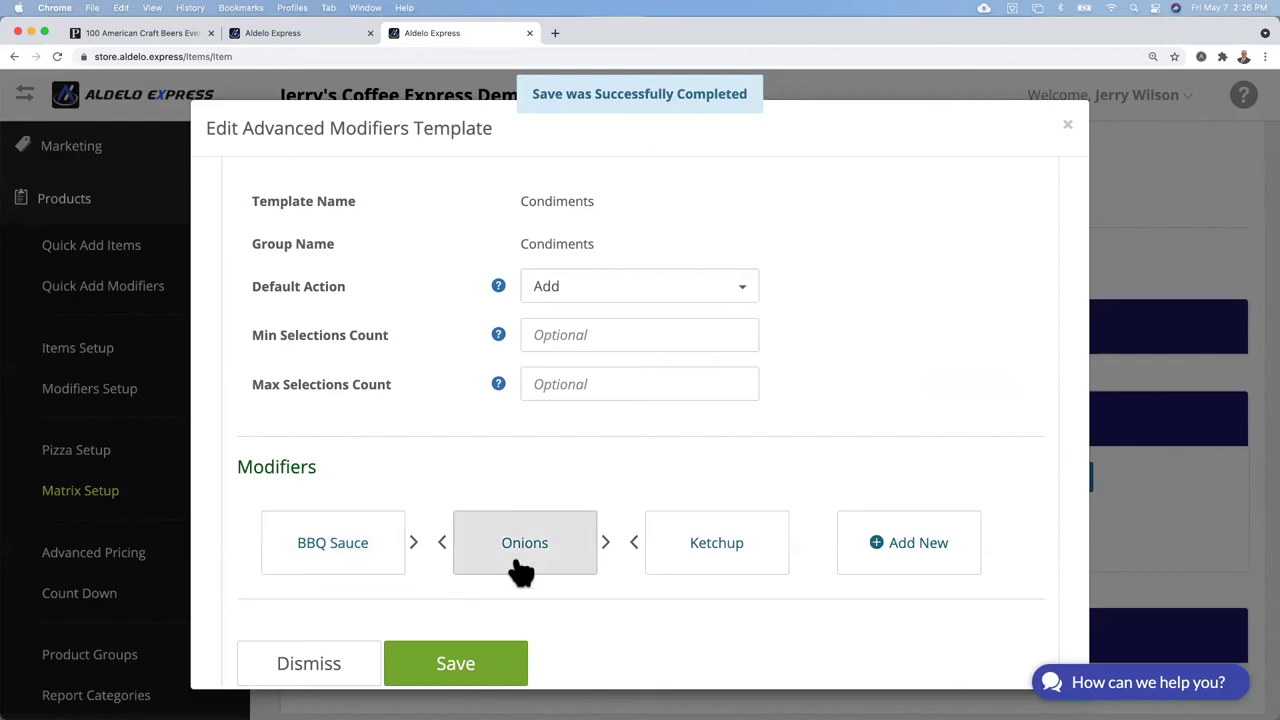
click(918, 548)
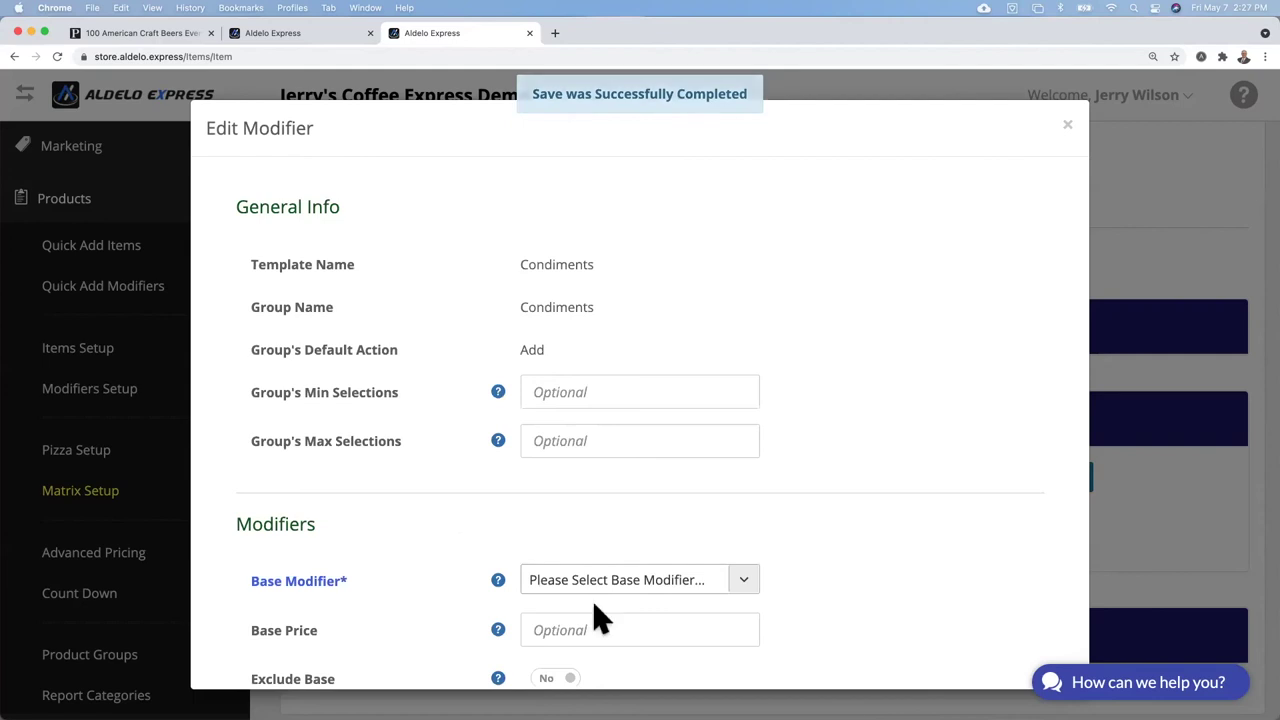
click(745, 585)
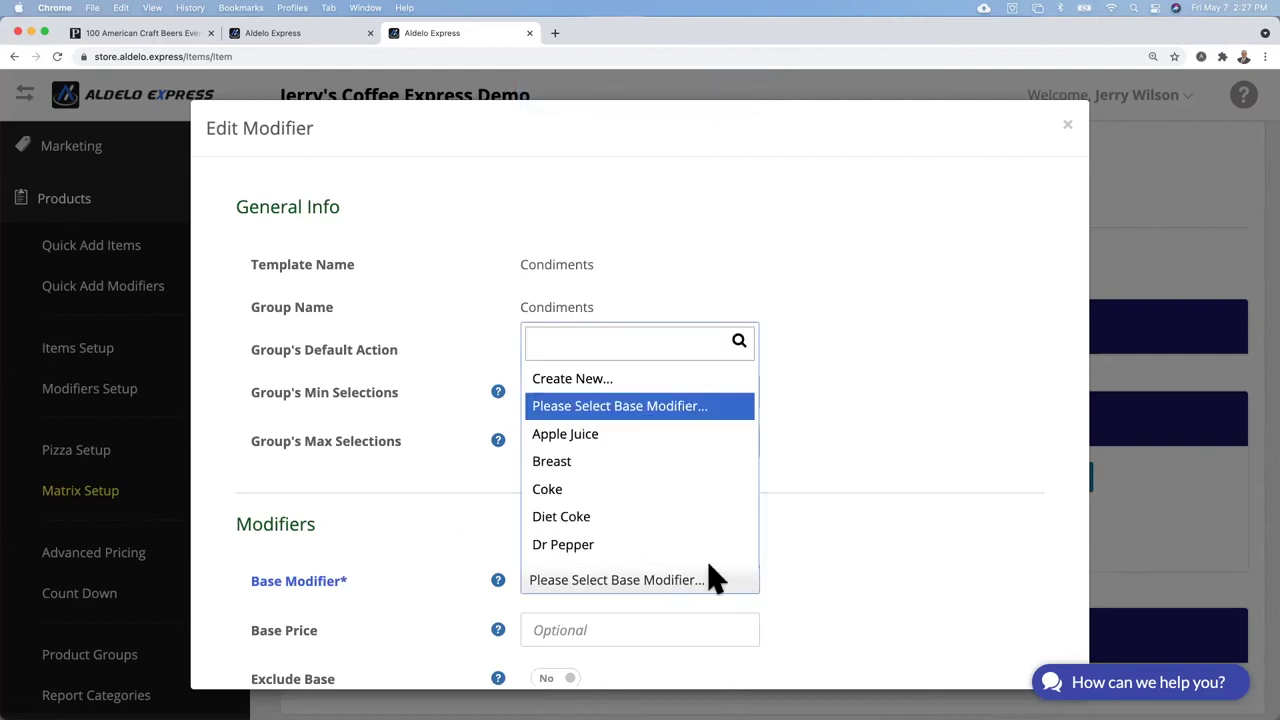
scroll(690, 555, down, 1)
scroll(637, 531, down, 3)
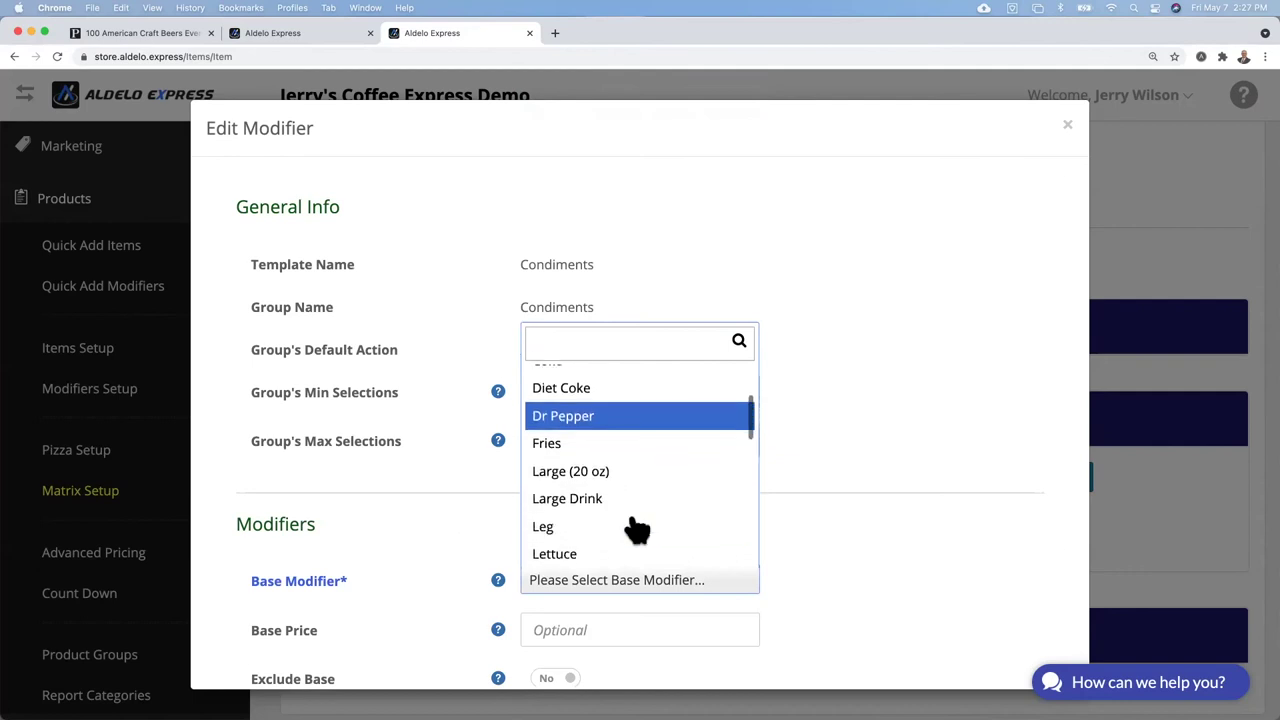
scroll(637, 531, down, 2)
scroll(637, 531, down, 2)
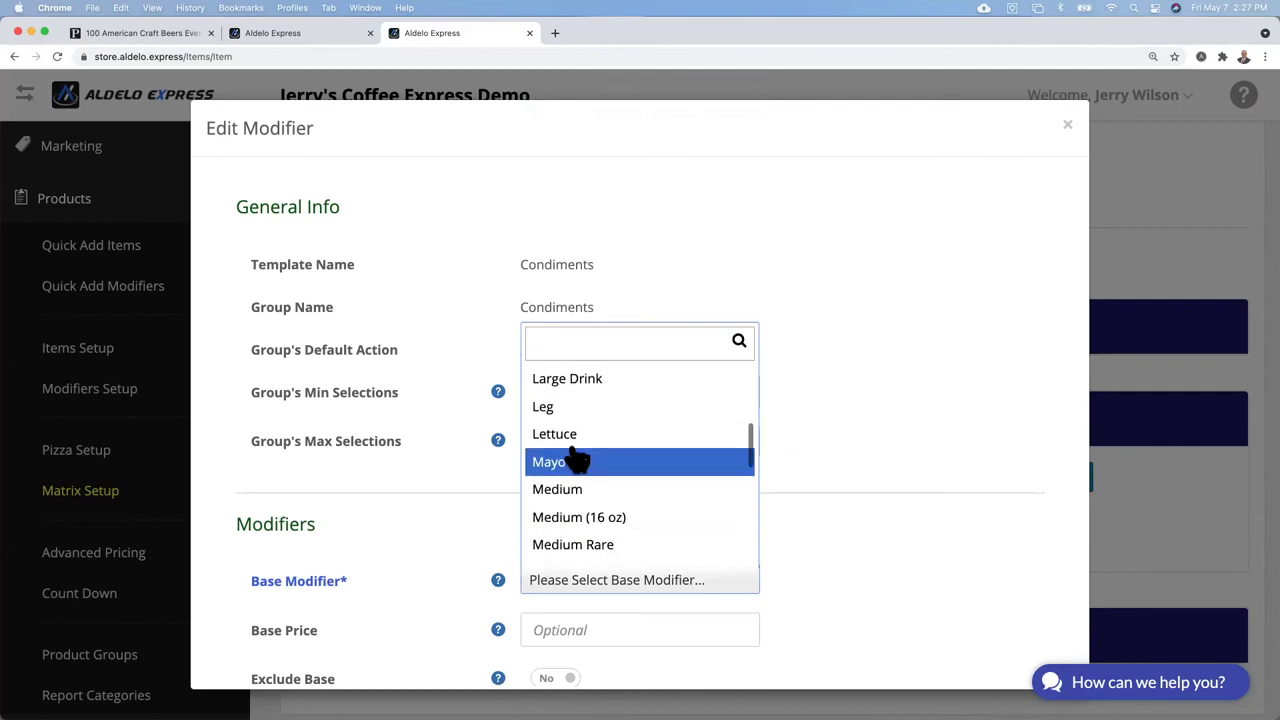
scroll(585, 487, down, 5)
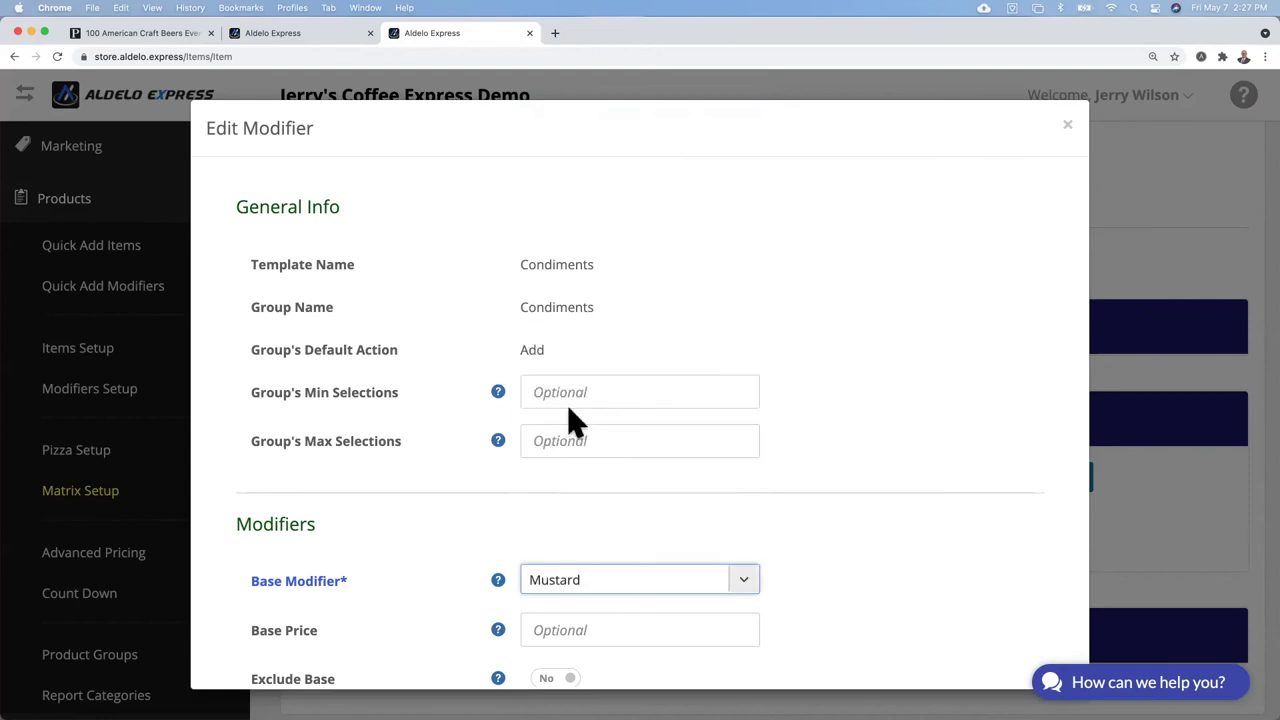
scroll(444, 605, down, 7)
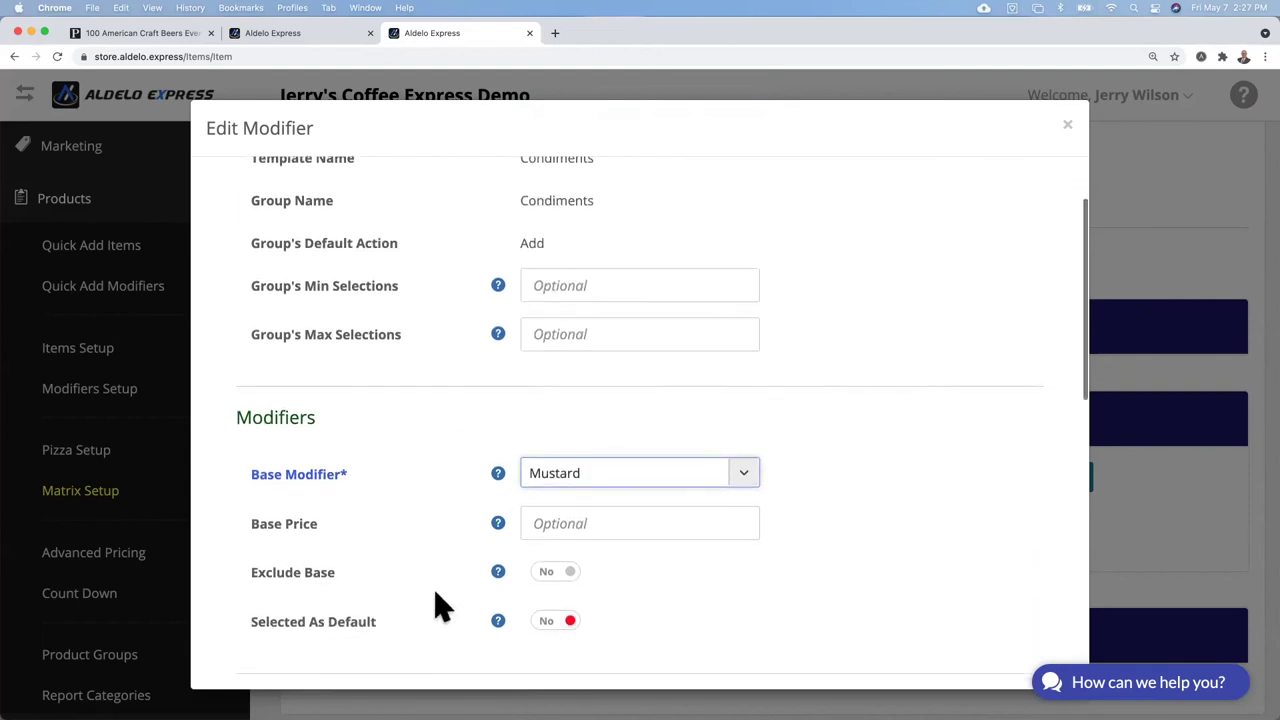
scroll(440, 605, down, 4)
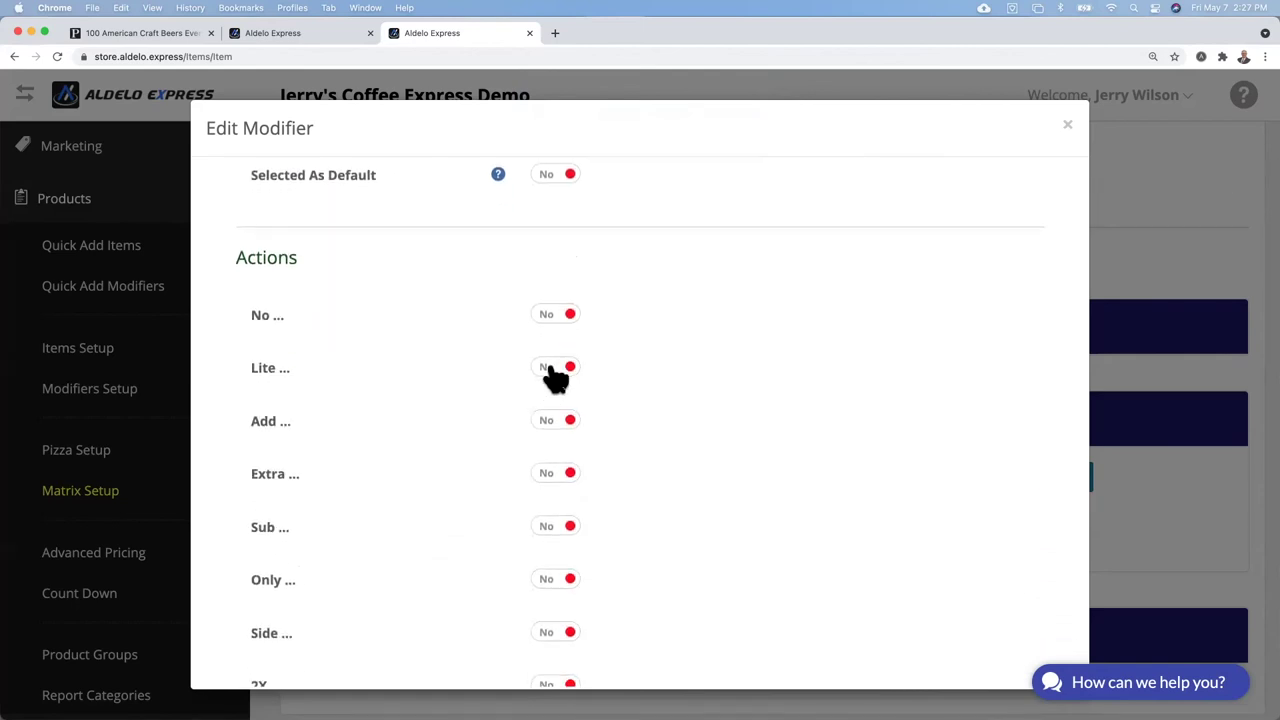
Allow Lite, Add, Extra, Only, Side, 2X and 3X for Mustard and save it
click(550, 370)
click(550, 422)
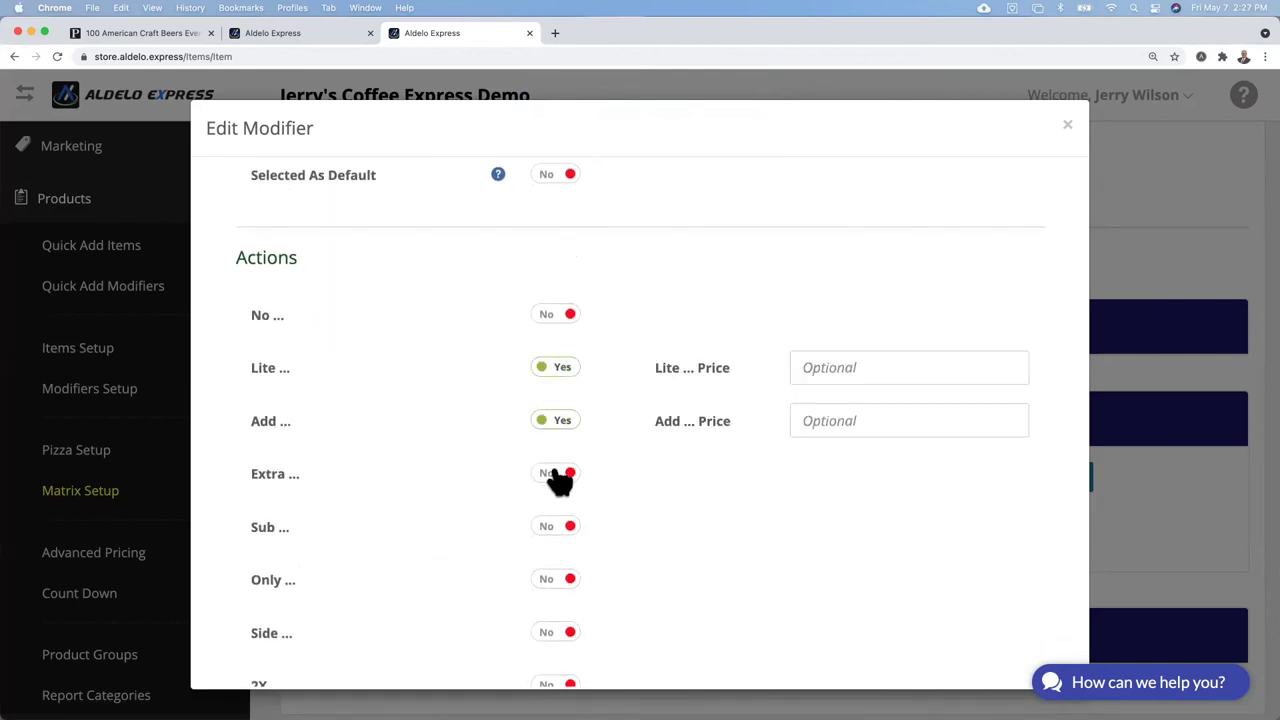
click(558, 478)
click(556, 583)
scroll(514, 591, down, 3)
click(553, 510)
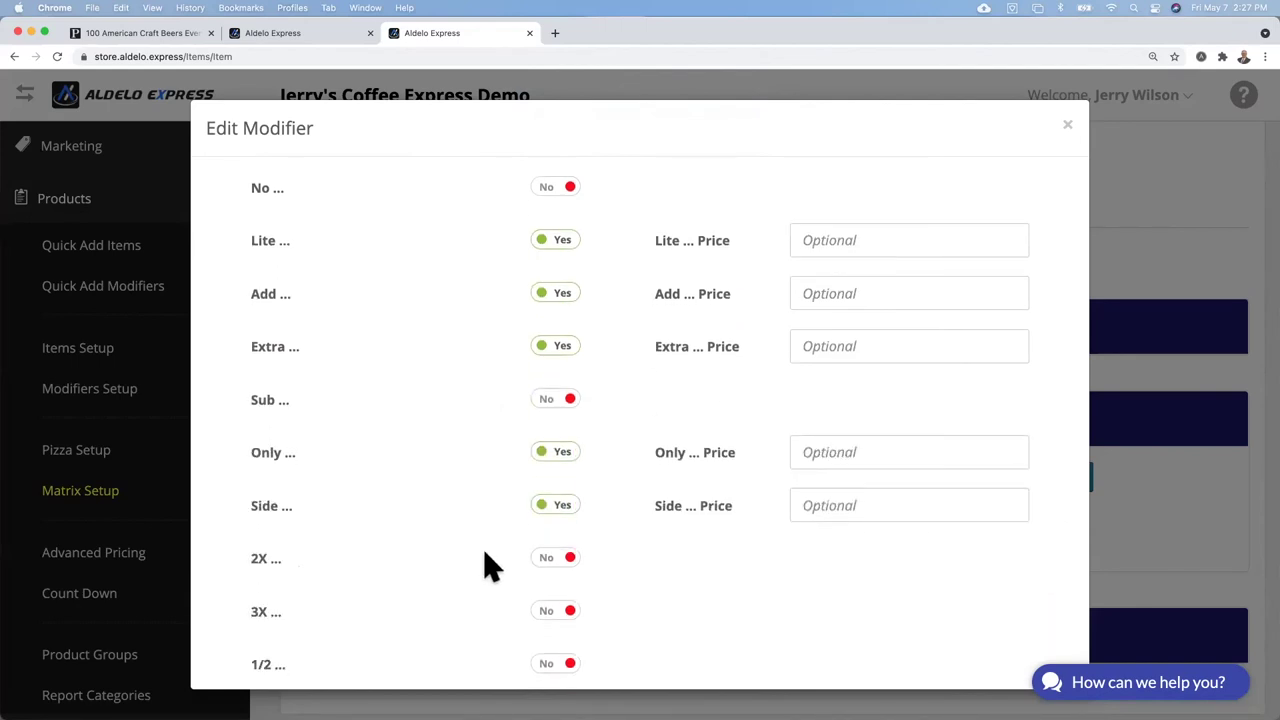
scroll(500, 565, down, 2)
click(556, 476)
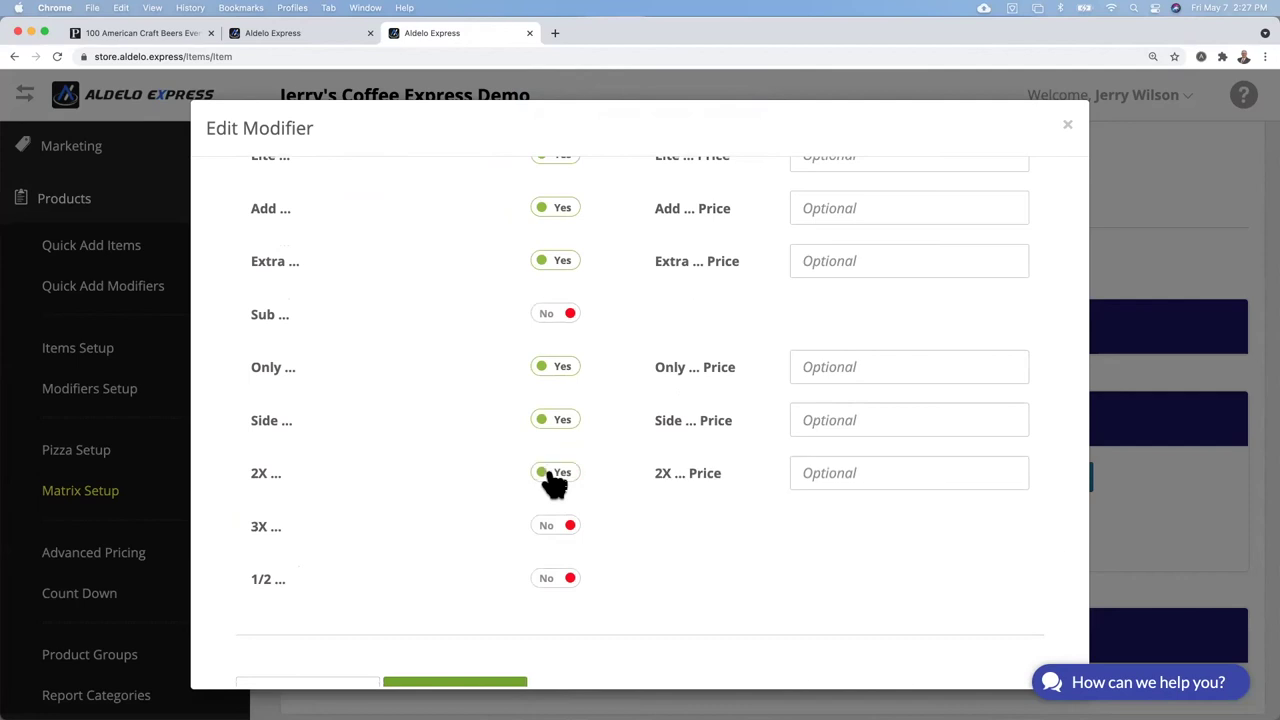
click(553, 530)
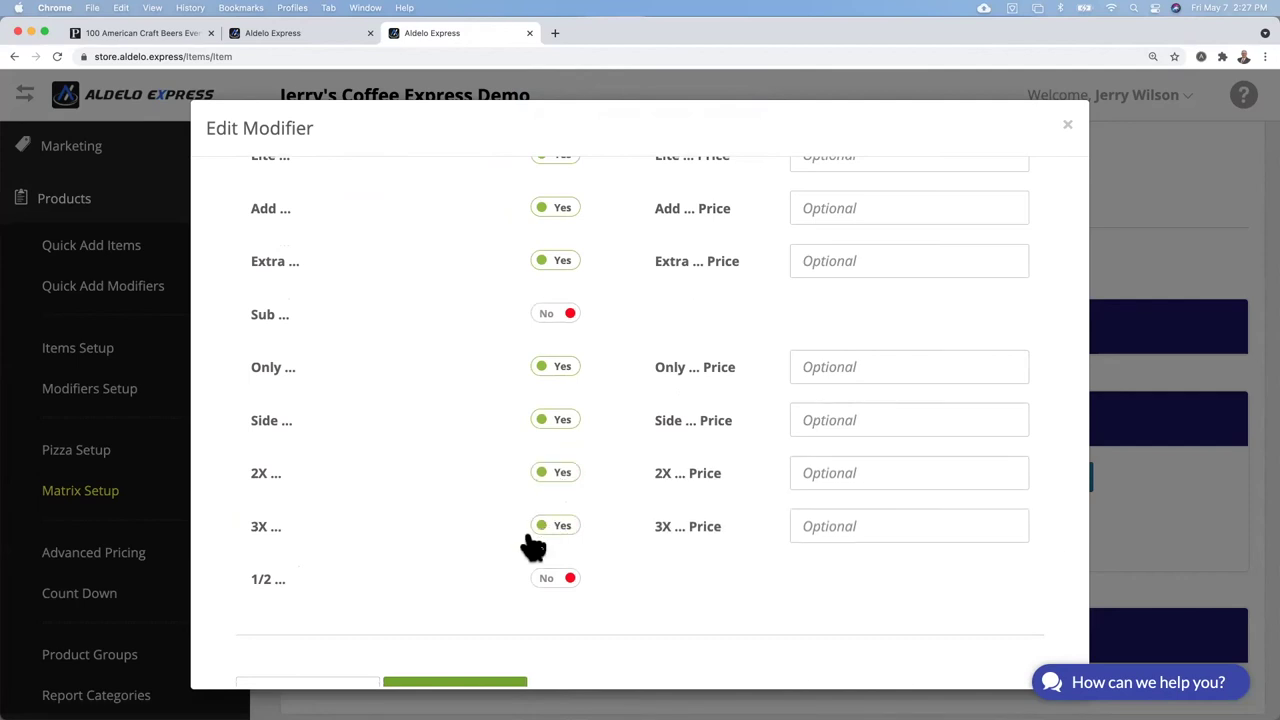
scroll(466, 609, down, 2)
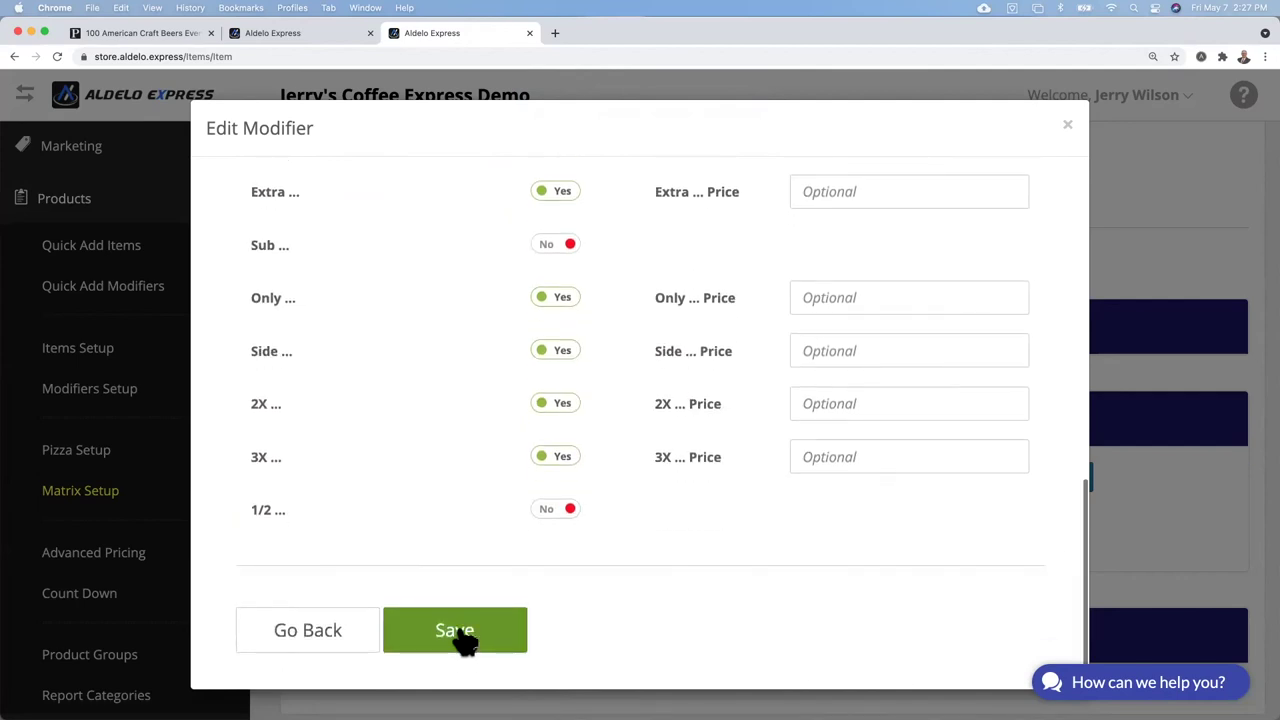
click(464, 632)
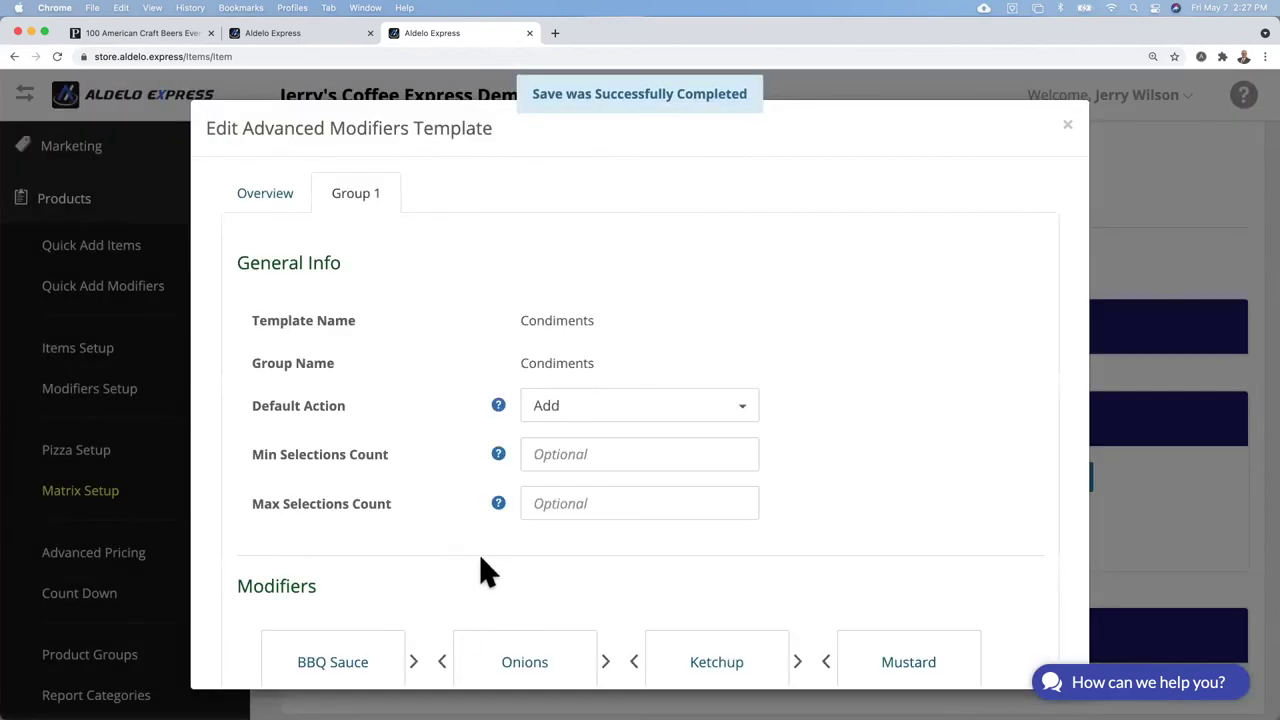
Add another Condiments modifier with Mayo as its base modifier
scroll(790, 560, down, 3)
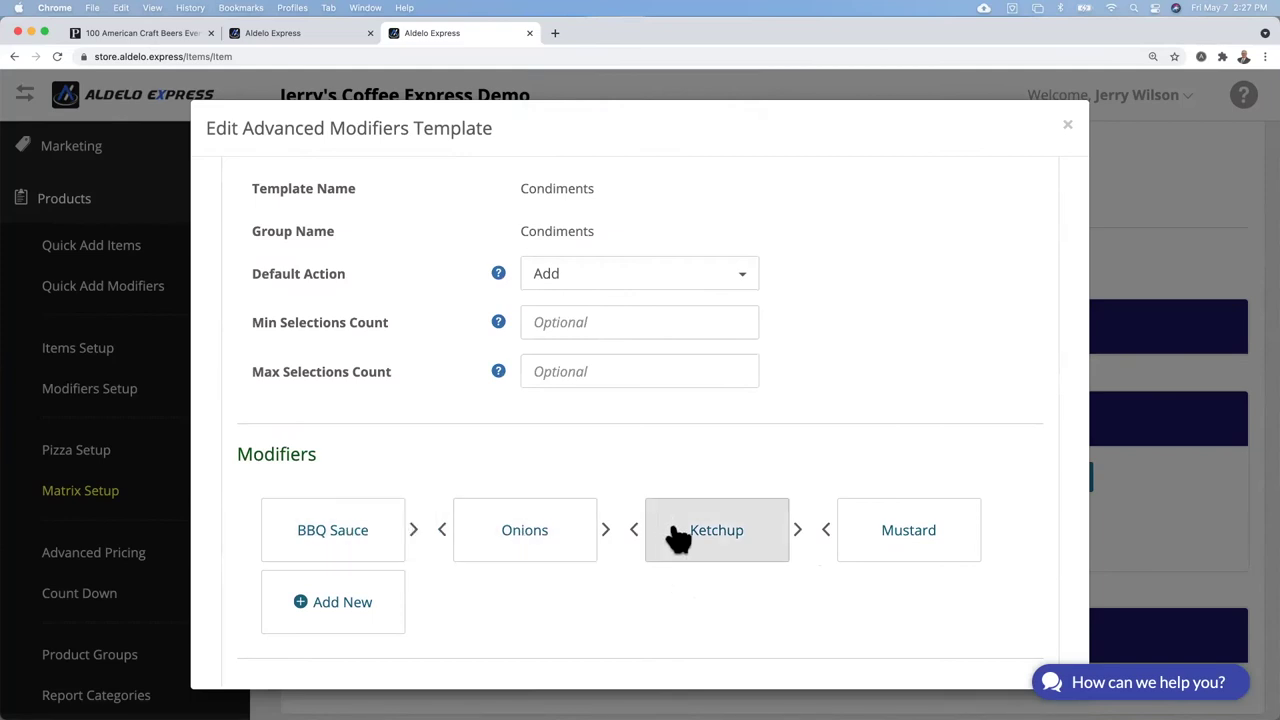
click(352, 605)
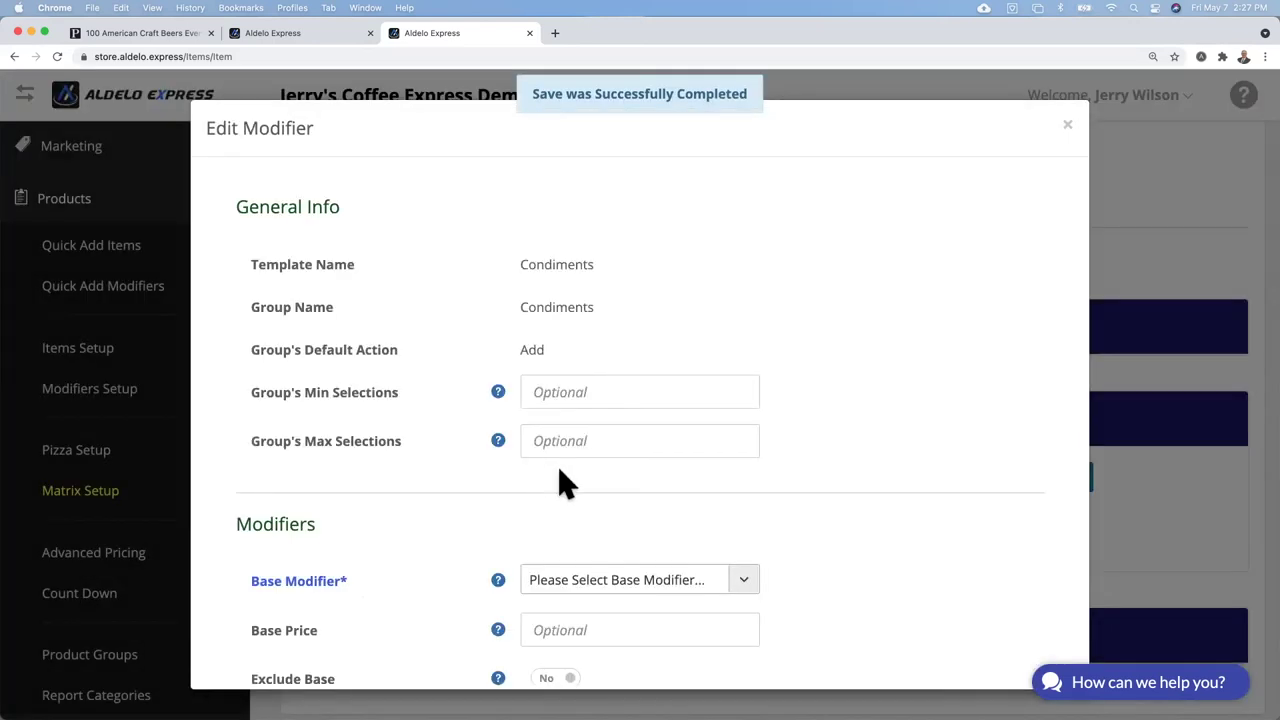
click(737, 583)
scroll(655, 533, down, 5)
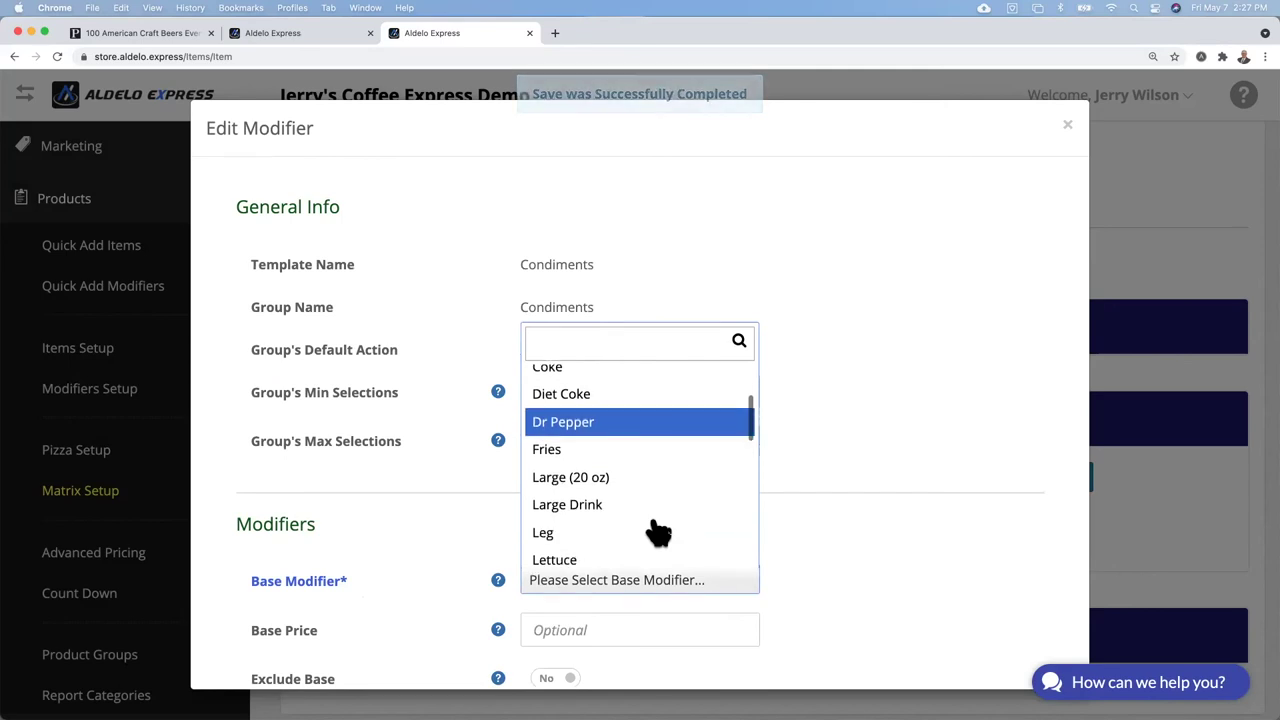
click(560, 473)
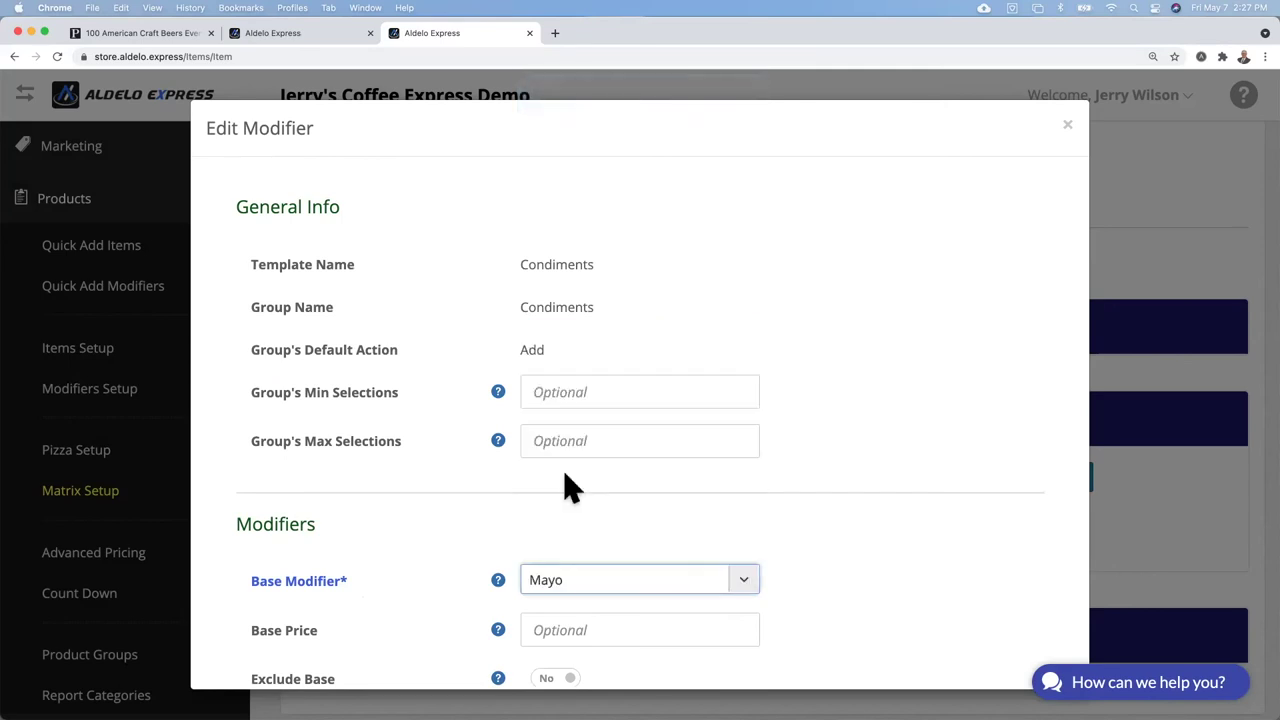
scroll(848, 528, down, 8)
scroll(828, 525, down, 3)
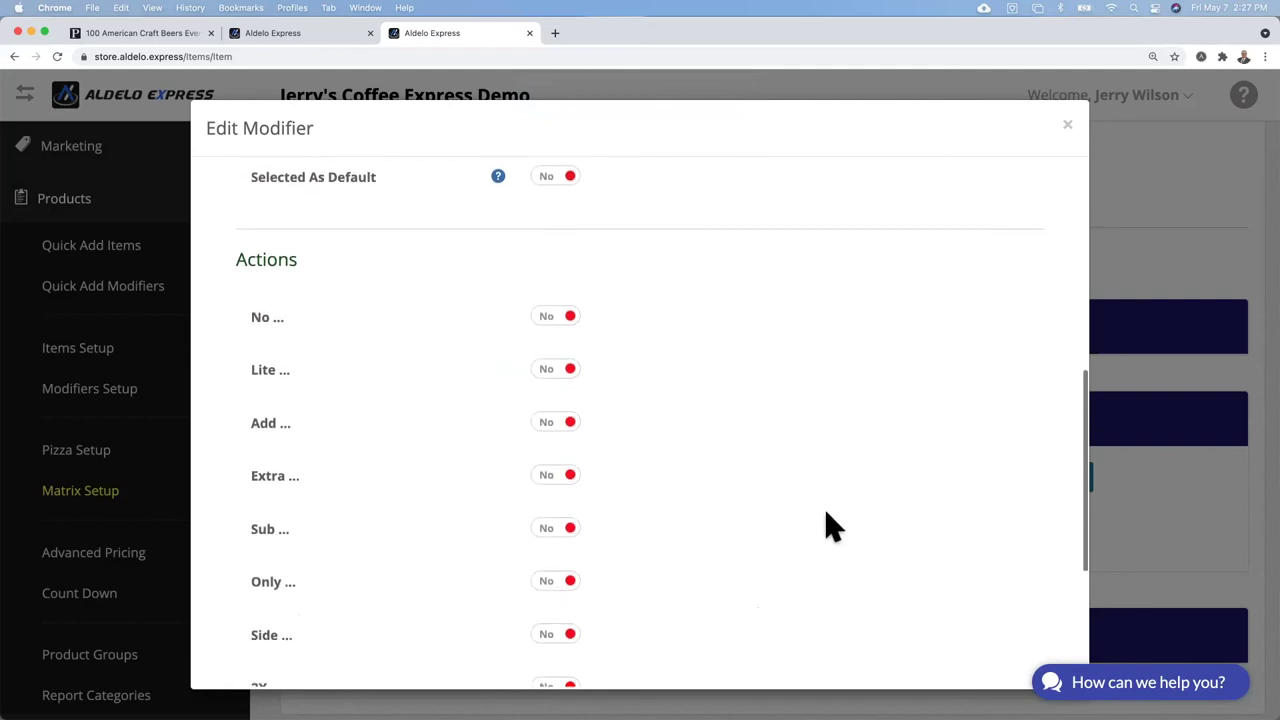
Allow Lite, Add, Extra, Only, Side, 2X and 3X for Mayo and save it
click(549, 372)
click(549, 424)
click(551, 477)
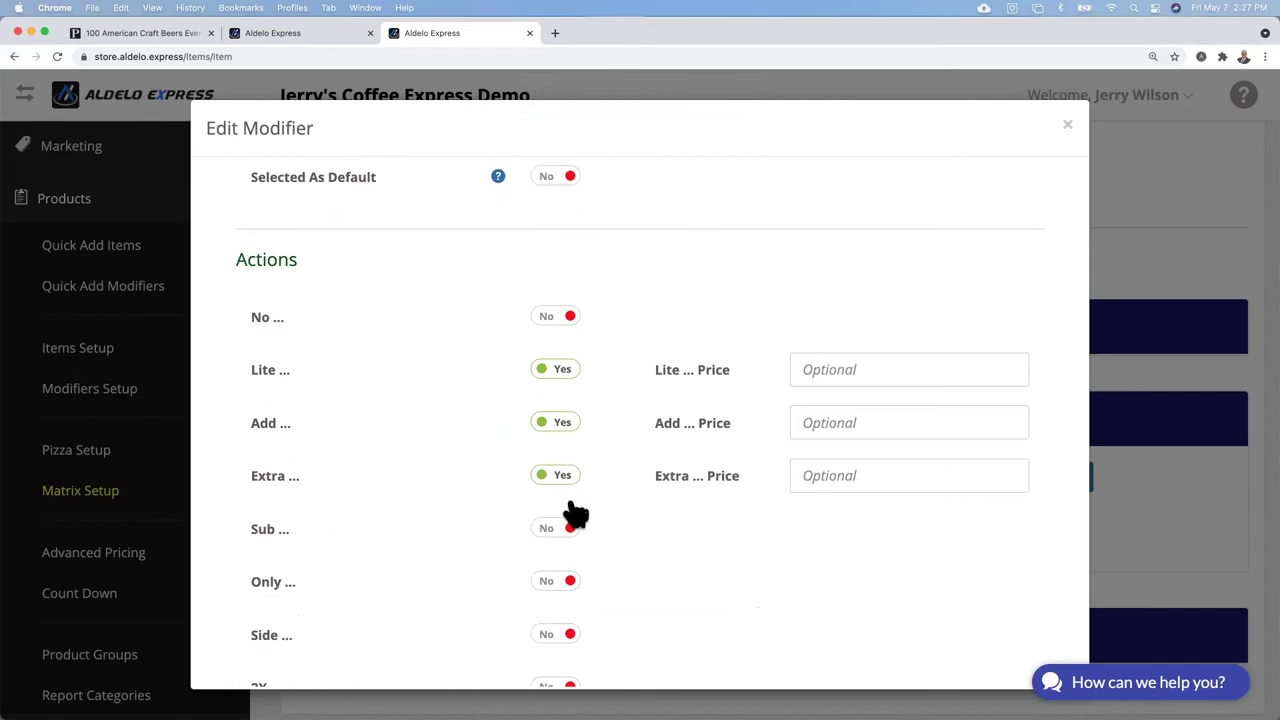
scroll(625, 512, down, 2)
click(545, 485)
scroll(530, 428, down, 3)
click(545, 404)
click(550, 458)
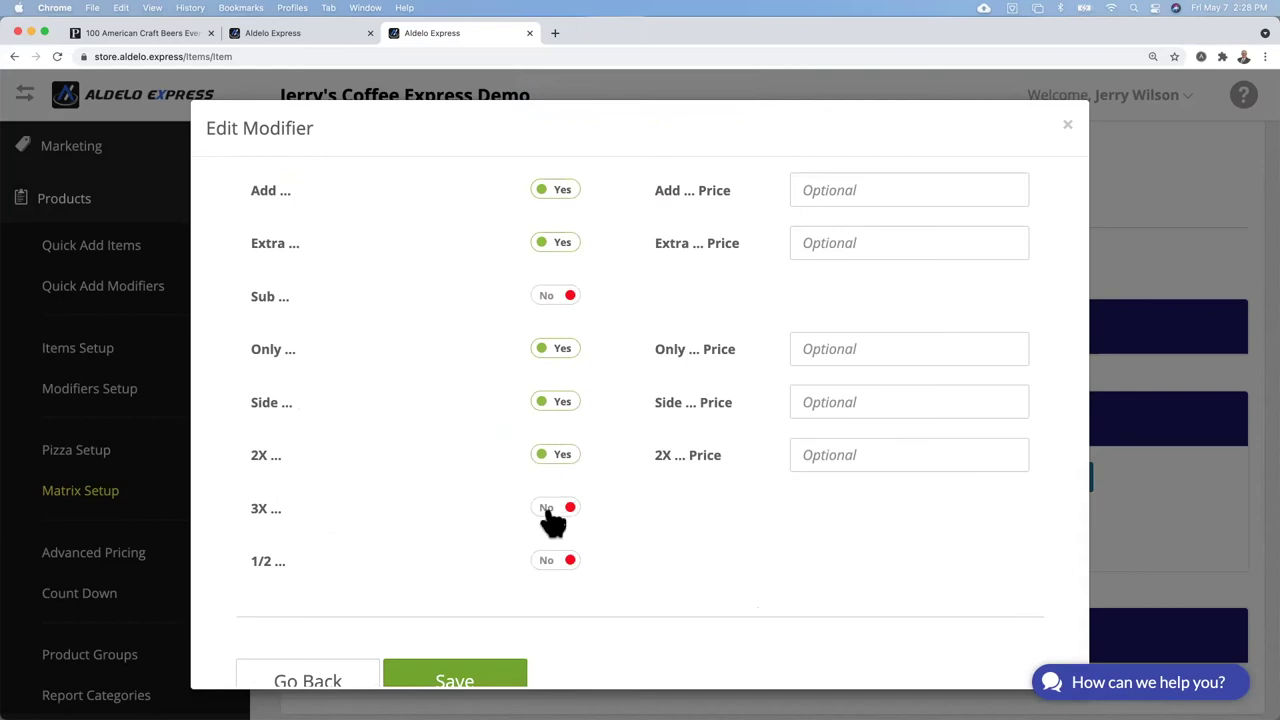
click(545, 512)
click(480, 678)
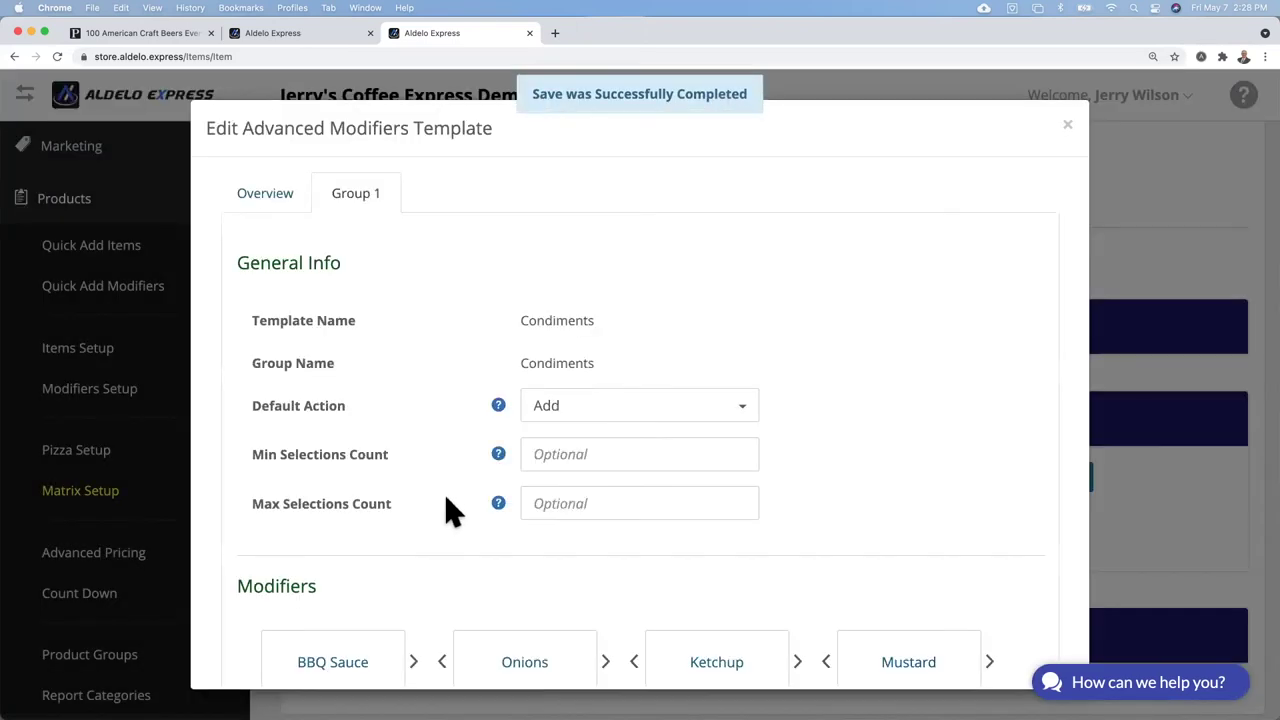
Save the Condiments template and the Sub Sand item's modifier settings, returning to the Matrix Items Builder
scroll(440, 505, down, 4)
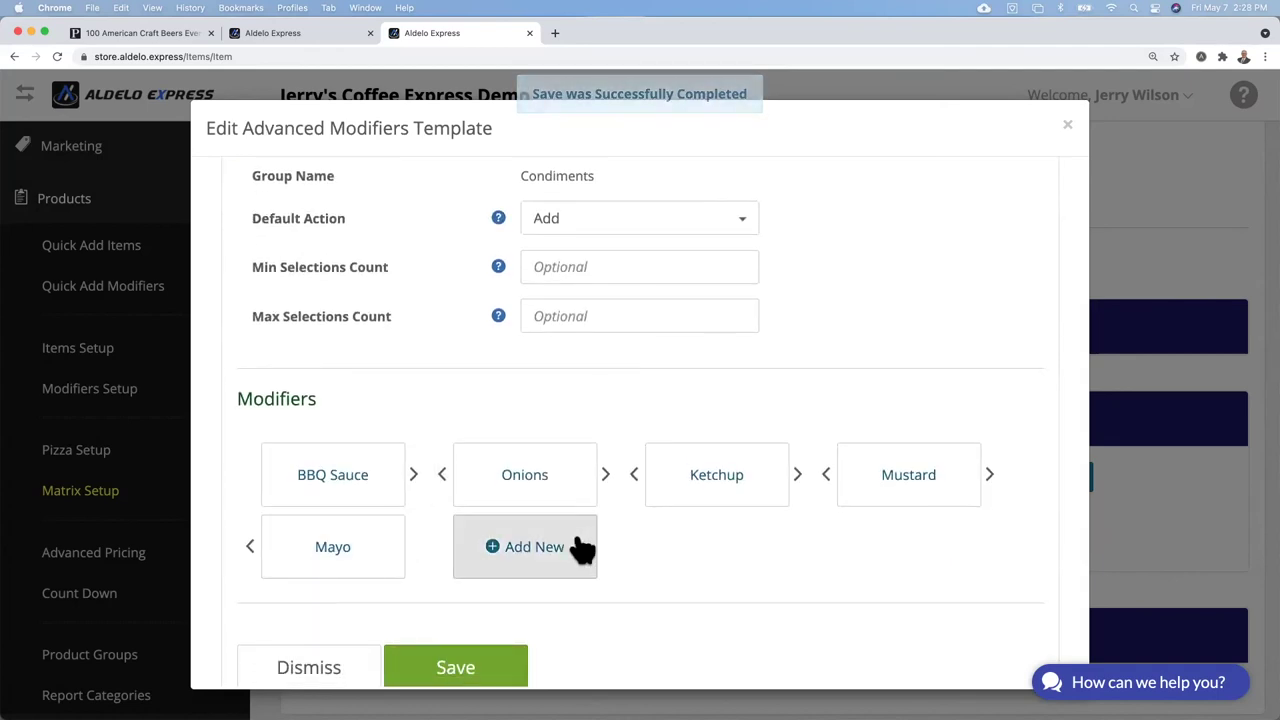
scroll(600, 600, down, 1)
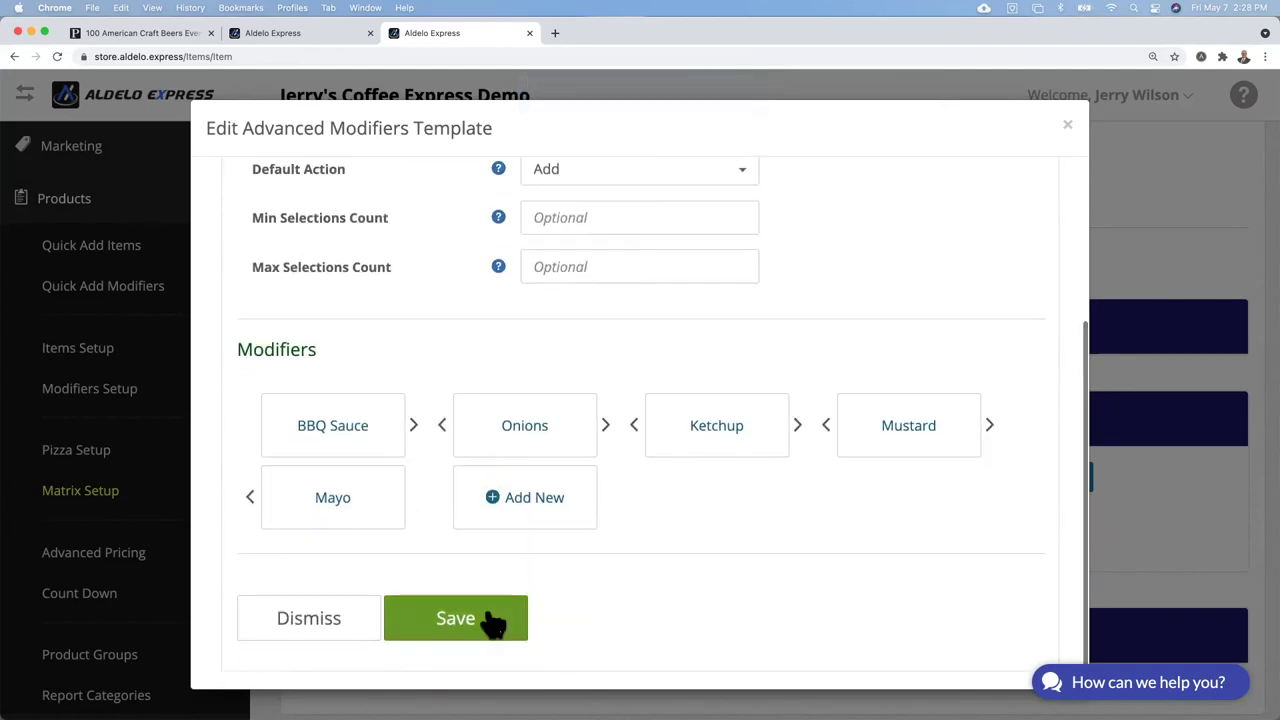
click(490, 618)
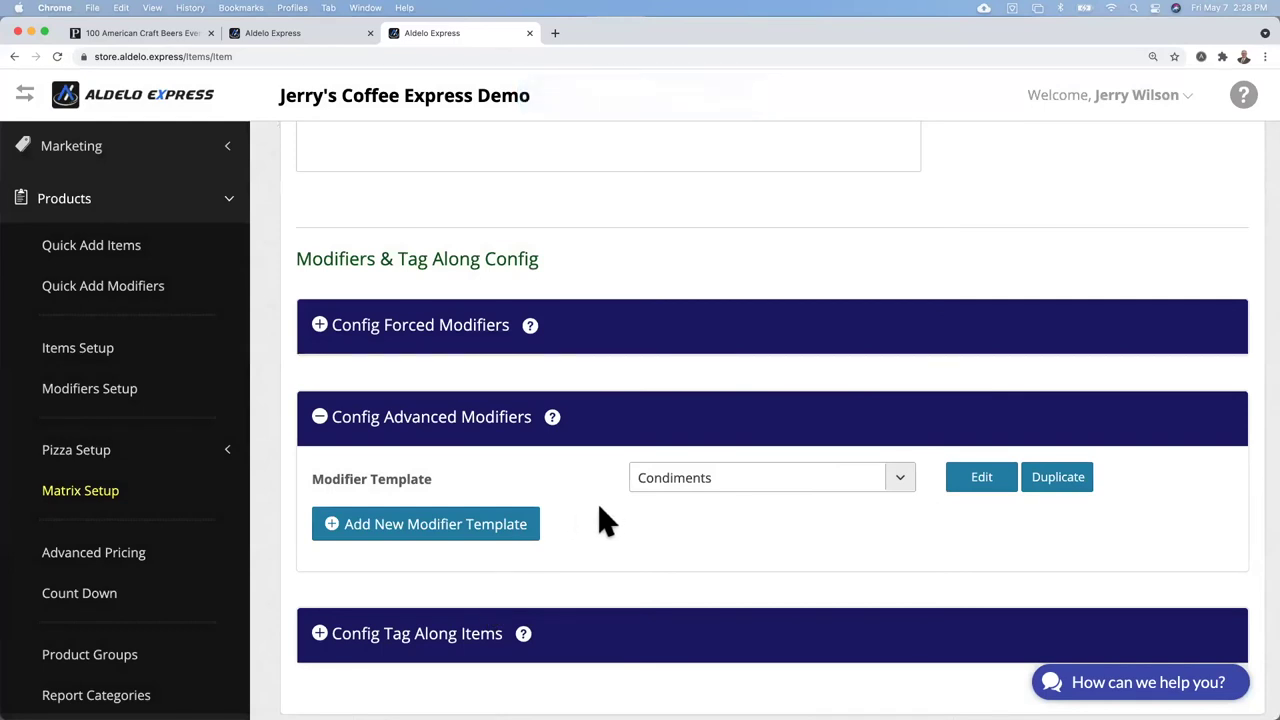
scroll(600, 520, down, 3)
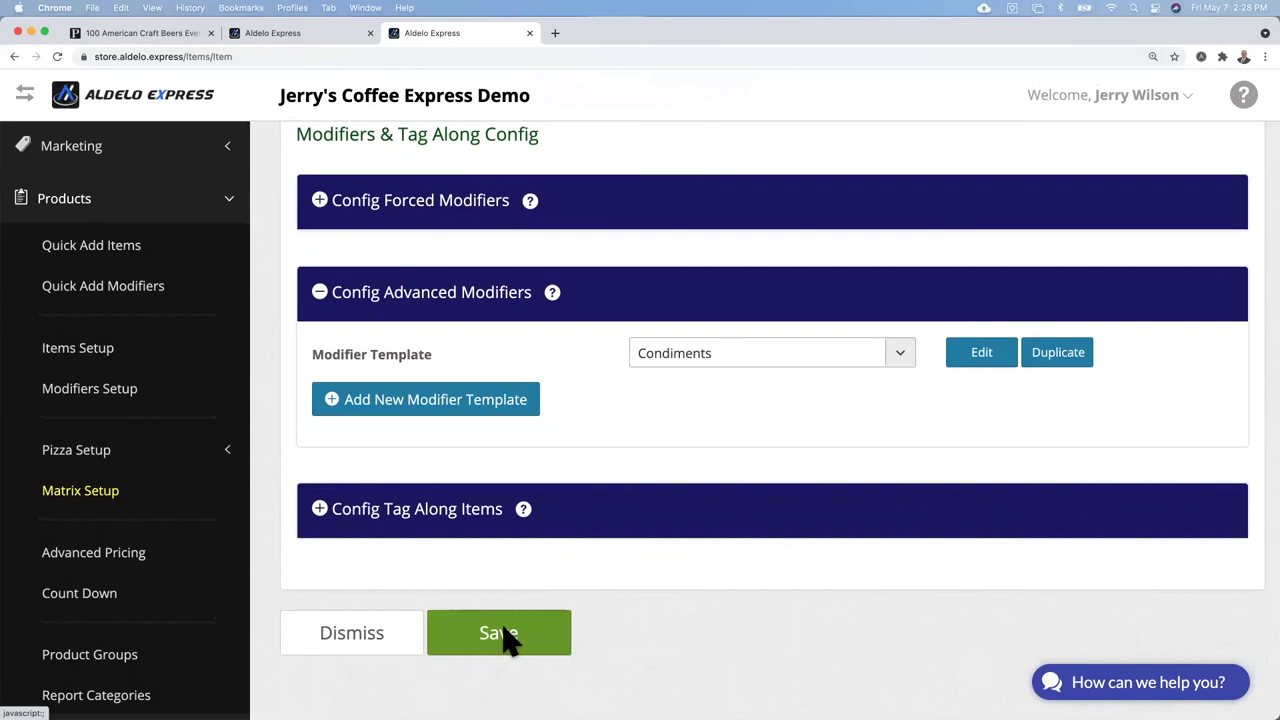
click(505, 640)
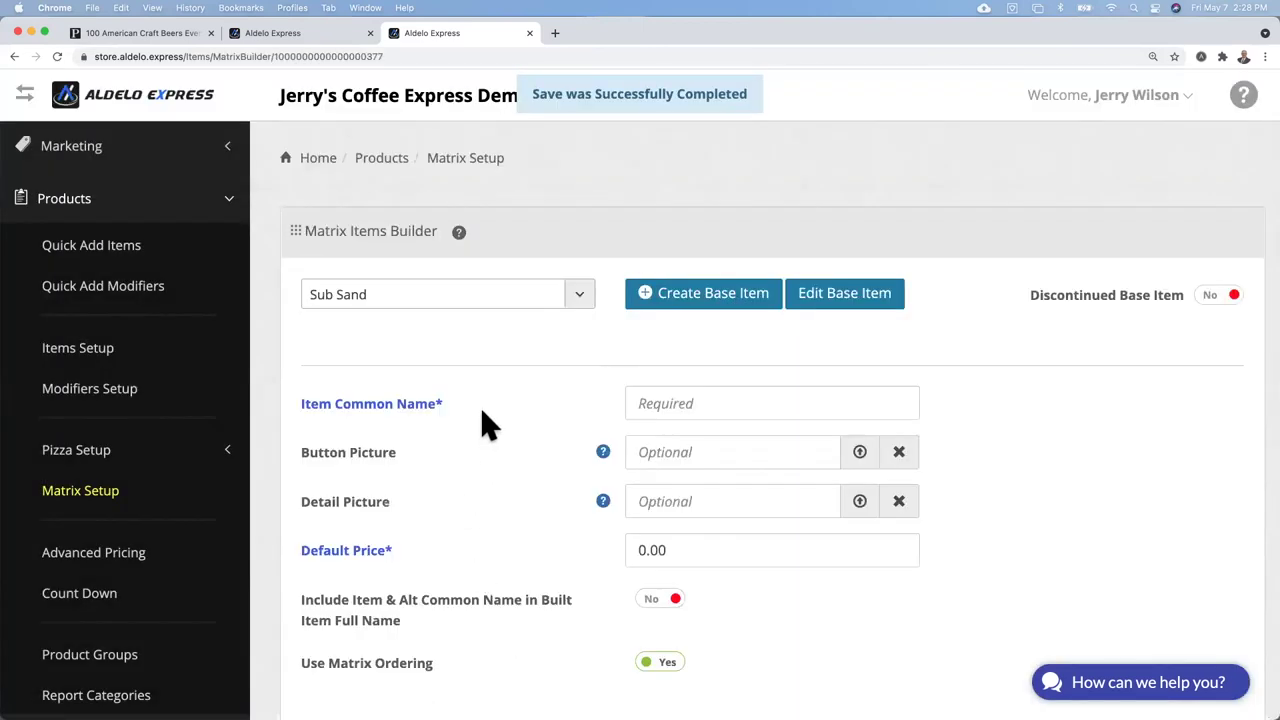
click(671, 404)
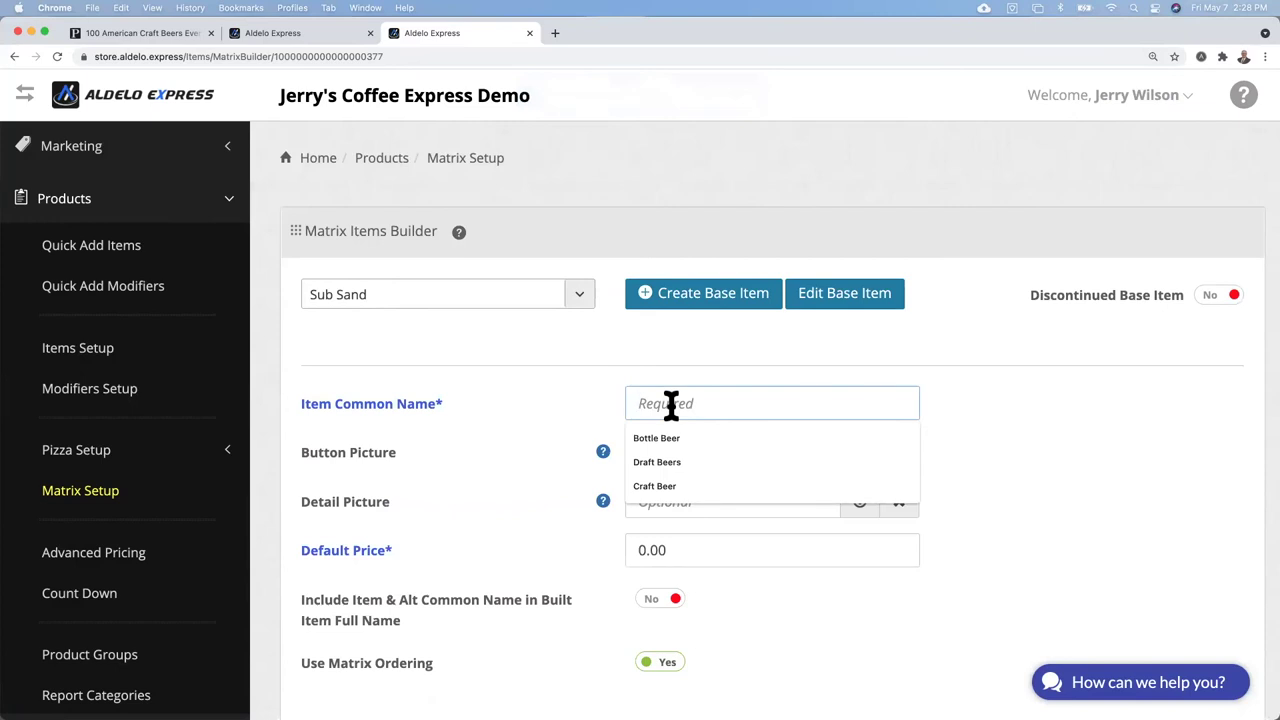
Enter 'Sandwiches' as the matrix item's common name
text(Sandd)
scroll(671, 404, down, 1)
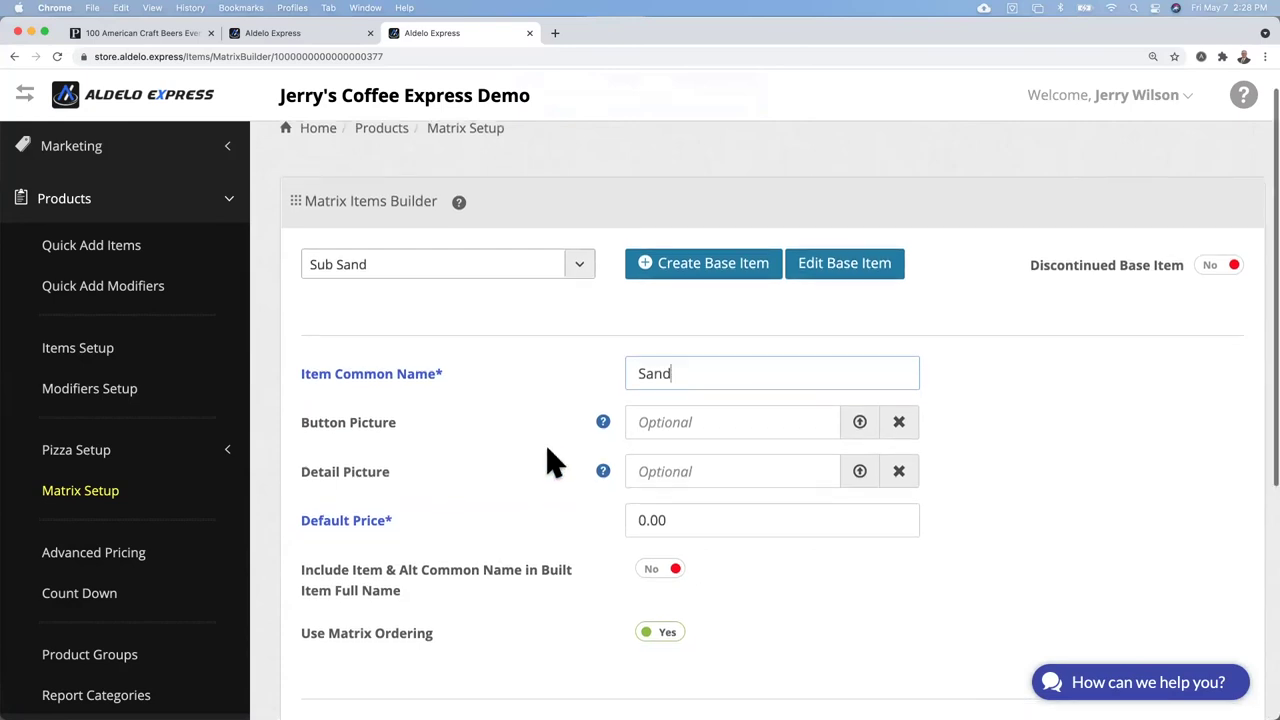
scroll(552, 458, down, 1)
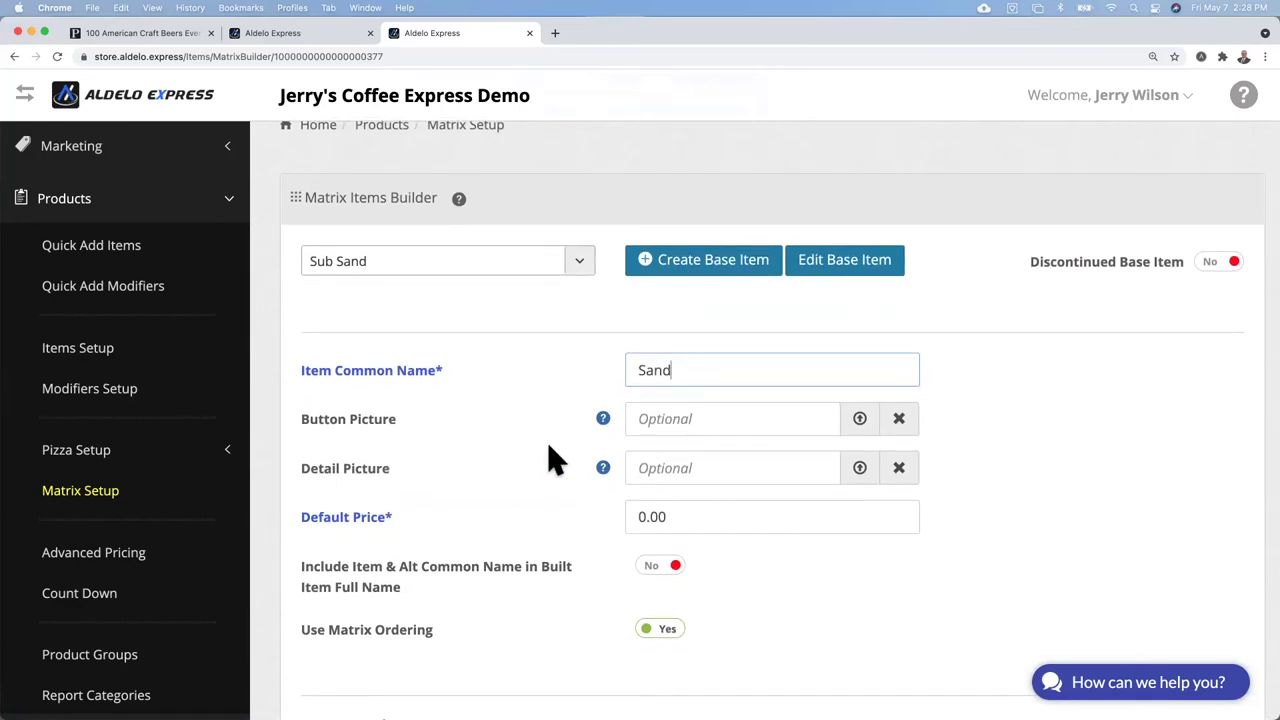
text(wiches)
scroll(478, 490, down, 5)
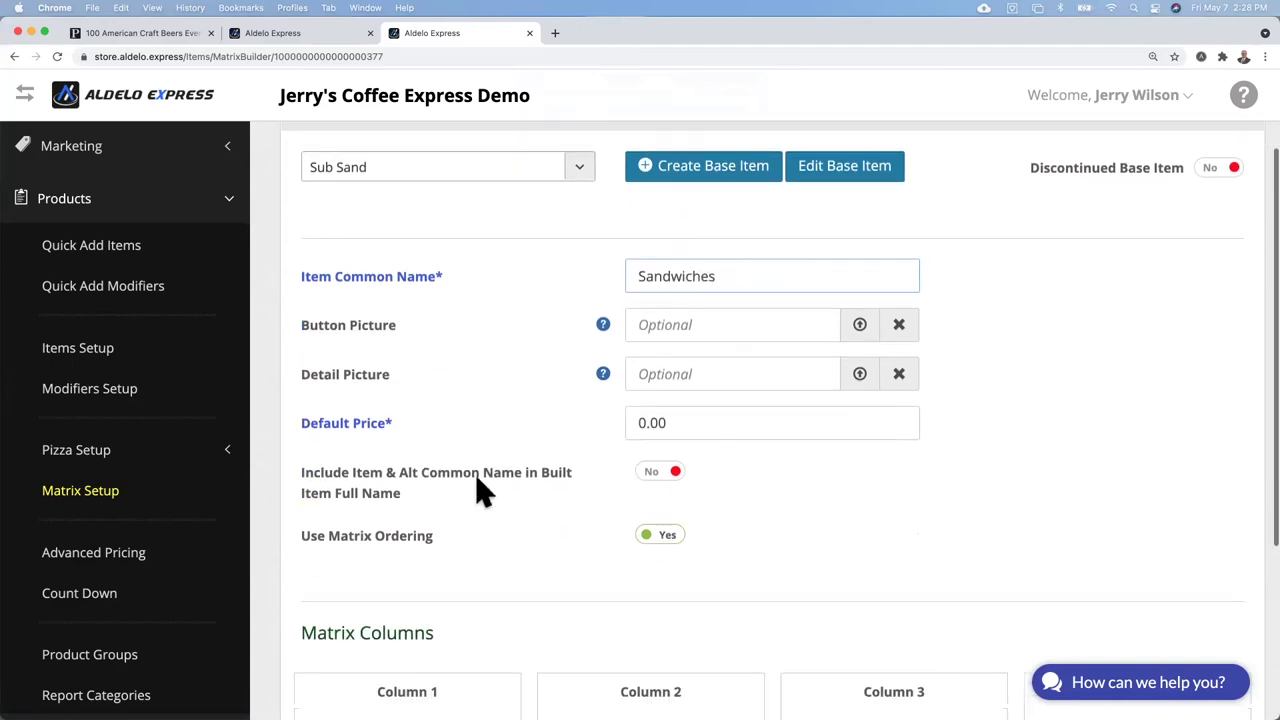
Try editing the Default Price, then restore it to 0.00
drag(676, 358, 586, 362)
click(631, 360)
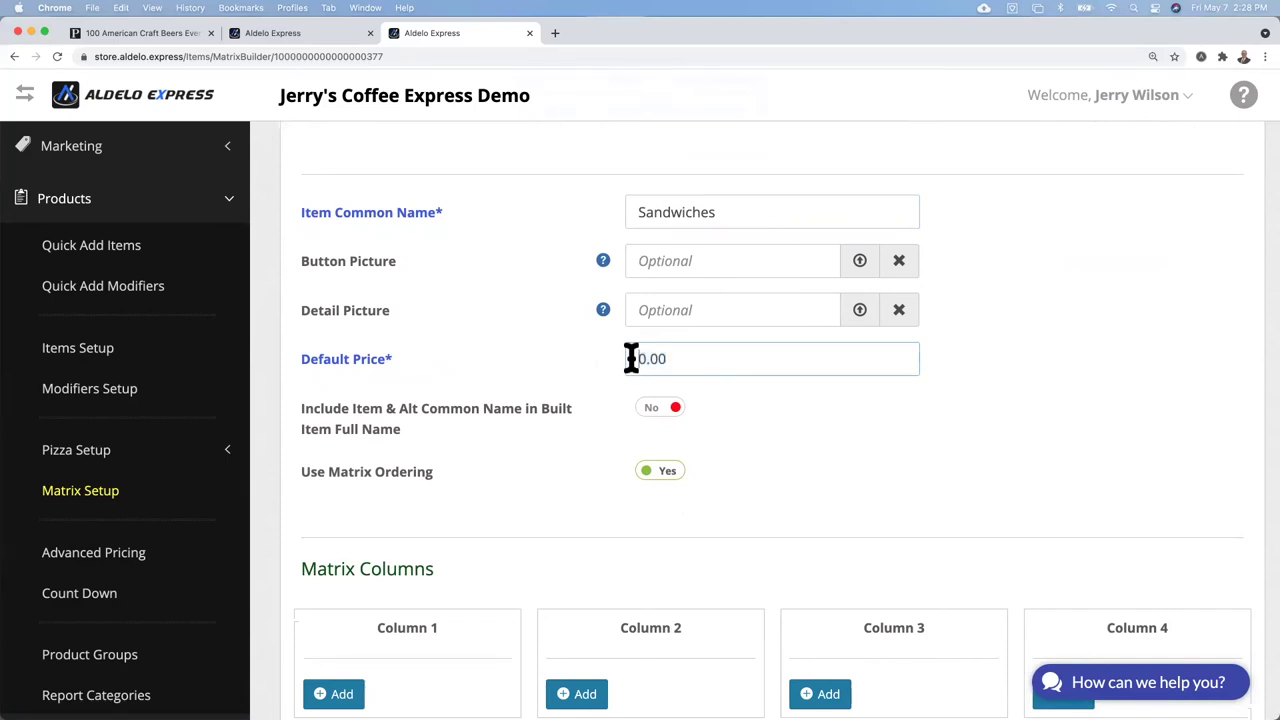
text(5.9)
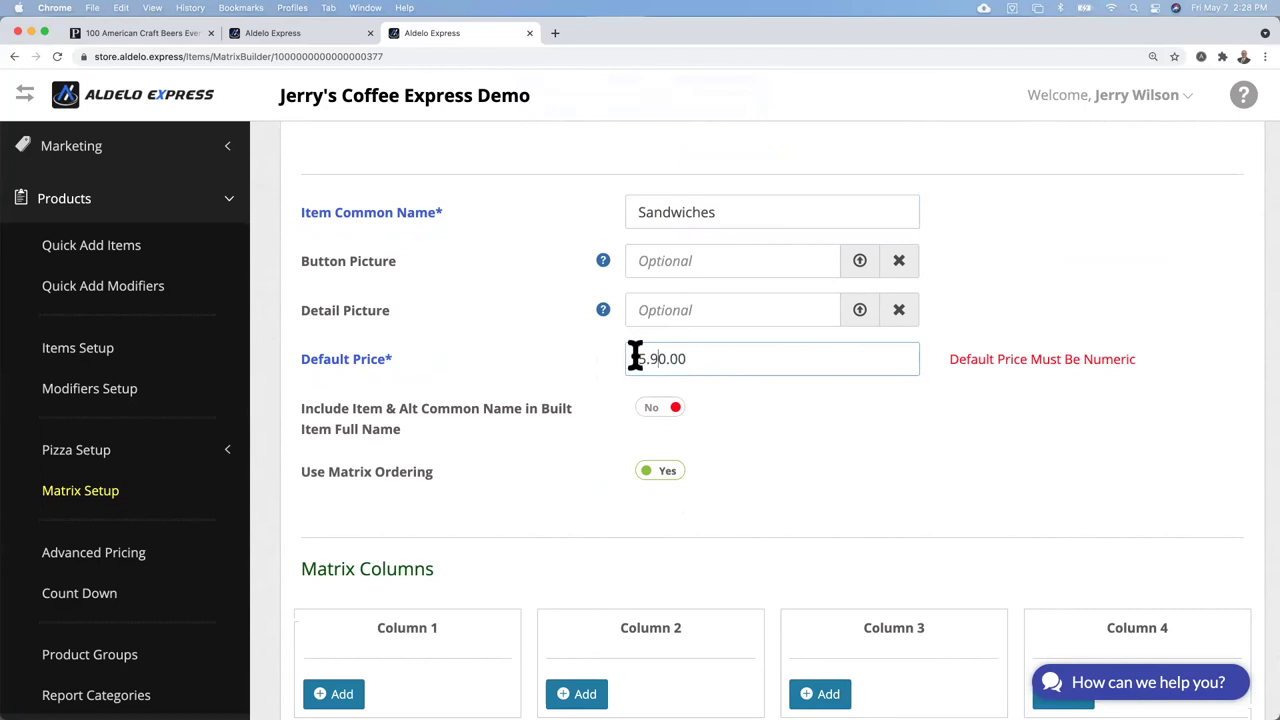
key(BackSpace)
key(BackSpace)
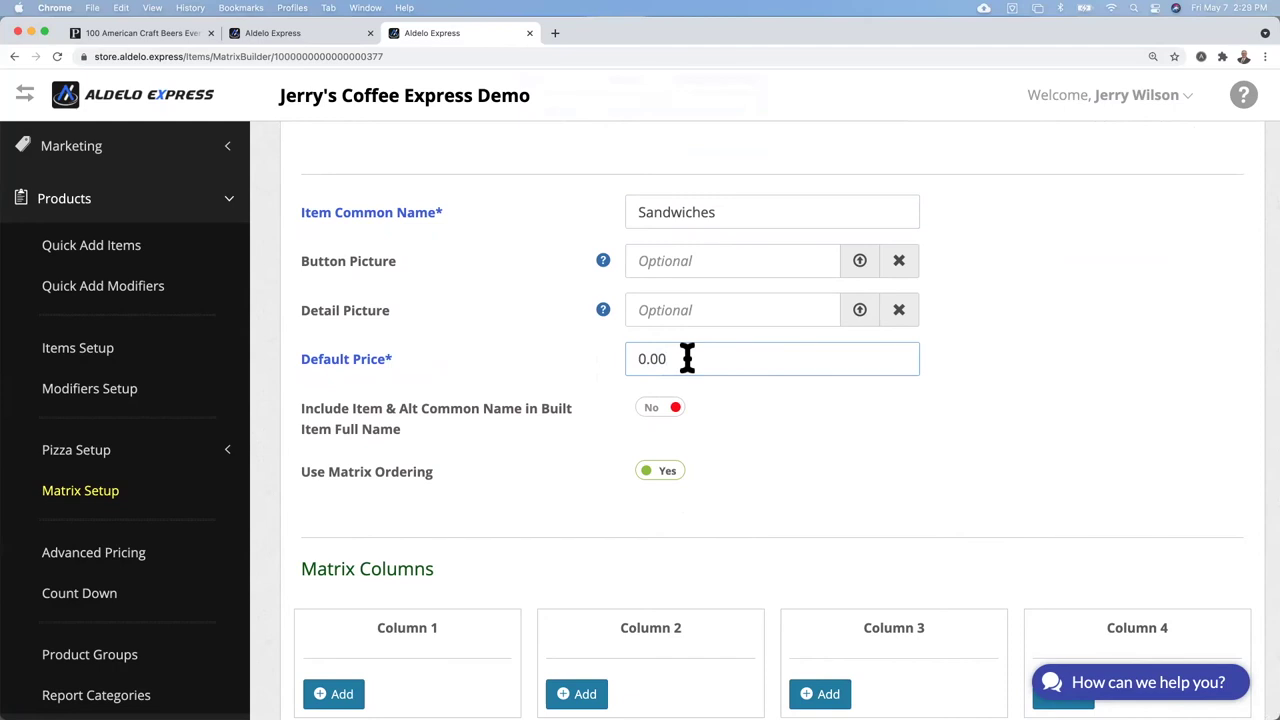
scroll(514, 466, up, 1)
scroll(428, 677, down, 3)
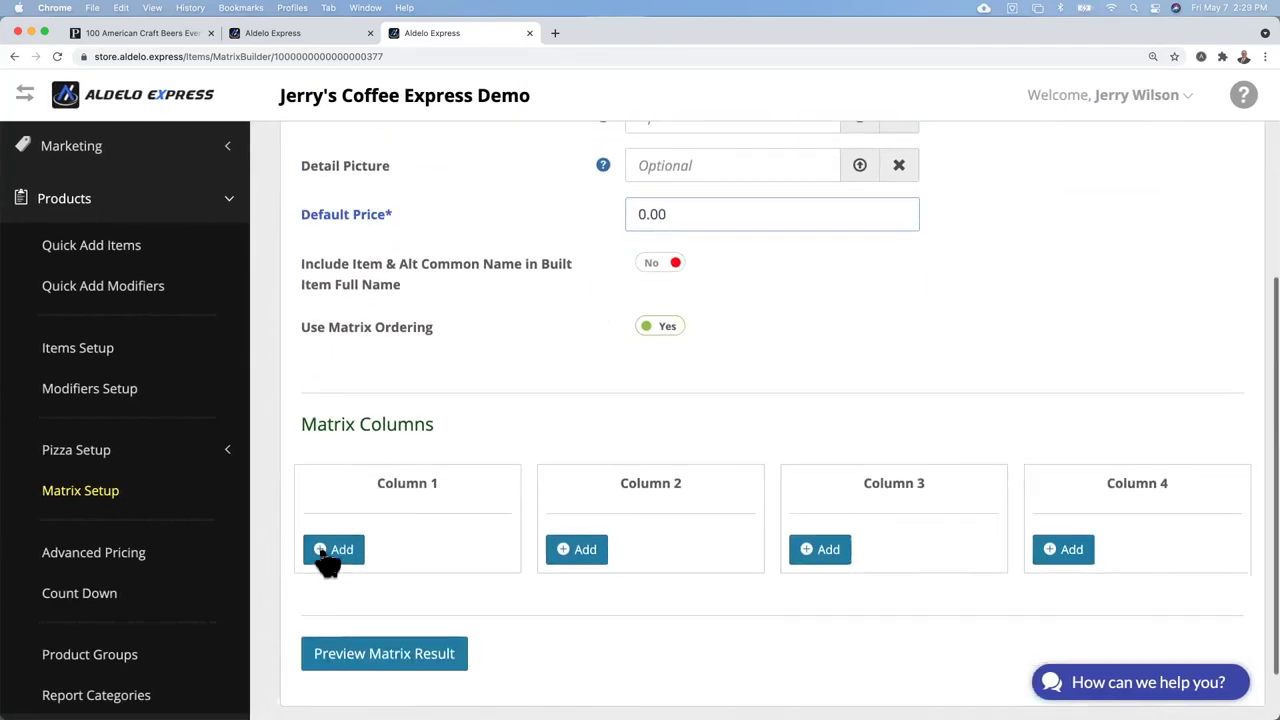
Add the 6" (+$3.95) and 12" (+$5.95) size options to Column 1
click(333, 551)
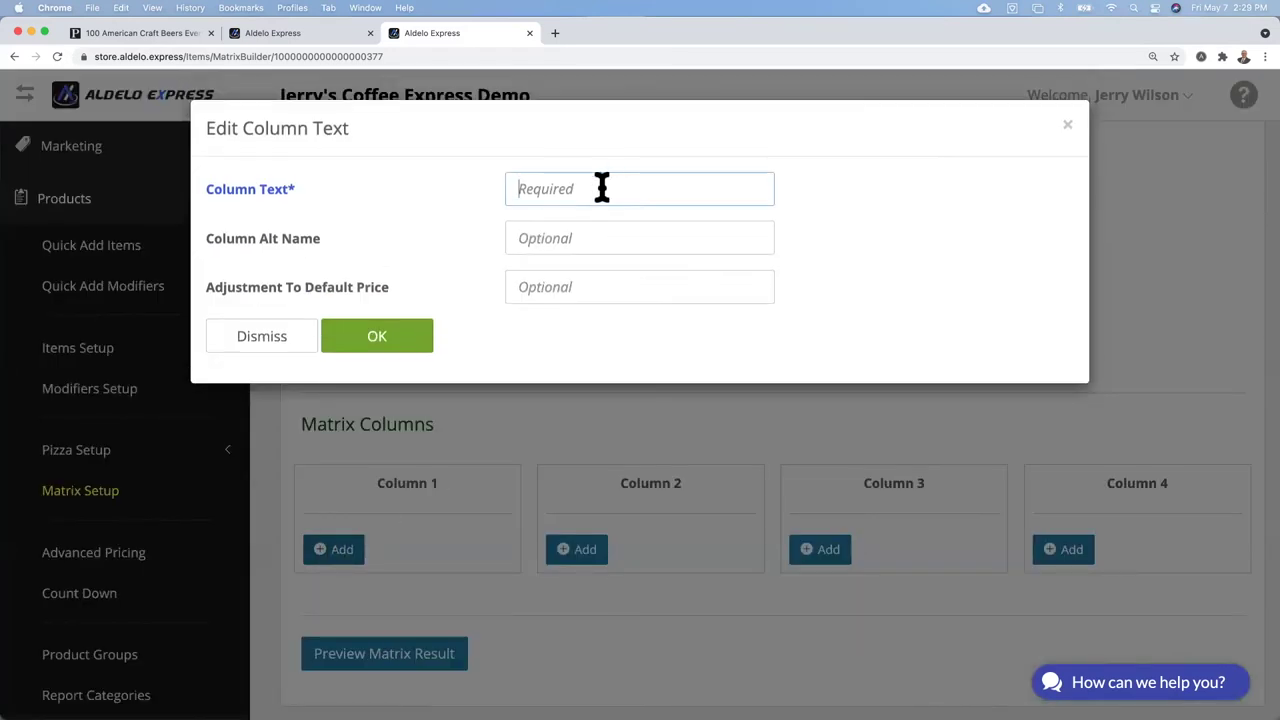
text(6)
click(560, 289)
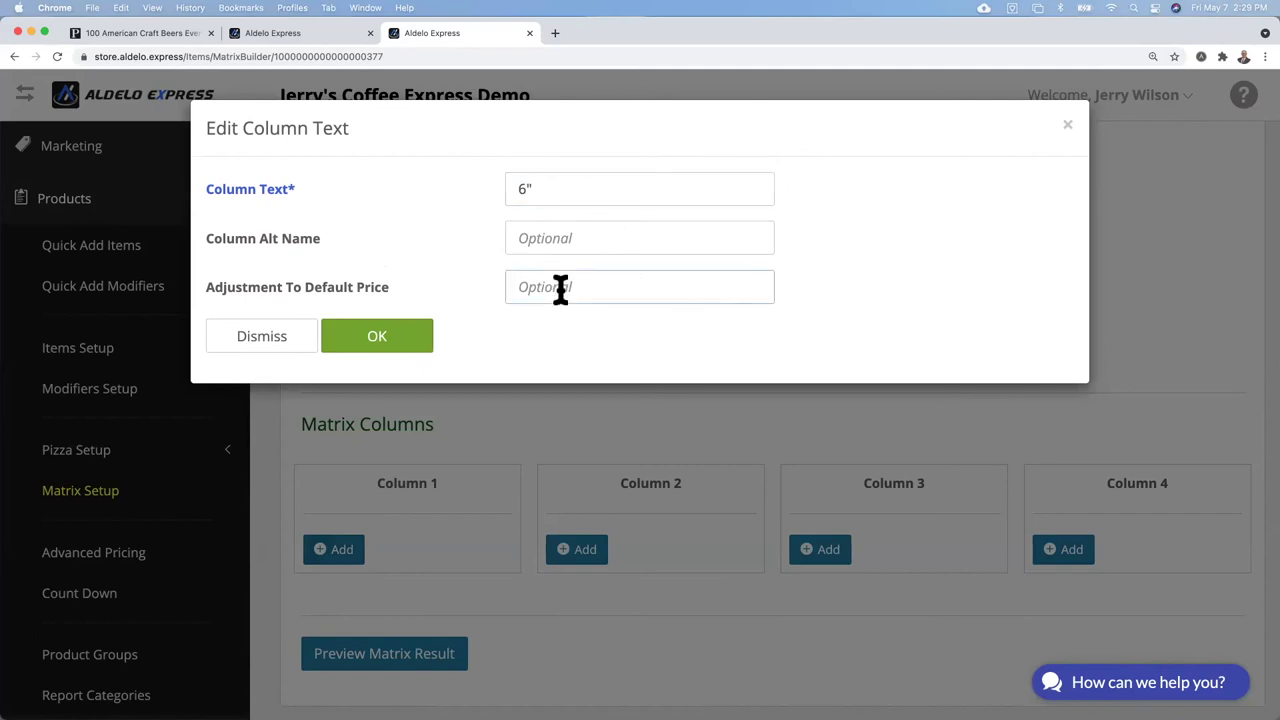
text(3.95)
click(394, 345)
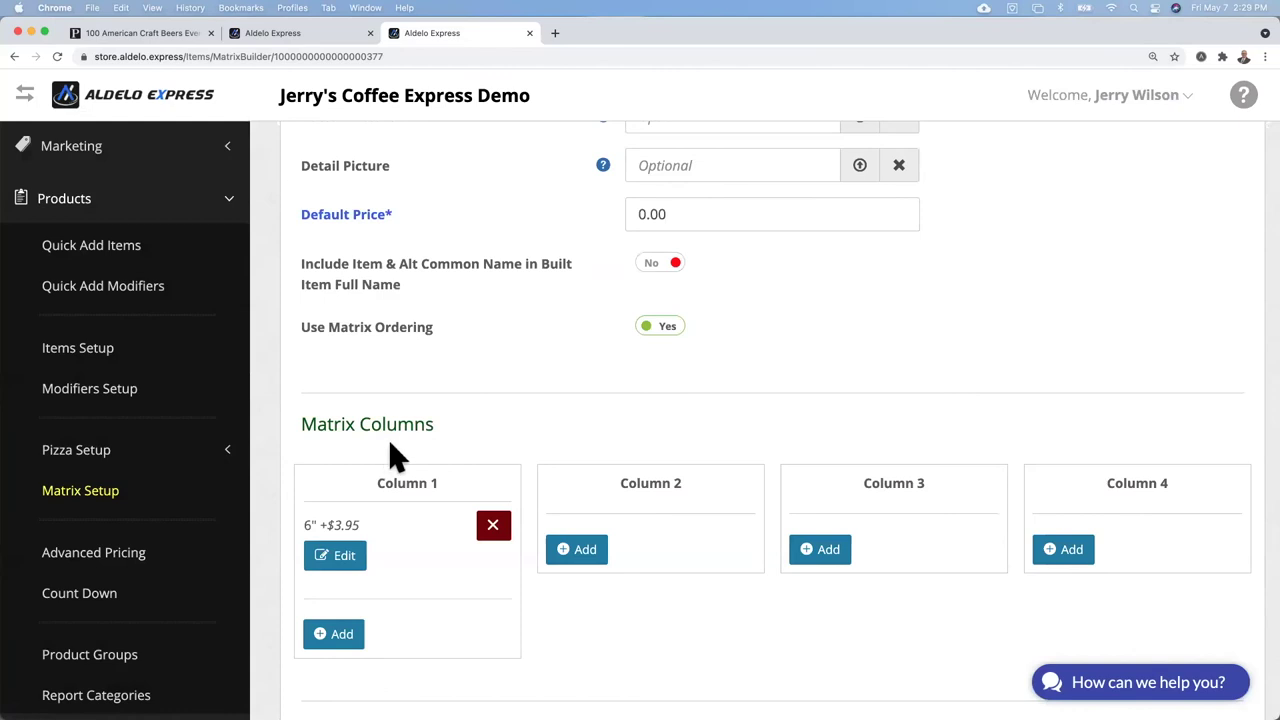
scroll(388, 485, down, 3)
click(341, 478)
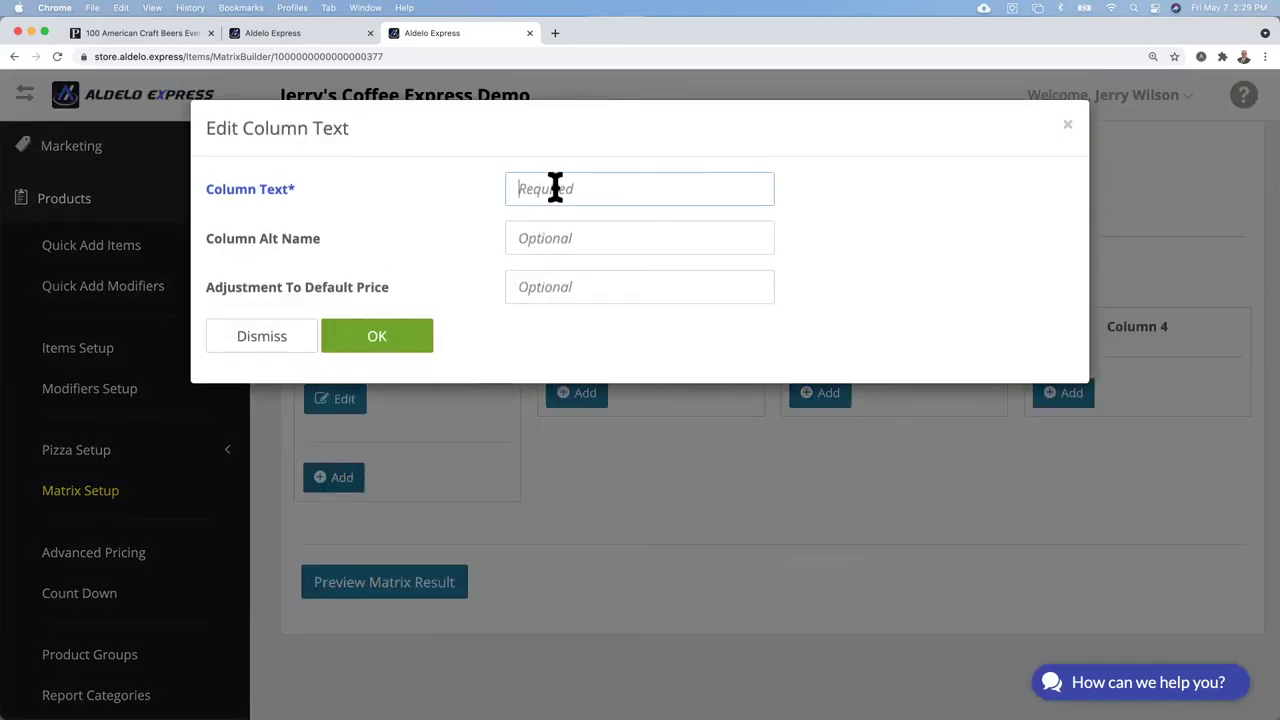
text(12")
click(533, 287)
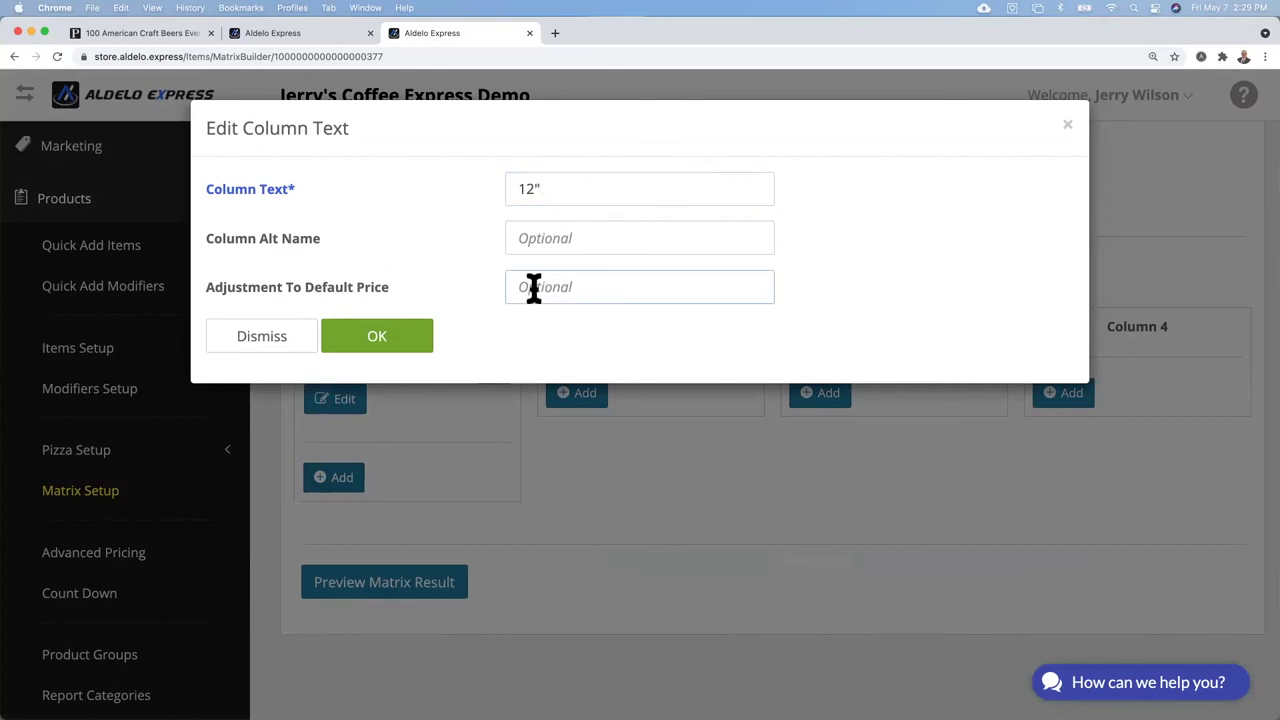
text(5.95)
click(398, 338)
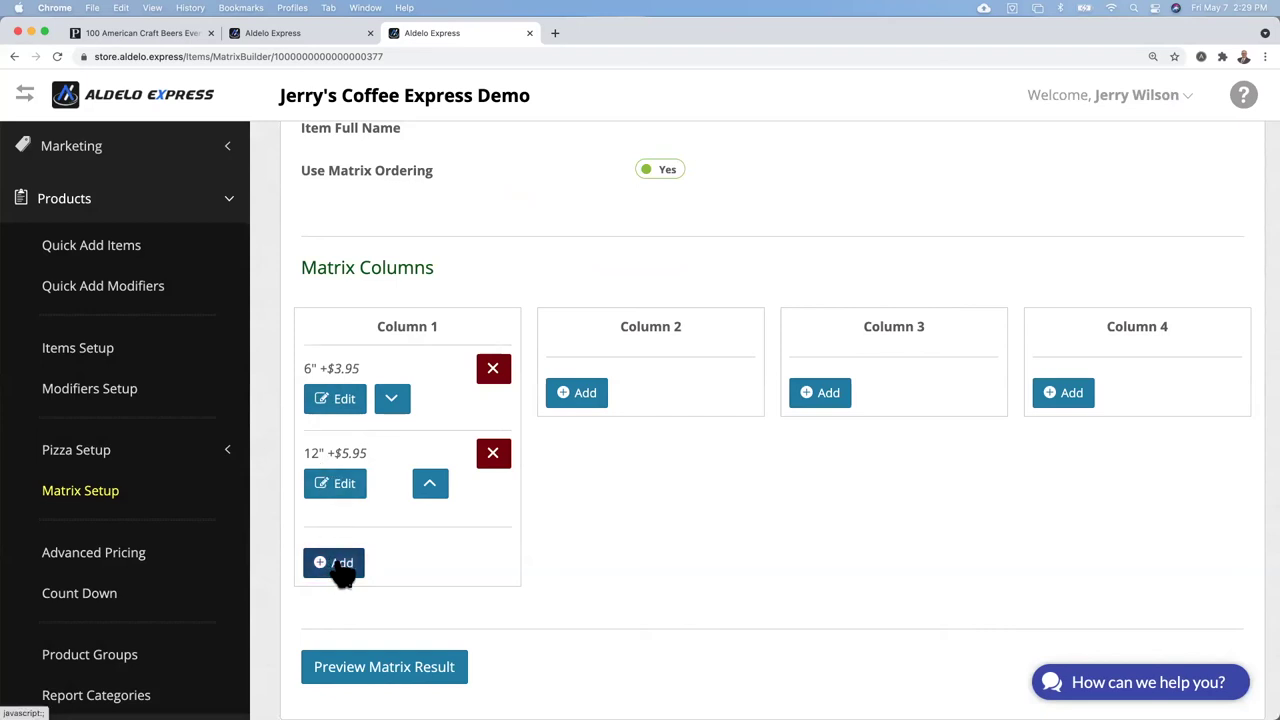
Add Pita (+$3.95) and Flatbread (+$4.95) to Column 1
click(340, 564)
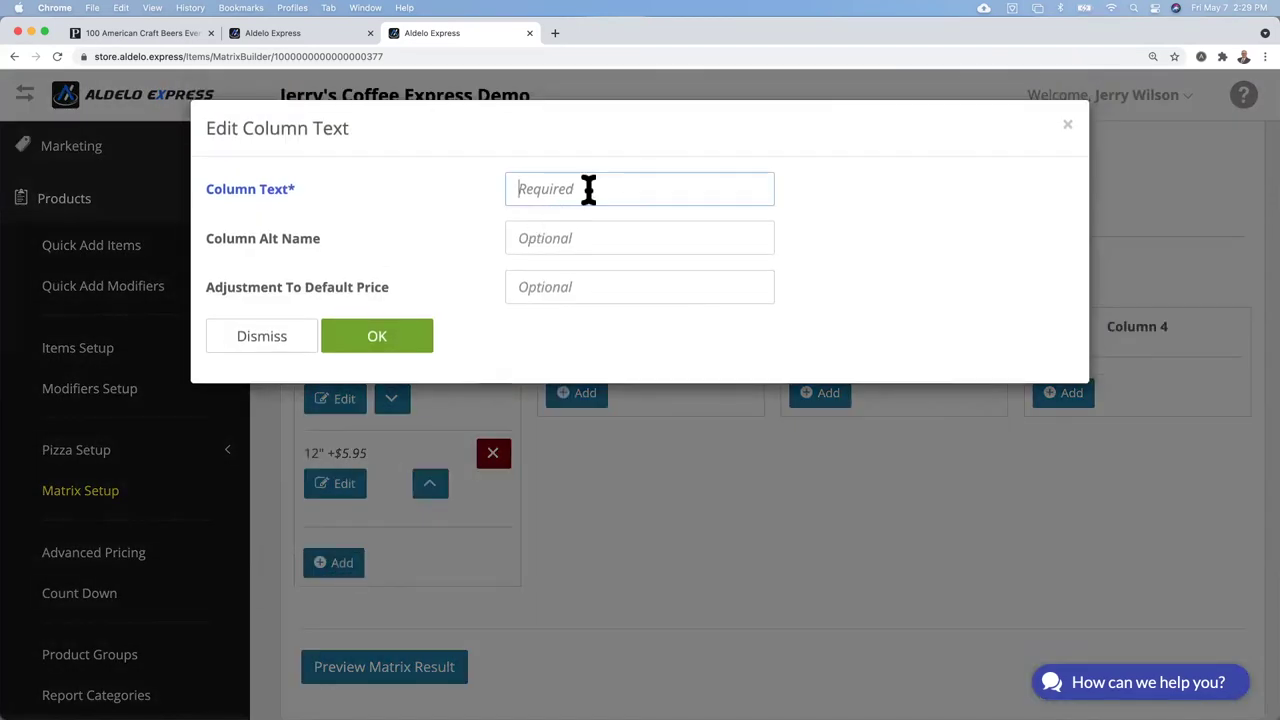
text(Pita)
click(540, 288)
text(3.95)
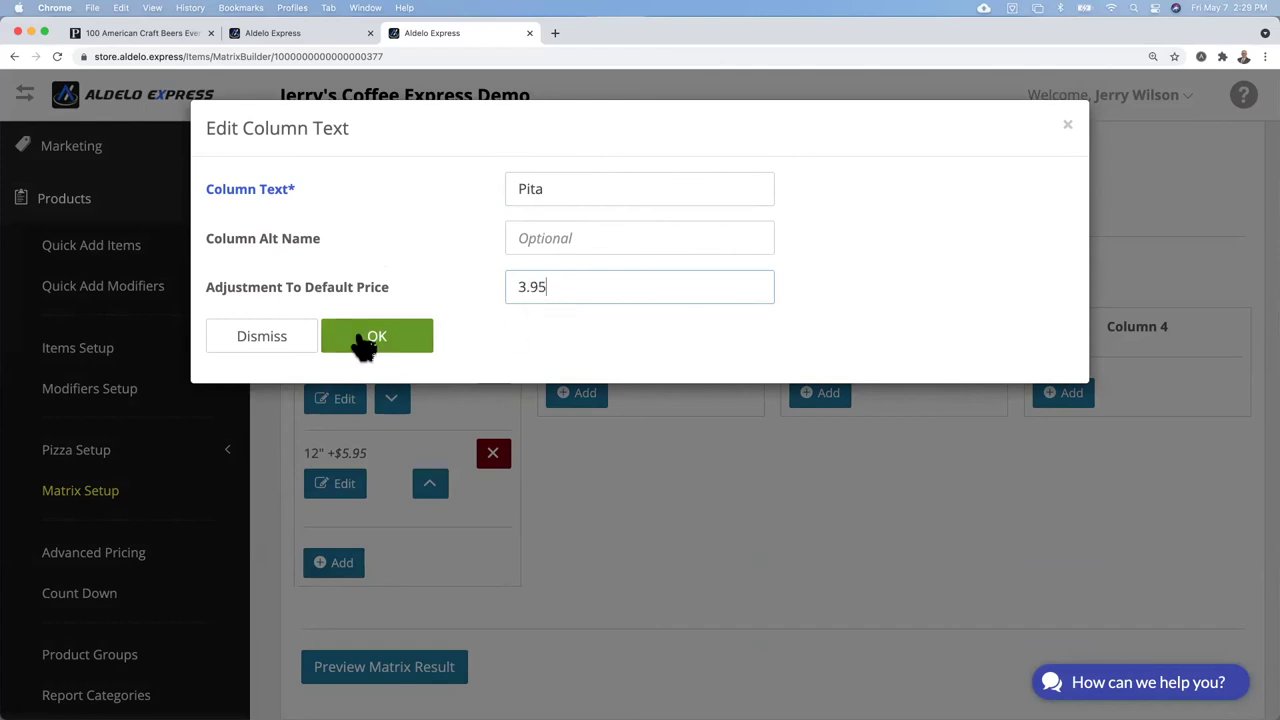
click(366, 337)
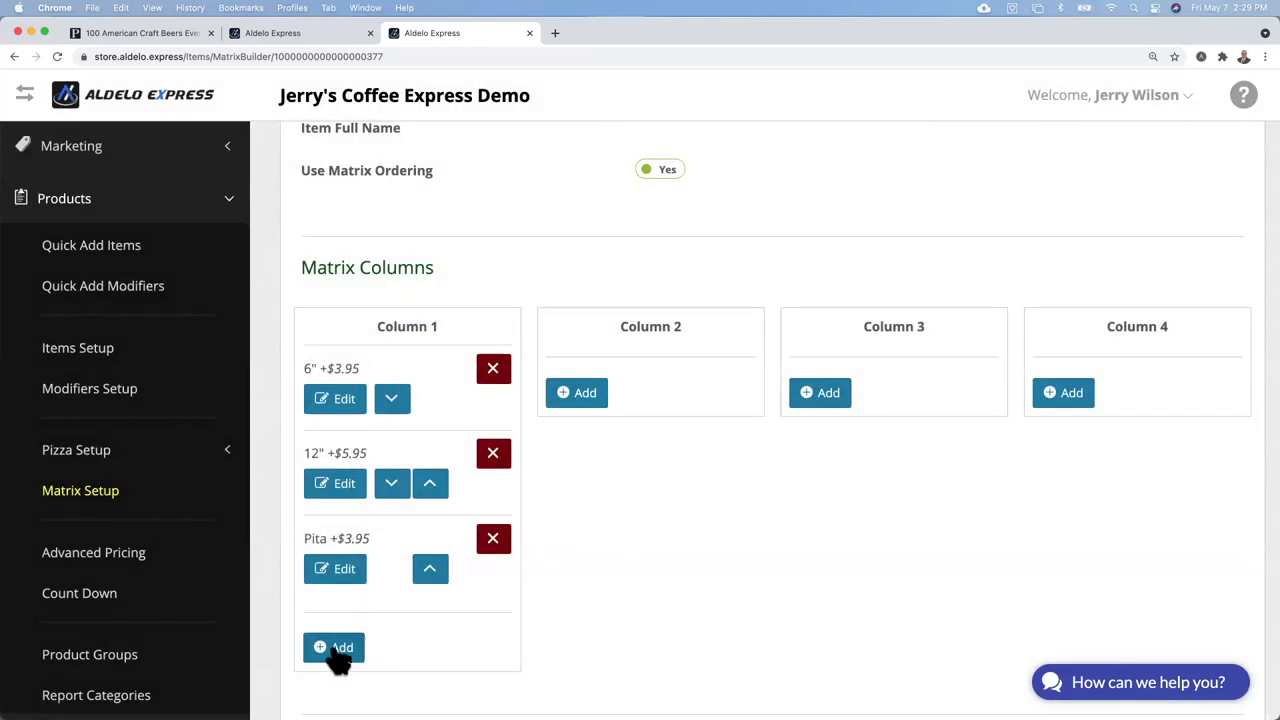
click(340, 650)
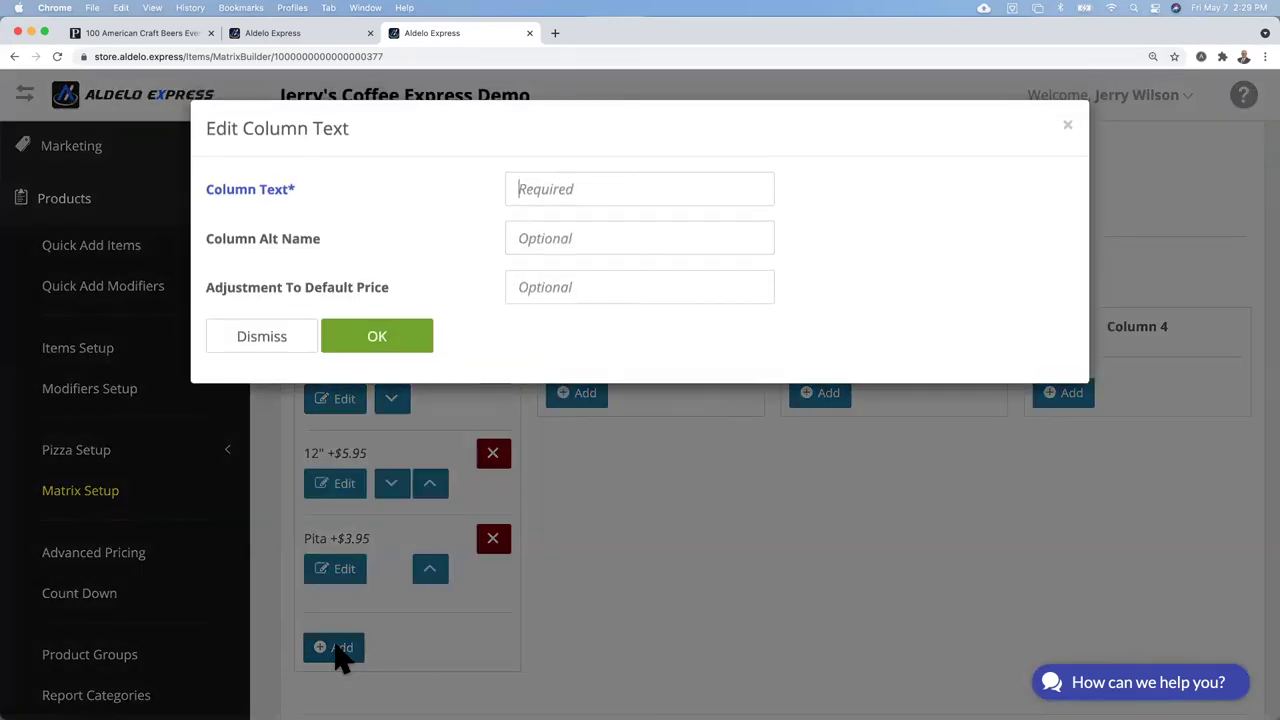
text(Flatbre)
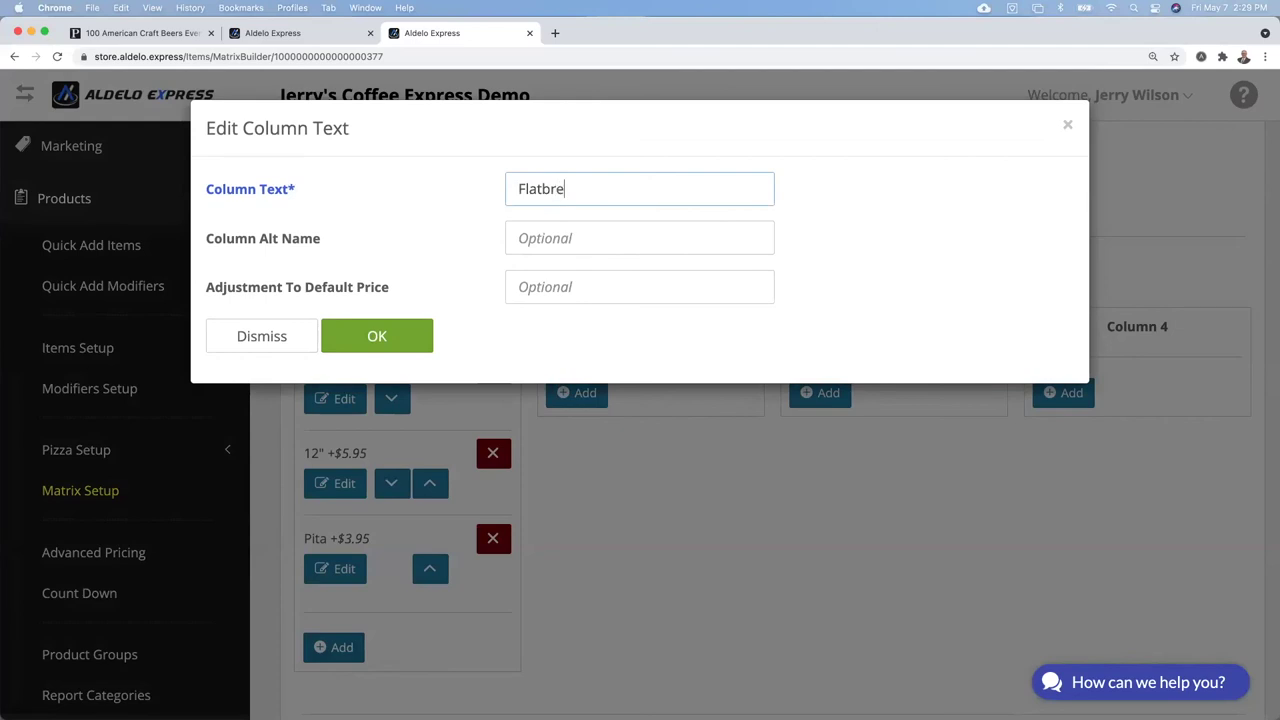
text(ad)
click(556, 286)
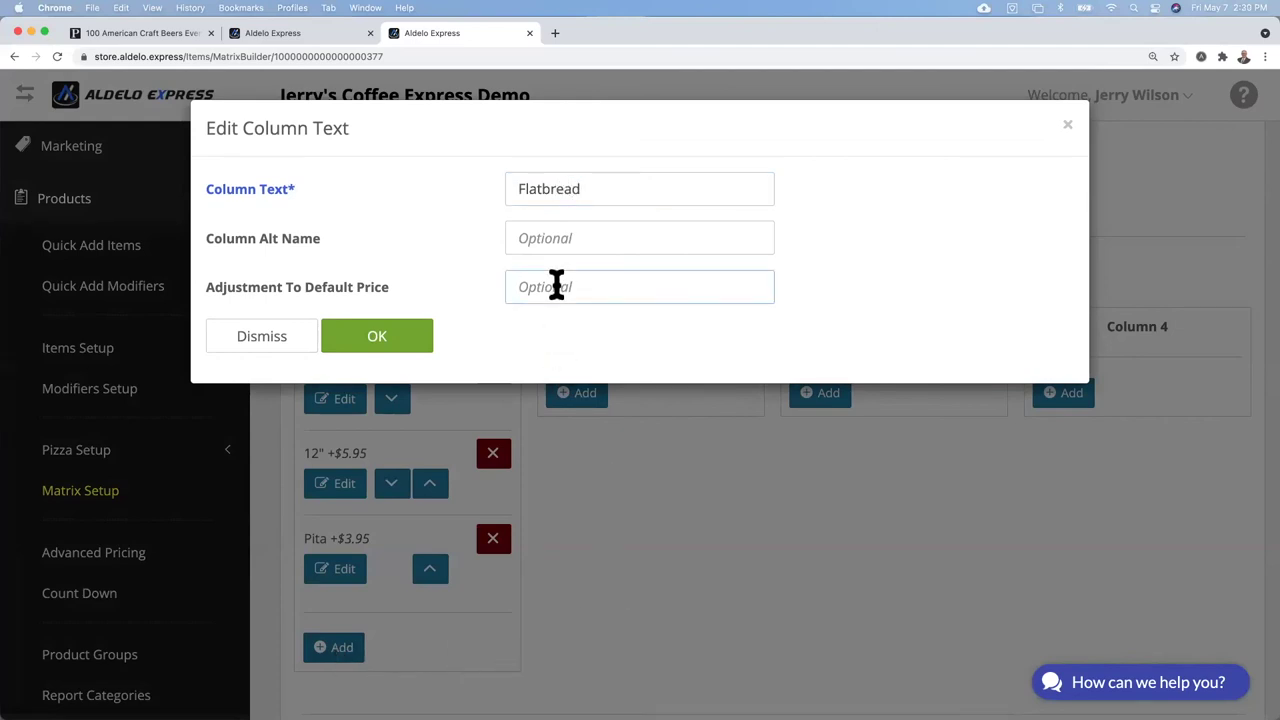
text(4.95)
click(357, 337)
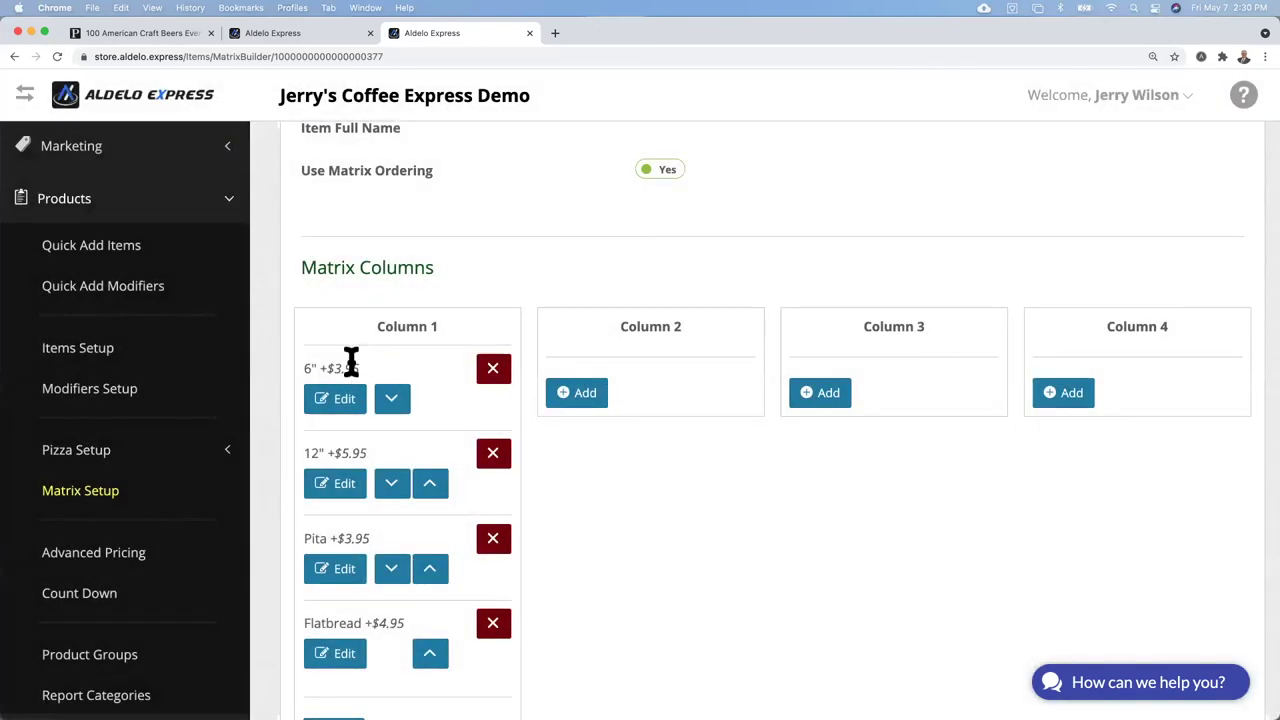
Add White and Wheat as bread options in Column 2
click(588, 388)
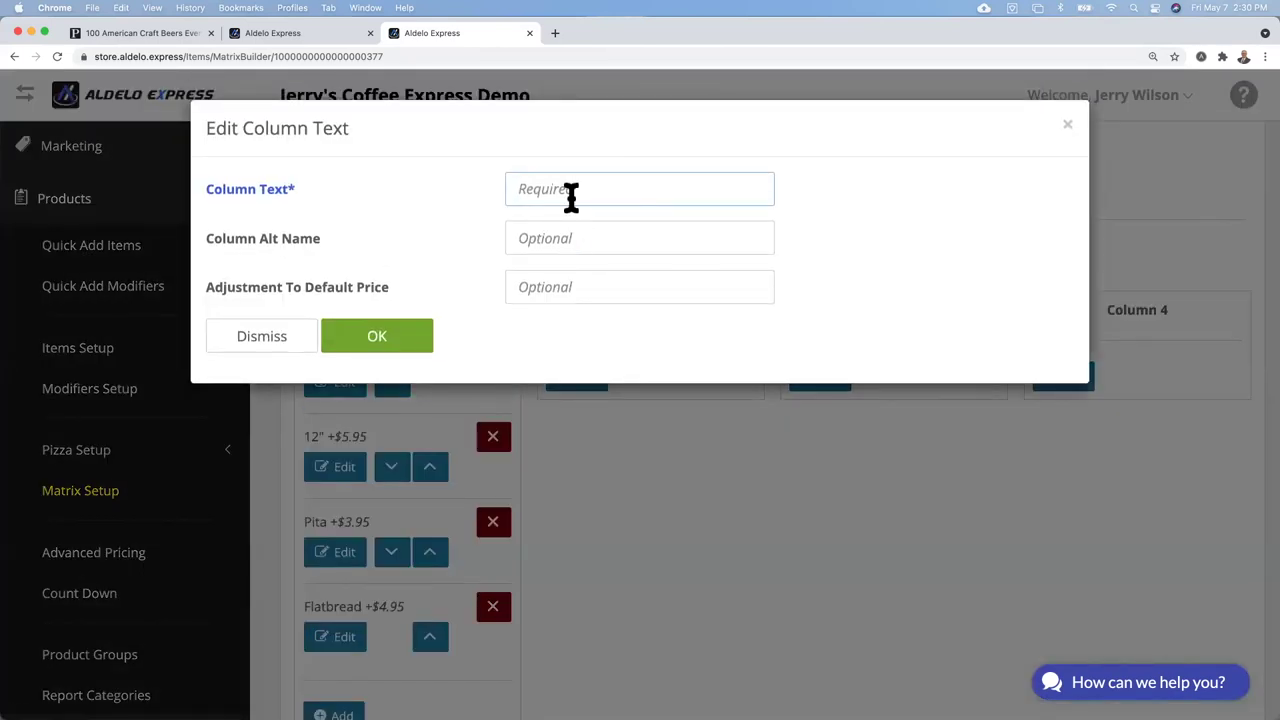
text(Q)
key(BackSpace)
text(White)
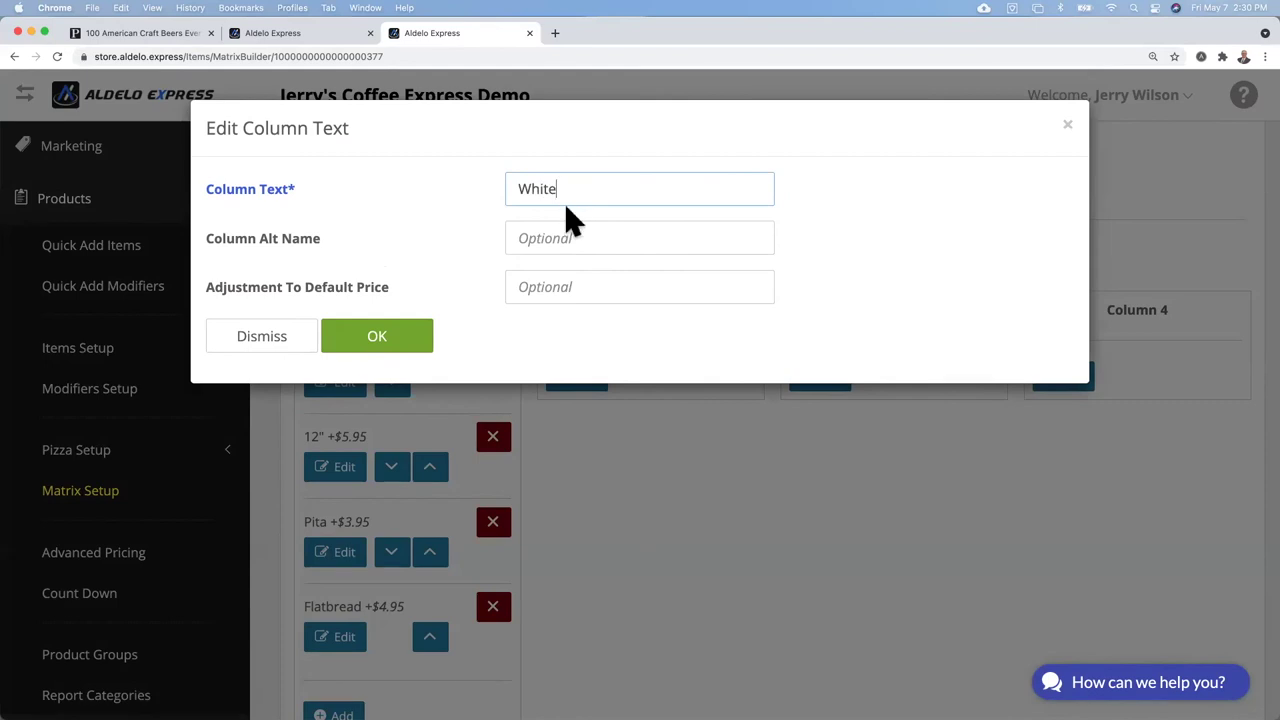
click(378, 330)
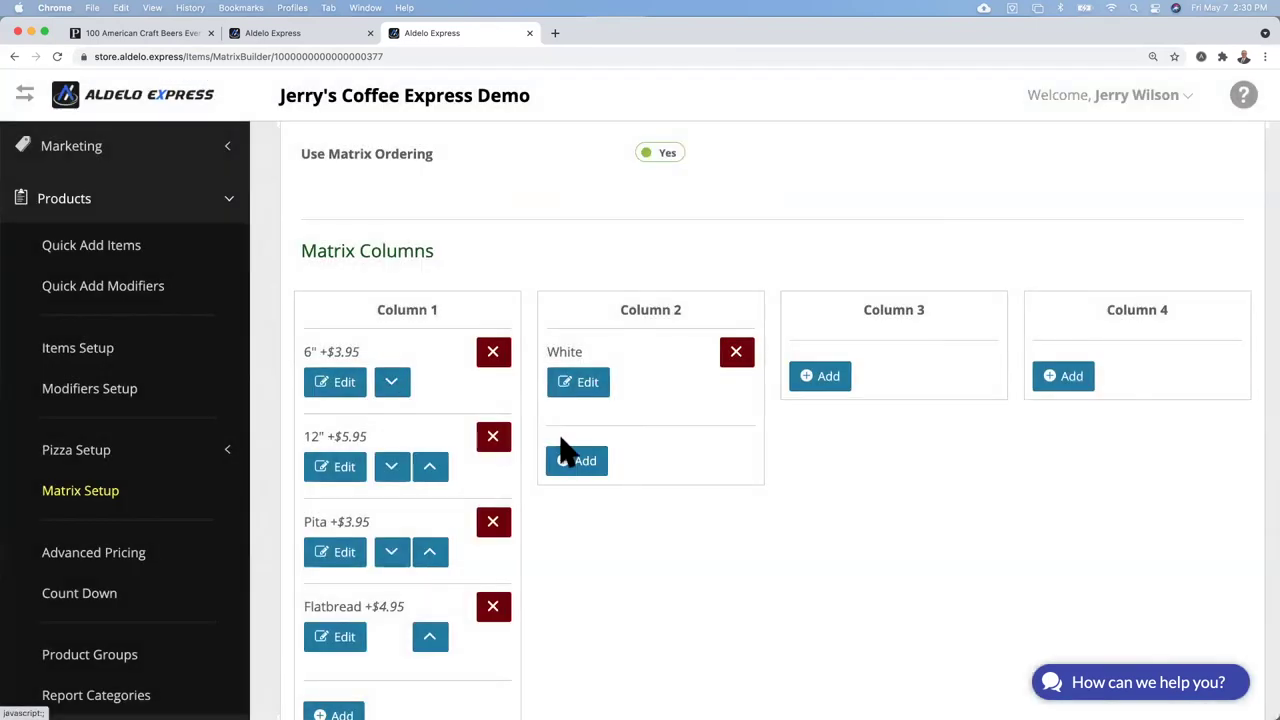
click(590, 465)
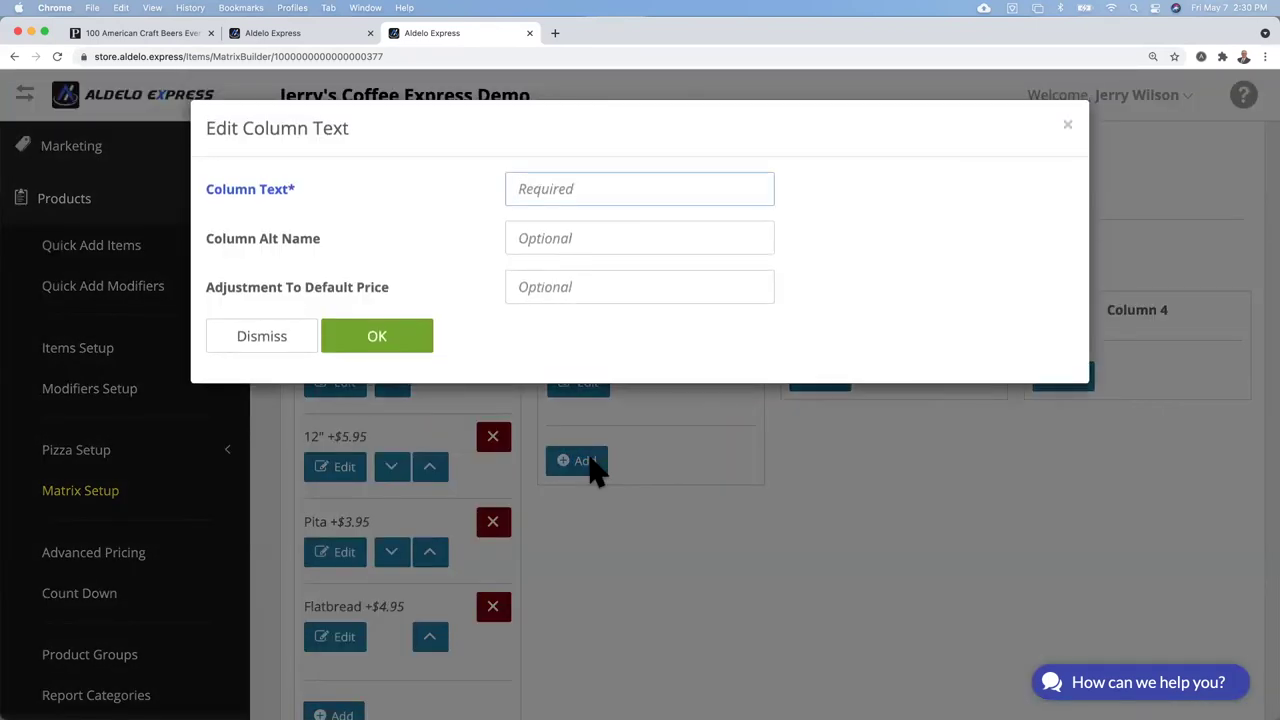
text(Wheat)
click(400, 346)
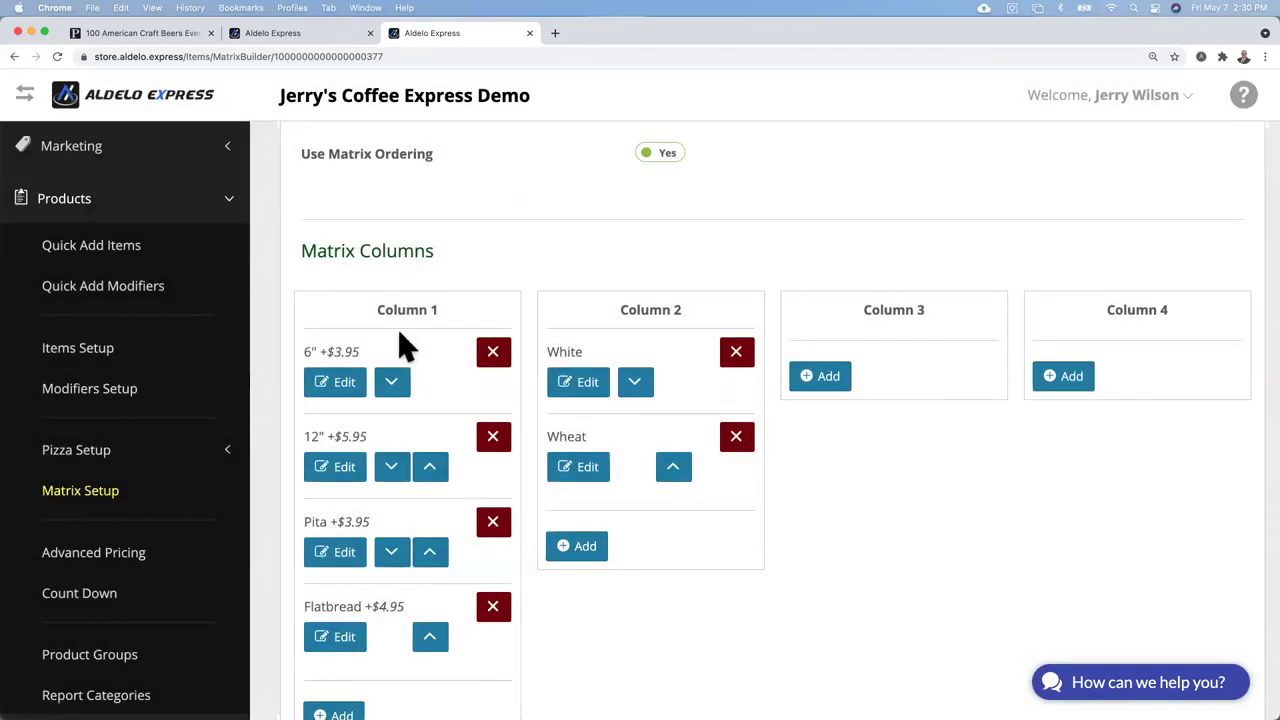
Add Cheese Bread and Butter Top as further bread options in Column 2
click(576, 548)
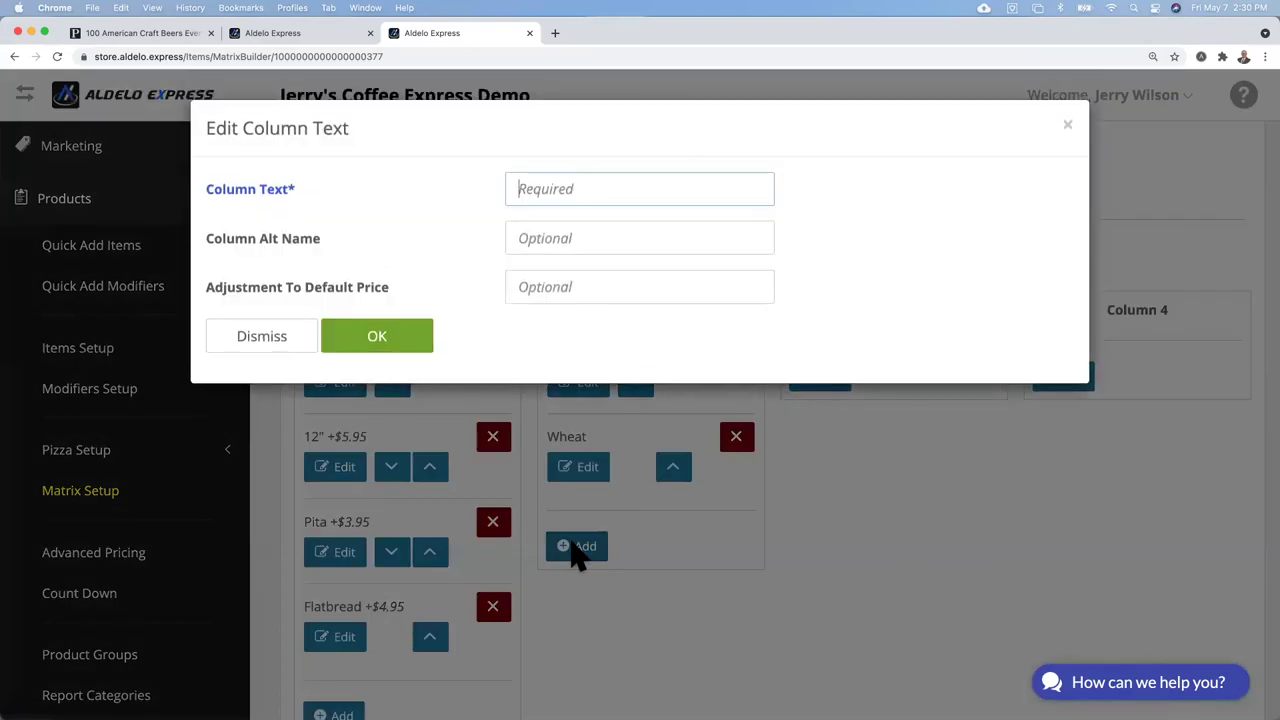
text(Cheese Bread)
click(386, 337)
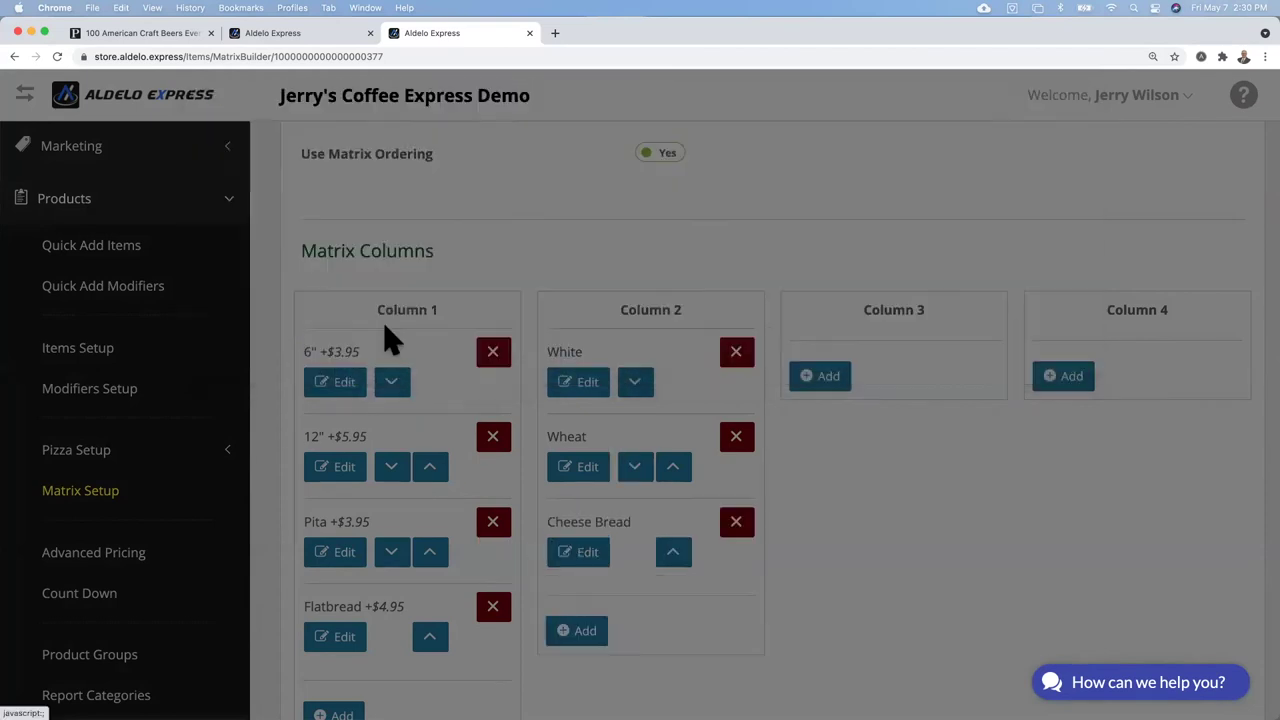
click(582, 631)
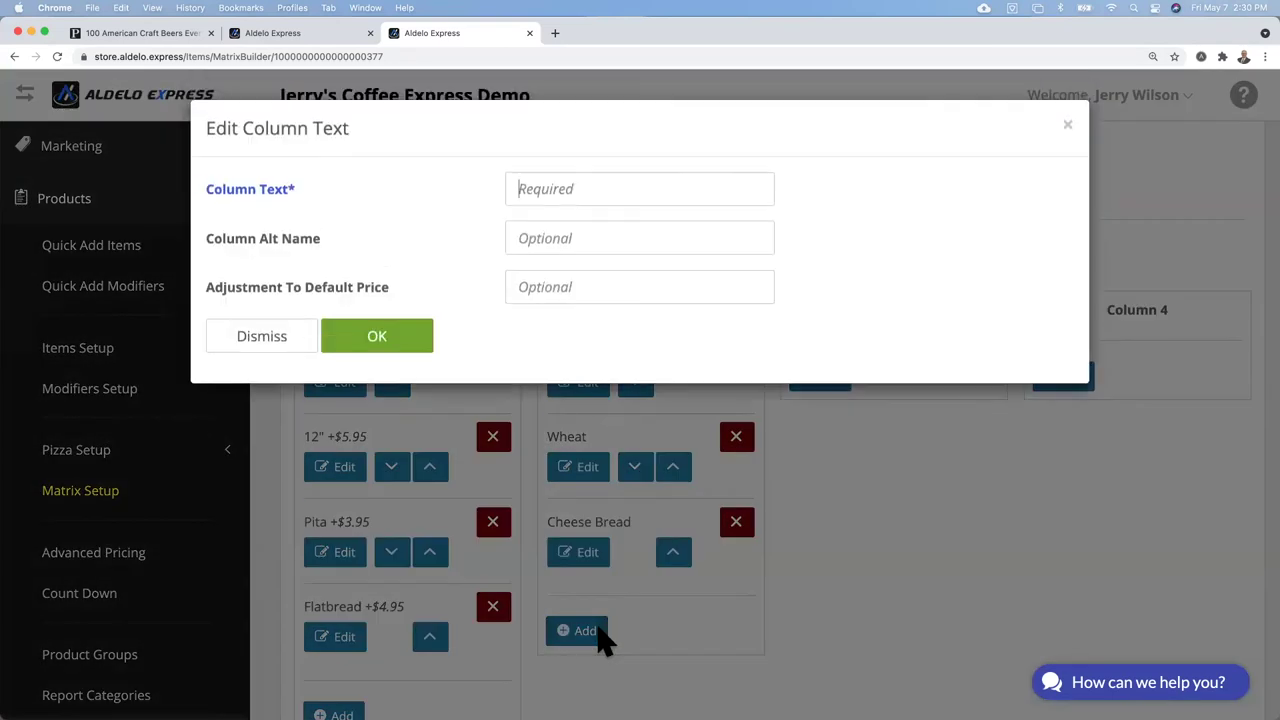
text(Butter Top)
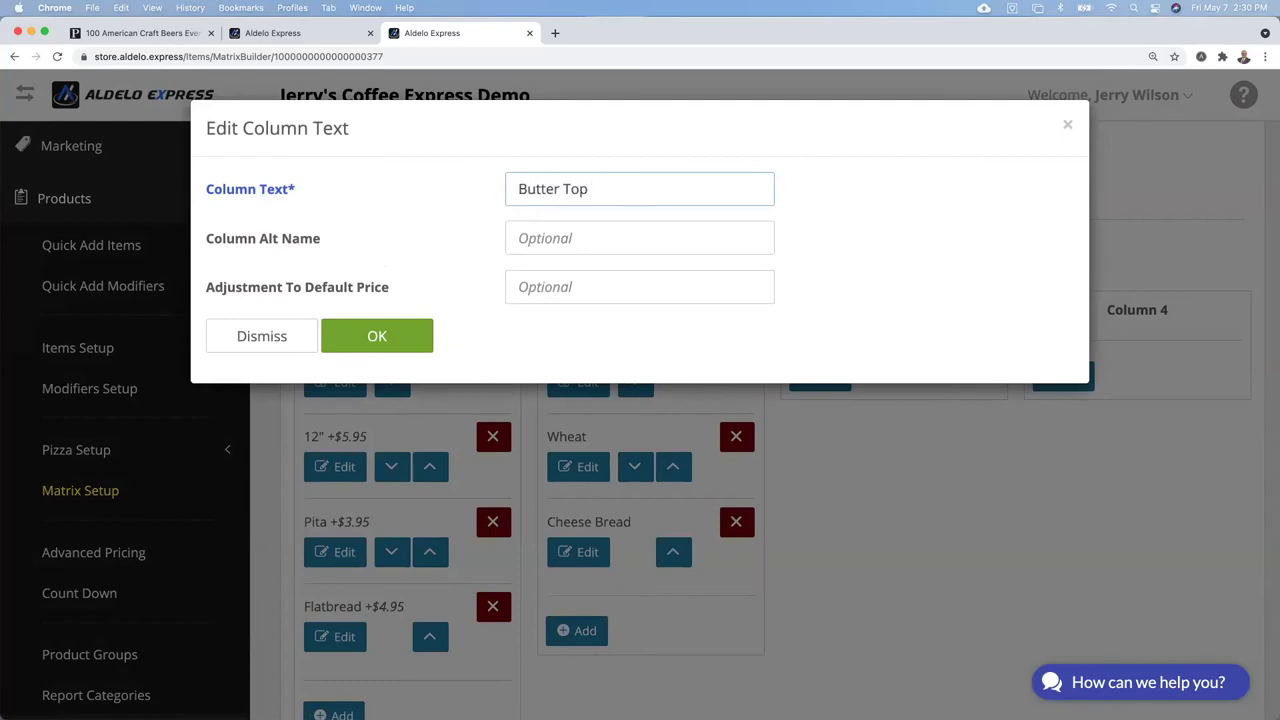
click(391, 343)
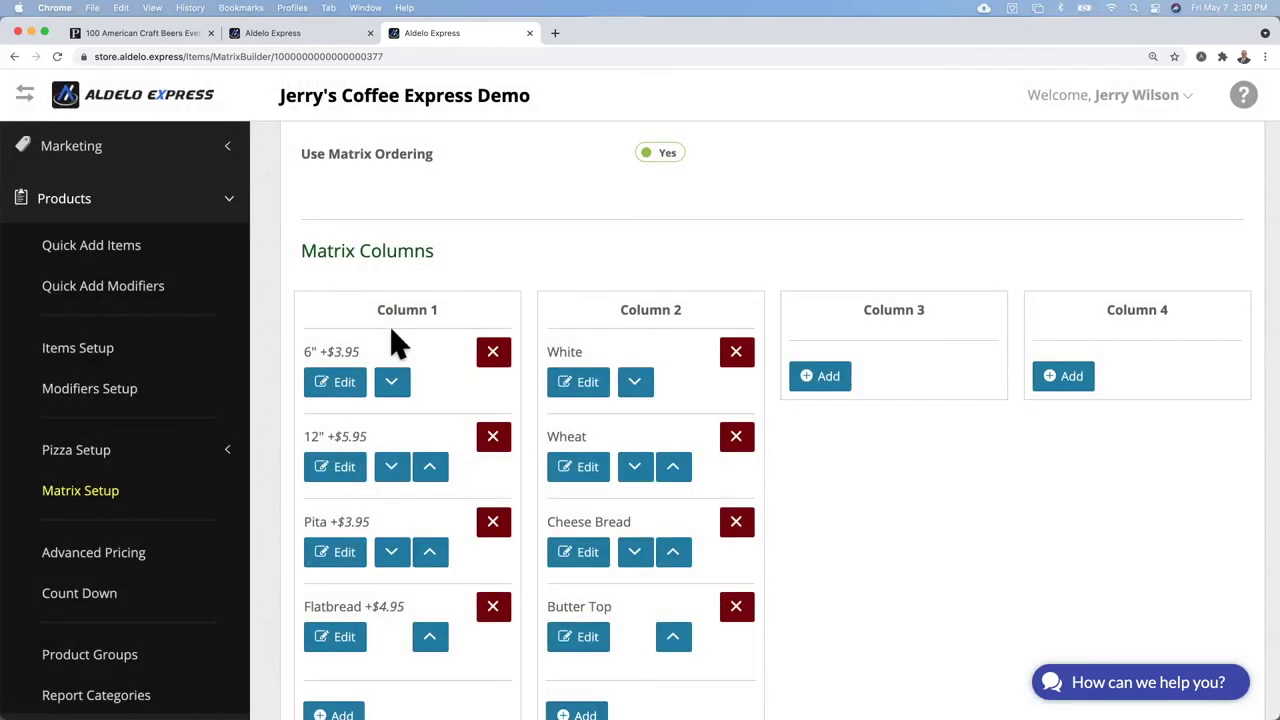
Add American and Provolone cheeses to Column 3, each with a +$0.10 adjustment
click(838, 386)
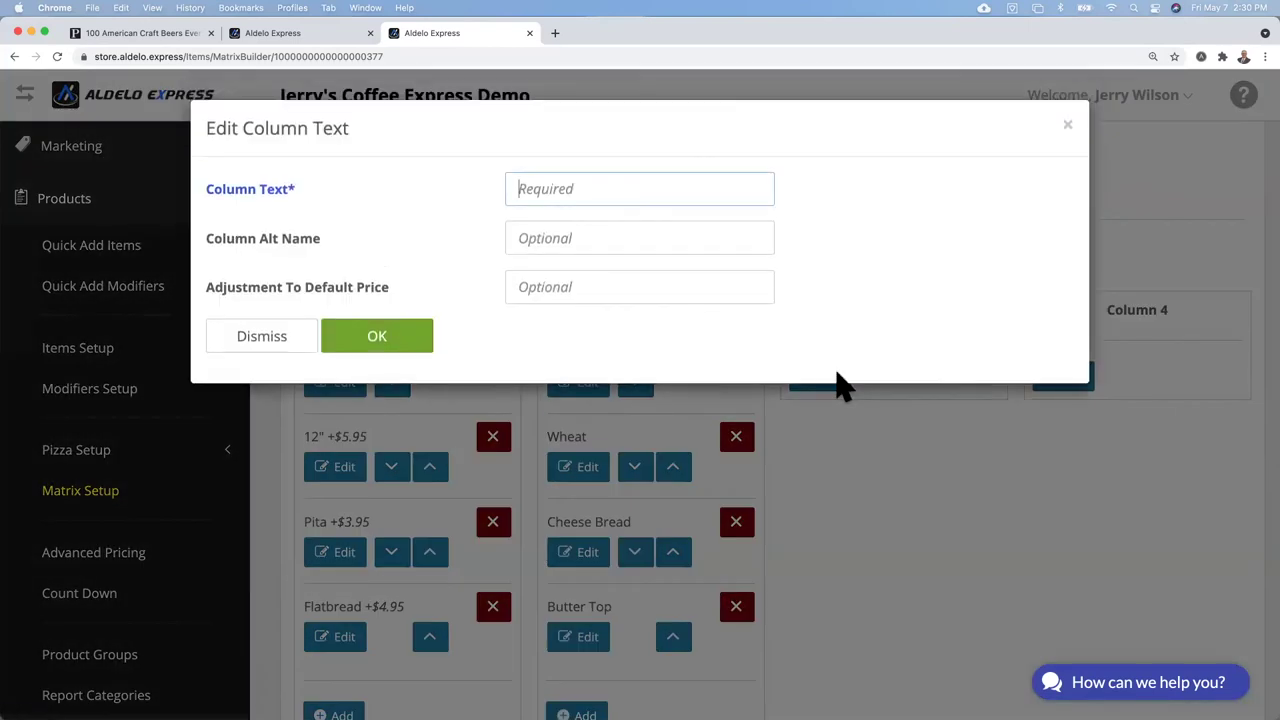
text(American)
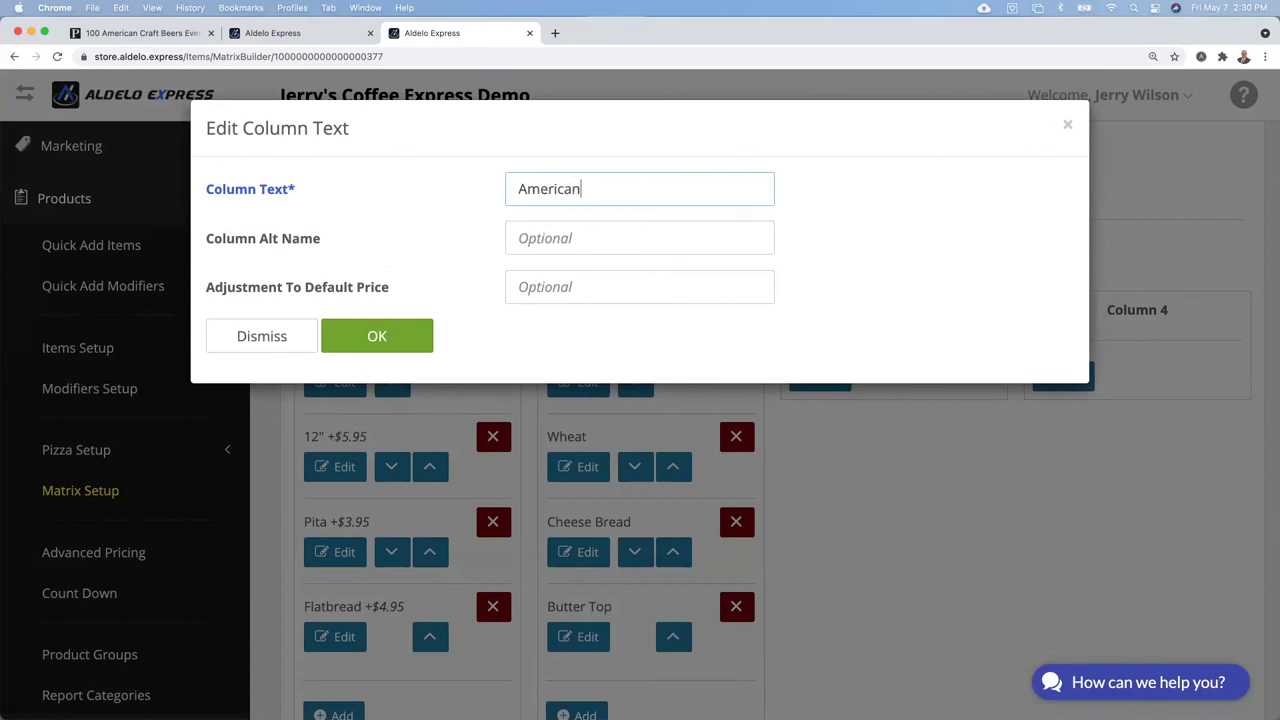
click(533, 287)
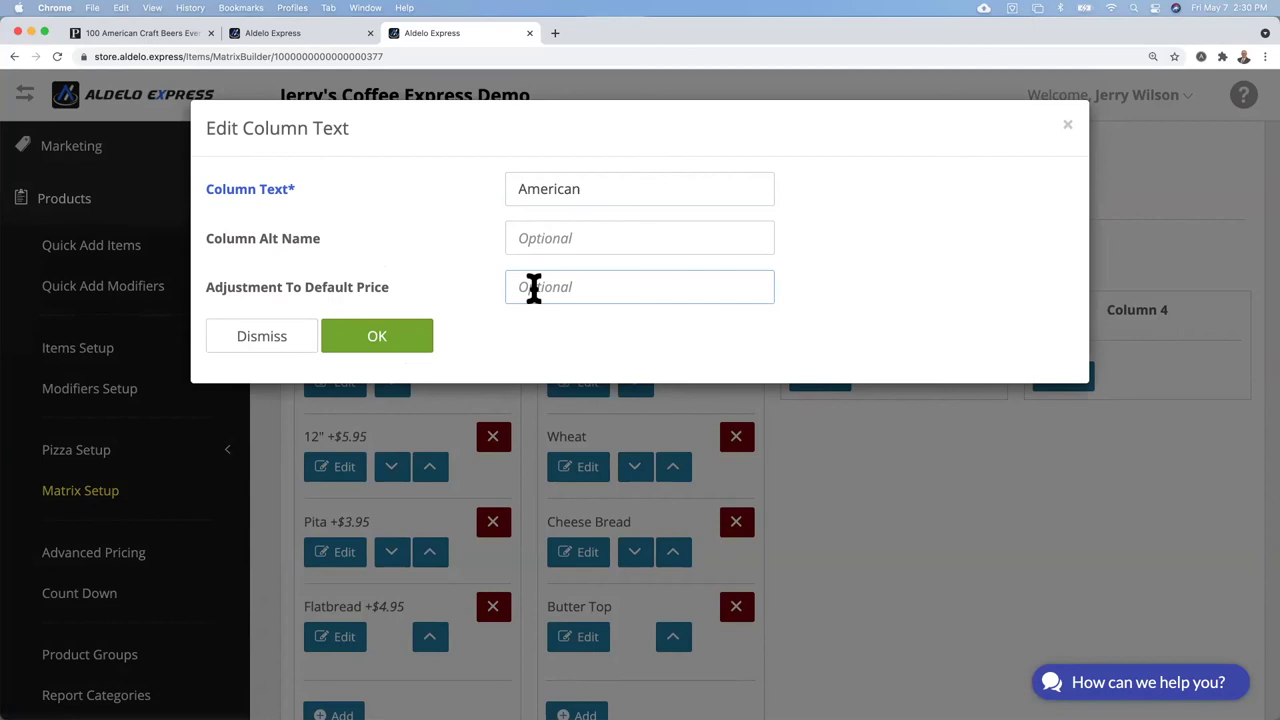
text(1)
key(BackSpace)
text(.10)
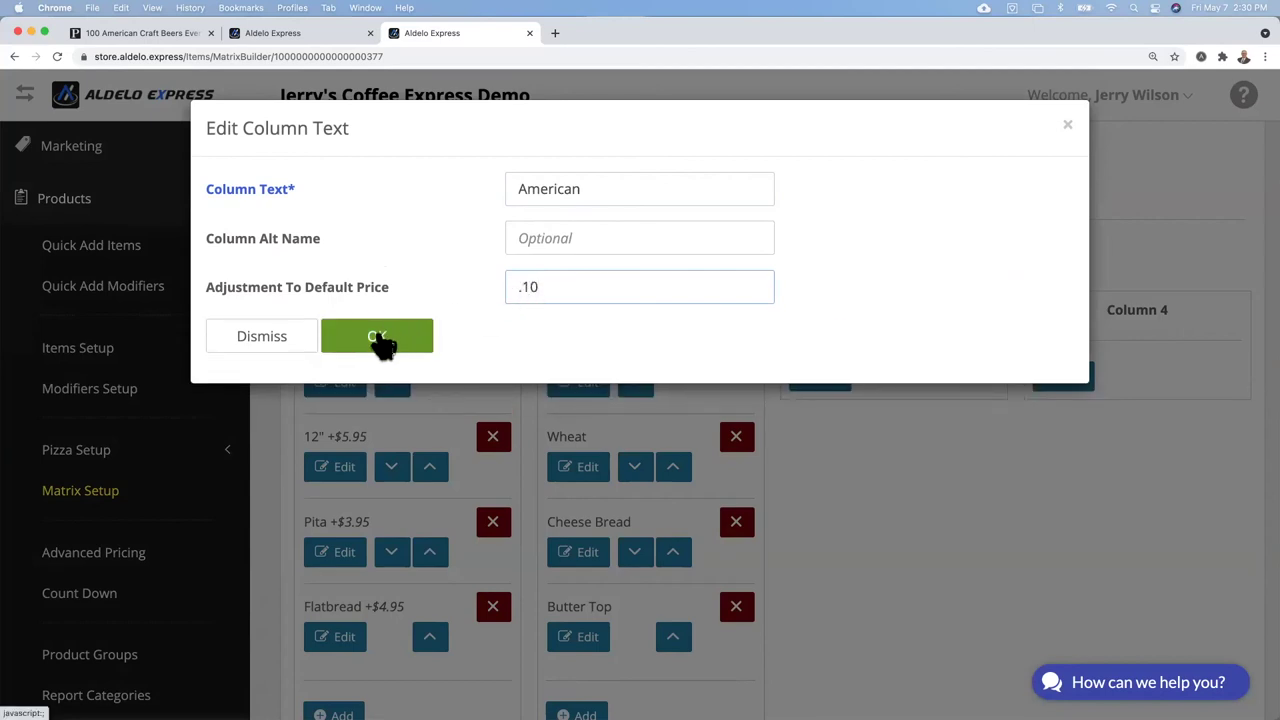
click(377, 340)
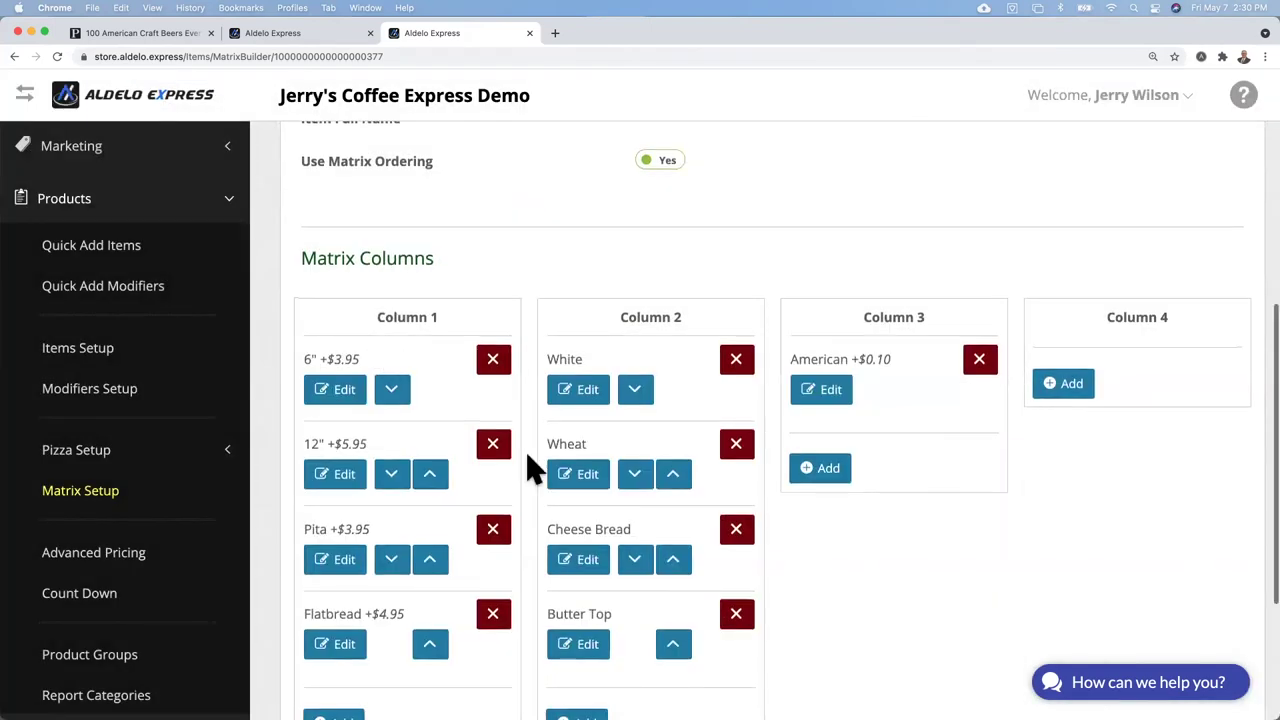
click(845, 476)
text(Provolone)
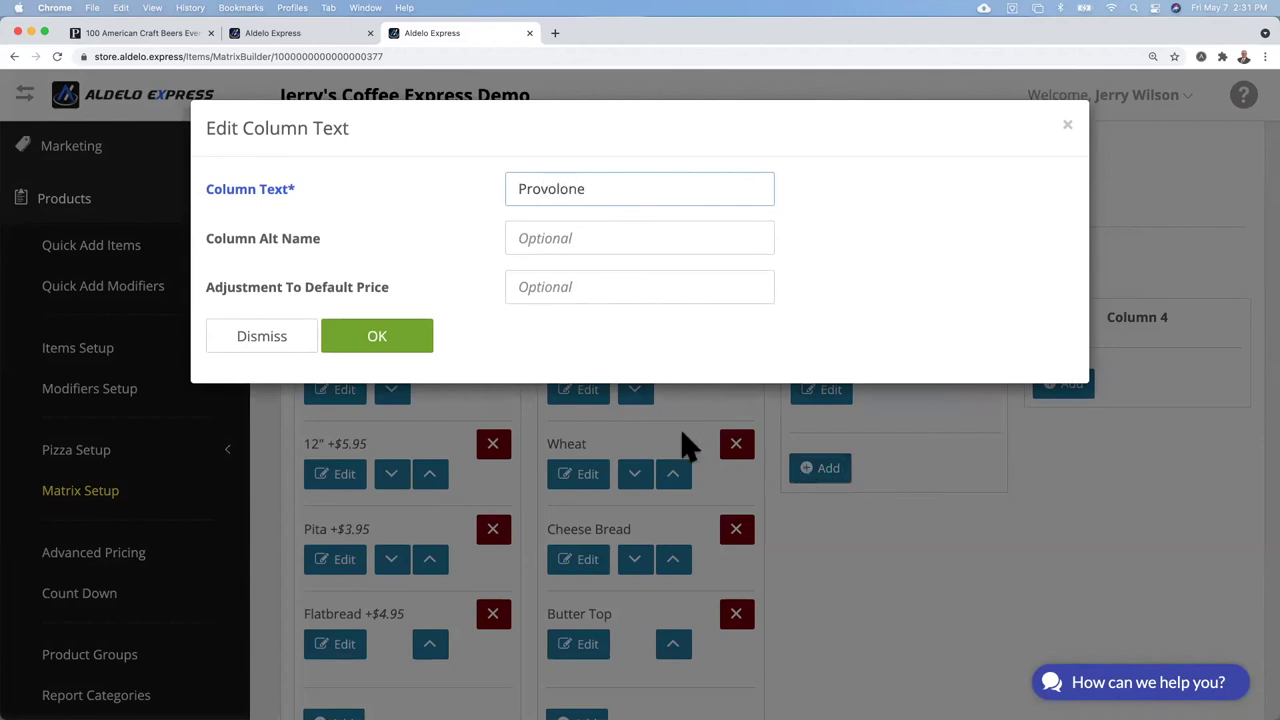
click(569, 287)
text(.)
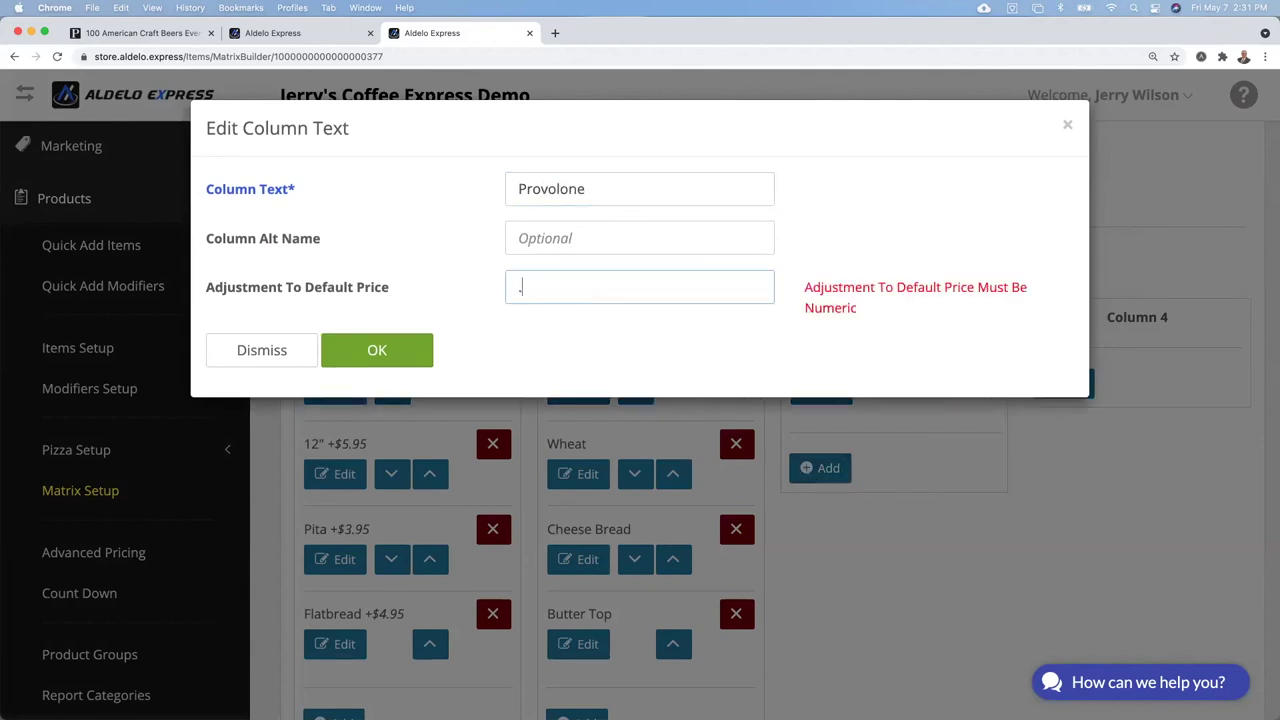
text(10)
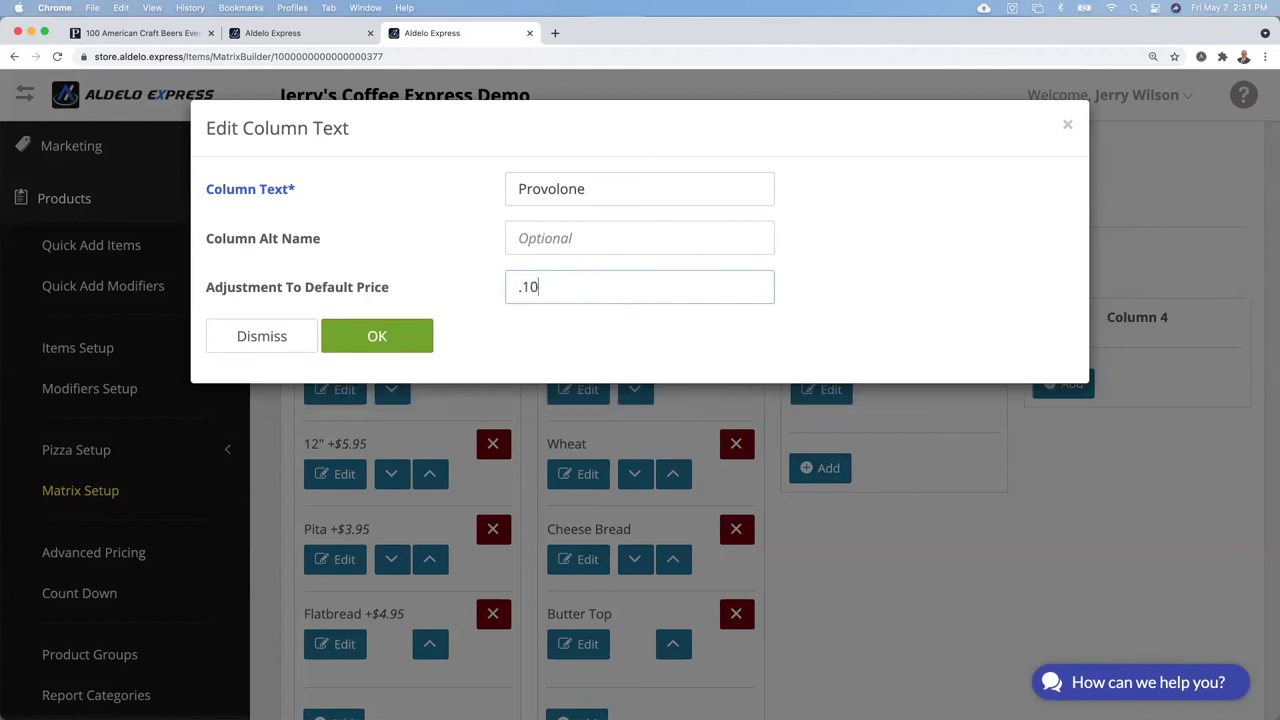
click(366, 339)
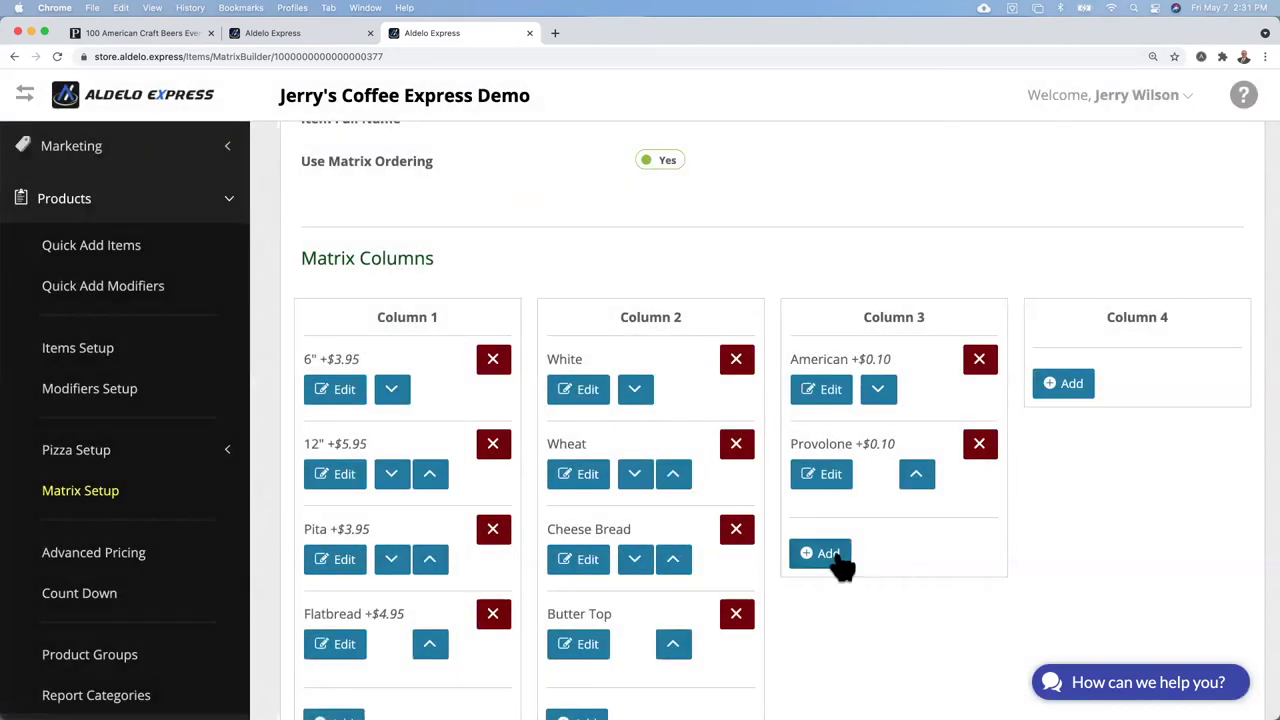
Add Cheddar cheese to Column 3 with a +$0.10 adjustment
click(830, 556)
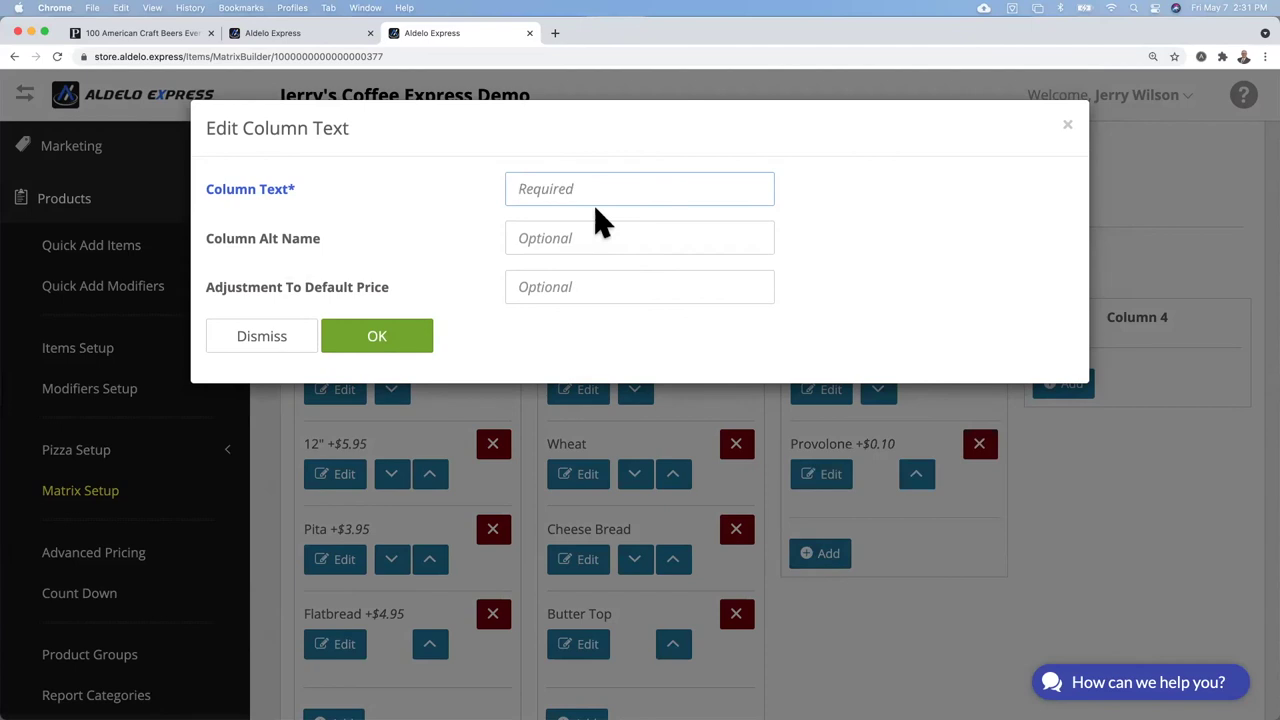
text(Cheddar)
click(555, 296)
text(.10)
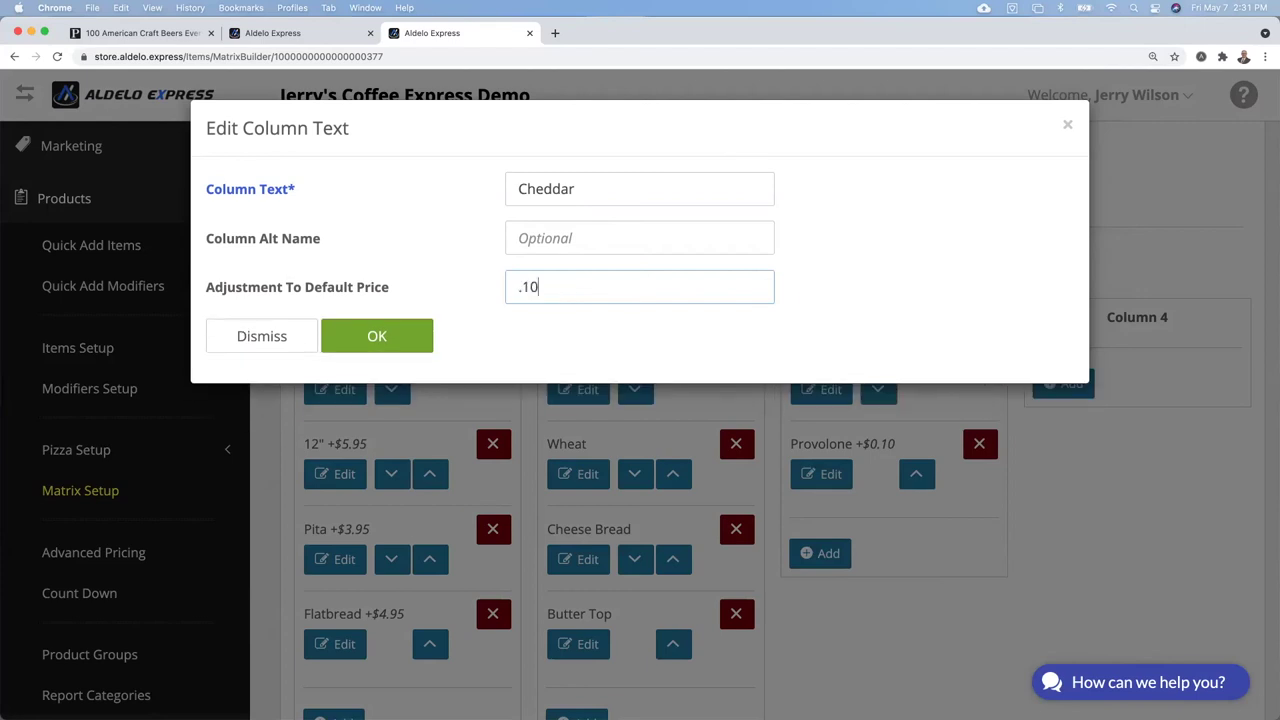
click(414, 334)
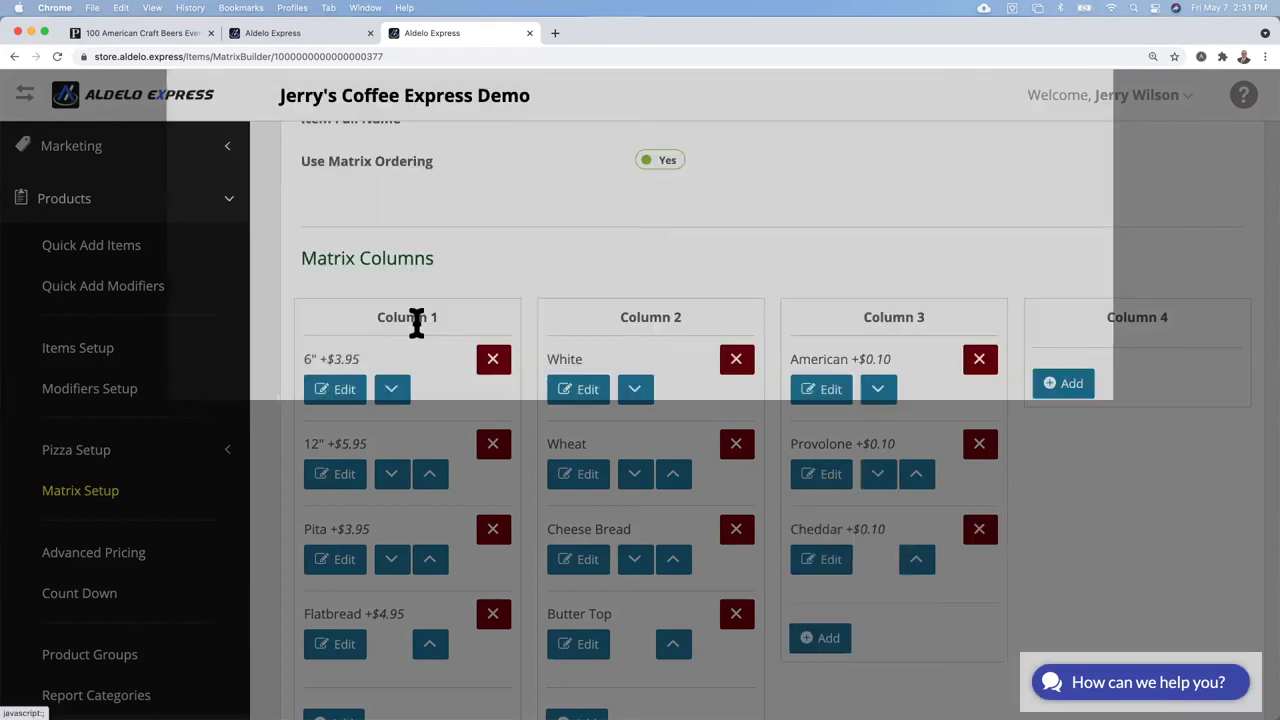
Add Ham and Turkey as meat options in Column 4
click(1070, 386)
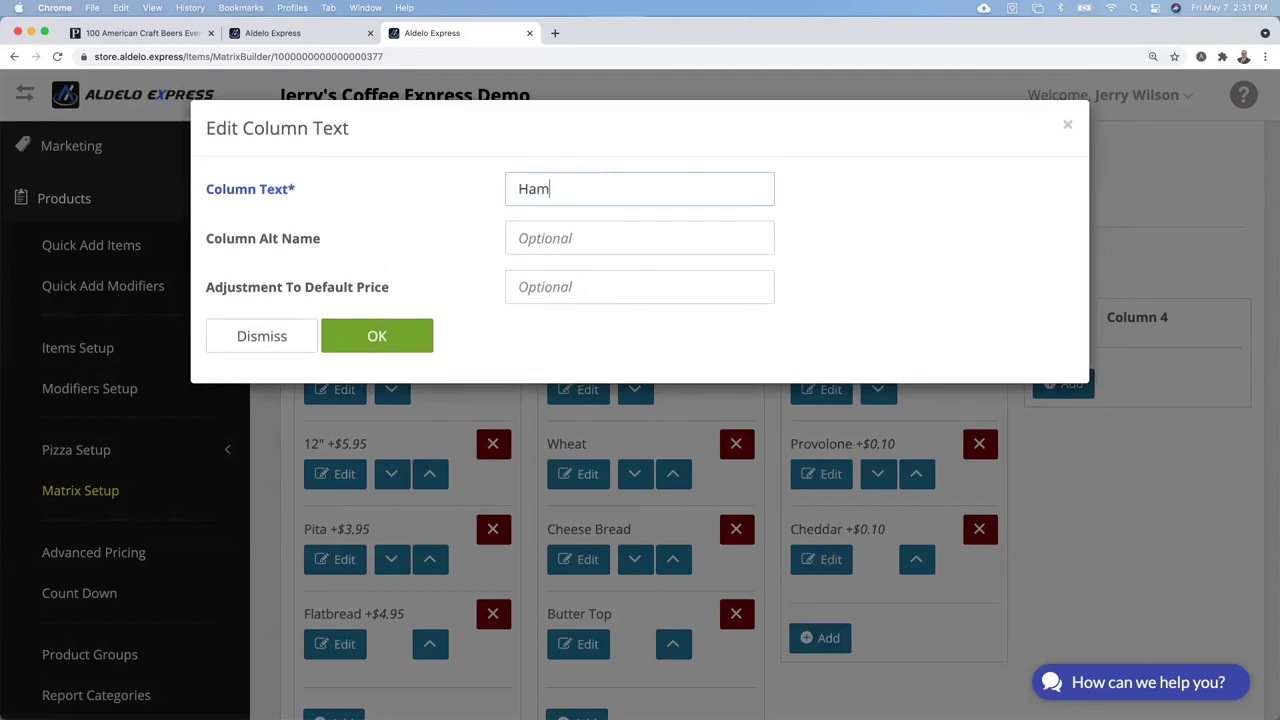
text(Ham)
click(391, 341)
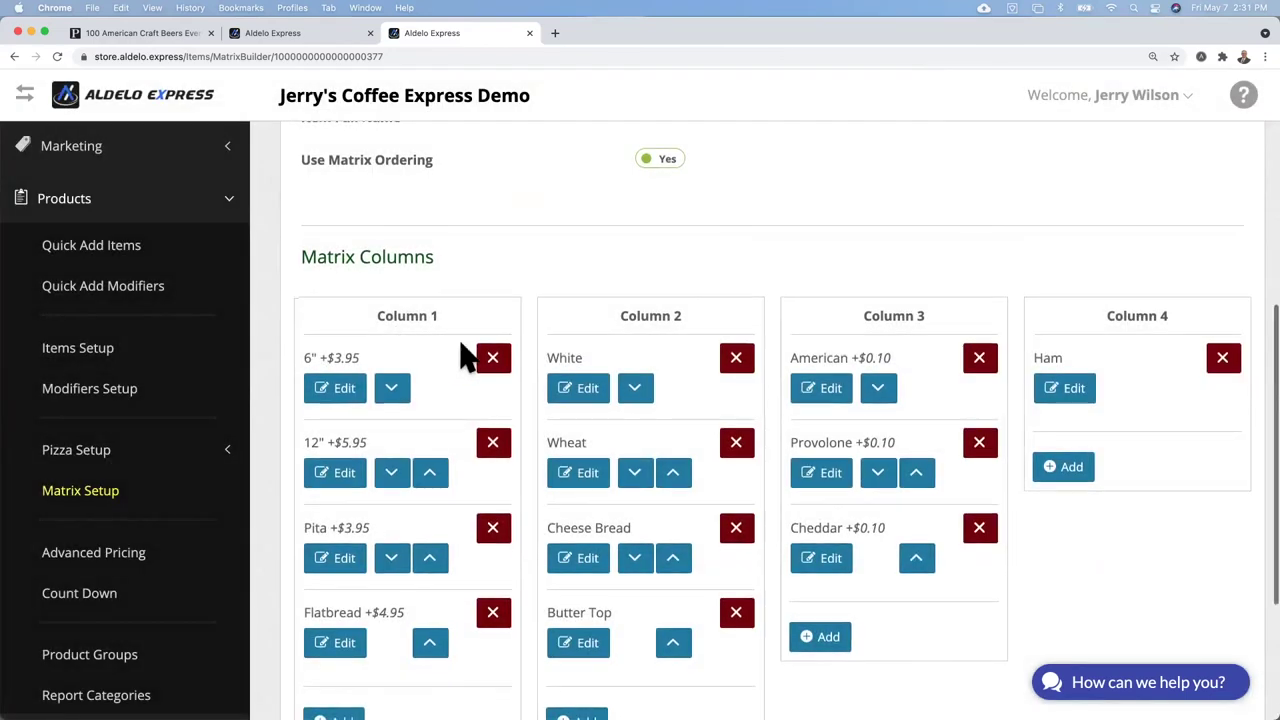
click(1072, 470)
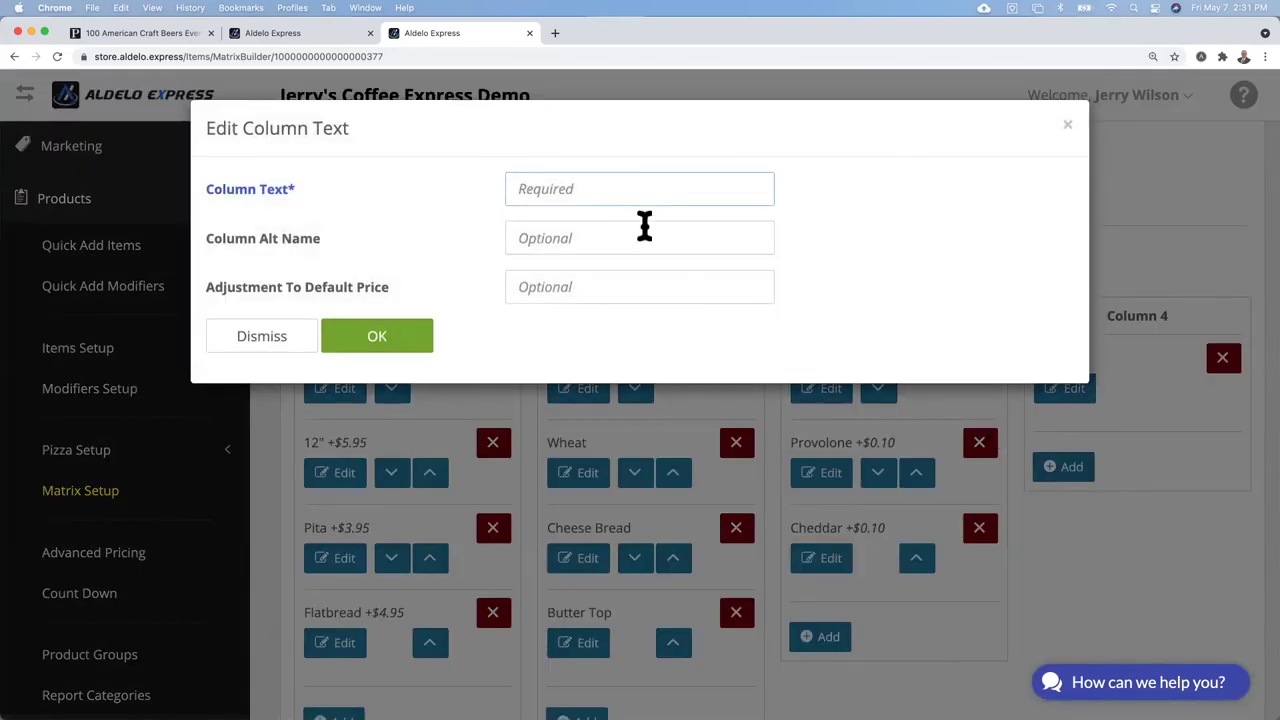
text(Turkey)
click(392, 341)
Add Italian and Roast Beef as meat options in Column 4
click(1066, 556)
text(Italian)
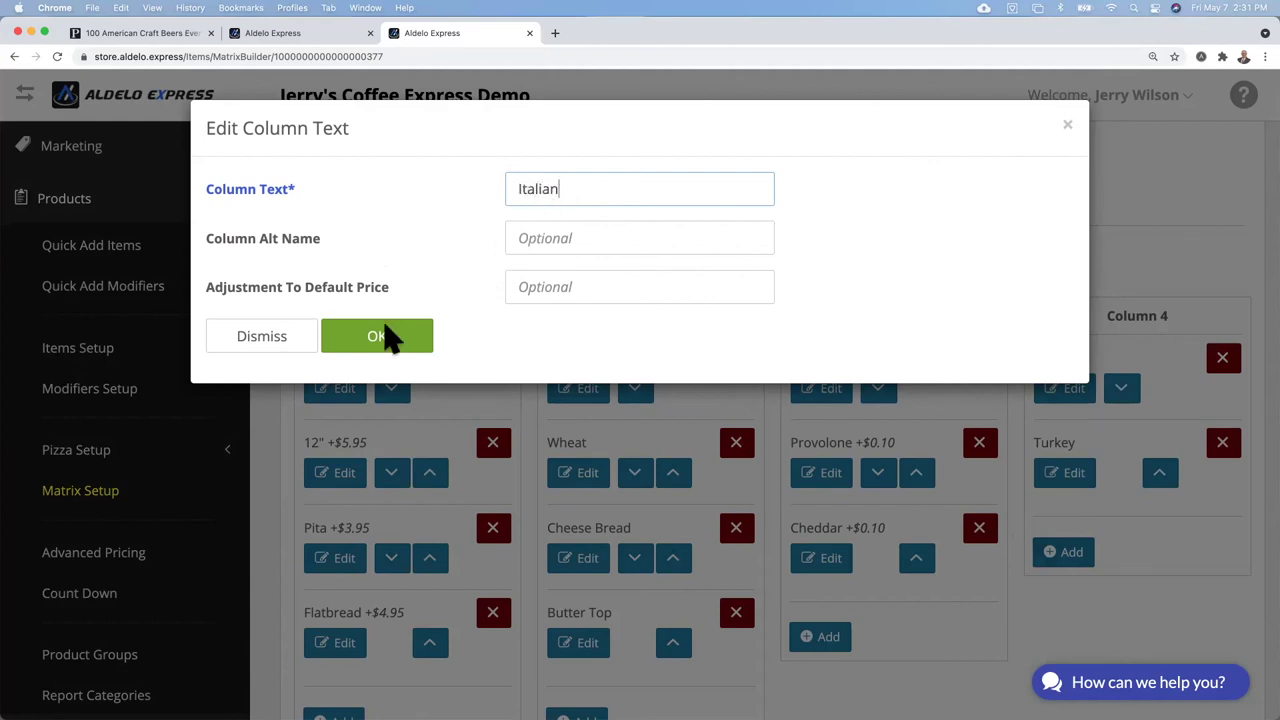
click(385, 340)
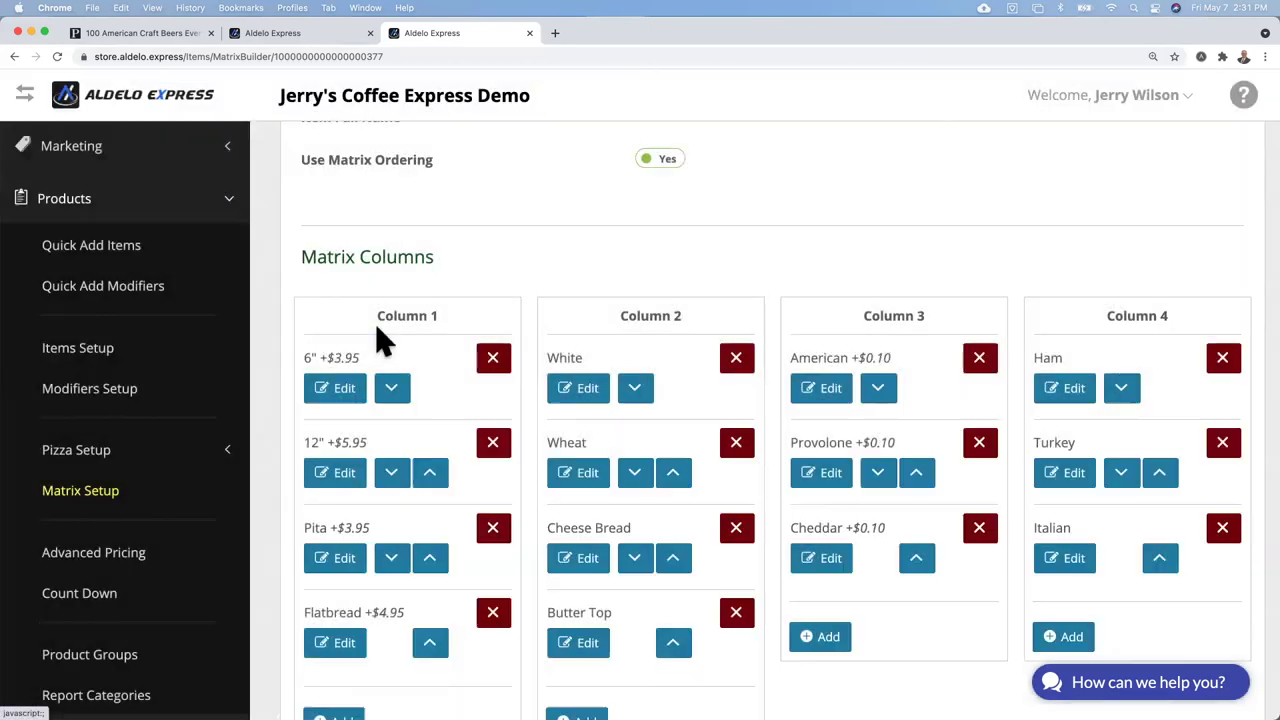
click(1066, 636)
click(559, 190)
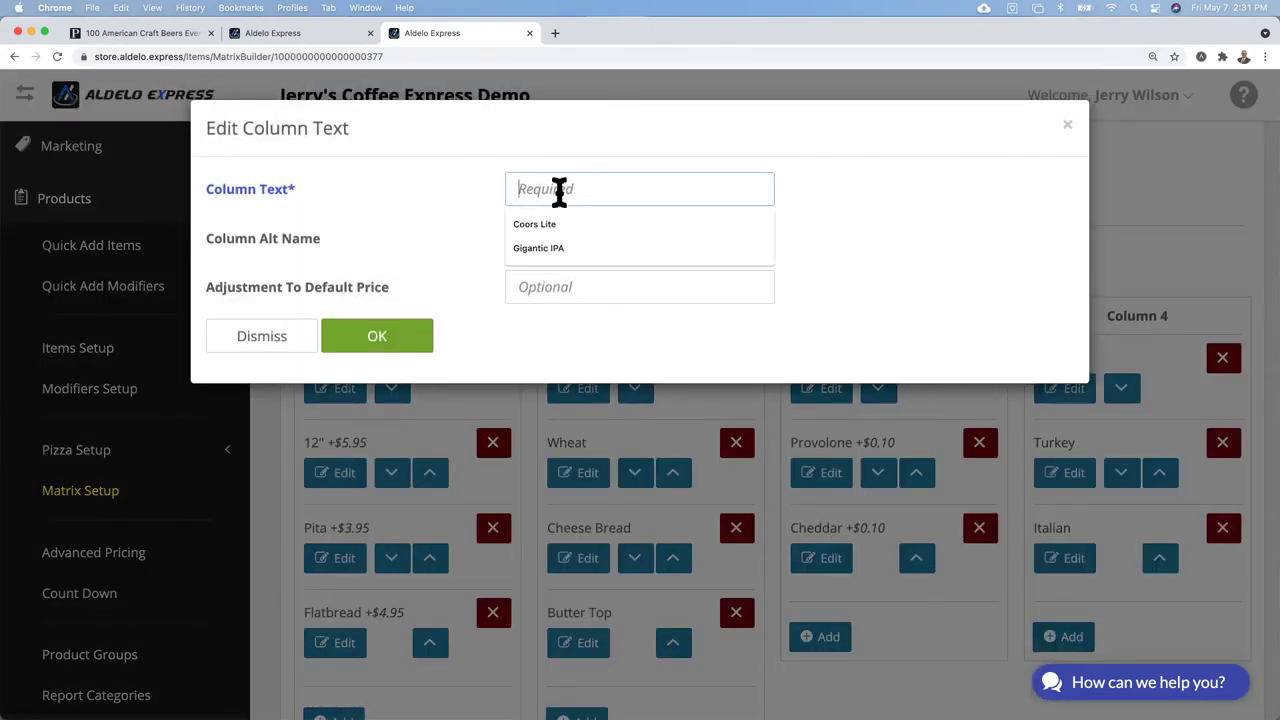
text(Roast Beef)
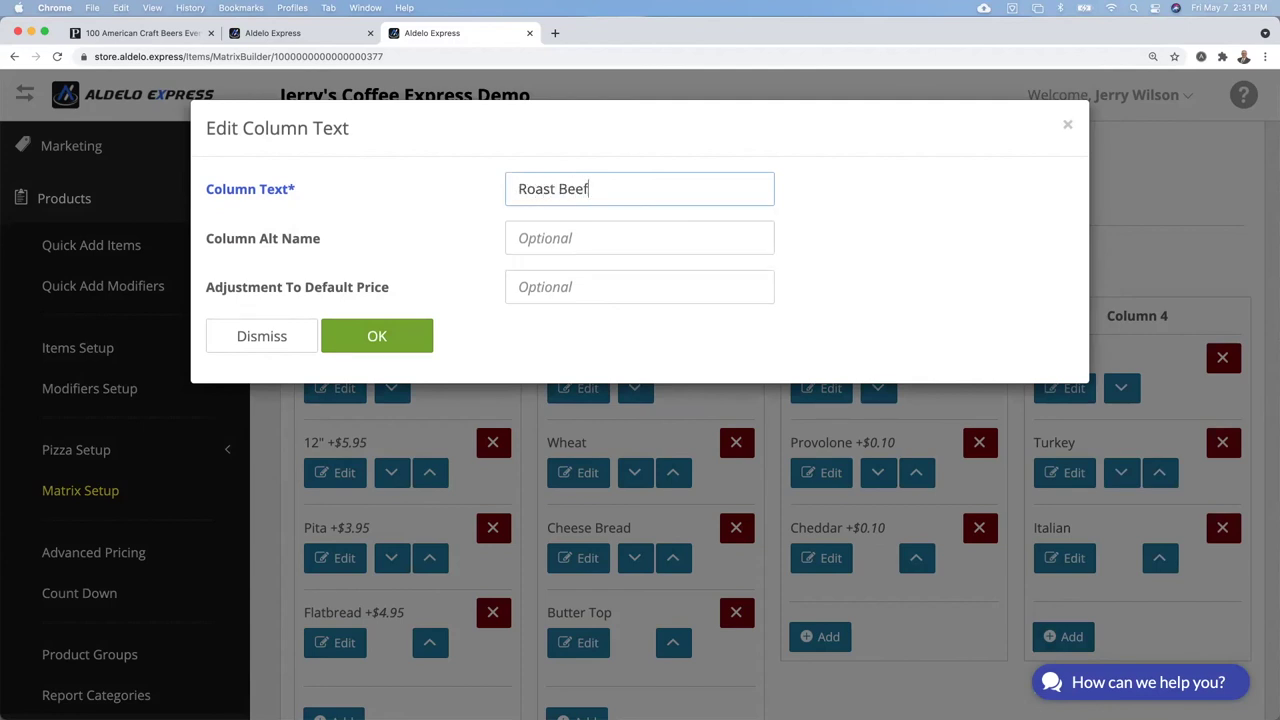
click(368, 346)
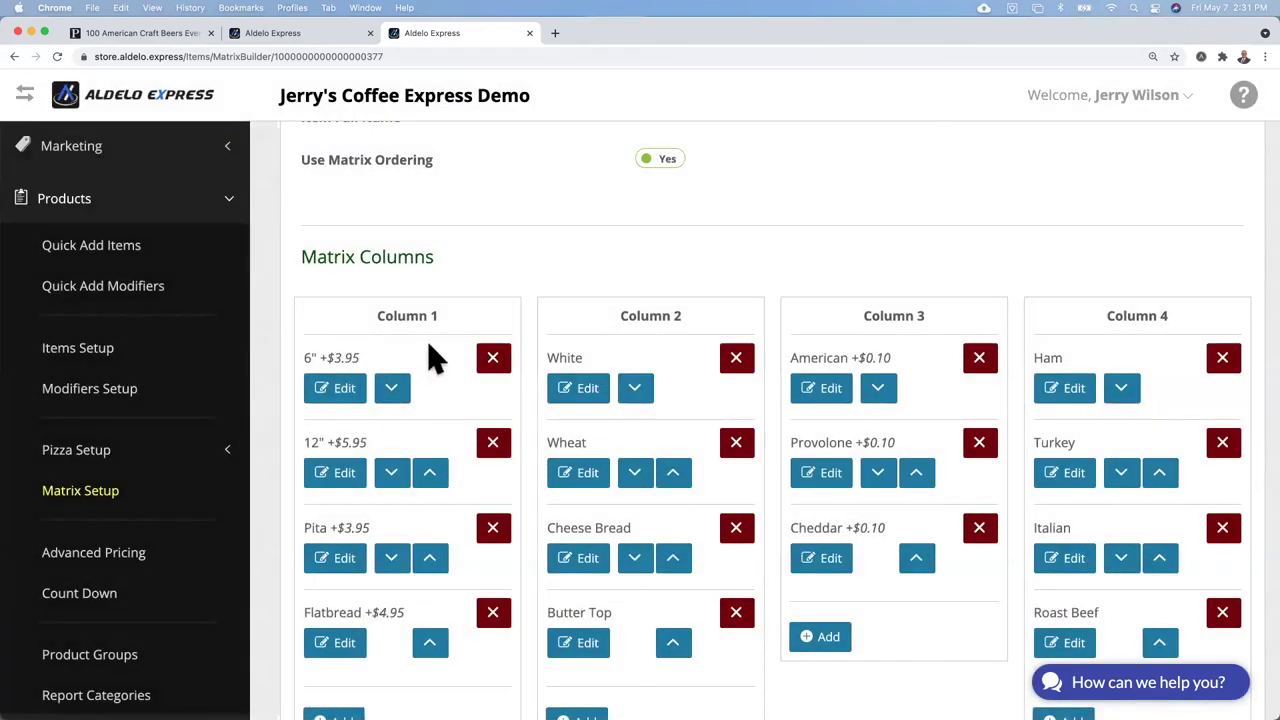
Preview all 192 generated sandwich combinations
scroll(436, 335, down, 1)
scroll(438, 339, down, 1)
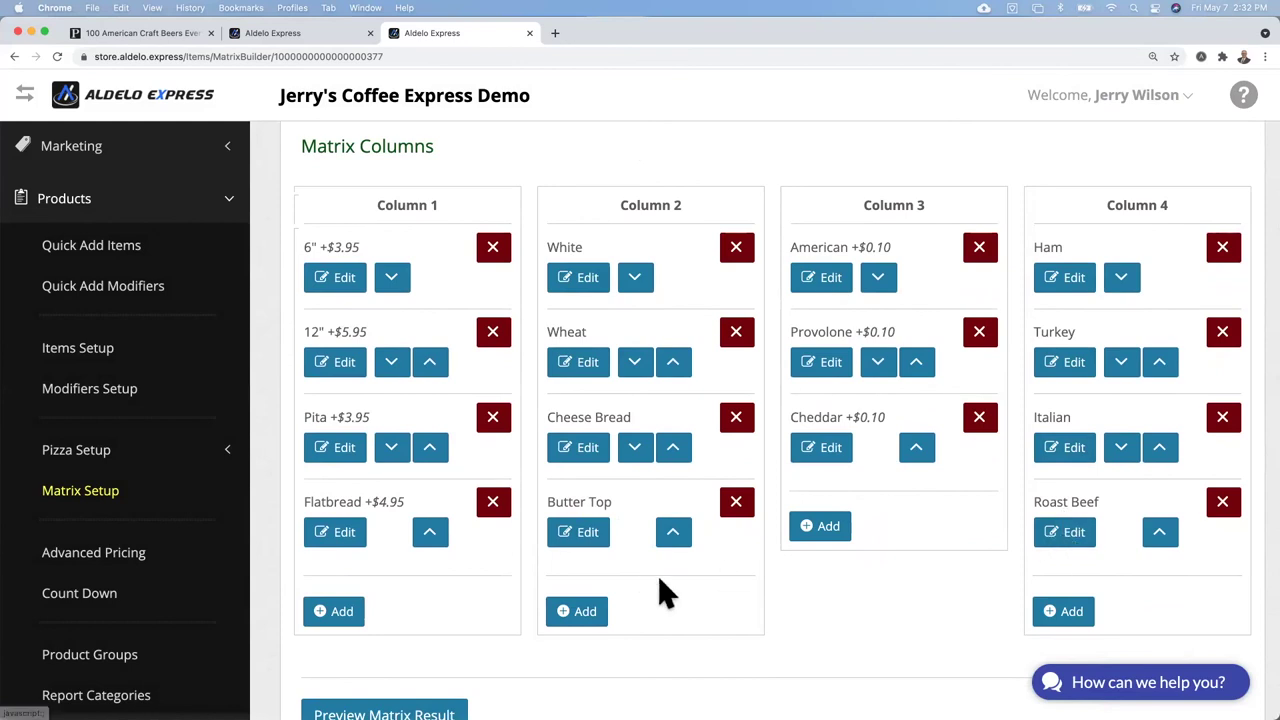
scroll(677, 594, down, 2)
click(424, 630)
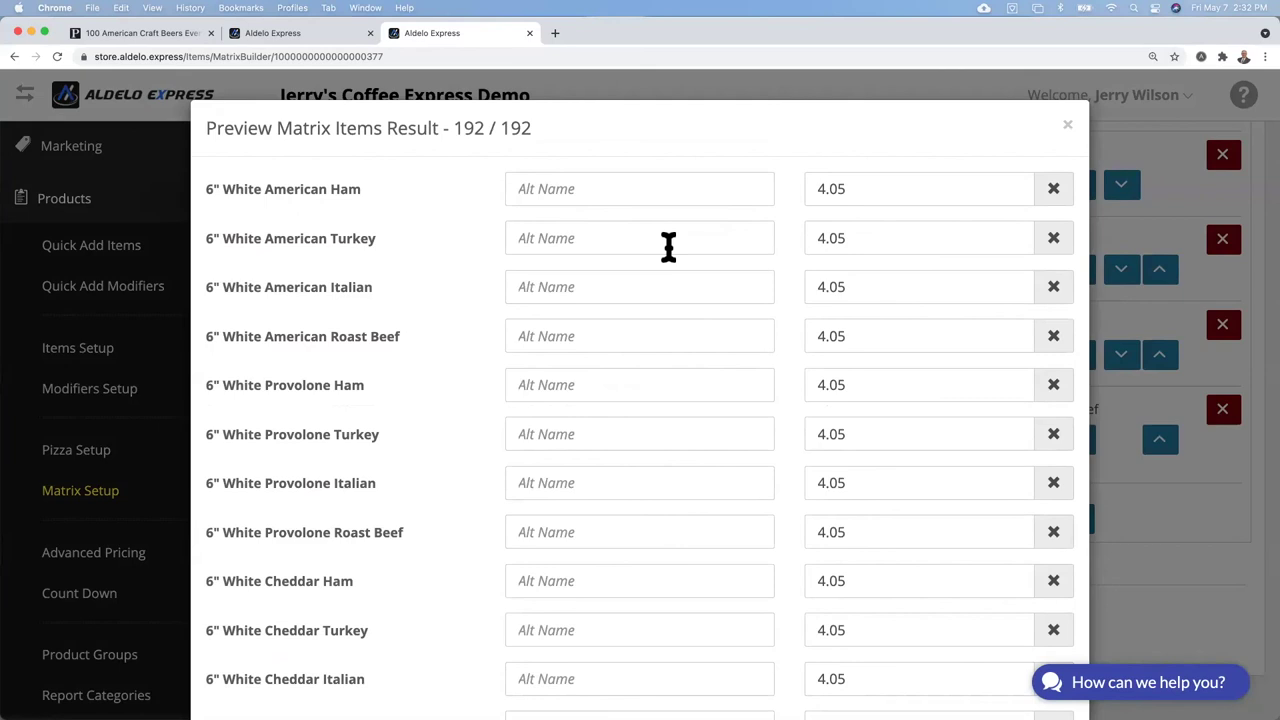
Review the combination list and build the Sandwiches matrix sub-items
scroll(336, 380, down, 4)
scroll(336, 390, down, 20)
scroll(336, 390, down, 20)
scroll(336, 390, down, 1)
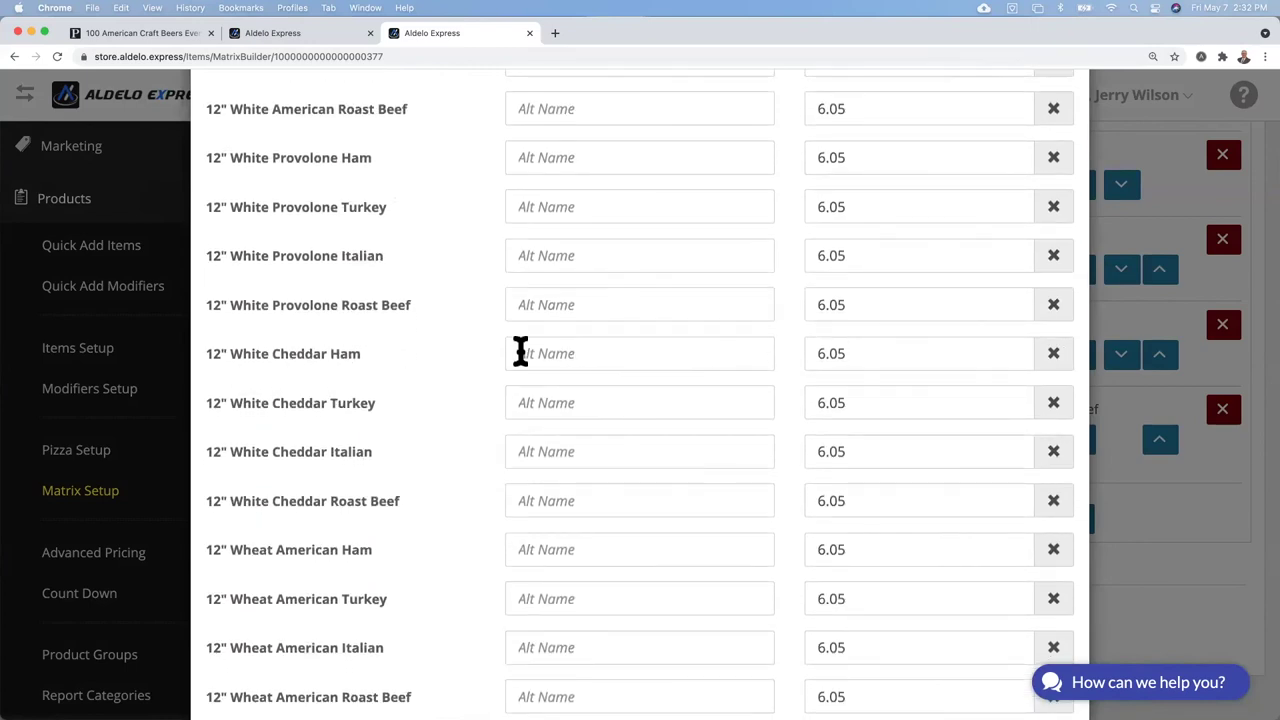
scroll(410, 362, down, 15)
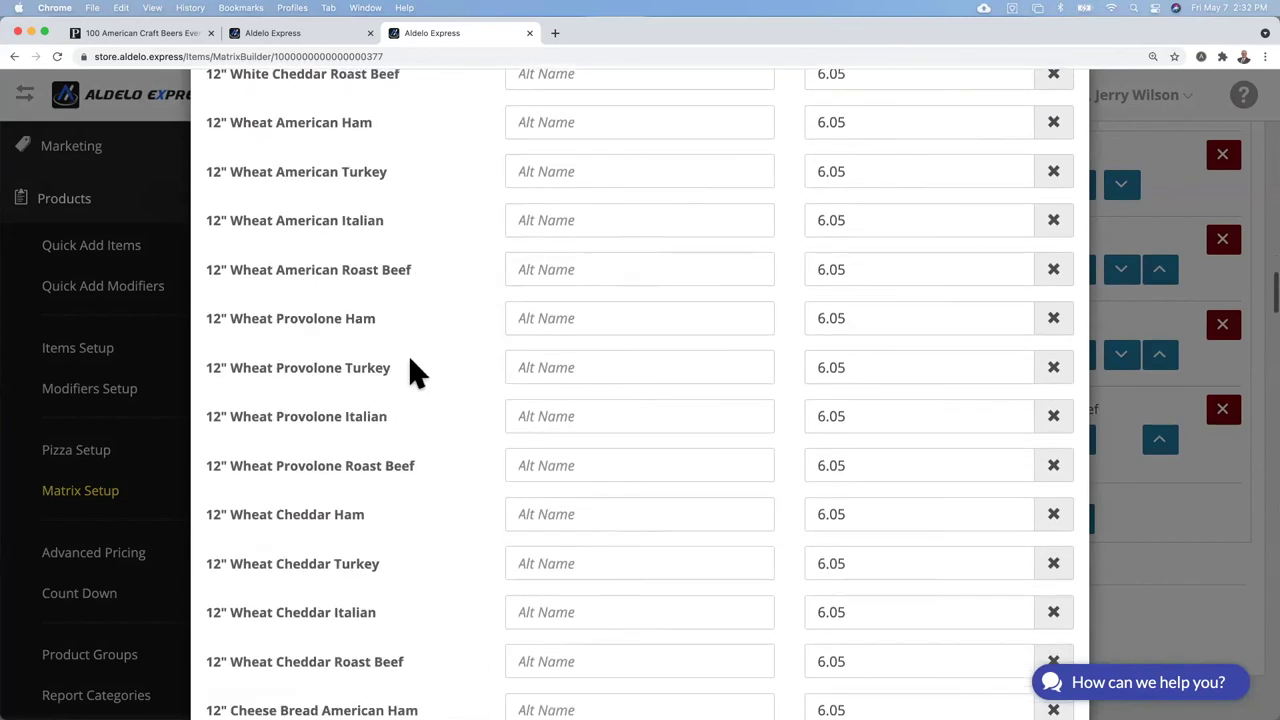
scroll(410, 362, down, 20)
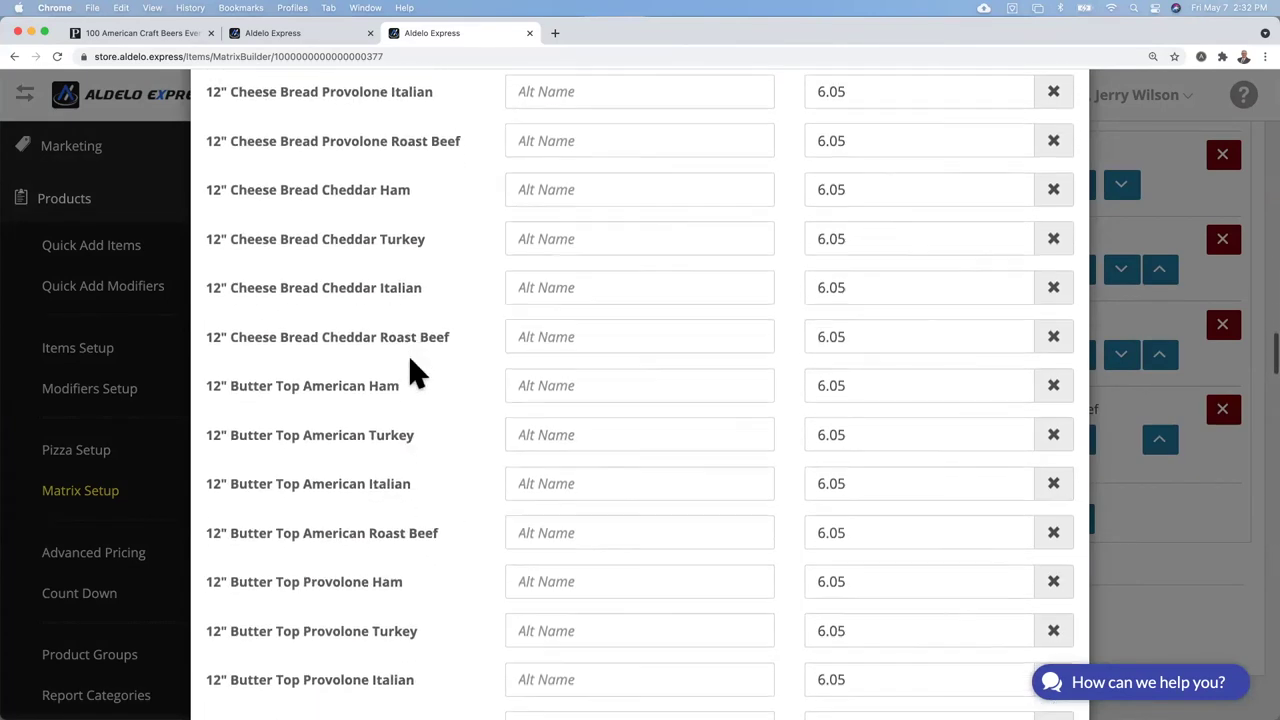
scroll(410, 362, down, 20)
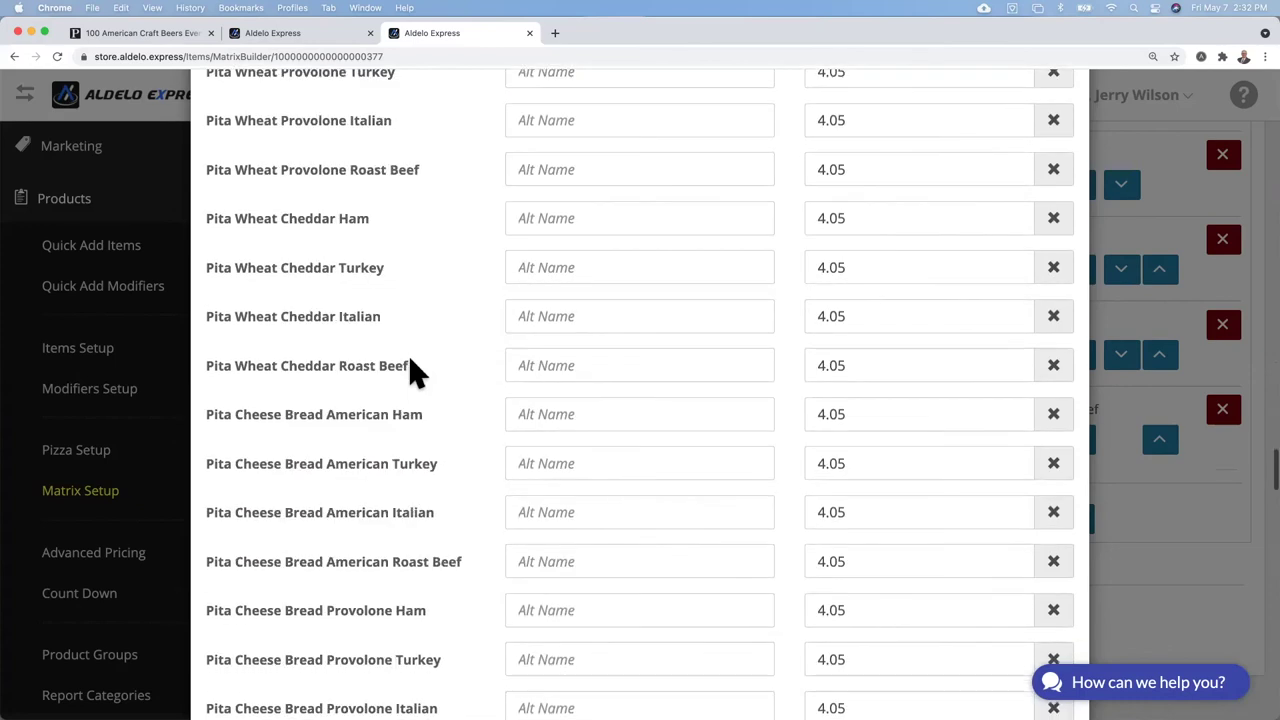
scroll(410, 362, down, 20)
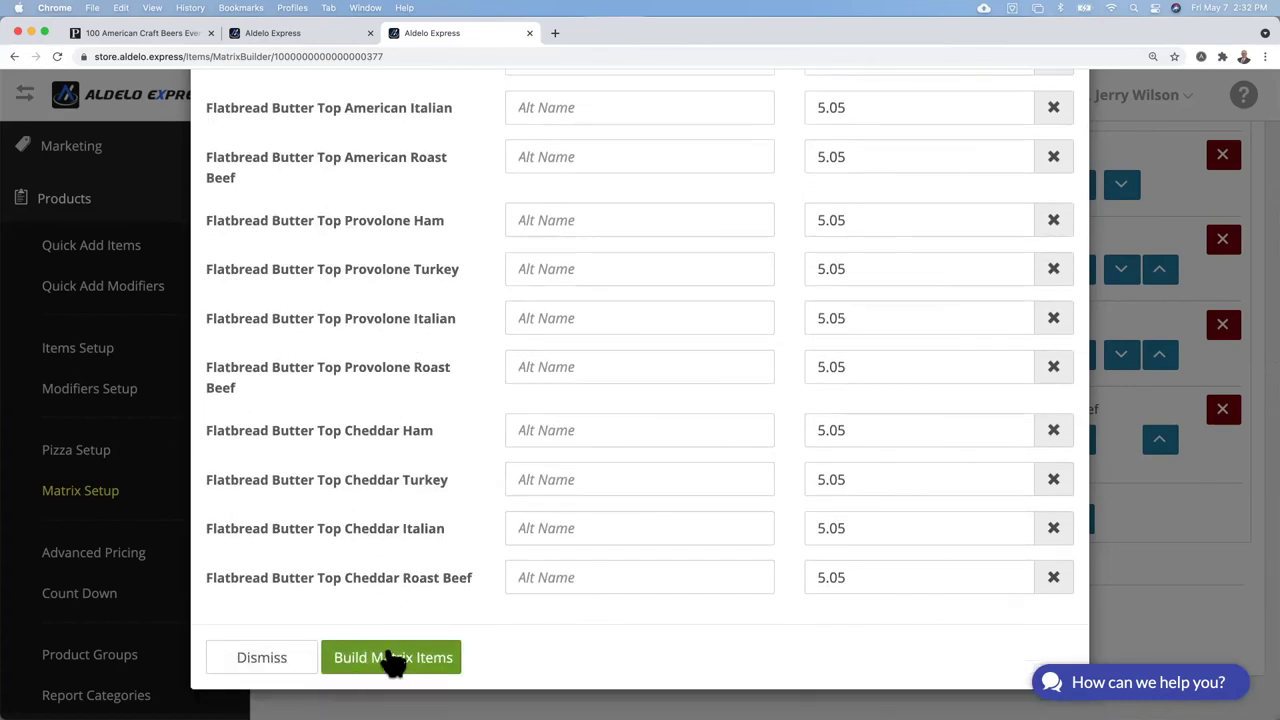
click(392, 657)
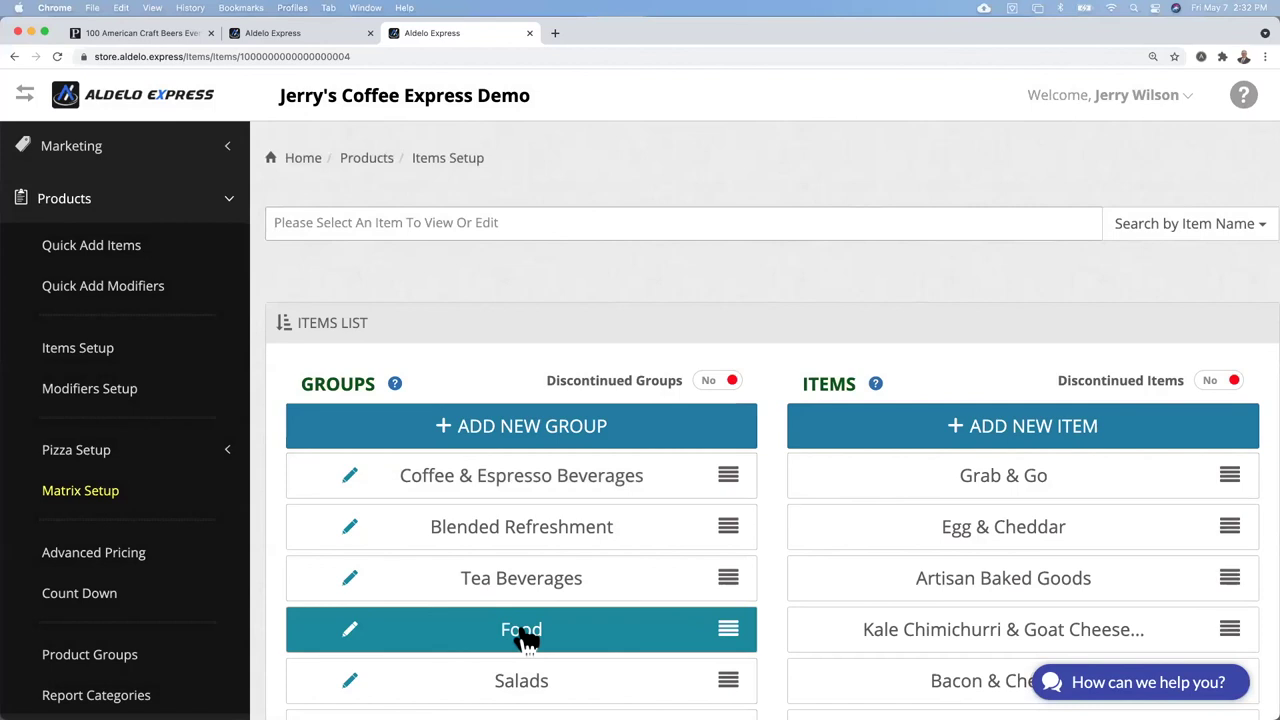
Open the Sandwiches item and scroll to its Manage Sub Items list
scroll(929, 623, down, 4)
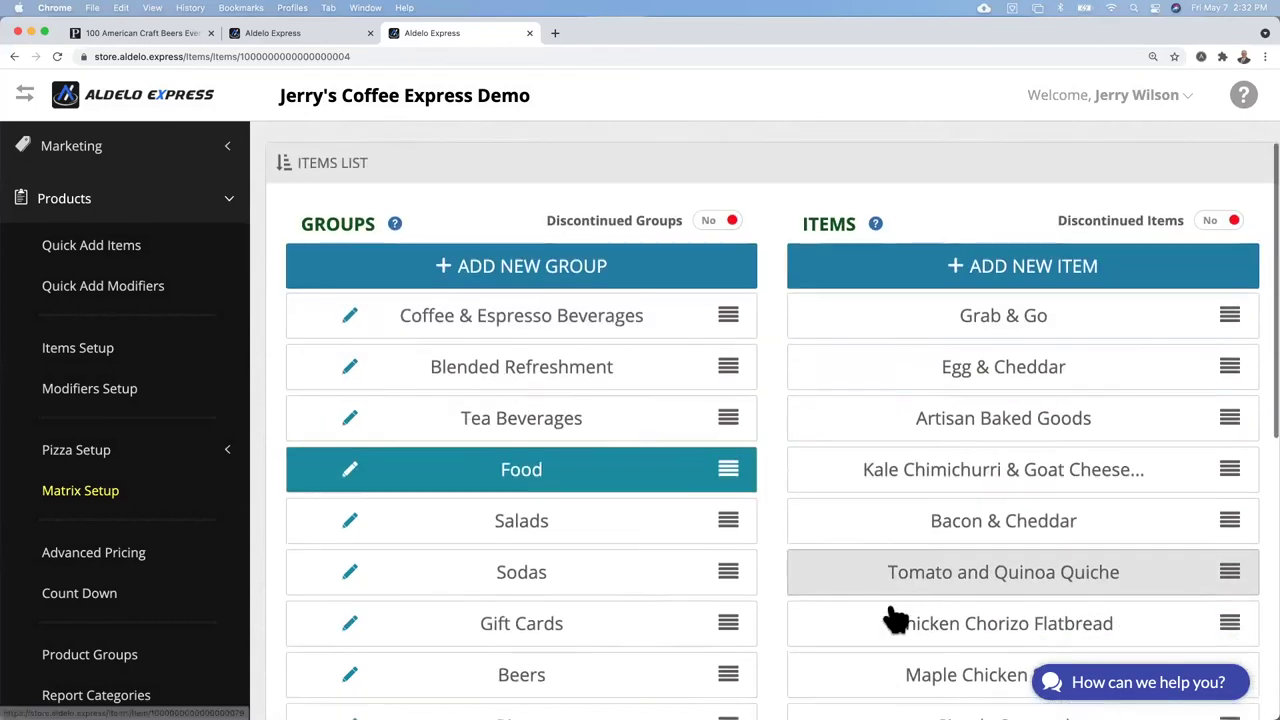
scroll(895, 618, down, 8)
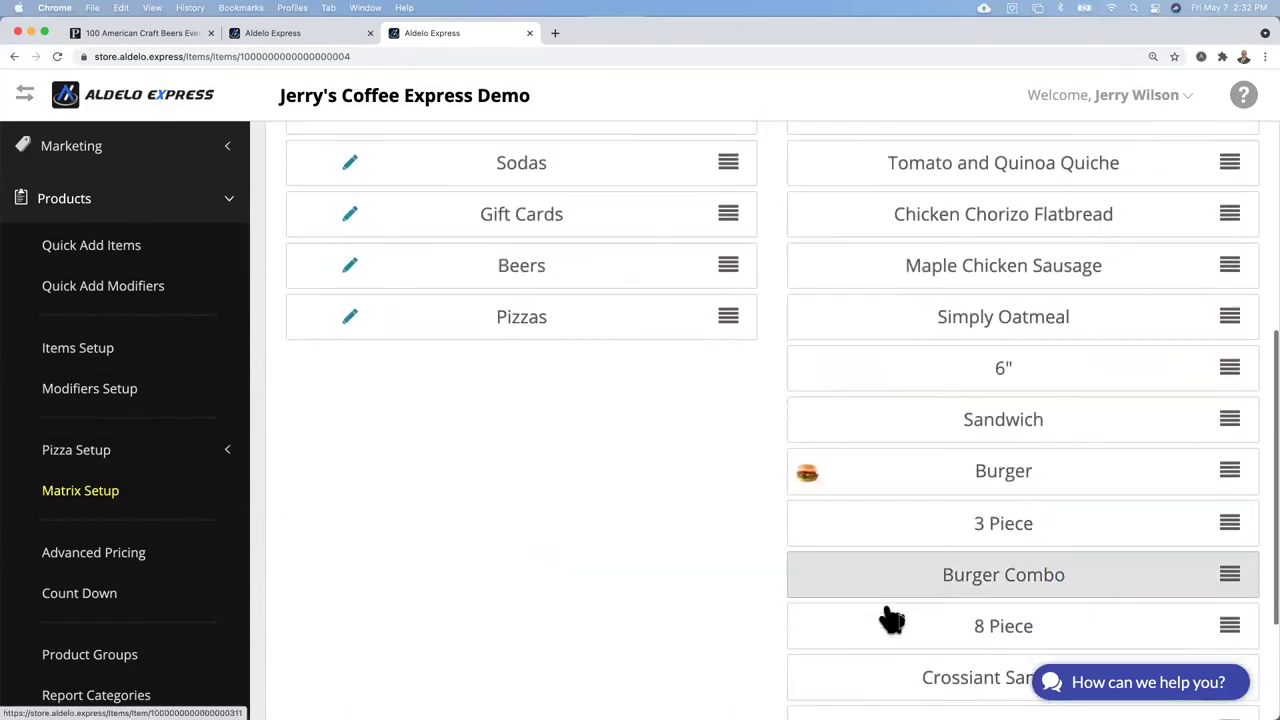
scroll(860, 620, down, 2)
scroll(857, 646, down, 3)
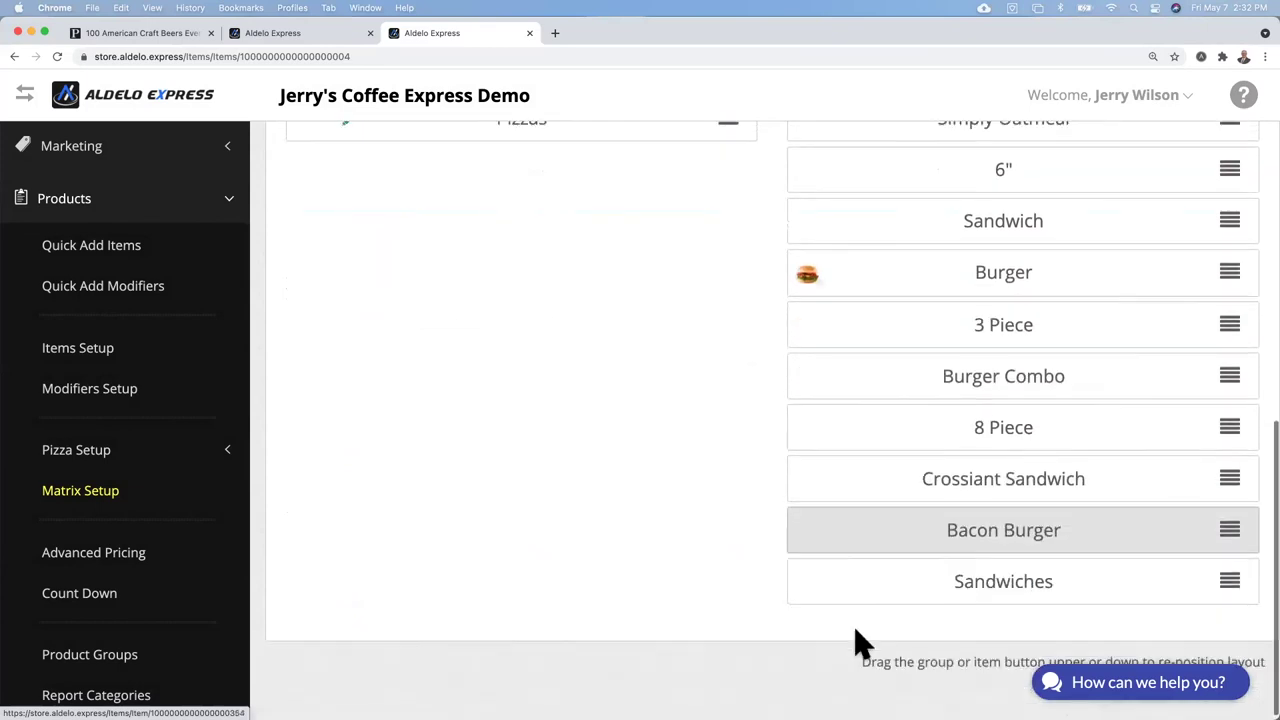
click(909, 586)
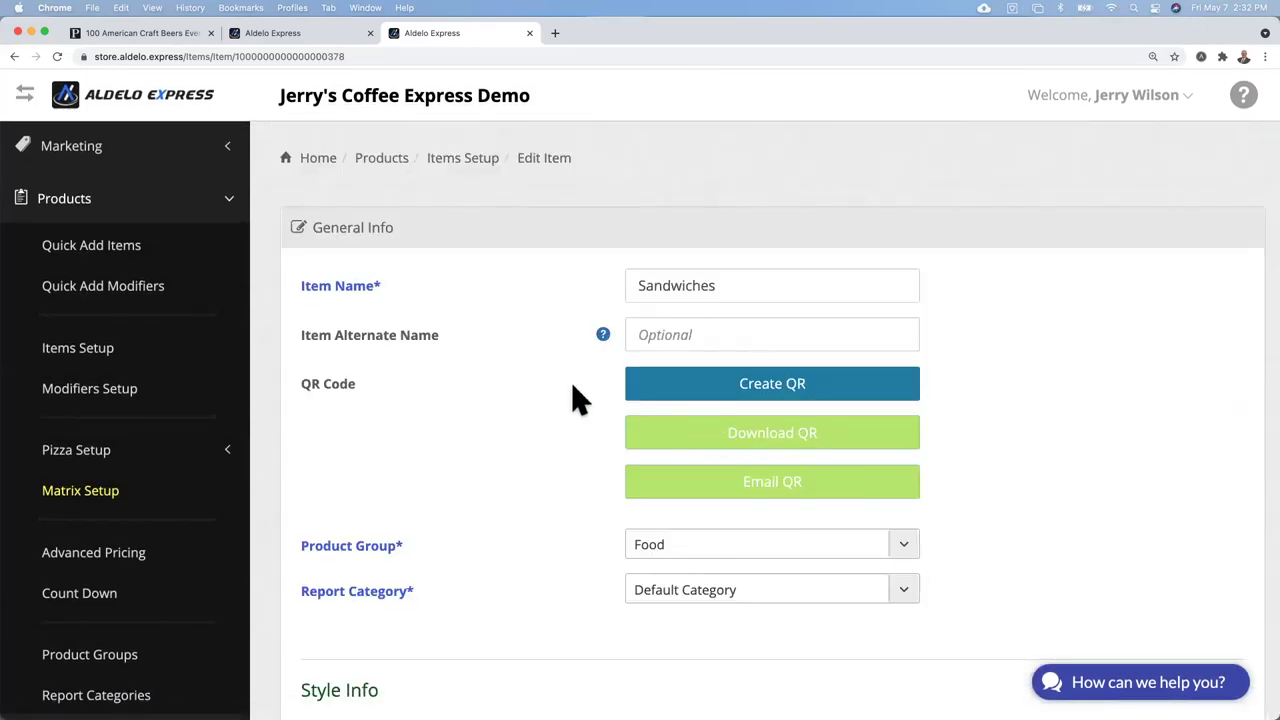
scroll(520, 425, down, 5)
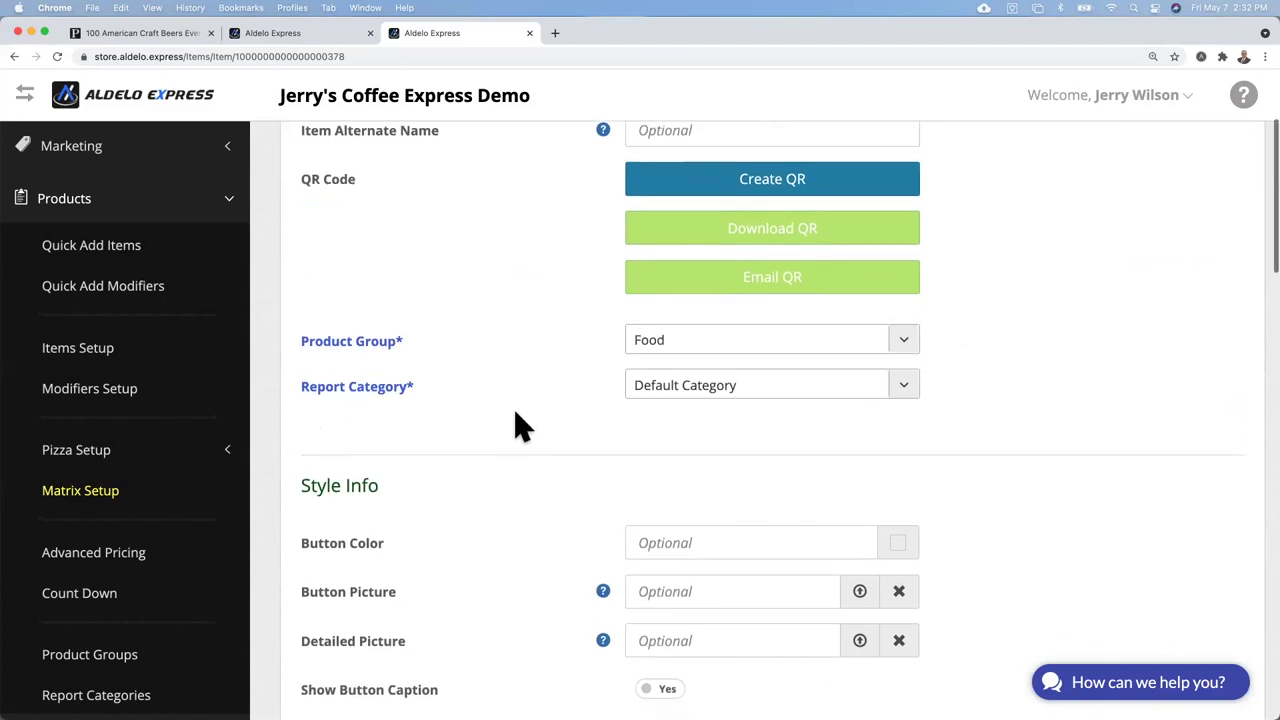
scroll(520, 425, down, 18)
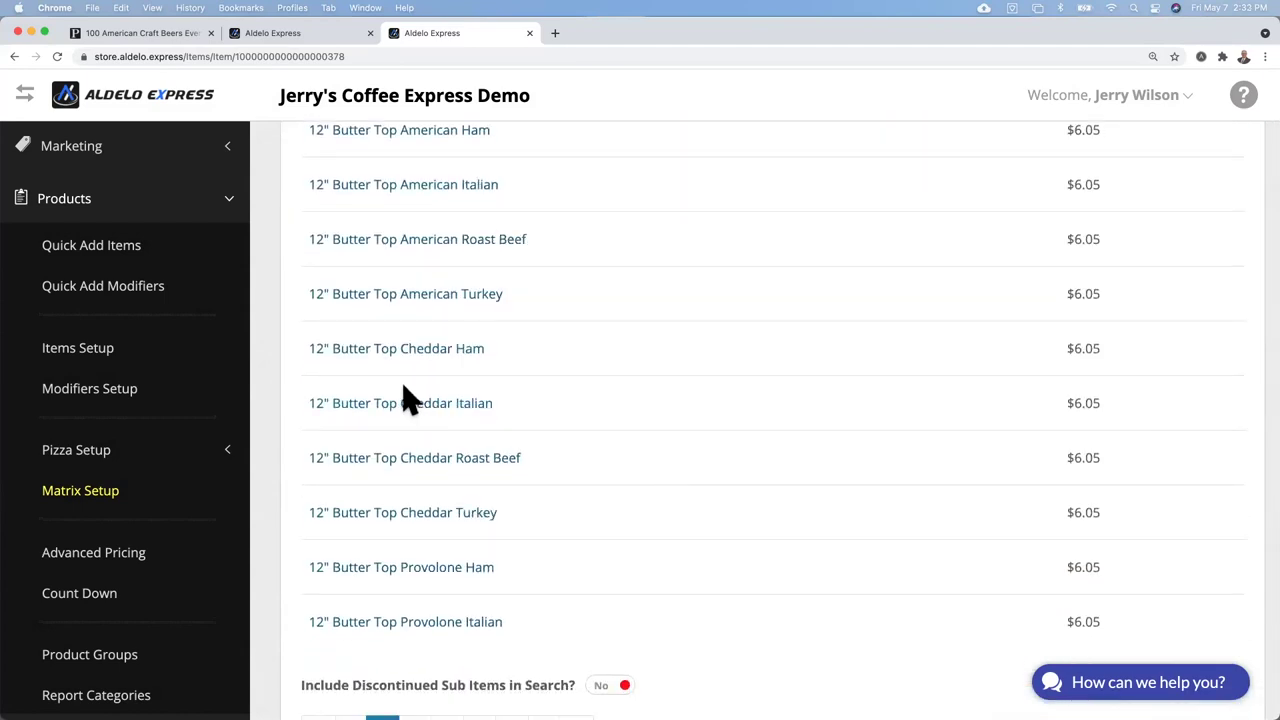
scroll(408, 400, up, 3)
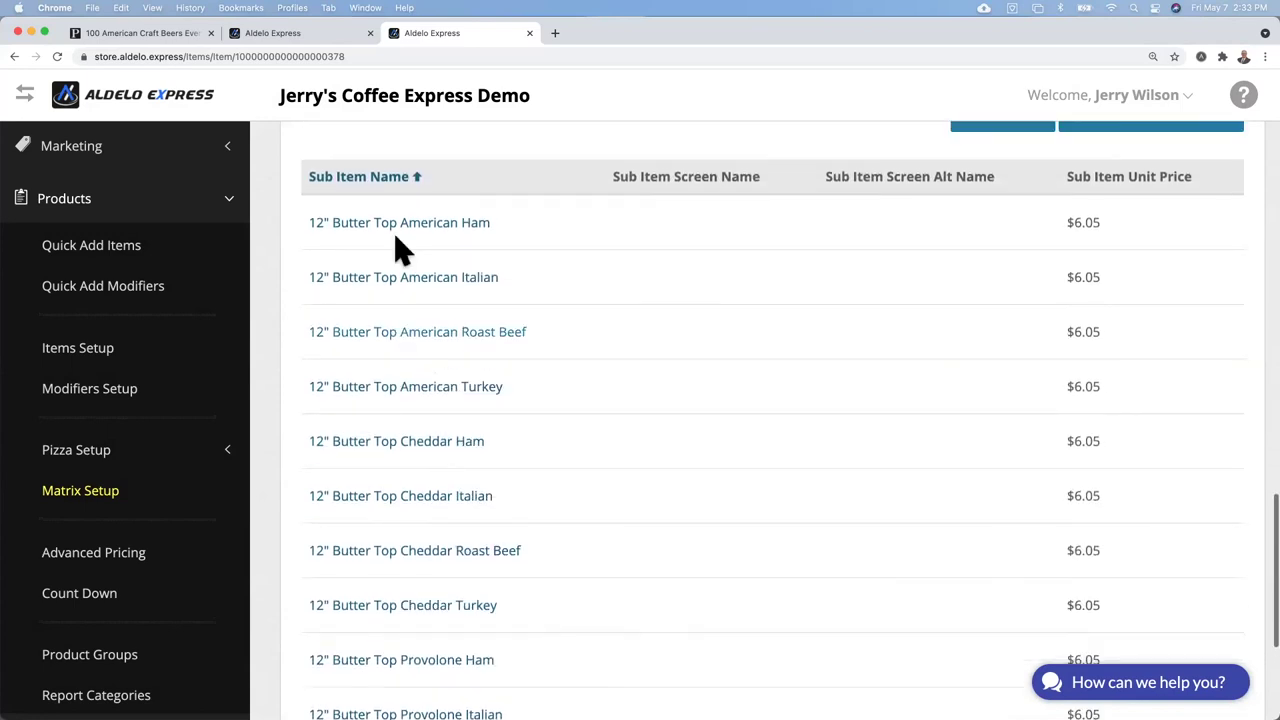
Inspect the 12" Butter Top American Ham sub-item, then close it without saving
click(414, 250)
scroll(425, 390, down, 3)
scroll(425, 392, down, 5)
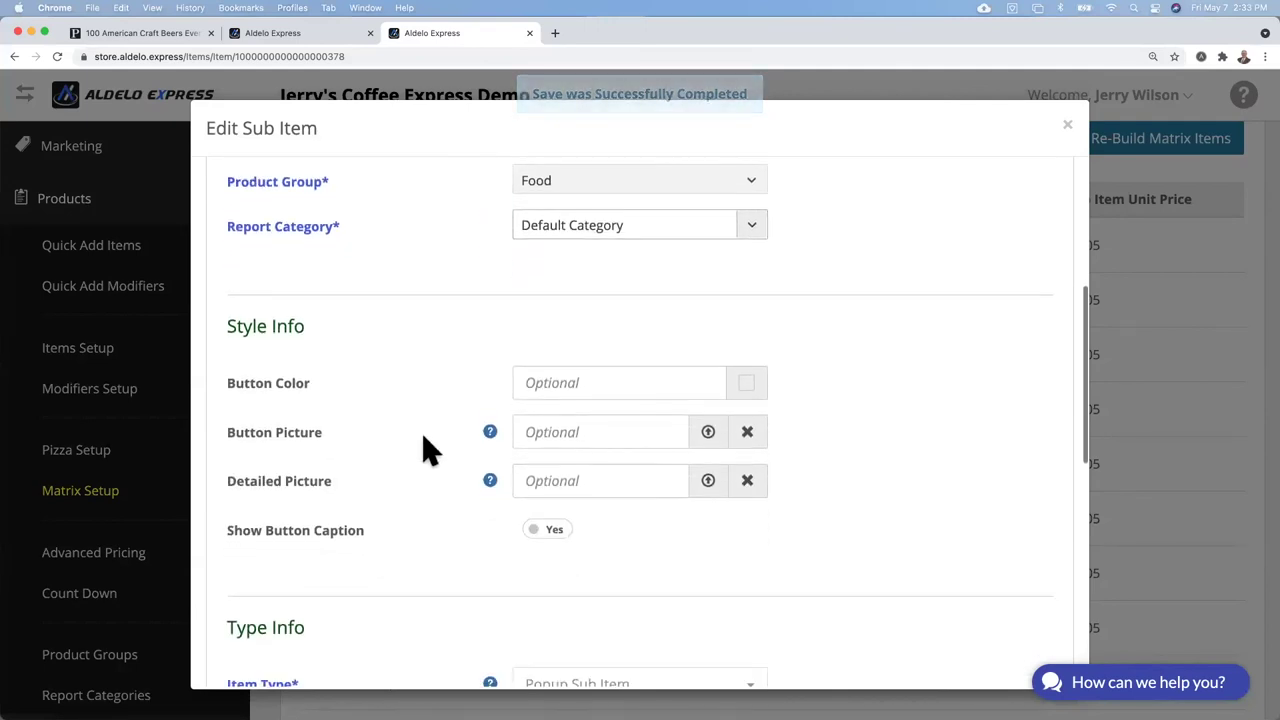
scroll(428, 412, down, 6)
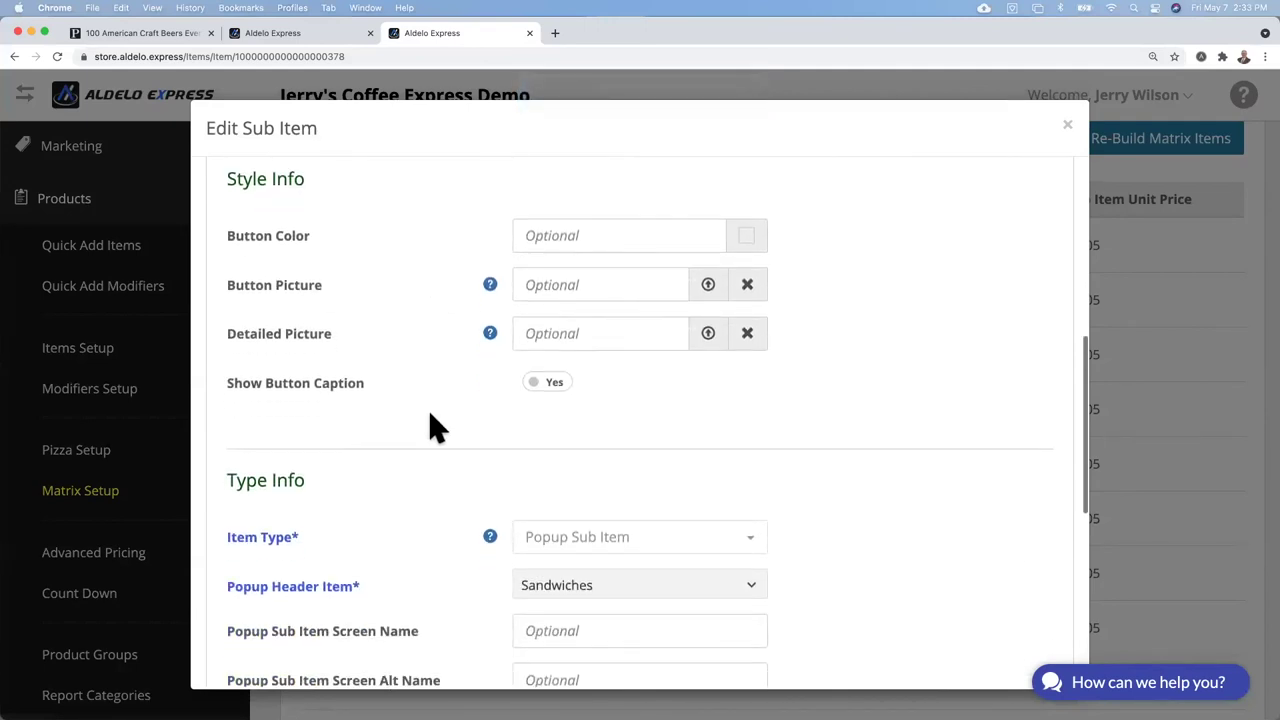
scroll(430, 413, down, 7)
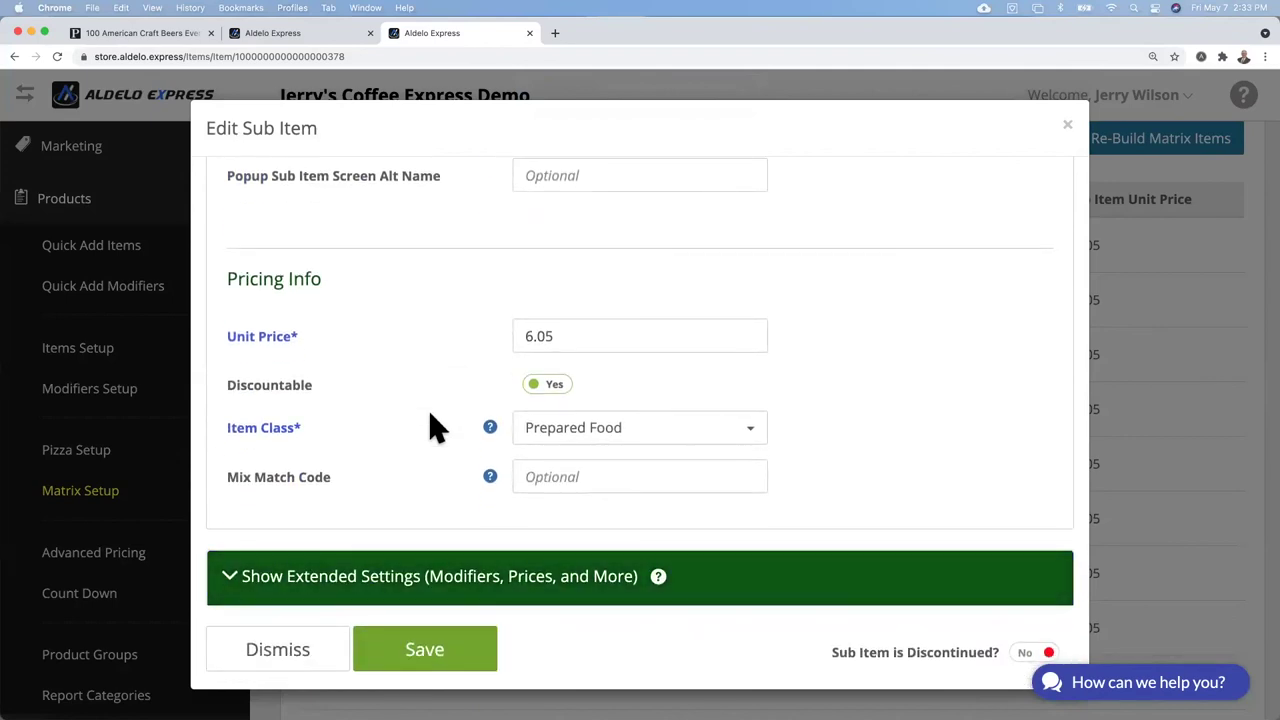
click(309, 650)
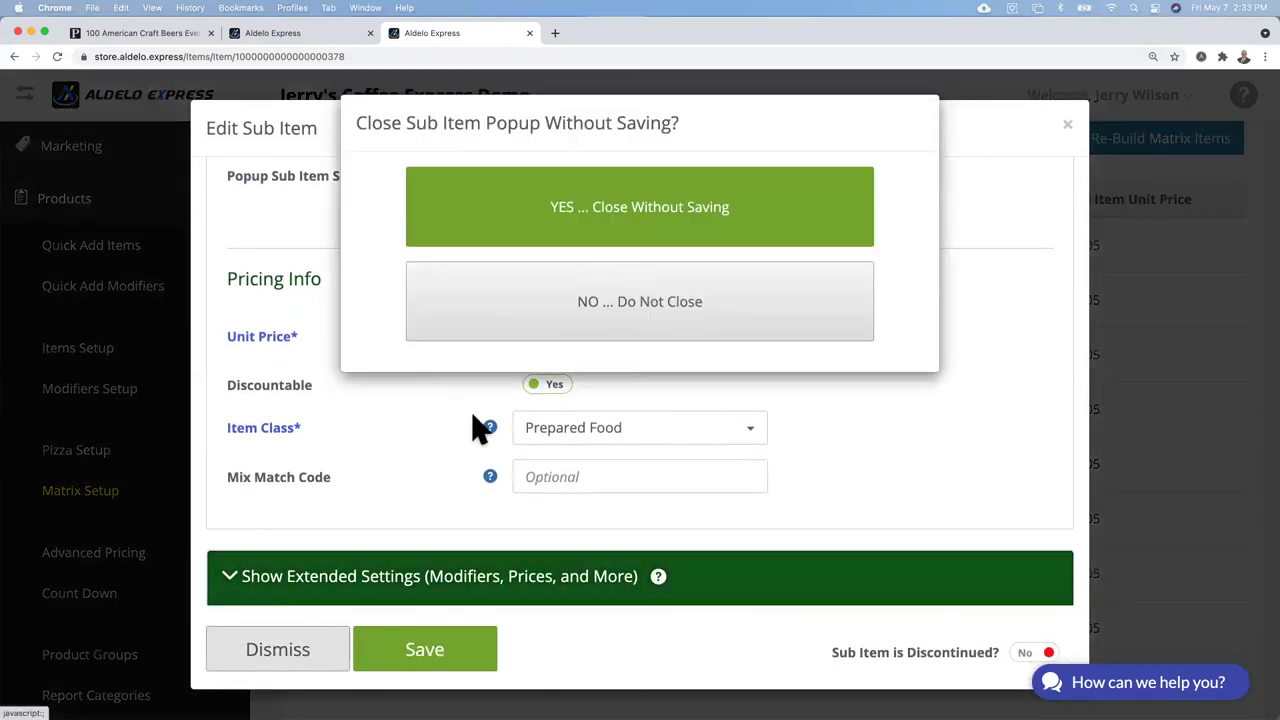
click(630, 228)
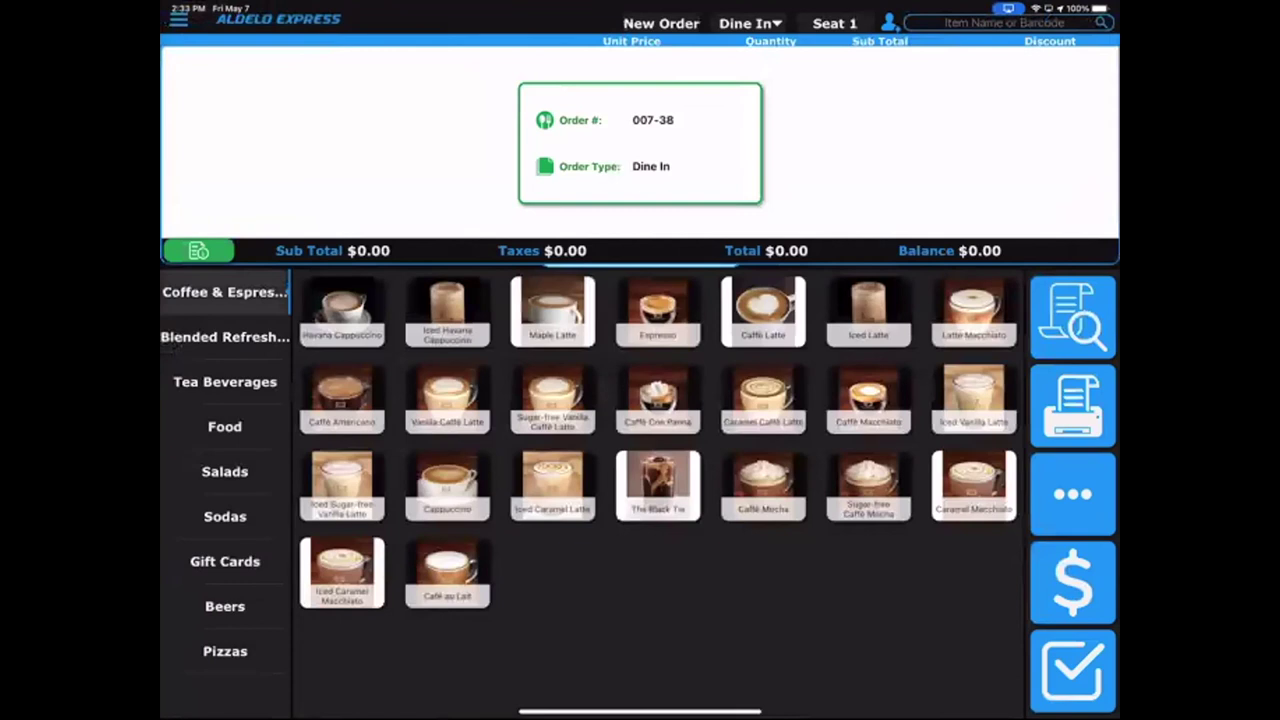
Ring up a Sandwiches item from Food, choosing 6", Wheat bread and American cheese
click(225, 426)
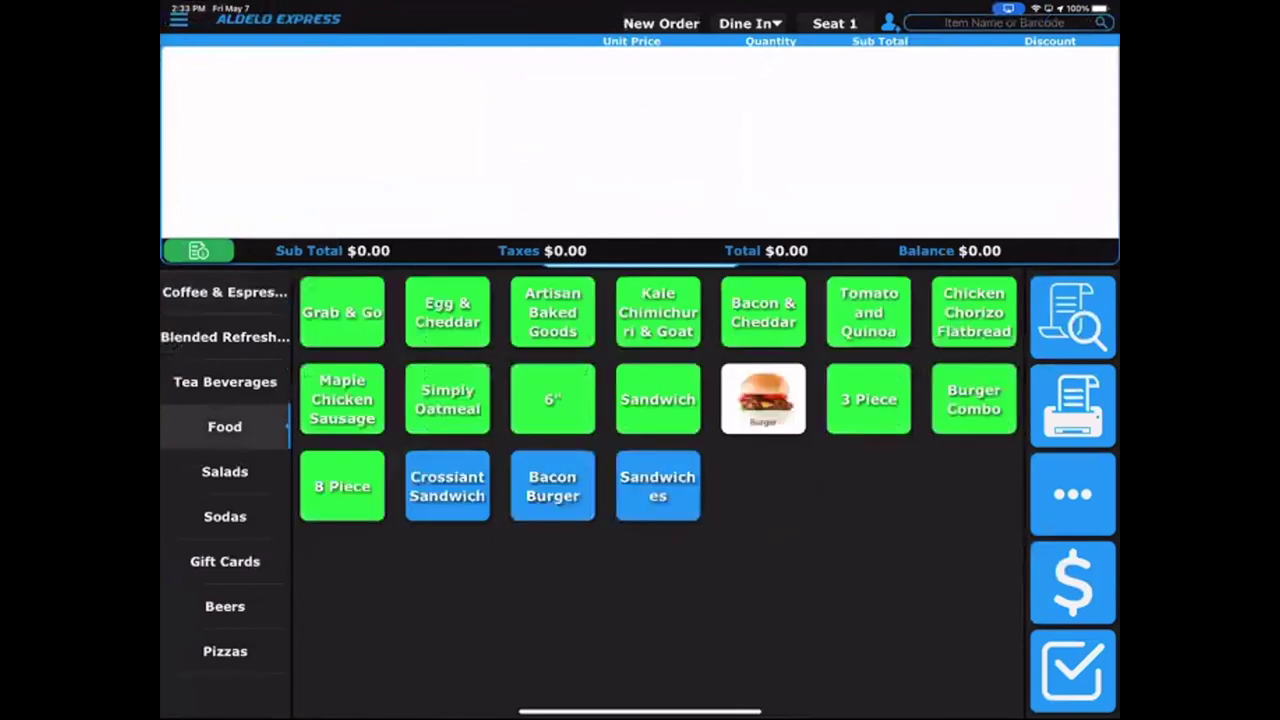
click(657, 486)
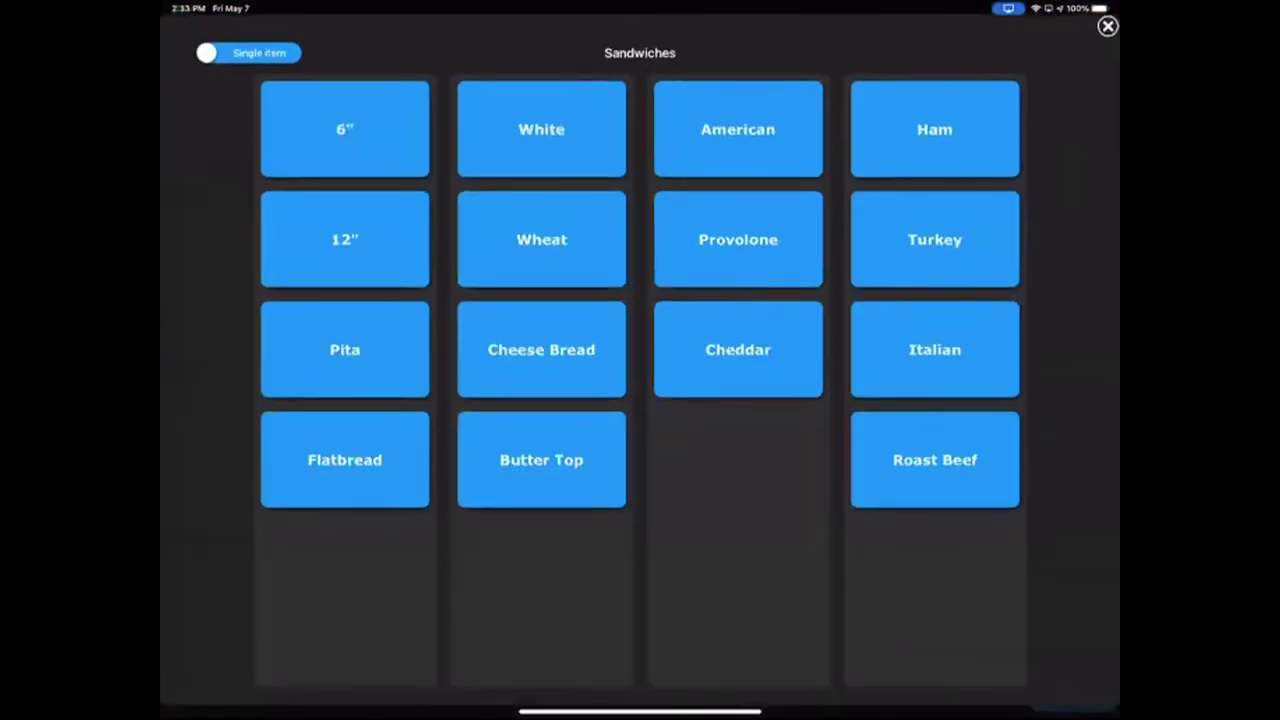
click(345, 129)
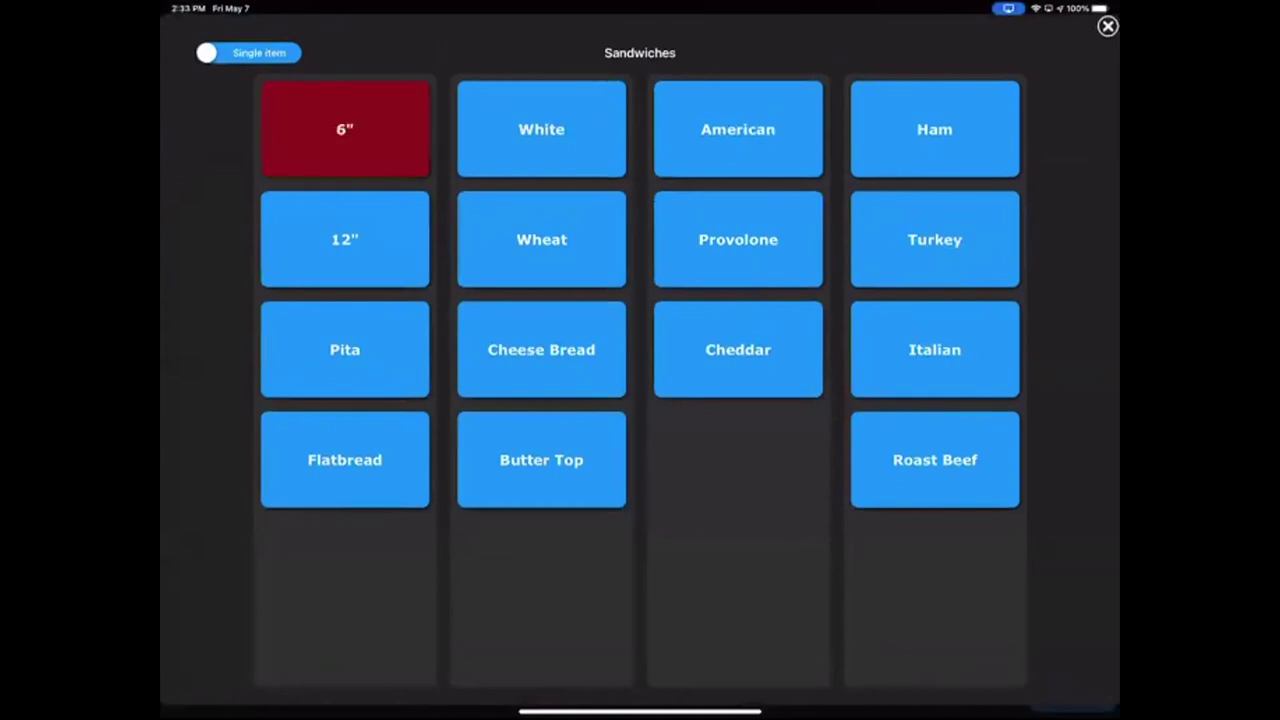
click(541, 239)
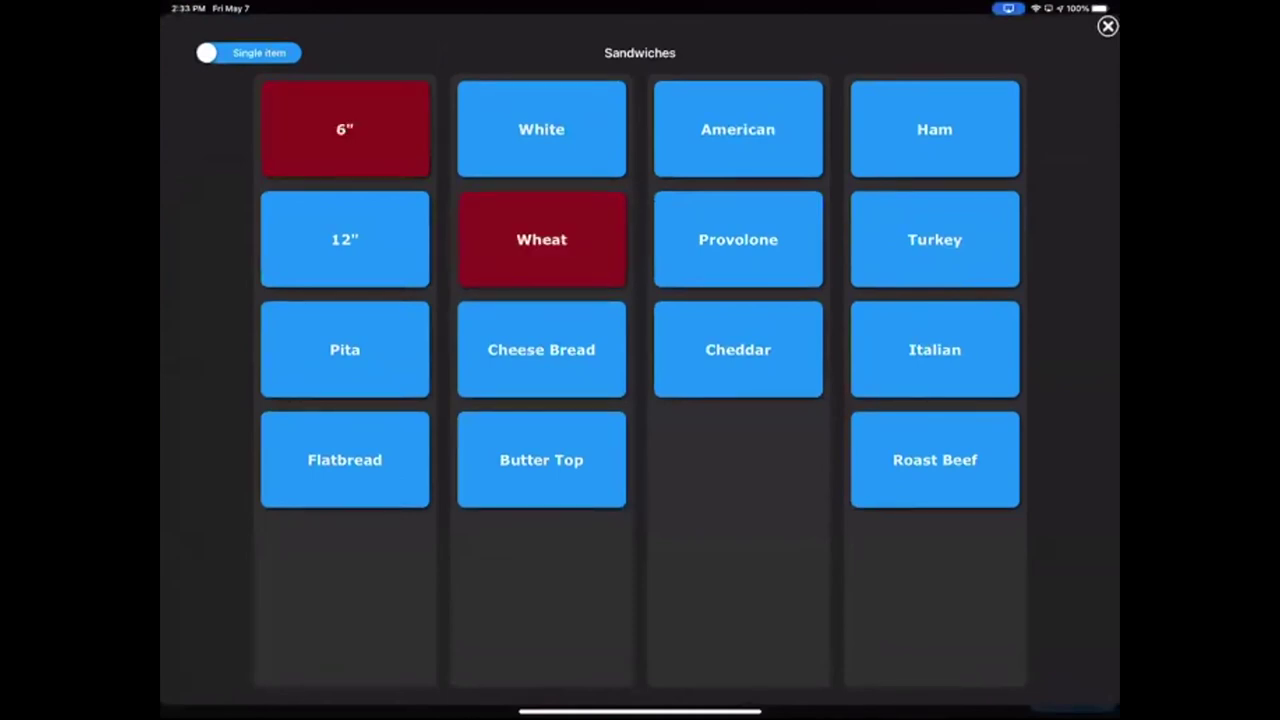
click(738, 129)
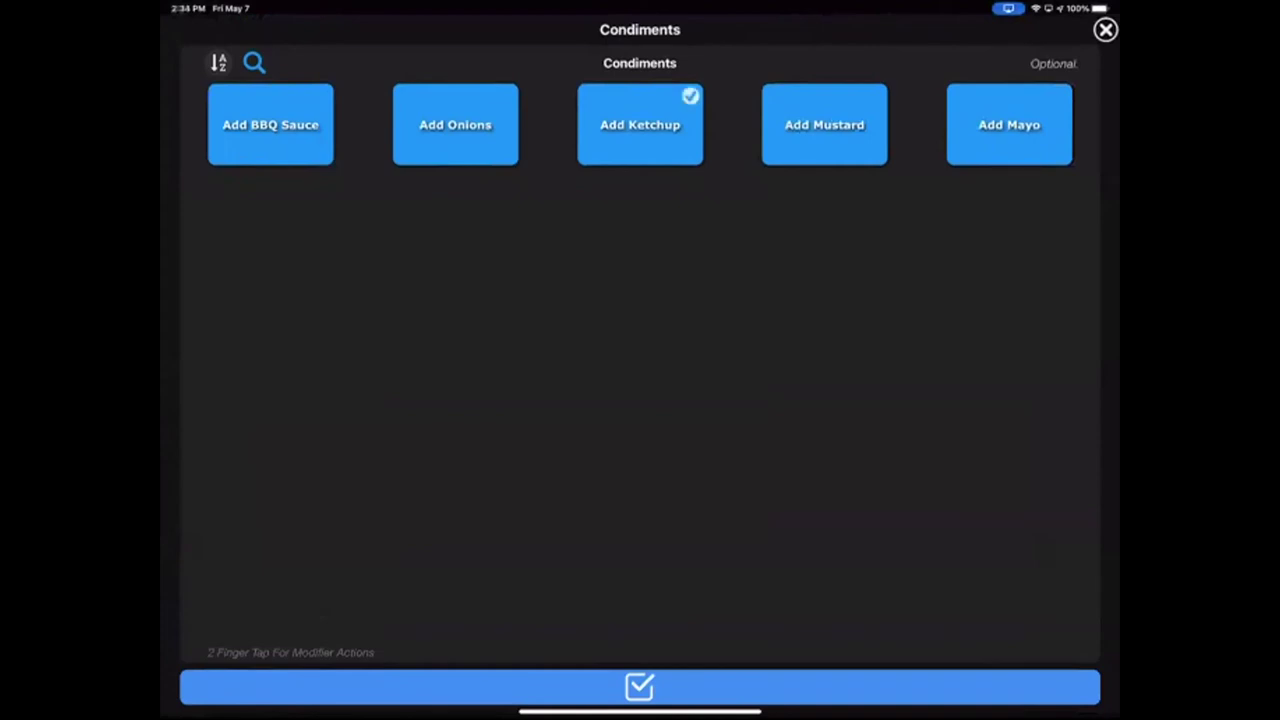
Set Lite Ketchup and Extra Mustard, then add the 6" Wheat American Turkey sandwich to the order
click(640, 124)
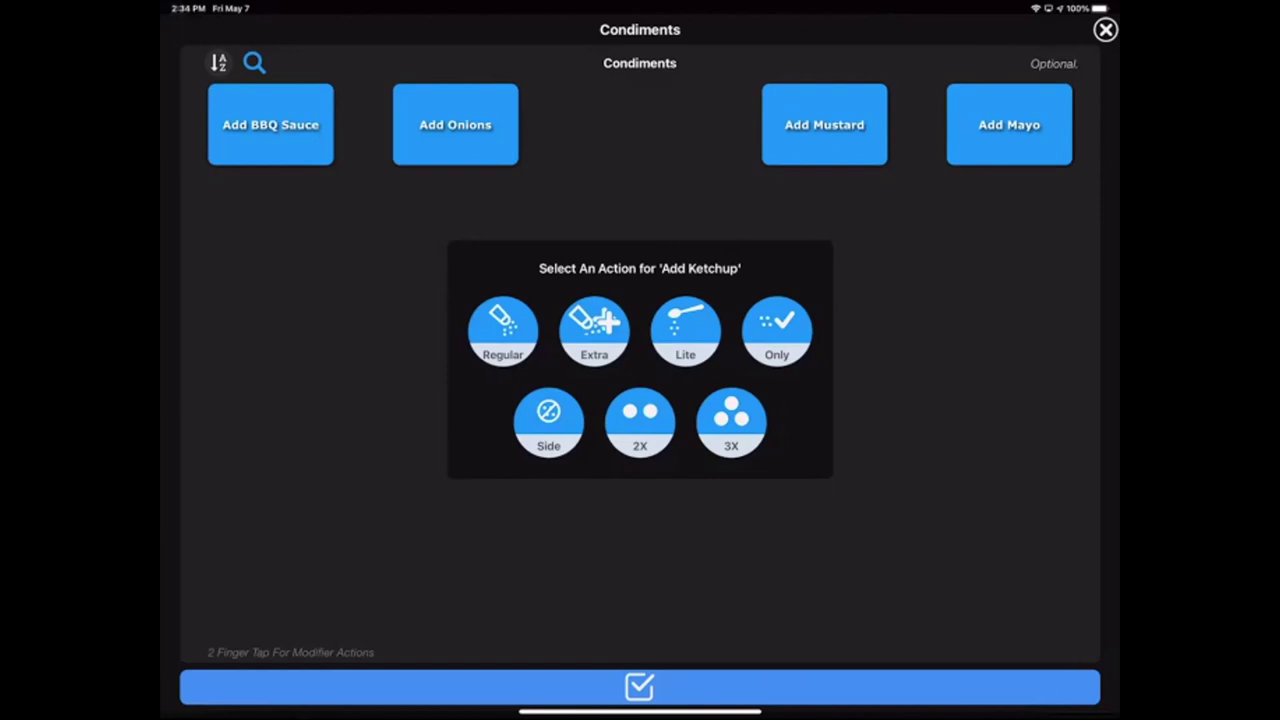
click(685, 330)
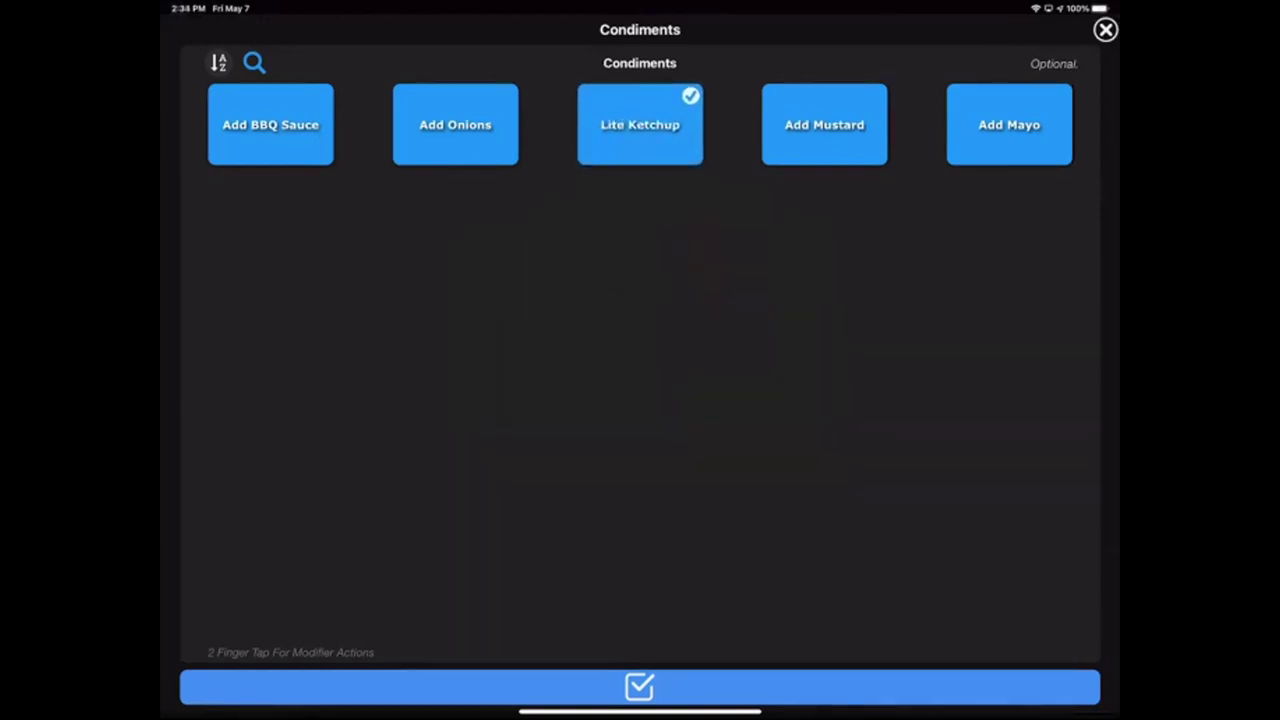
click(824, 124)
click(824, 124)
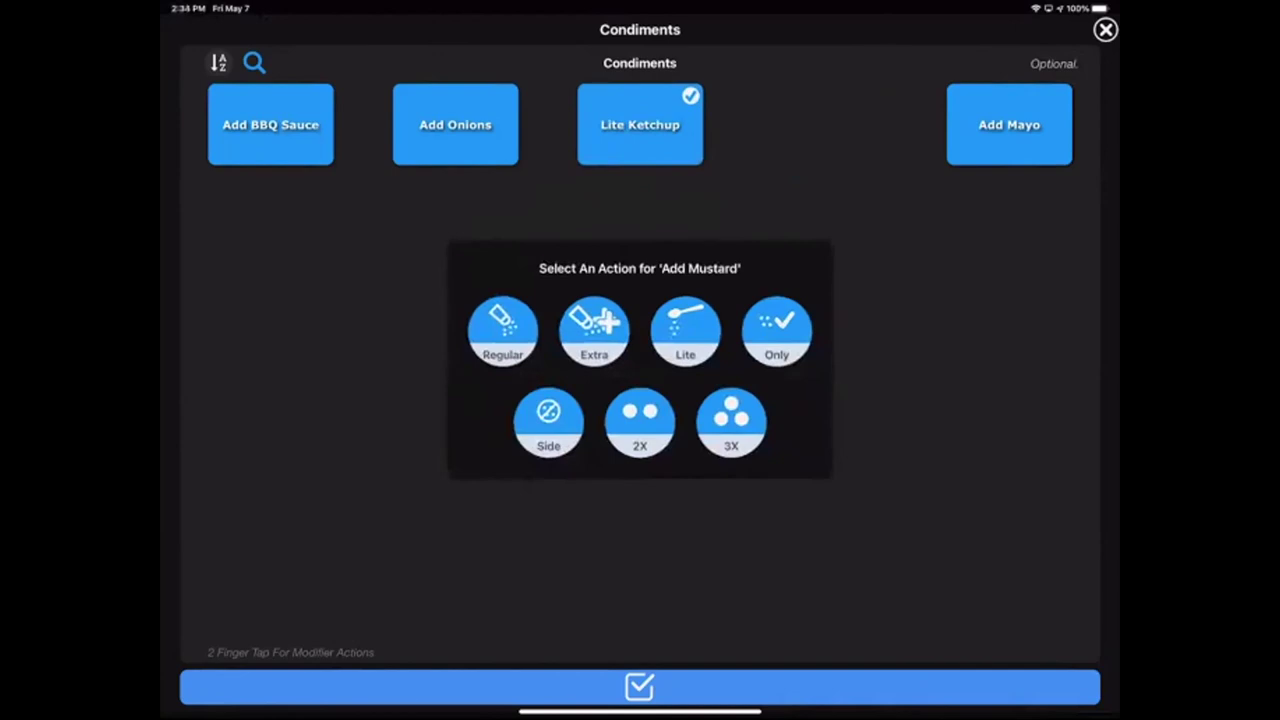
click(594, 330)
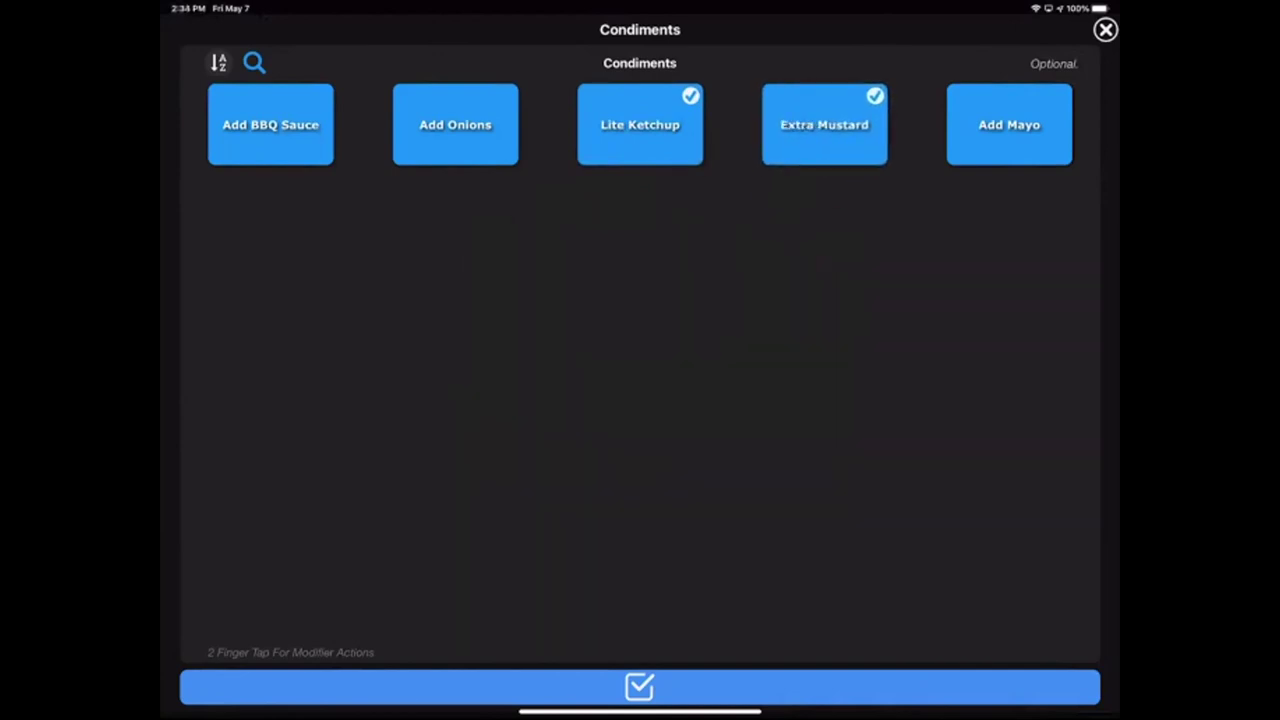
click(640, 686)
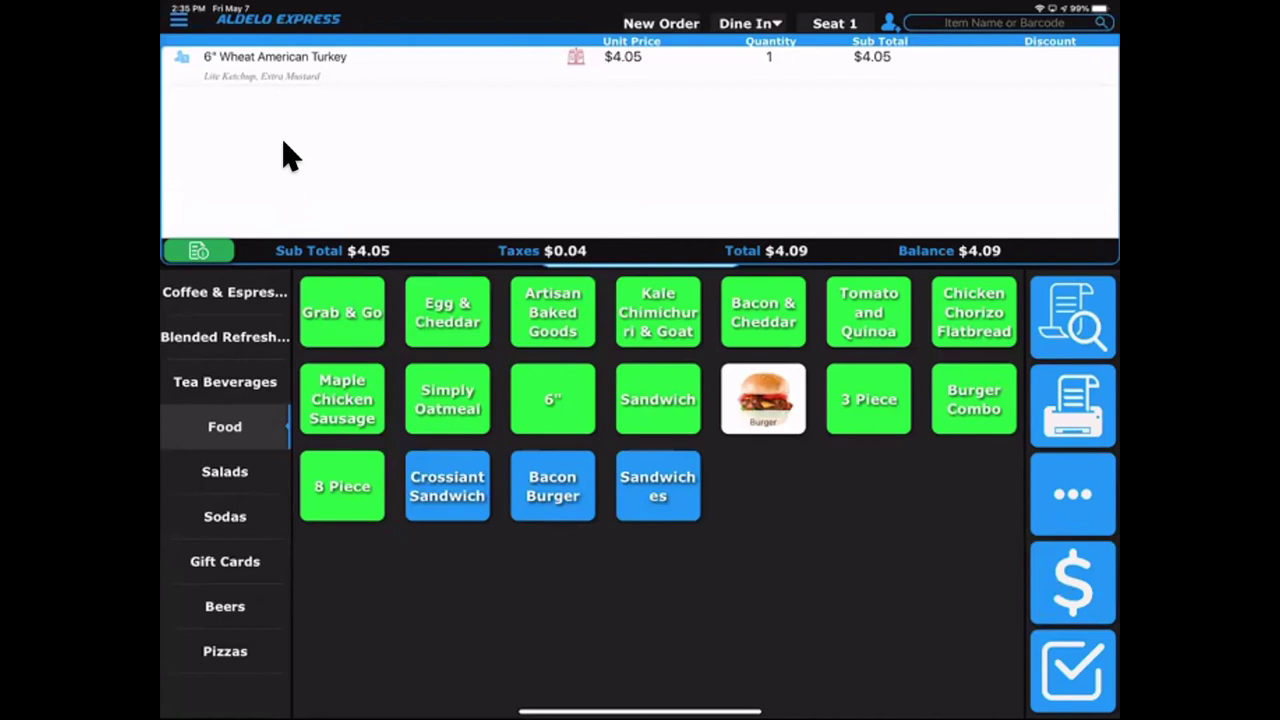
Settle the $4.09 sandwich order with exact cash, leaving $0.00 change, and open new order 007-39
click(1073, 583)
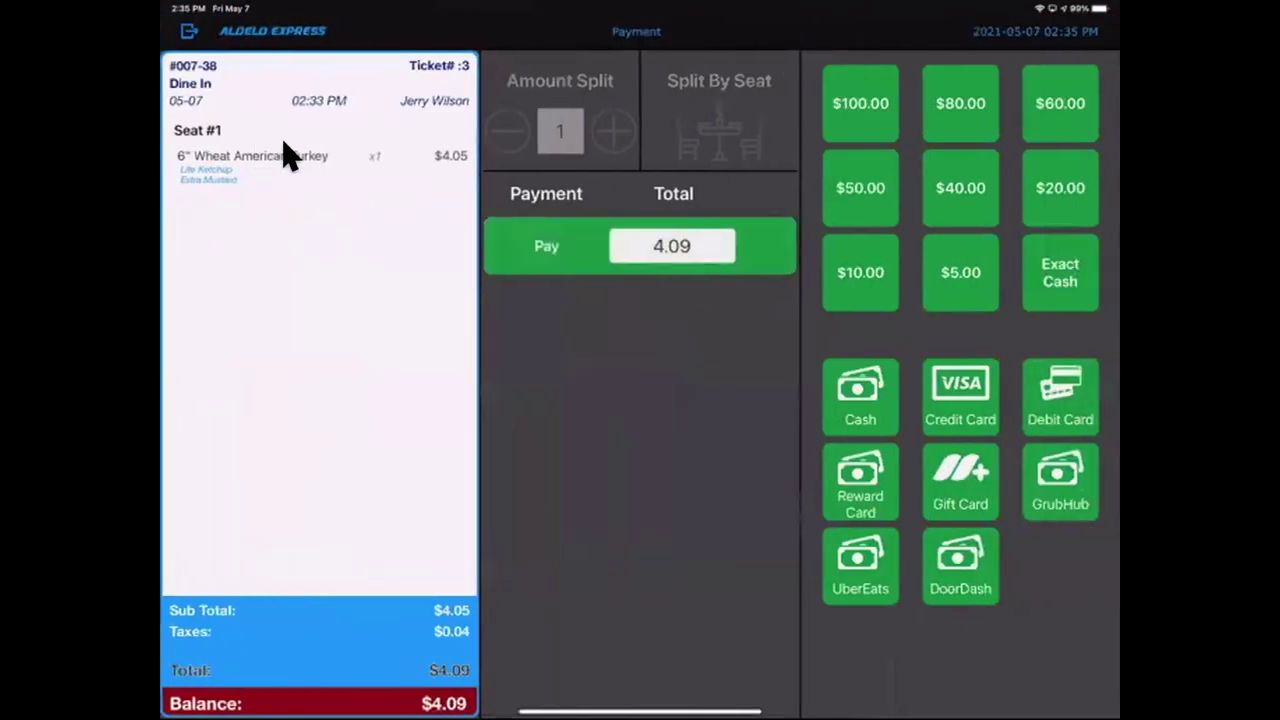
click(1062, 274)
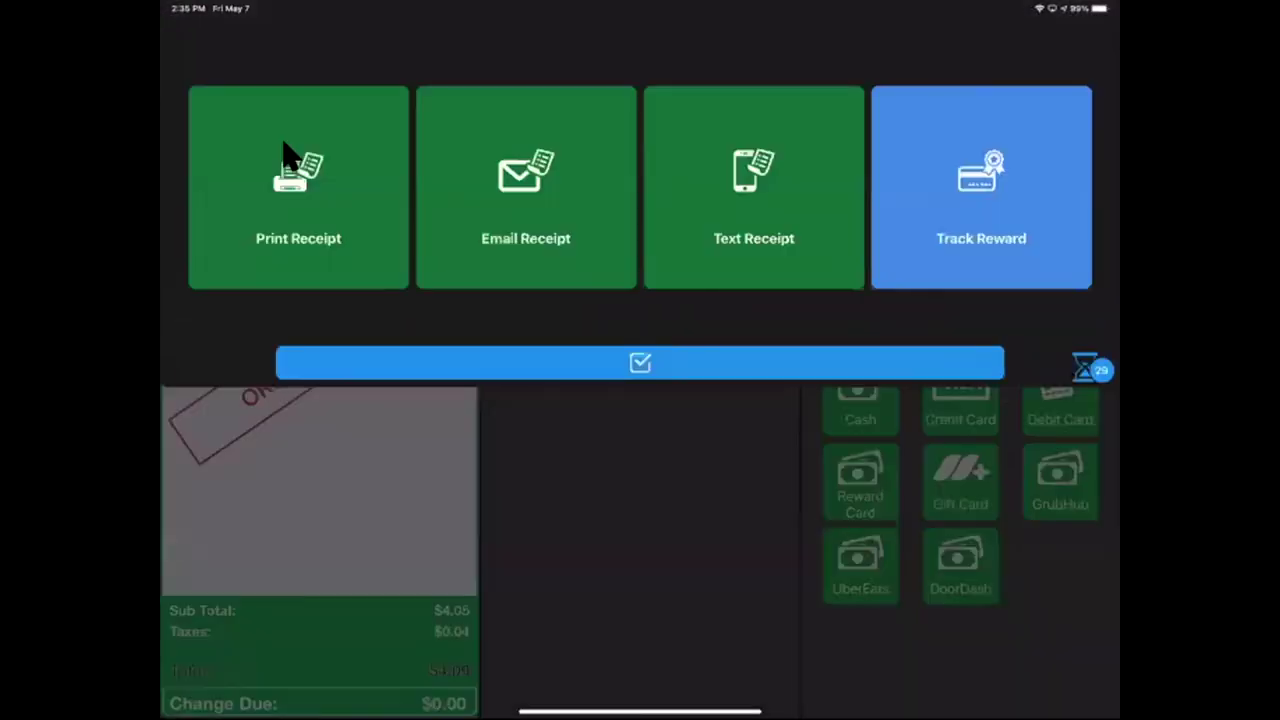
click(287, 155)
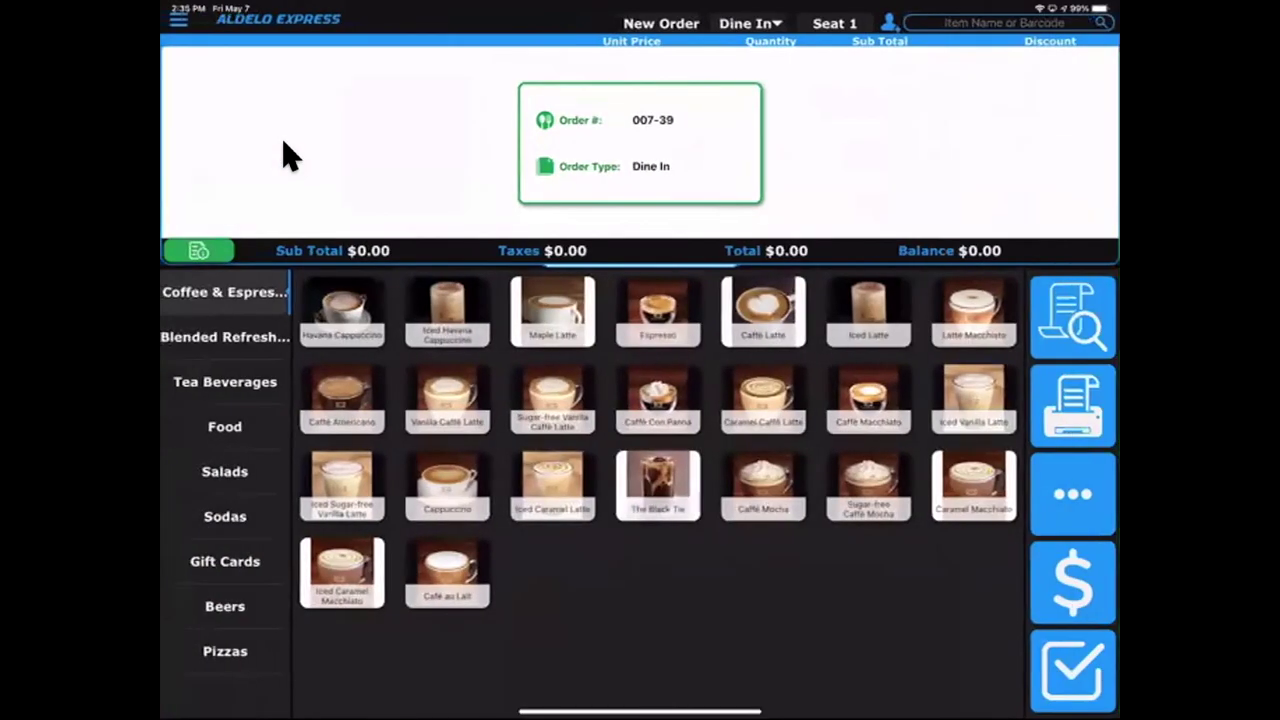